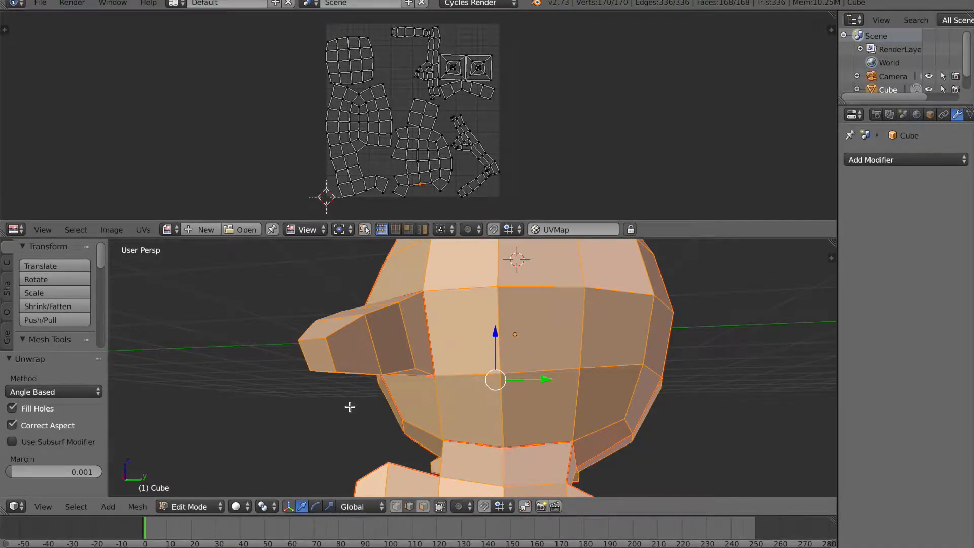
# Examine the character mesh from several angles and compare it with its unwrapped UV islands
pyautogui.moveTo(269, 387); pyautogui.dragTo(366, 397)
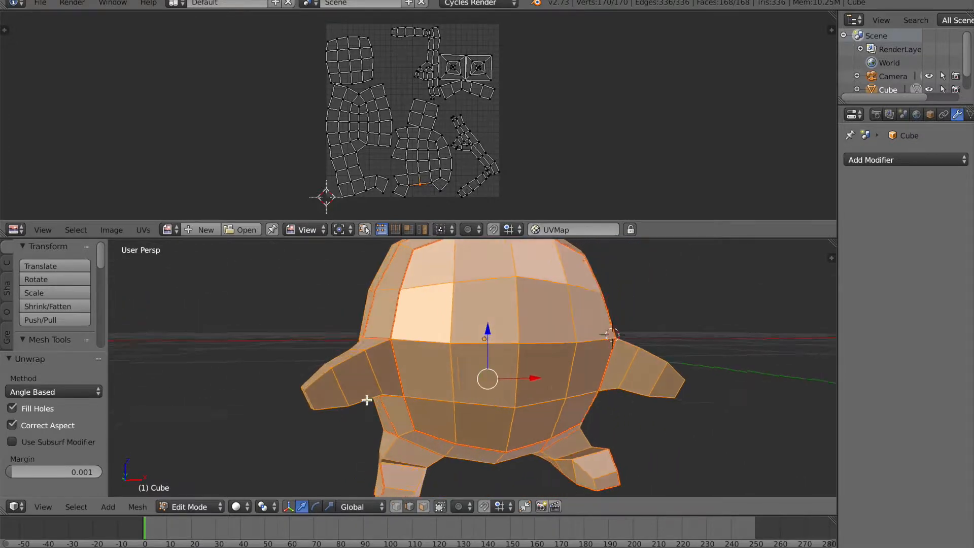
pyautogui.scroll(-1, 365, 398)
pyautogui.moveTo(635, 365); pyautogui.dragTo(602, 377)
pyautogui.scroll(2, 455, 133)
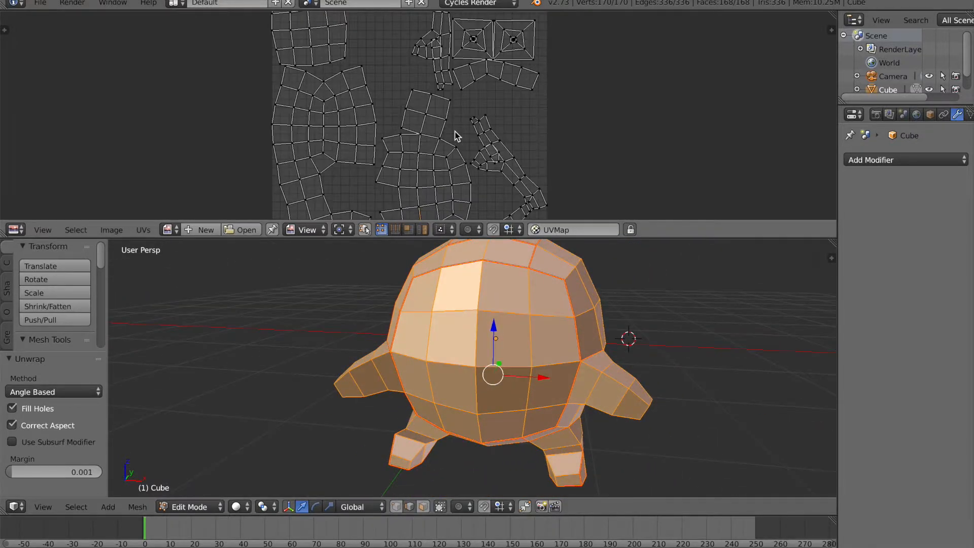
pyautogui.scroll(-1, 455, 132)
pyautogui.moveTo(585, 197); pyautogui.dragTo(596, 114)
pyautogui.scroll(4, 594, 113)
pyautogui.scroll(-3, 492, 136)
pyautogui.scroll(6, 437, 132)
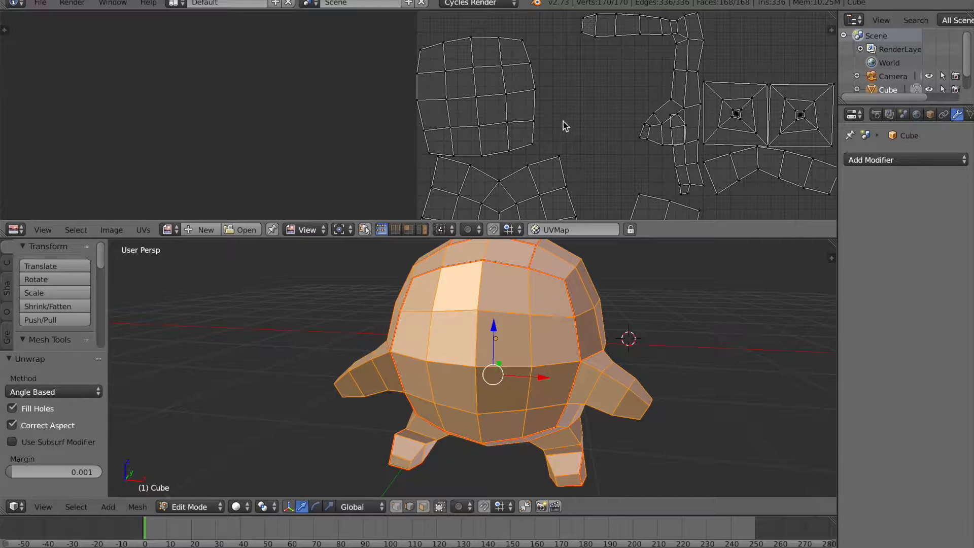
# Box-select most of the square grid-shaped UV island and switch the UV selection mode to island
pyautogui.press('b')
pyautogui.moveTo(548, 149); pyautogui.dragTo(325, 39)
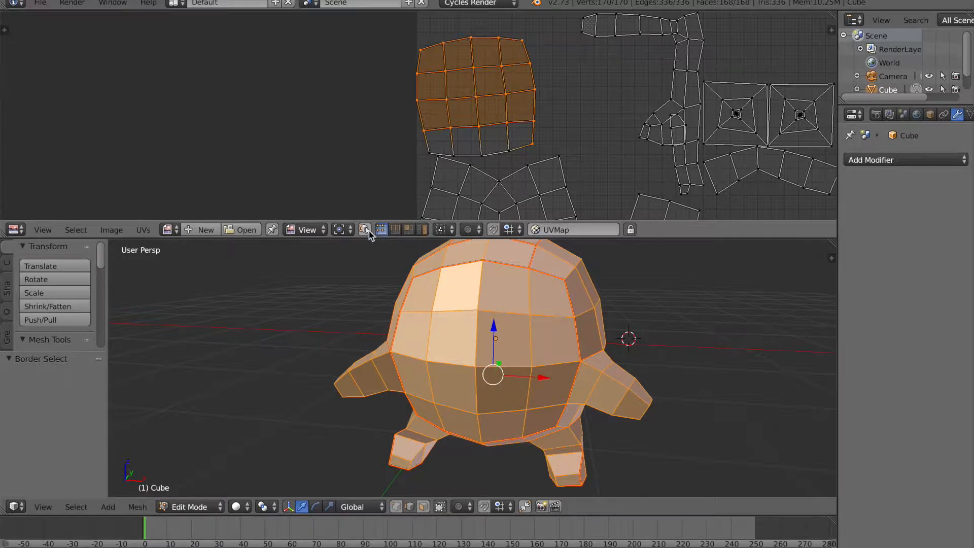
pyautogui.click(343, 230)
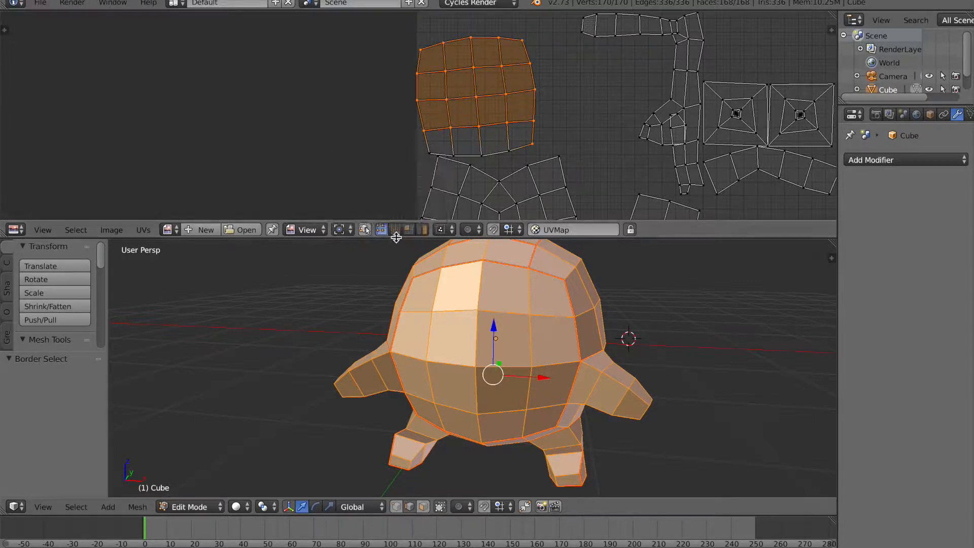
pyautogui.click(421, 230)
pyautogui.scroll(-1, 539, 146)
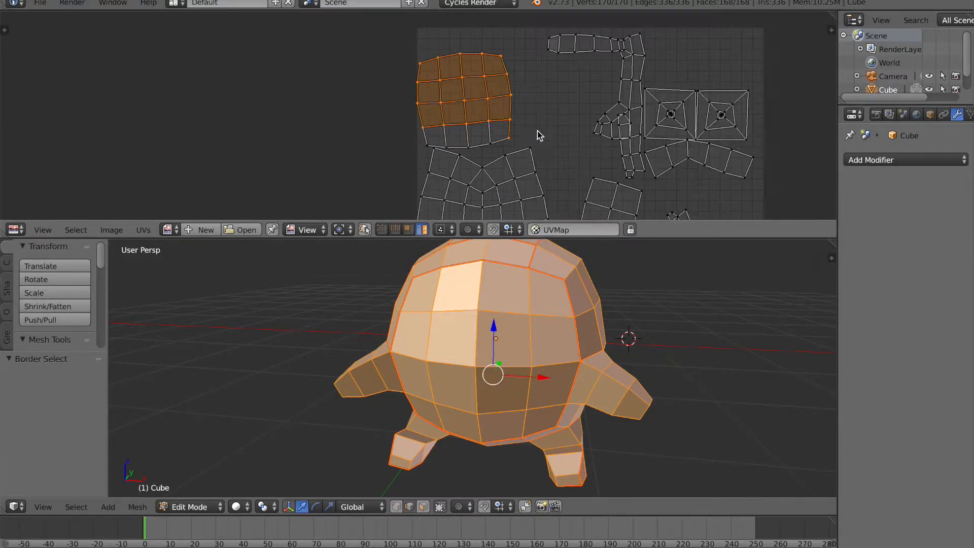
# Select the whole square grid-shaped UV island and move it by about 0.043 in both X and Y
pyautogui.rightClick(523, 136)
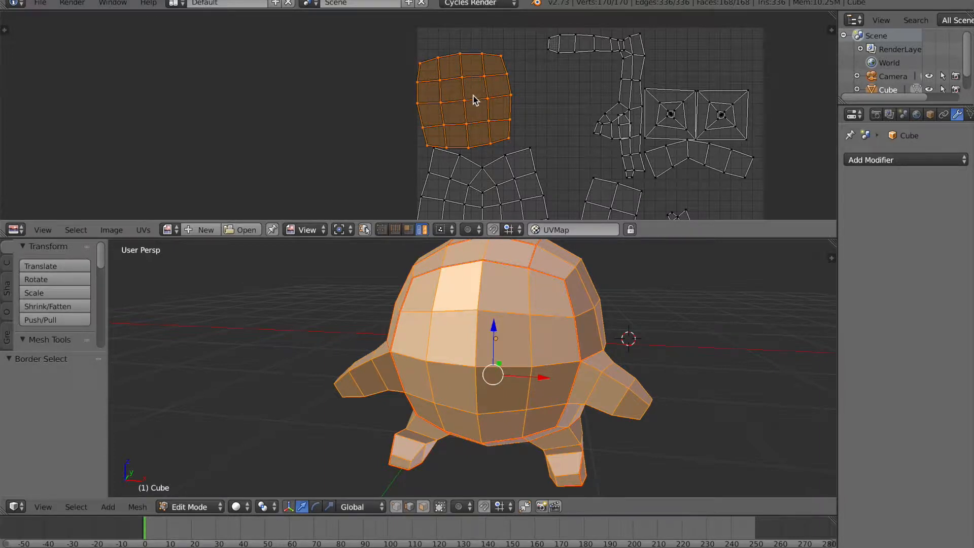
pyautogui.press('g')
pyautogui.click(488, 81)
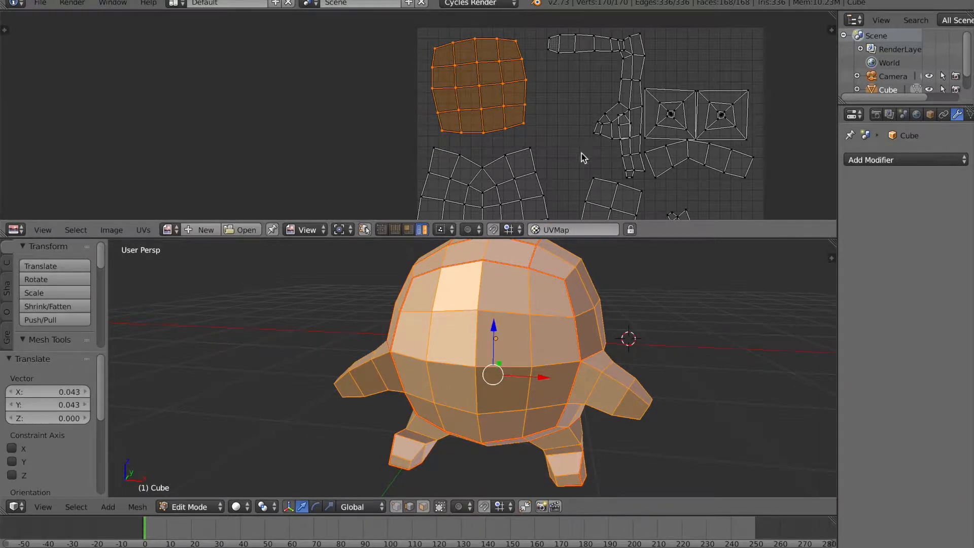
pyautogui.scroll(-5, 582, 153)
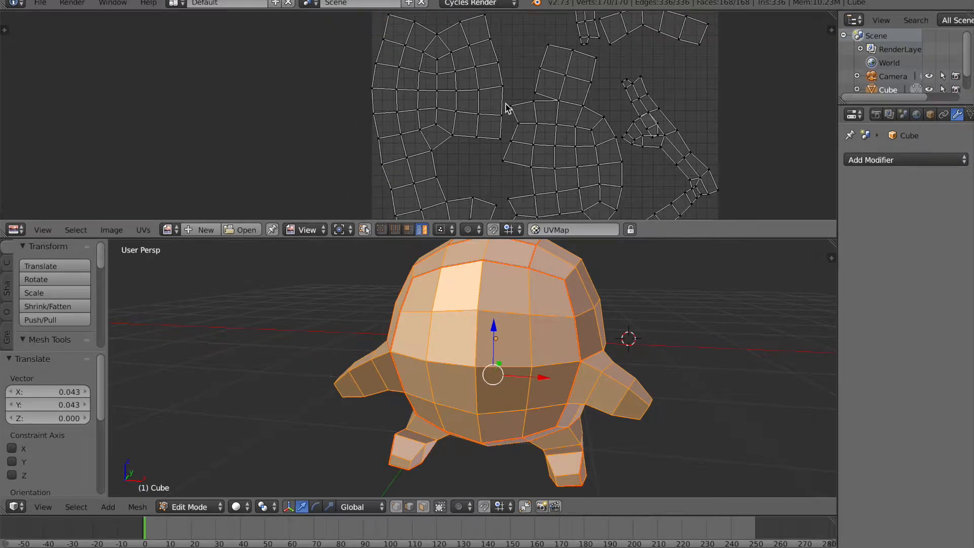
pyautogui.scroll(-3, 514, 173)
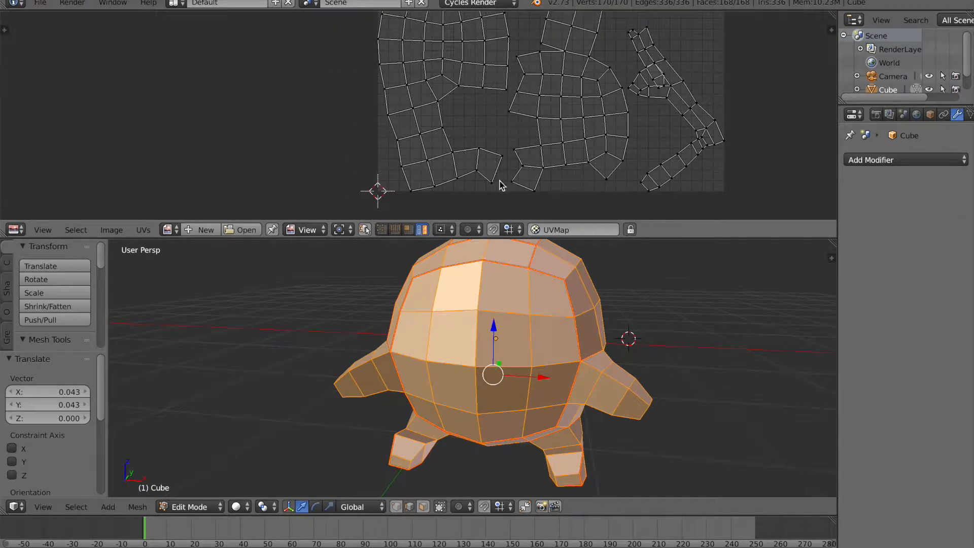
pyautogui.press('b')
pyautogui.press('Escape')
pyautogui.press('Tab')
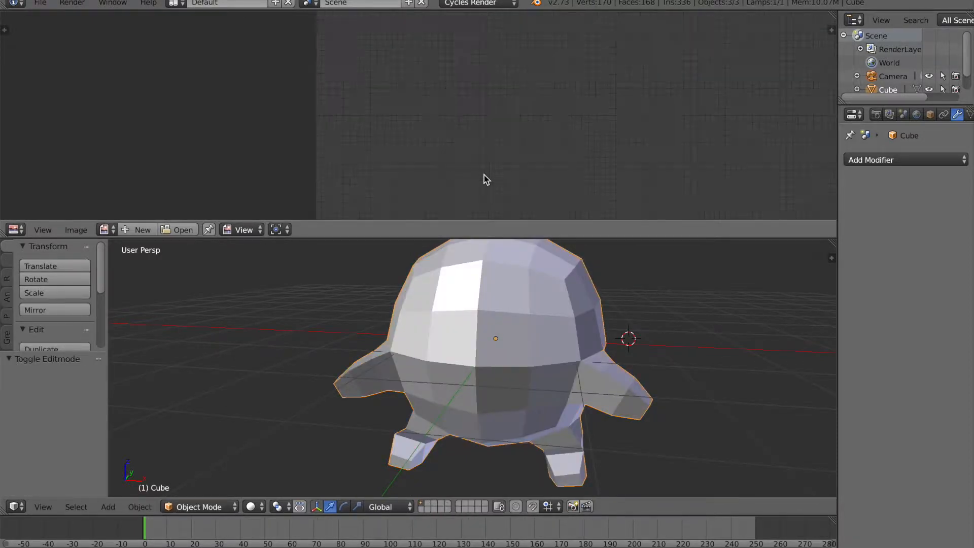
pyautogui.press('Tab')
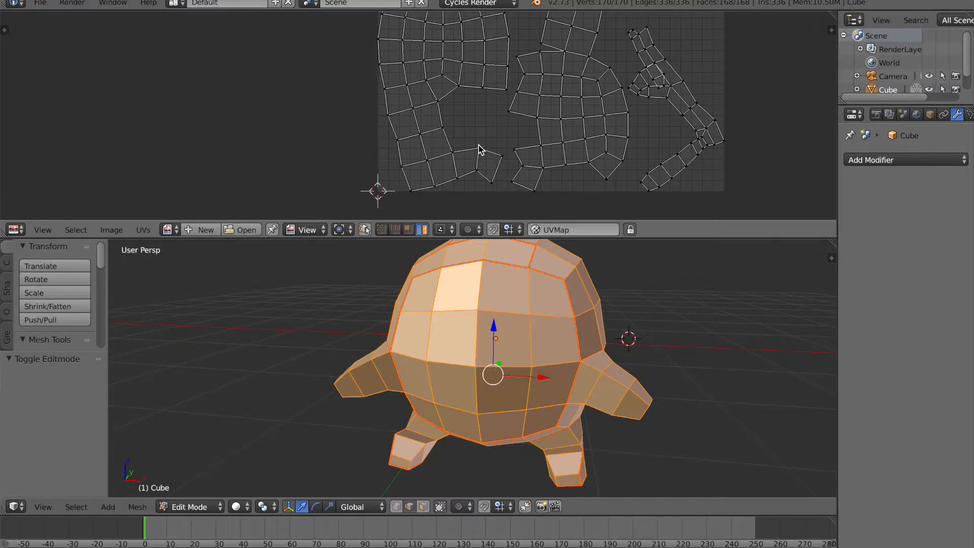
# Select only the large hook-shaped UV island and move it by about 0.011 in X and 0.039 in Y
pyautogui.moveTo(617, 124); pyautogui.dragTo(599, 210)
pyautogui.scroll(1, 594, 182)
pyautogui.moveTo(580, 115); pyautogui.dragTo(563, 20)
pyautogui.press('a')
pyautogui.moveTo(482, 180); pyautogui.dragTo(482, 153)
pyautogui.rightClick(469, 174)
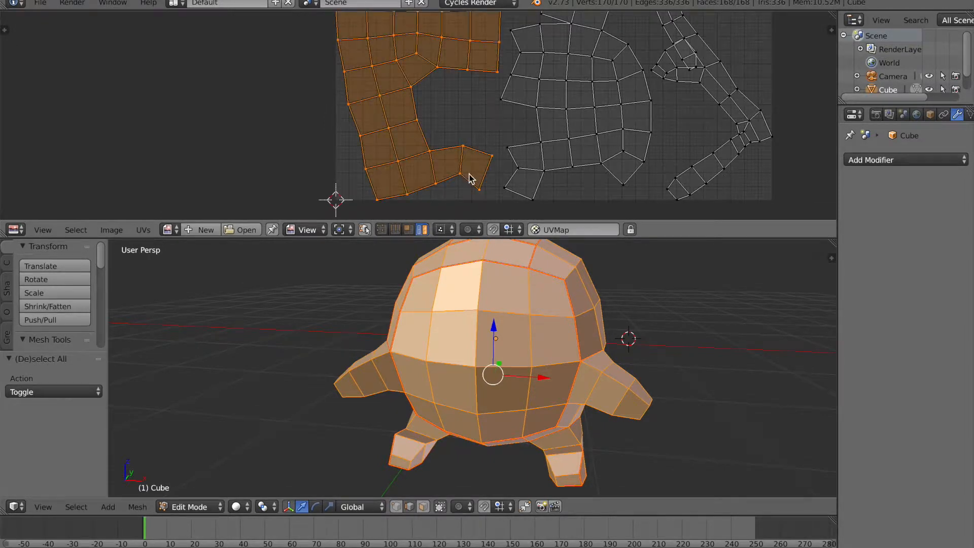
pyautogui.moveTo(421, 156); pyautogui.dragTo(480, 211)
pyautogui.moveTo(492, 109); pyautogui.dragTo(506, 197)
pyautogui.press('g')
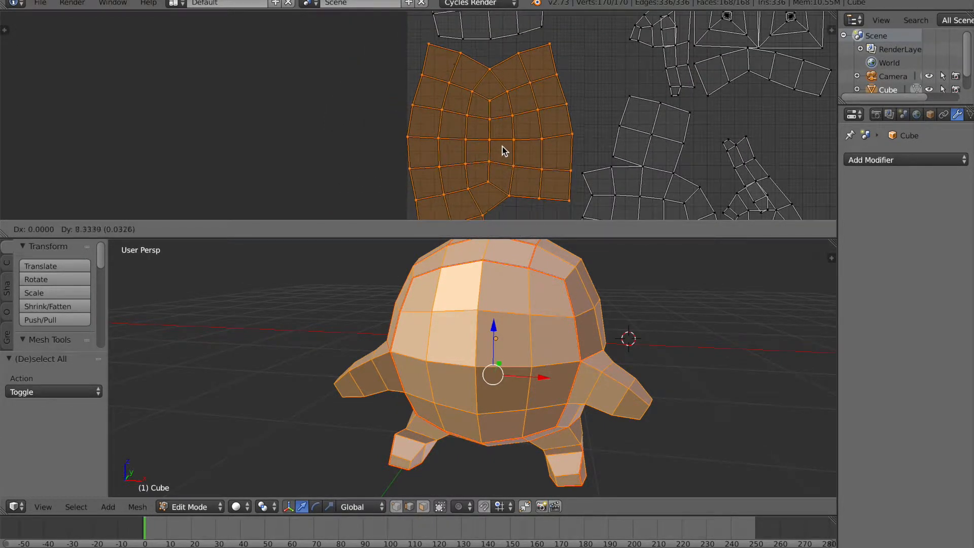
pyautogui.click(508, 144)
# Review the spacing between the UV islands across the whole layout and look closer at the model
pyautogui.scroll(-1, 511, 99)
pyautogui.moveTo(505, 79); pyautogui.dragTo(531, 152)
pyautogui.scroll(3, 507, 93)
pyautogui.scroll(-1, 508, 93)
pyautogui.moveTo(634, 87); pyautogui.dragTo(581, 147)
pyautogui.scroll(3, 548, 98)
pyautogui.scroll(-3, 548, 97)
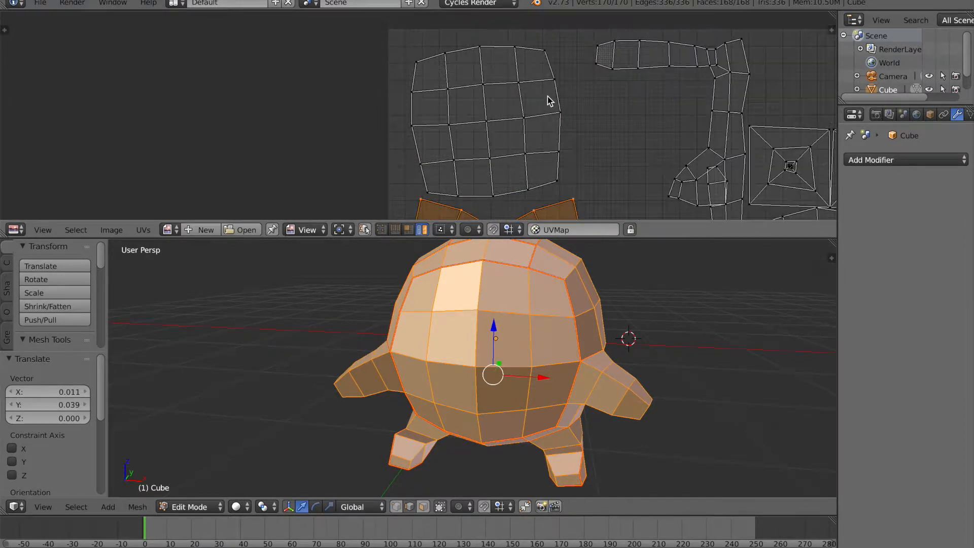
pyautogui.scroll(-6, 635, 106)
pyautogui.scroll(-1, 624, 117)
pyautogui.moveTo(599, 131); pyautogui.dragTo(571, 1)
pyautogui.scroll(2, 497, 264)
pyautogui.scroll(4, 487, 46)
# Scale the lower middle UV island to about 0.56 and move it by about -0.007 in X and -0.143 in Y
pyautogui.moveTo(480, 111); pyautogui.dragTo(460, 224)
pyautogui.scroll(-1, 466, 71)
pyautogui.moveTo(466, 72); pyautogui.dragTo(466, 96)
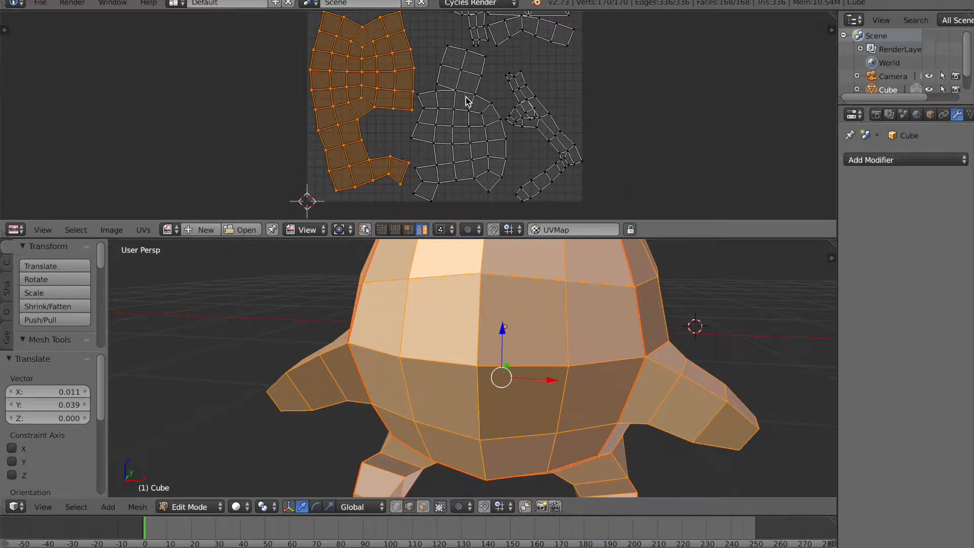
pyautogui.rightClick(441, 99)
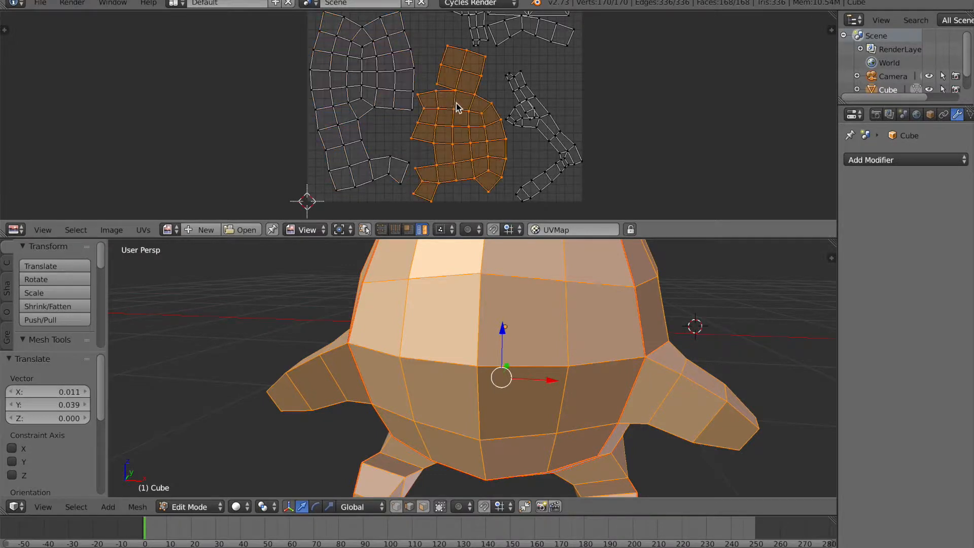
pyautogui.press('s')
pyautogui.click(471, 131)
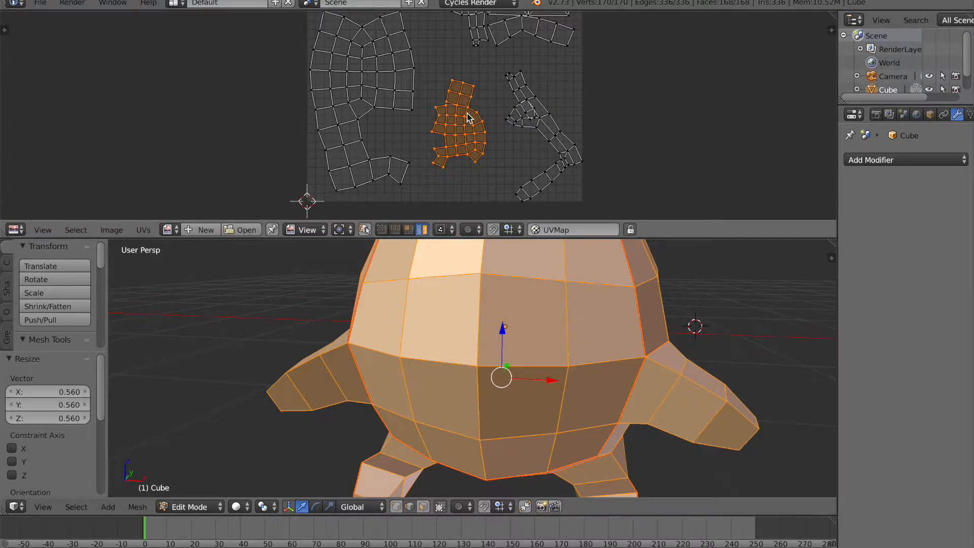
pyautogui.press('g')
pyautogui.click(465, 152)
# Box-select the bent strip island below the two square islands and move it by about 0.022 in X and -0.070 in Y
pyautogui.moveTo(424, 106); pyautogui.dragTo(483, 154)
pyautogui.scroll(1, 445, 92)
pyautogui.moveTo(444, 93); pyautogui.dragTo(486, 194)
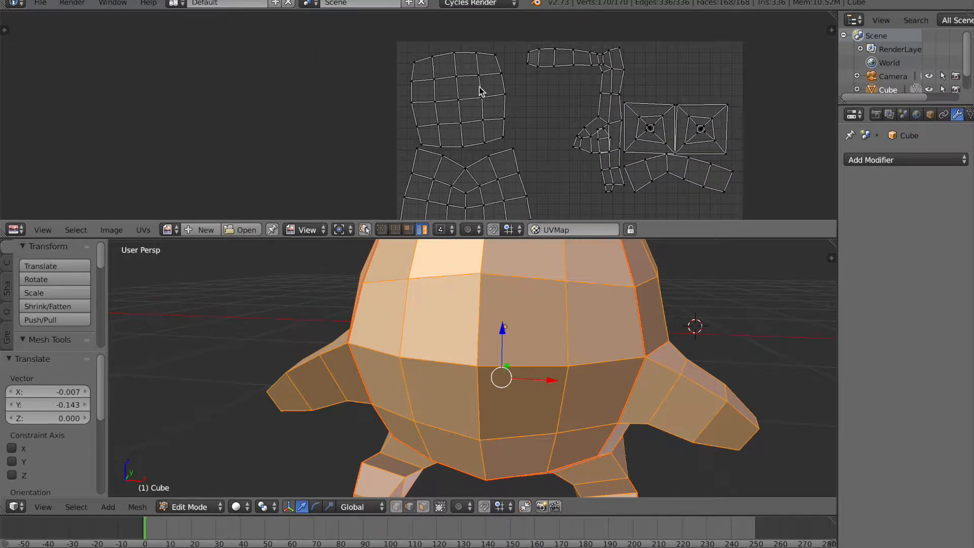
pyautogui.scroll(1, 663, 157)
pyautogui.moveTo(665, 164); pyautogui.dragTo(521, 112)
pyautogui.scroll(1, 581, 130)
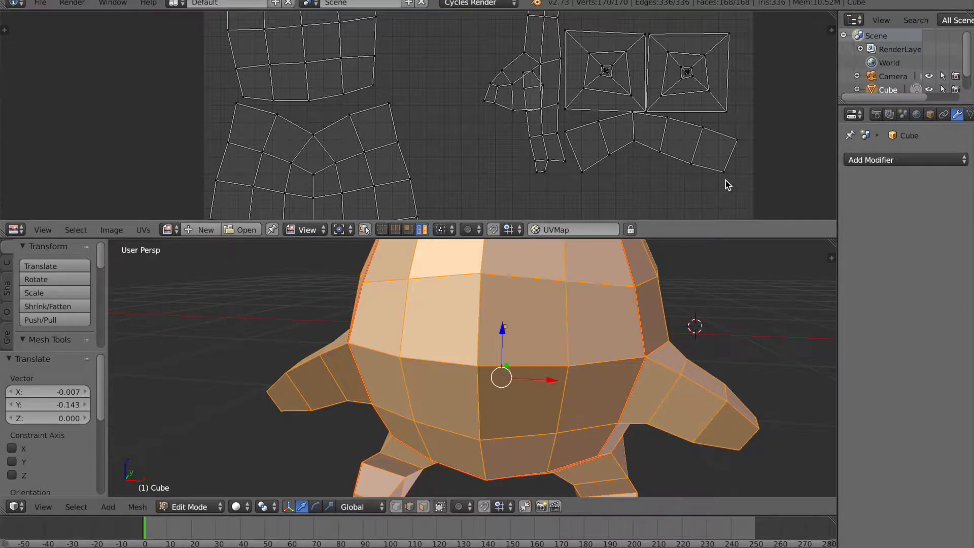
pyautogui.press('b')
pyautogui.moveTo(737, 185); pyautogui.dragTo(564, 117)
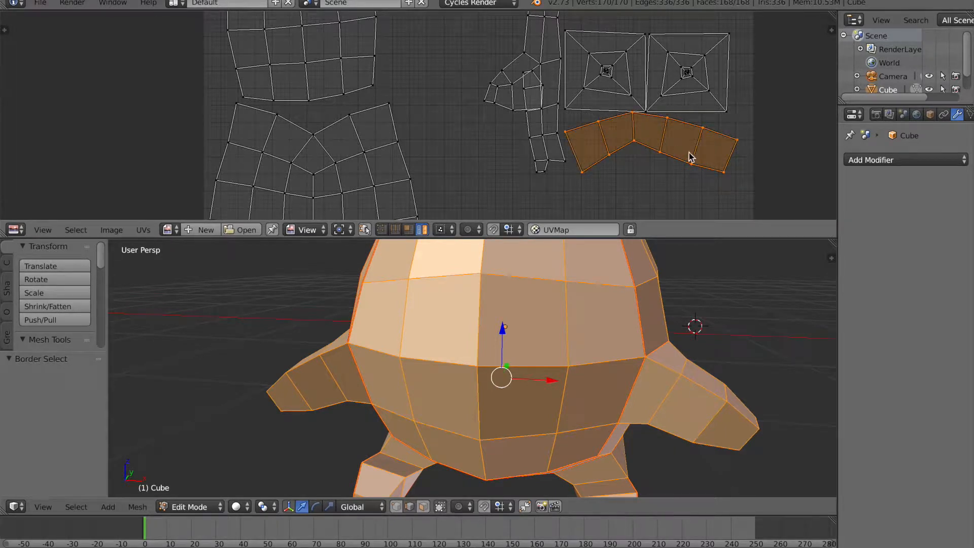
pyautogui.press('g')
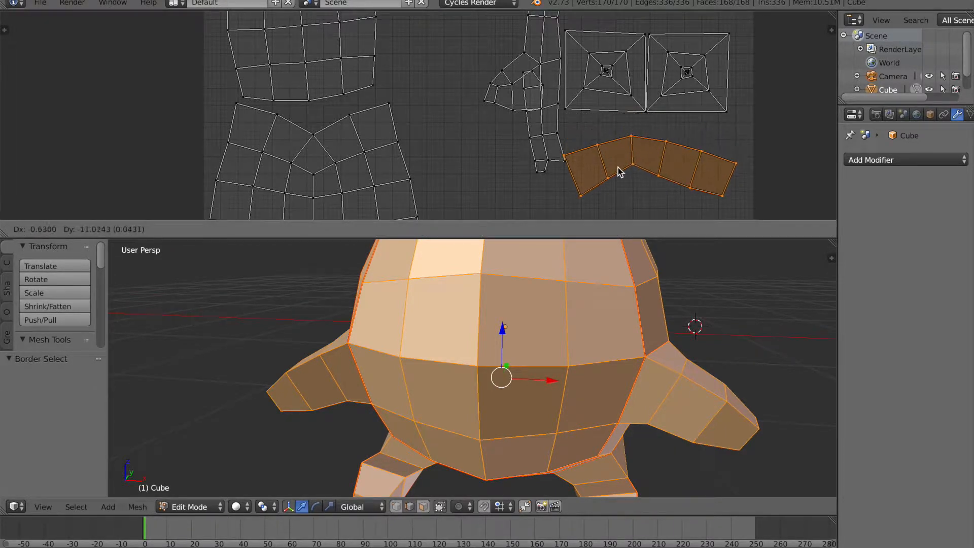
pyautogui.click(633, 187)
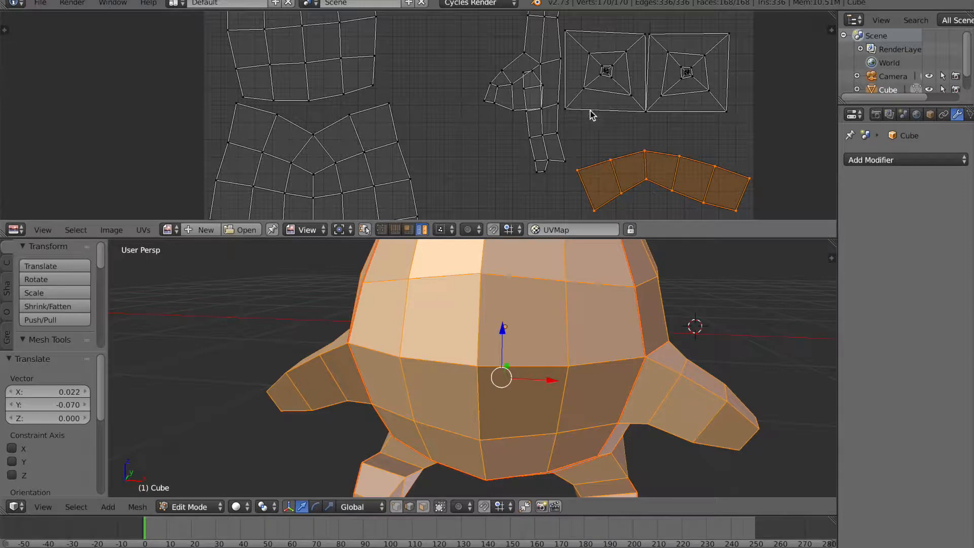
# Select both square UV islands together and move them by about 0.039 in X and 0.037 in Y
pyautogui.rightClick(728, 114)
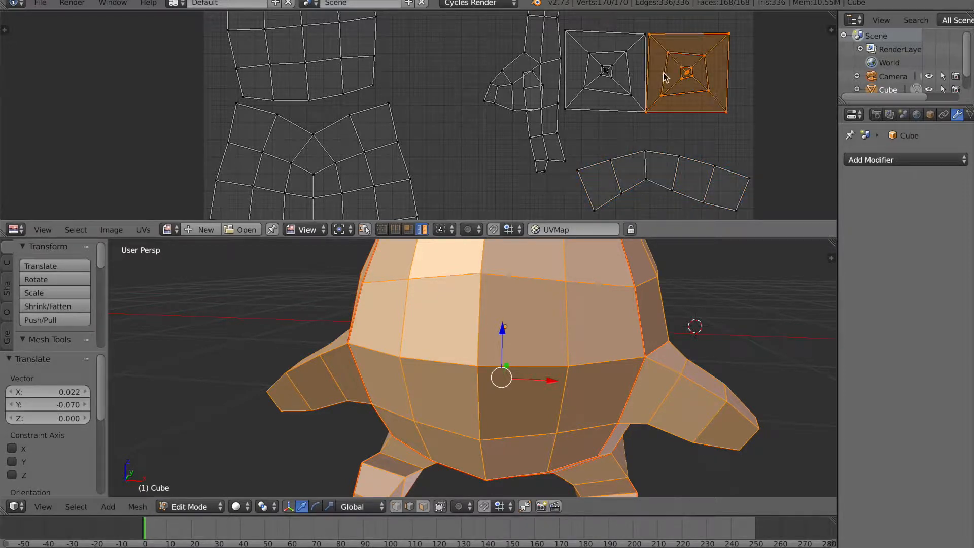
pyautogui.keyDown('shift'); pyautogui.rightClick(613, 85); pyautogui.keyUp('shift')
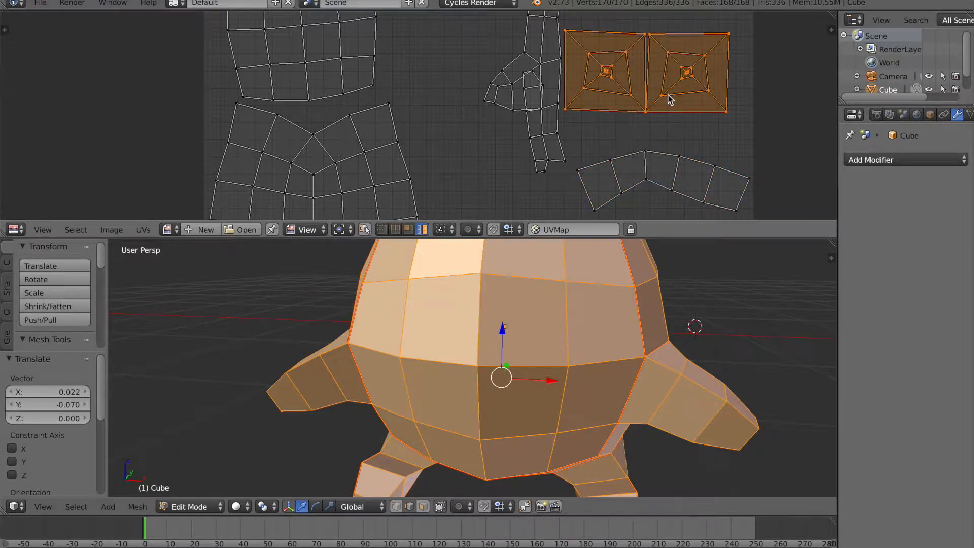
pyautogui.press('g')
pyautogui.click(675, 77)
# Move the two square UV islands by about -0.010 in X and 0.118 in Y, and scale them to about 0.541
pyautogui.moveTo(667, 80); pyautogui.dragTo(701, 121)
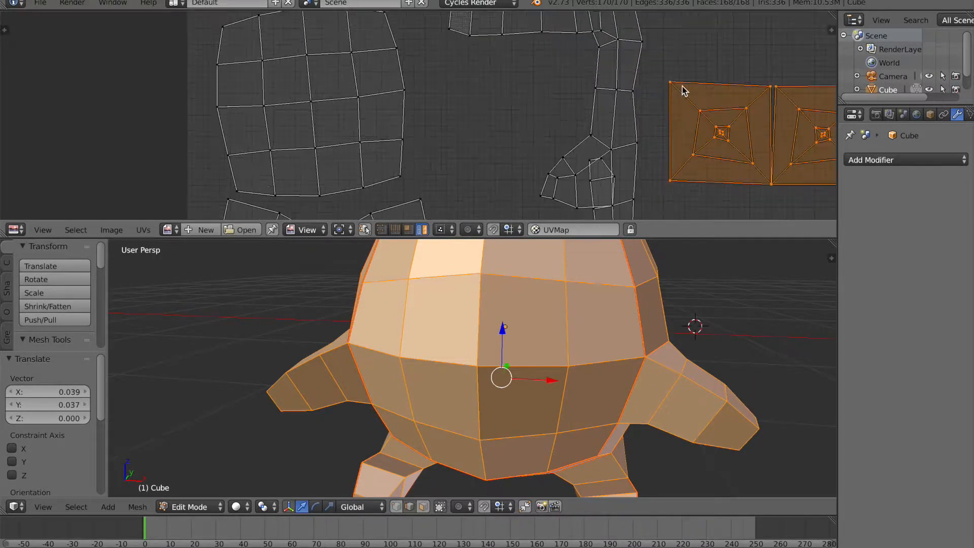
pyautogui.scroll(-1, 682, 91)
pyautogui.scroll(-1, 659, 118)
pyautogui.press('g')
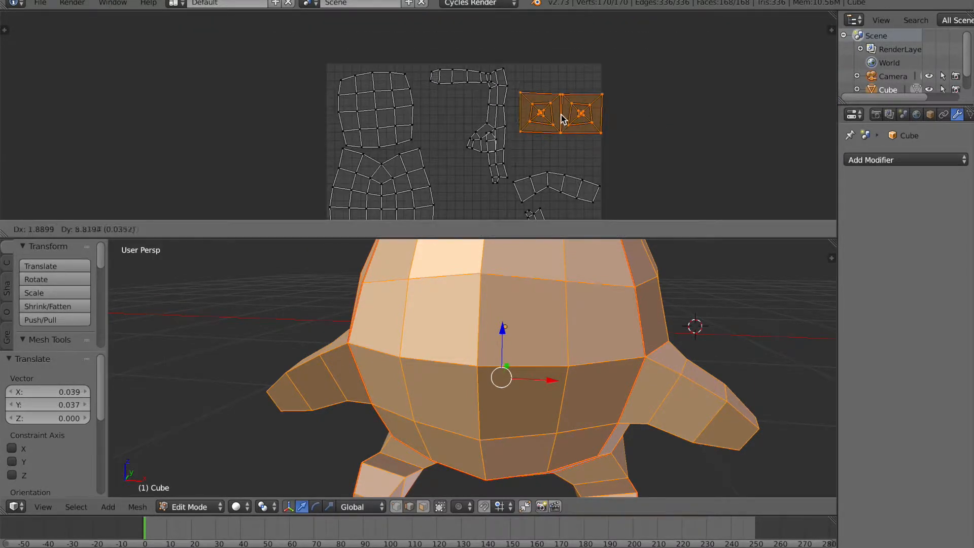
pyautogui.click(557, 97)
pyautogui.press('s')
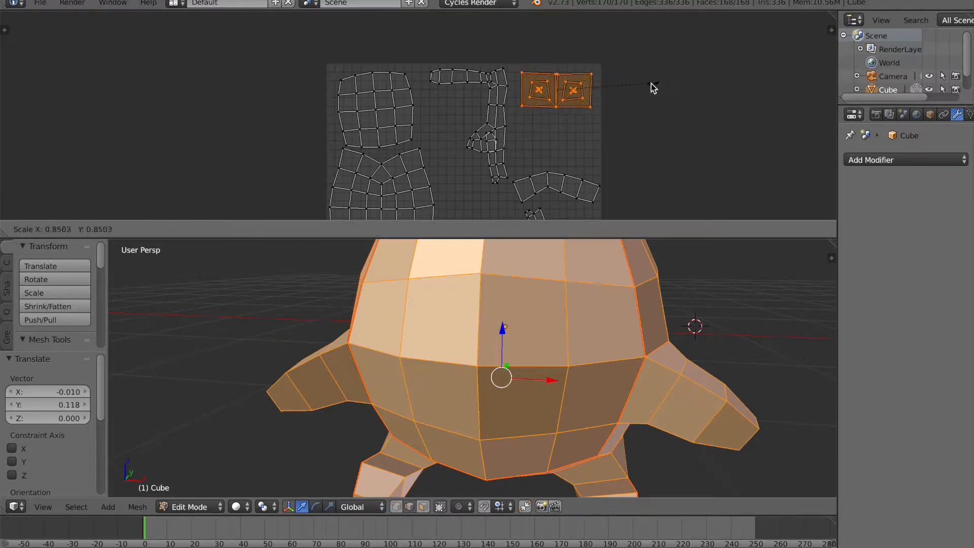
pyautogui.click(618, 91)
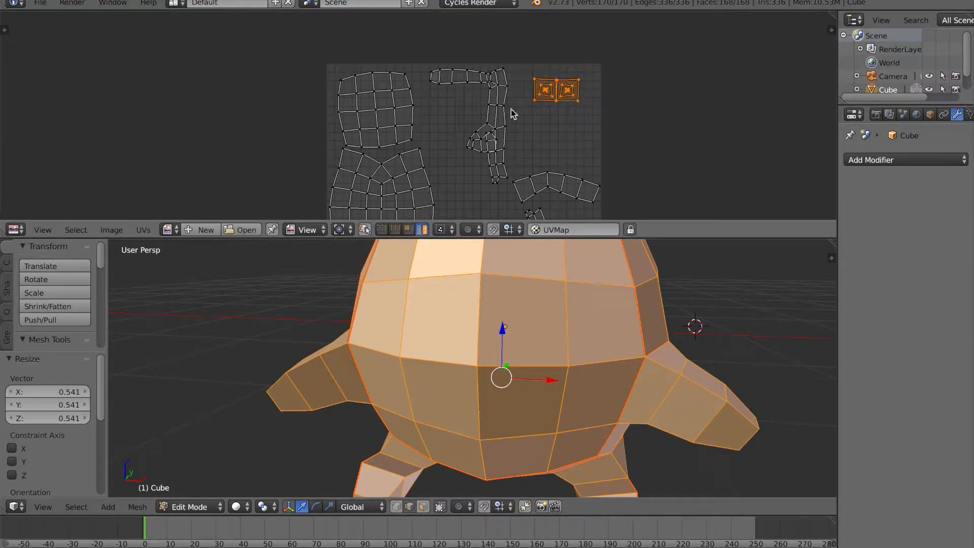
# Scale the upper branching limb island to about 0.507 and move it by about 0.320 in X and -0.049 in Y, beneath the square islands
pyautogui.rightClick(504, 135)
pyautogui.press('s')
pyautogui.click(543, 147)
pyautogui.press('g')
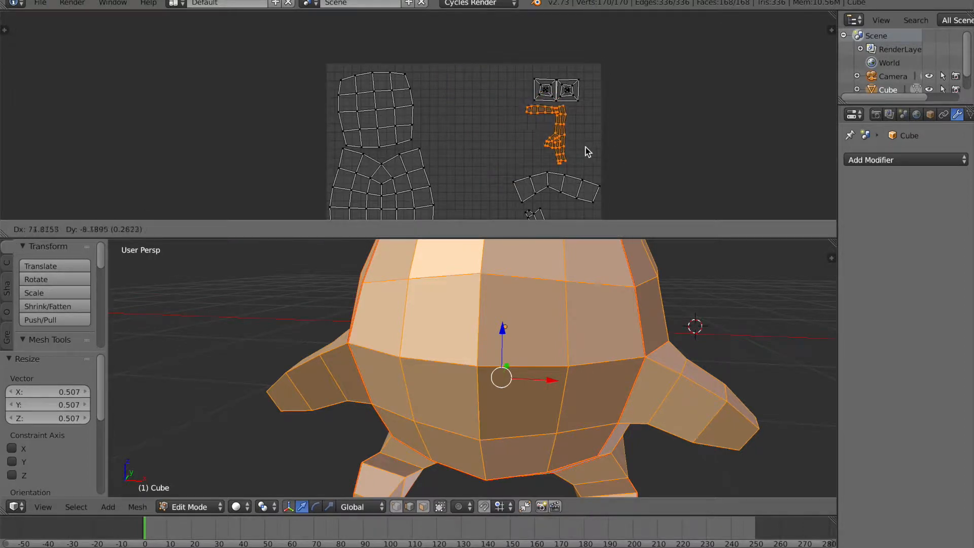
pyautogui.click(596, 152)
# Scale the large hook-shaped UV island to about 0.514 and move it by about -0.047 in X and -0.202 in Y
pyautogui.scroll(-1, 522, 159)
pyautogui.moveTo(535, 160); pyautogui.dragTo(526, 46)
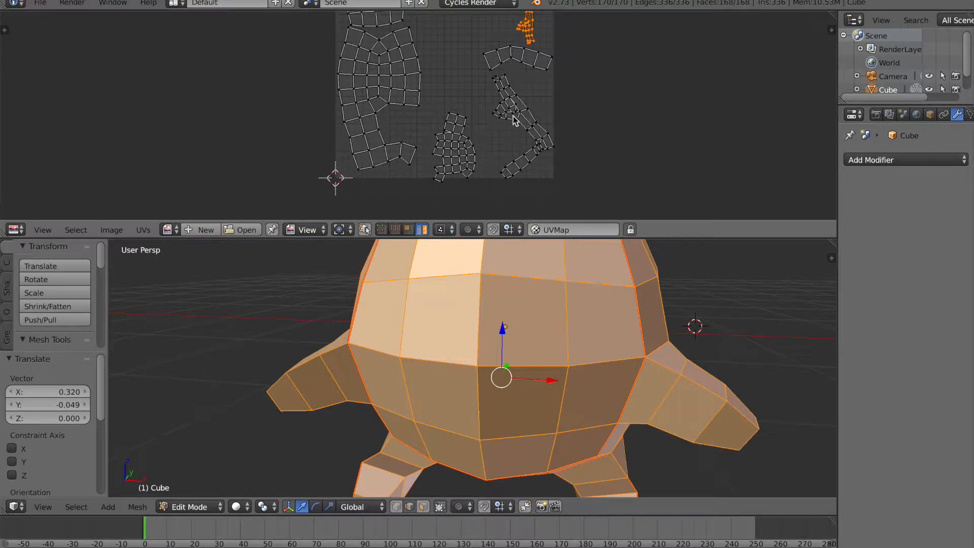
pyautogui.moveTo(483, 113); pyautogui.dragTo(526, 154)
pyautogui.click(431, 133)
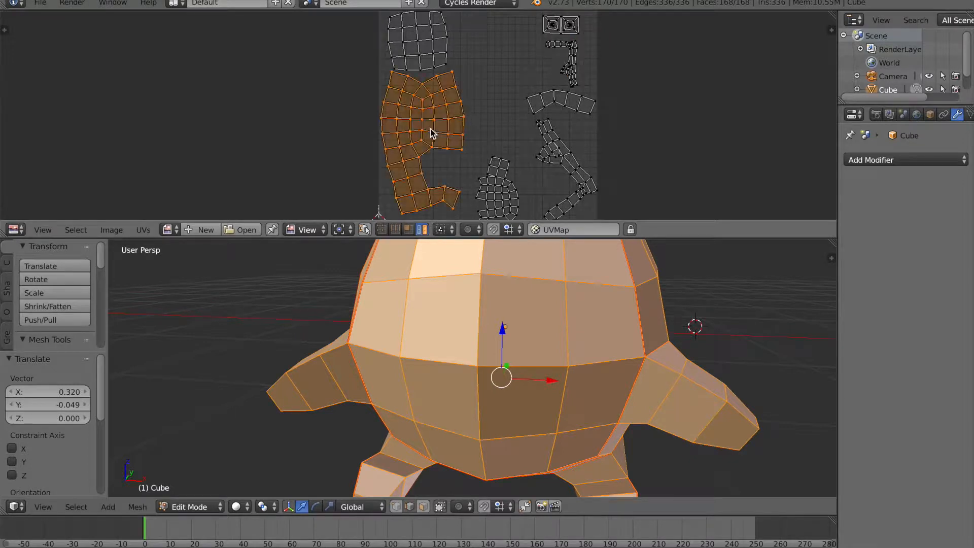
pyautogui.press('s')
pyautogui.click(456, 140)
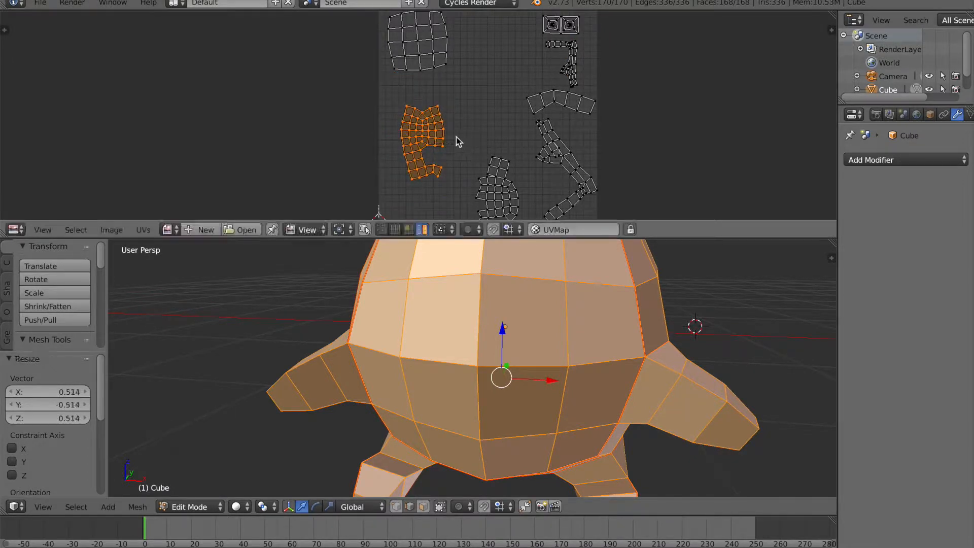
pyautogui.press('g')
pyautogui.click(436, 184)
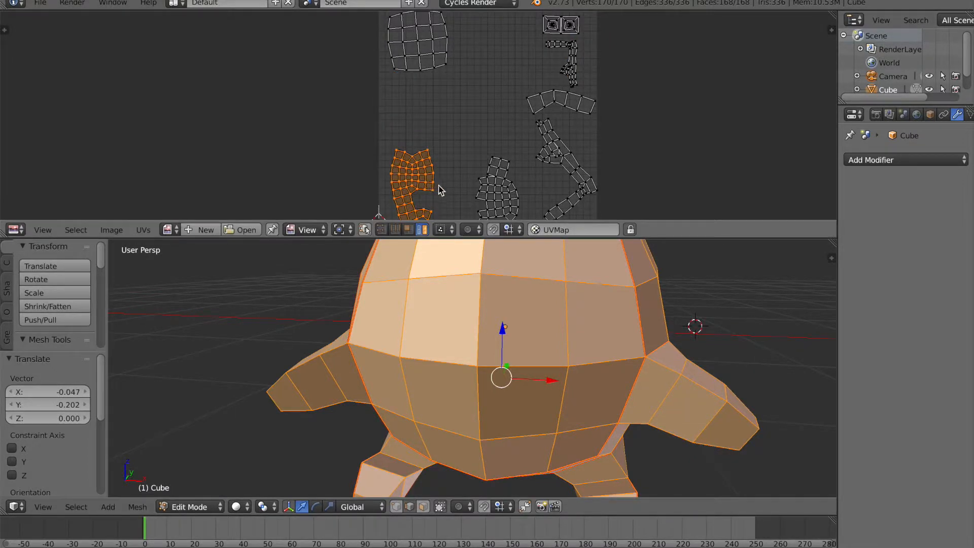
pyautogui.scroll(-2, 447, 166)
pyautogui.moveTo(447, 166); pyautogui.dragTo(444, 117)
pyautogui.scroll(5, 443, 113)
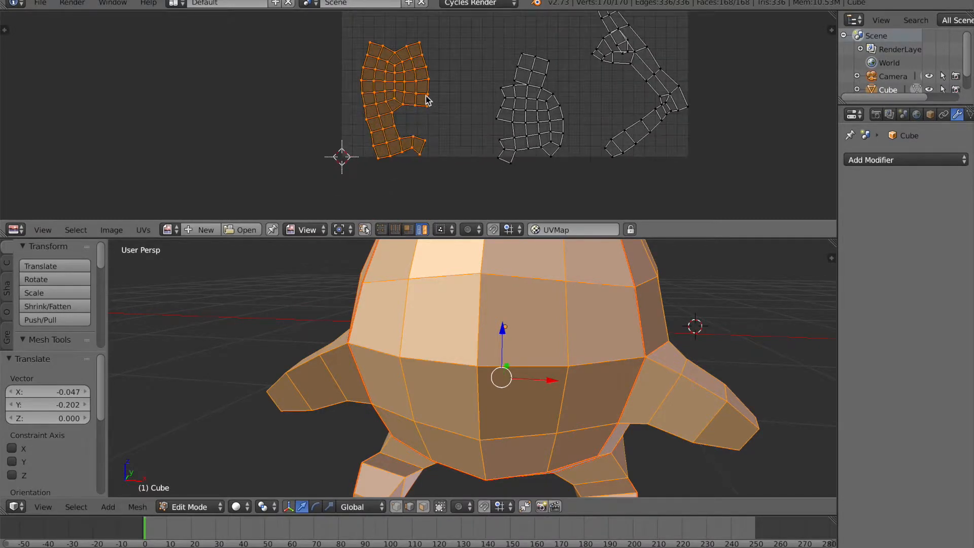
# Raise the hook-shaped UV island by about 0.023 in Y, and move the rounded middle island by about -0.140 in X and 0.050 in Y
pyautogui.press('g')
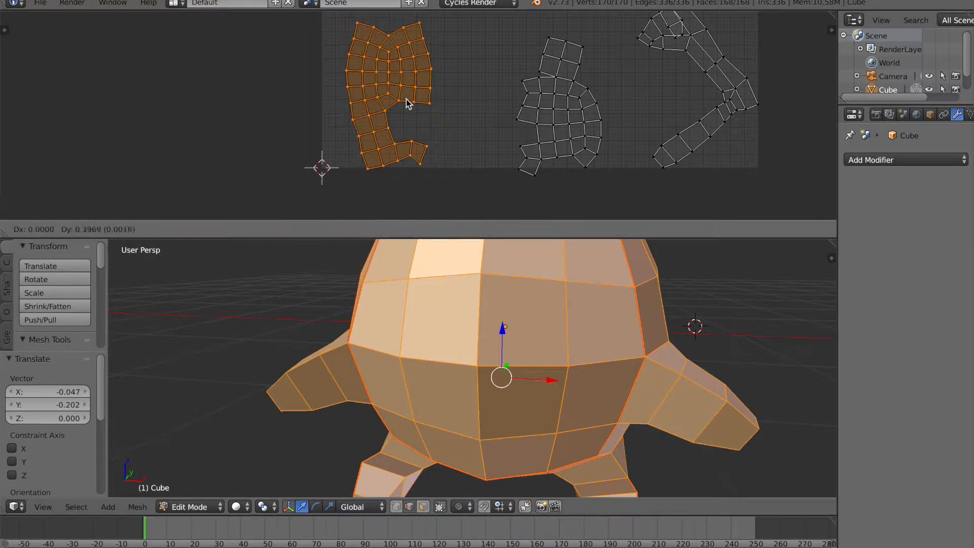
pyautogui.click(447, 99)
pyautogui.press('l')
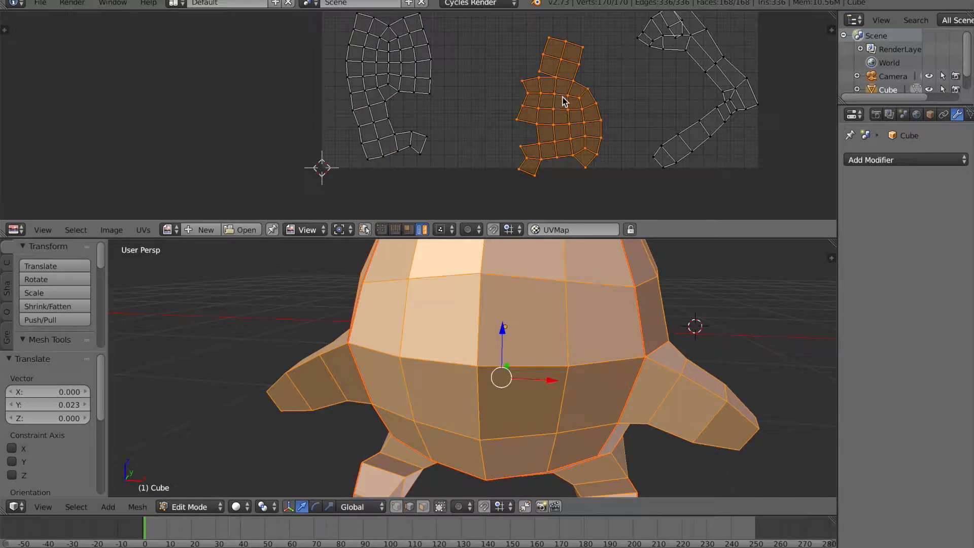
pyautogui.press('g')
pyautogui.click(505, 77)
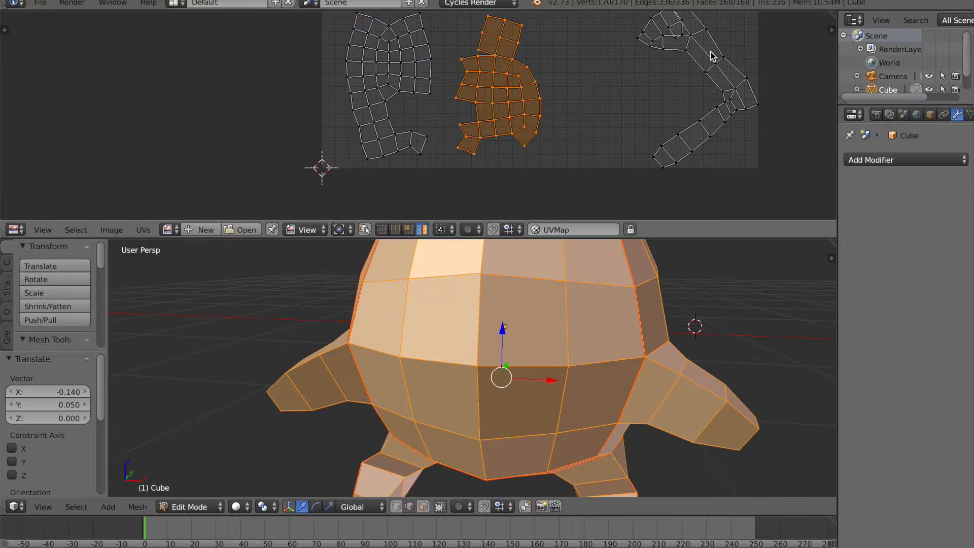
# Move the remaining large limb island by about -0.171 in X, scale it to roughly half size, and shift it by -0.059 in X and -0.066 in Y
pyautogui.press('l')
pyautogui.moveTo(588, 52); pyautogui.dragTo(357, 93)
pyautogui.scroll(1, 373, 92)
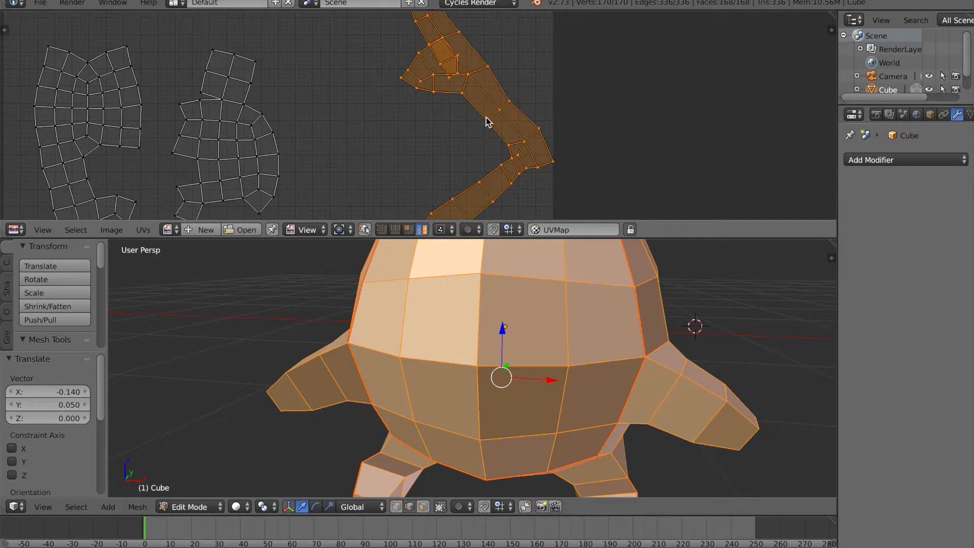
pyautogui.press('g')
pyautogui.click(407, 120)
pyautogui.press('s')
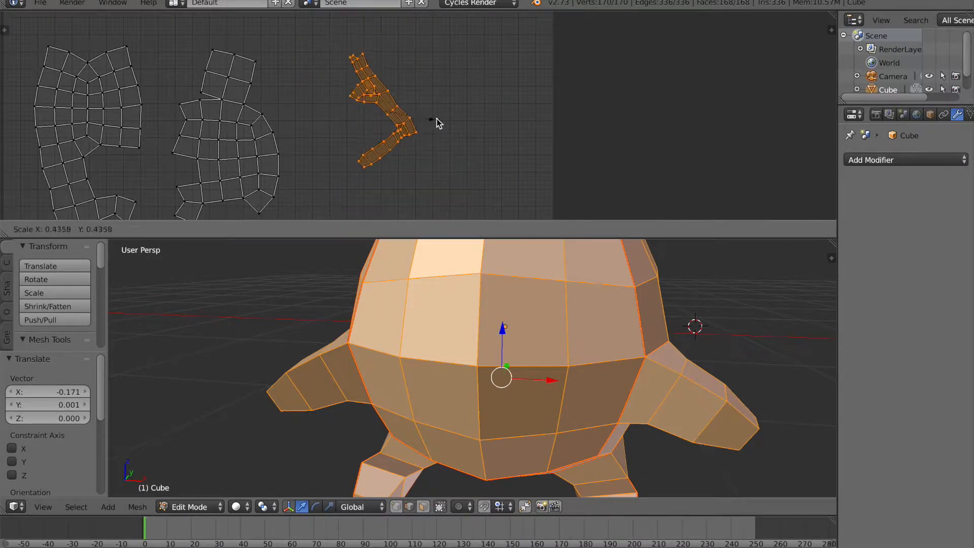
pyautogui.click(442, 115)
pyautogui.press('g')
pyautogui.click(342, 159)
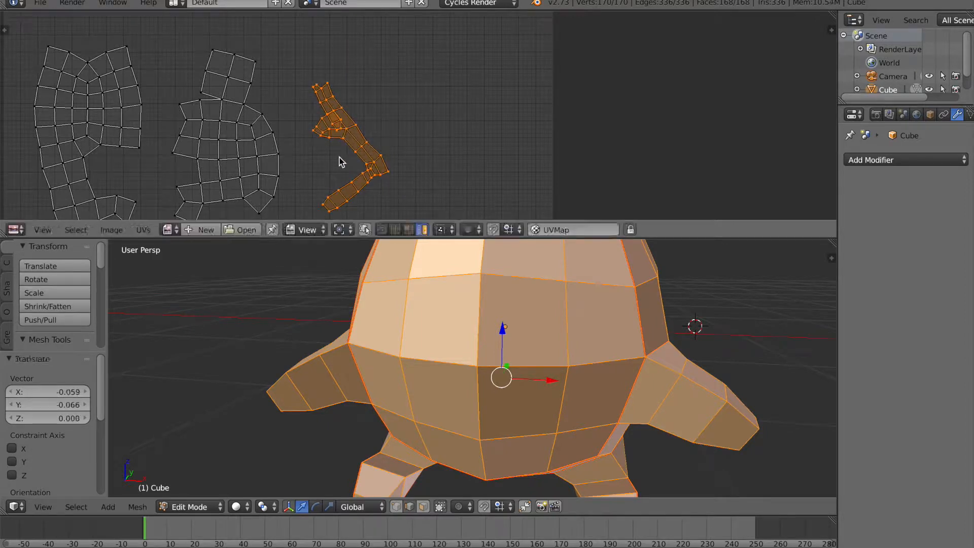
# Move the rounded square grid island by about 0.208 in X and -0.155 in Y, and scale it up to about 2.389
pyautogui.scroll(4, 417, 191)
pyautogui.scroll(-2, 417, 191)
pyautogui.scroll(-3, 273, 133)
pyautogui.scroll(-1, 273, 133)
pyautogui.moveTo(350, 134); pyautogui.dragTo(385, 127)
pyautogui.scroll(1, 386, 127)
pyautogui.rightClick(372, 84)
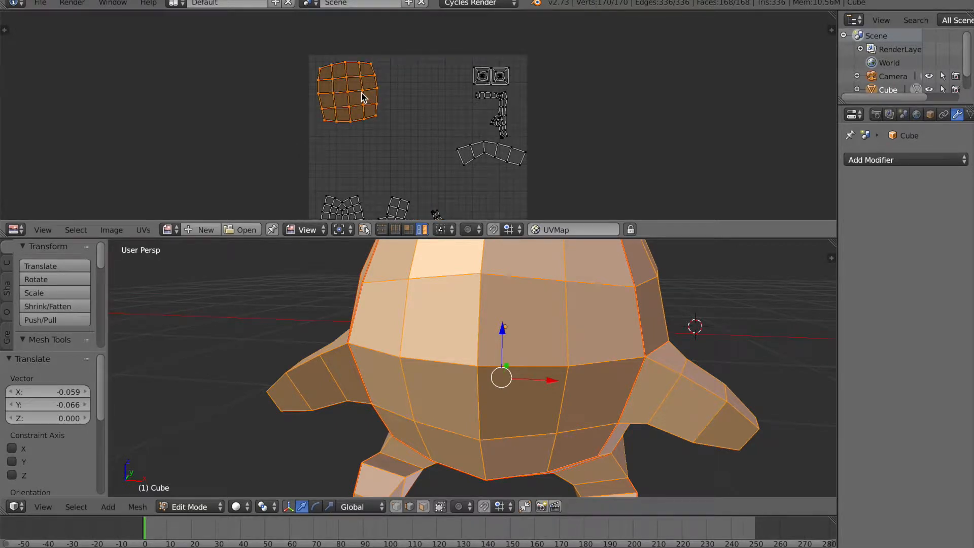
pyautogui.press('g')
pyautogui.click(402, 132)
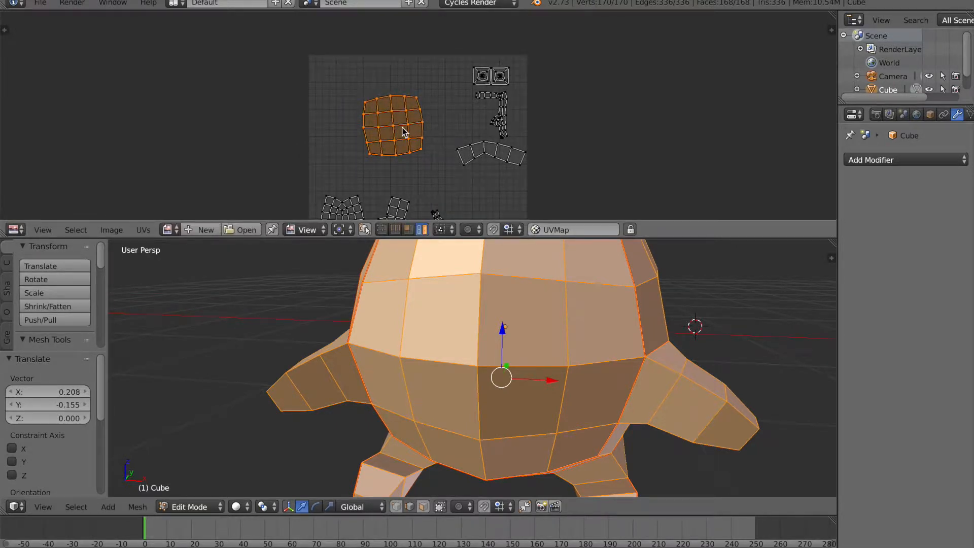
pyautogui.press('s')
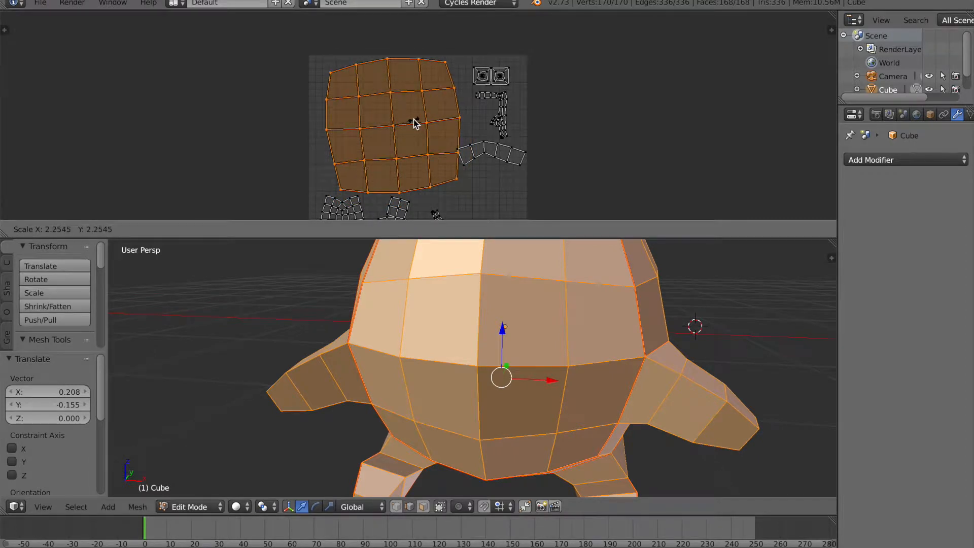
pyautogui.click(416, 124)
# Shift the enlarged grid island by about -0.043 in X and 0.006 in Y, and scale it to about 0.895
pyautogui.press('g')
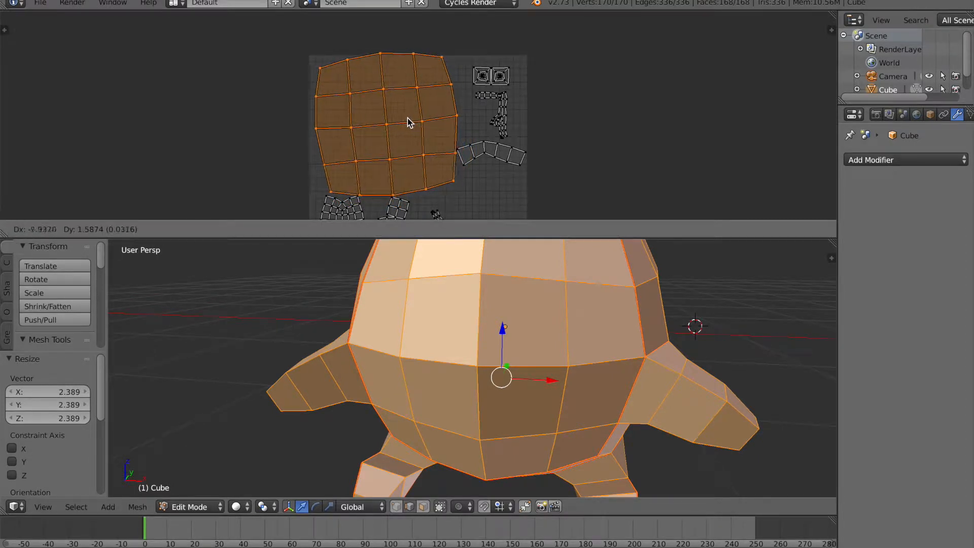
pyautogui.click(409, 118)
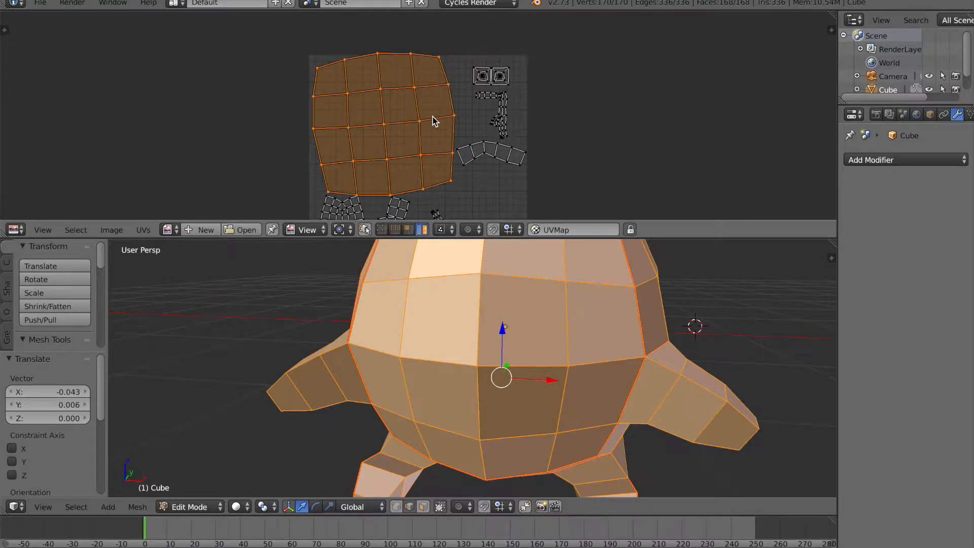
pyautogui.press('s')
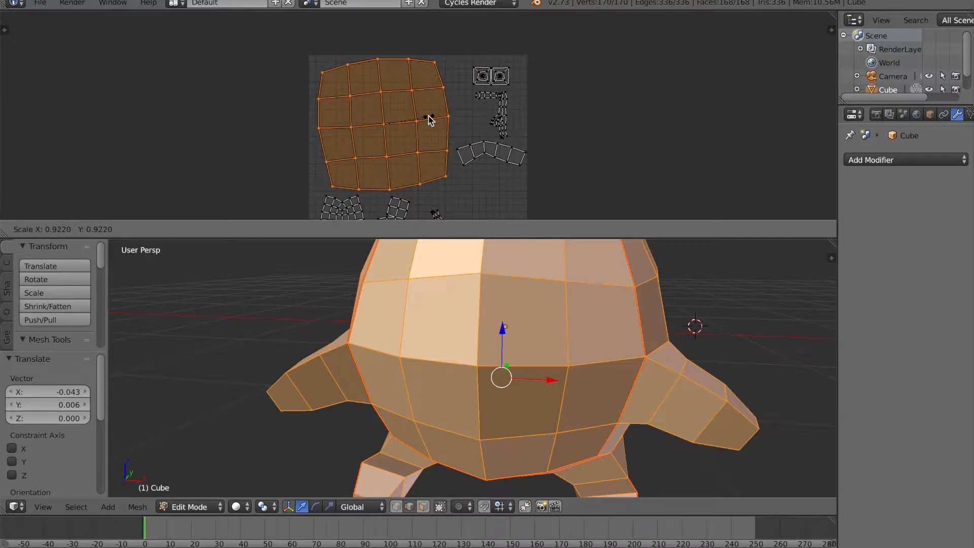
pyautogui.click(428, 120)
# Rotate the arched strip island by about 92.9° and move it by about 0.039 in X and -0.379 in Y
pyautogui.moveTo(501, 181); pyautogui.dragTo(500, 137)
pyautogui.scroll(1, 470, 131)
pyautogui.scroll(-2, 505, 113)
pyautogui.rightClick(461, 109)
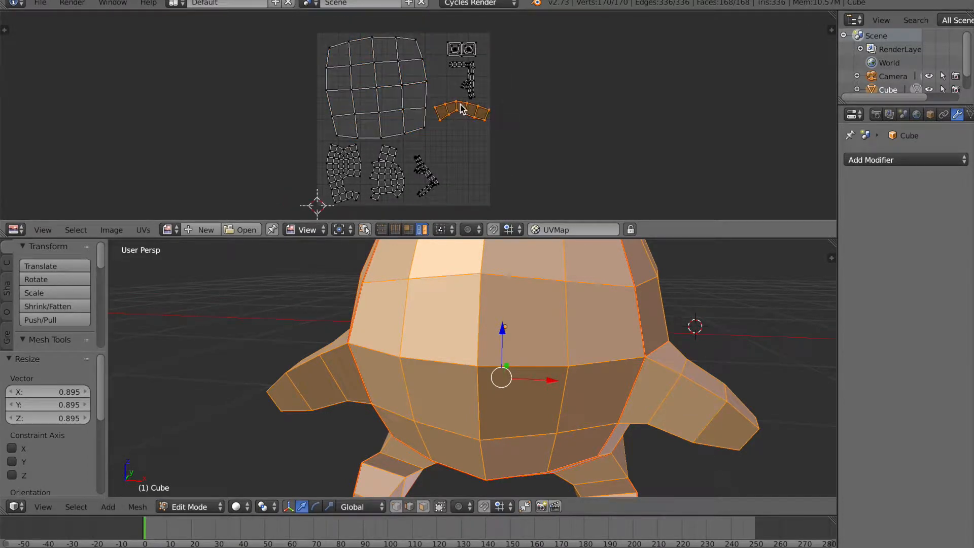
pyautogui.press('r')
pyautogui.click(468, 125)
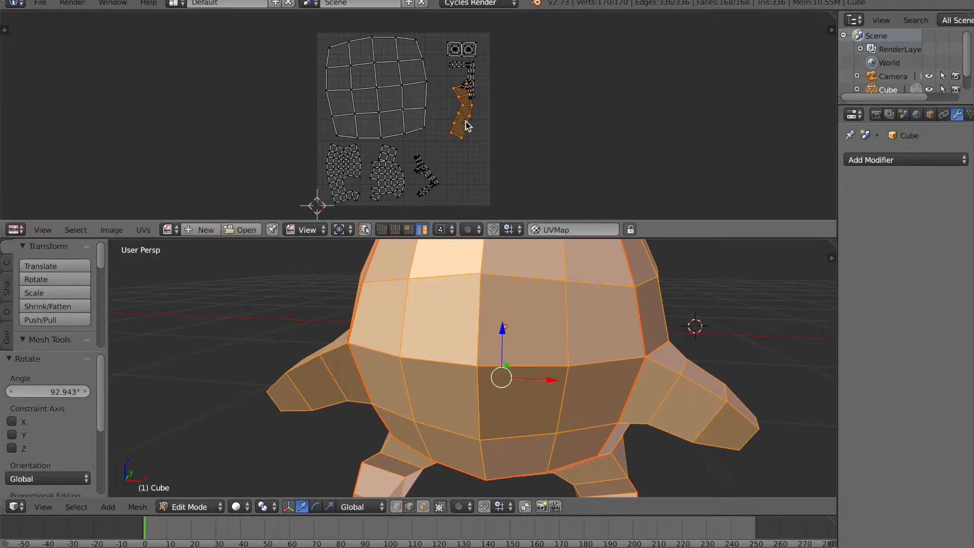
pyautogui.press('g')
pyautogui.click(470, 178)
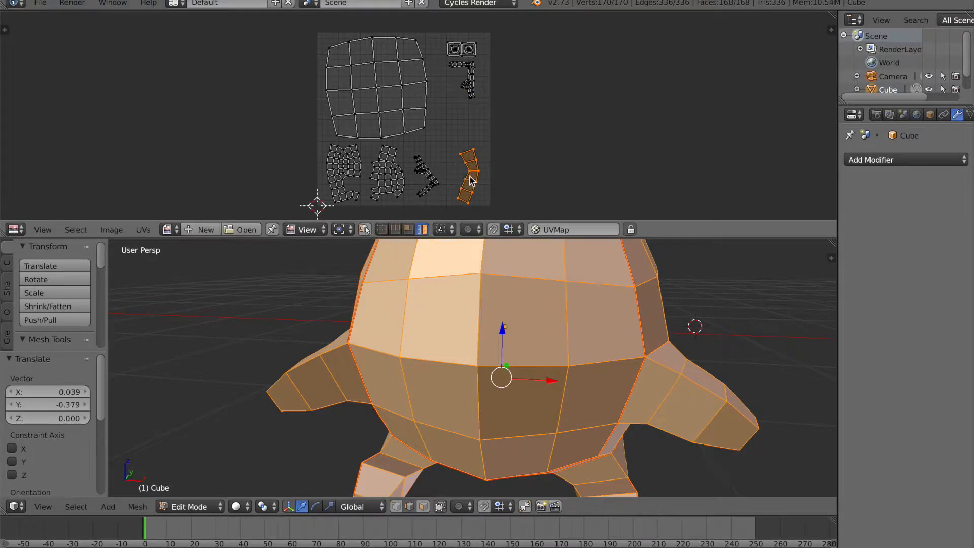
# Move the upper branching limb island down into the gap beside the rotated strip island
pyautogui.rightClick(477, 90)
pyautogui.press('g')
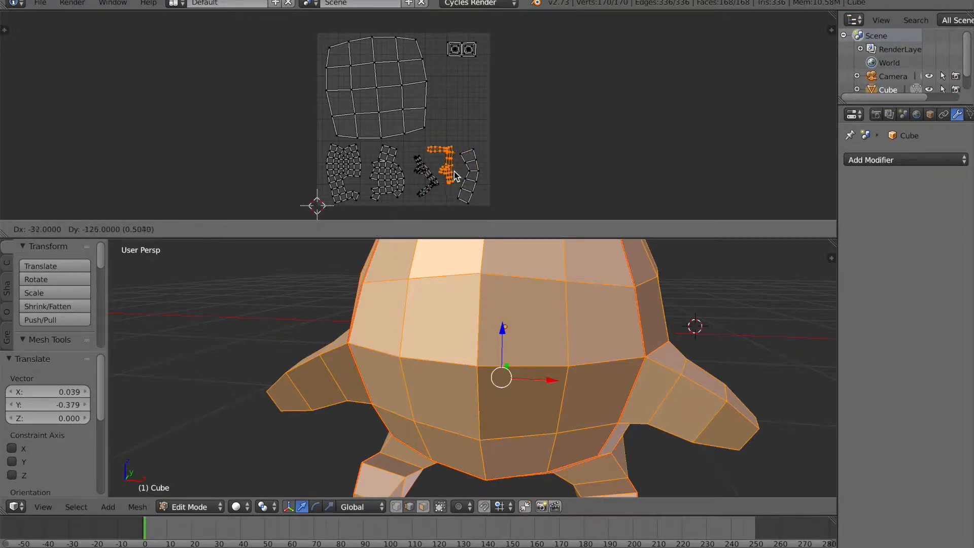
pyautogui.click(465, 135)
# Move the two small square islands down above the strip, one by about 0.035, -0.492 and the other by about -0.012, -0.488
pyautogui.rightClick(472, 49)
pyautogui.press('g')
pyautogui.click(476, 135)
pyautogui.rightClick(454, 48)
pyautogui.press('g')
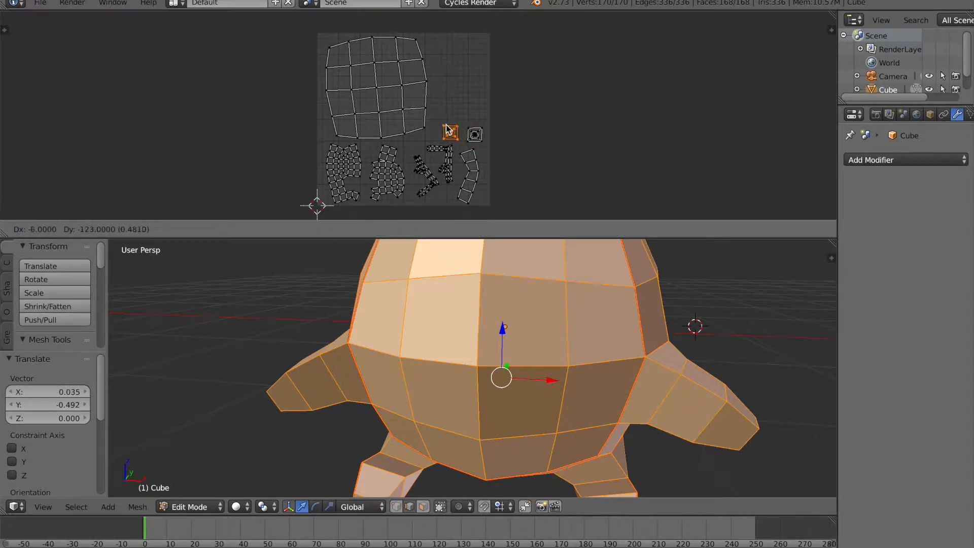
pyautogui.click(451, 136)
# Move the large grid island by about 0.094, 0.027 in X and Y, scale it to about 1.04, and shift it by -0.047, -0.027
pyautogui.rightClick(394, 80)
pyautogui.press('g')
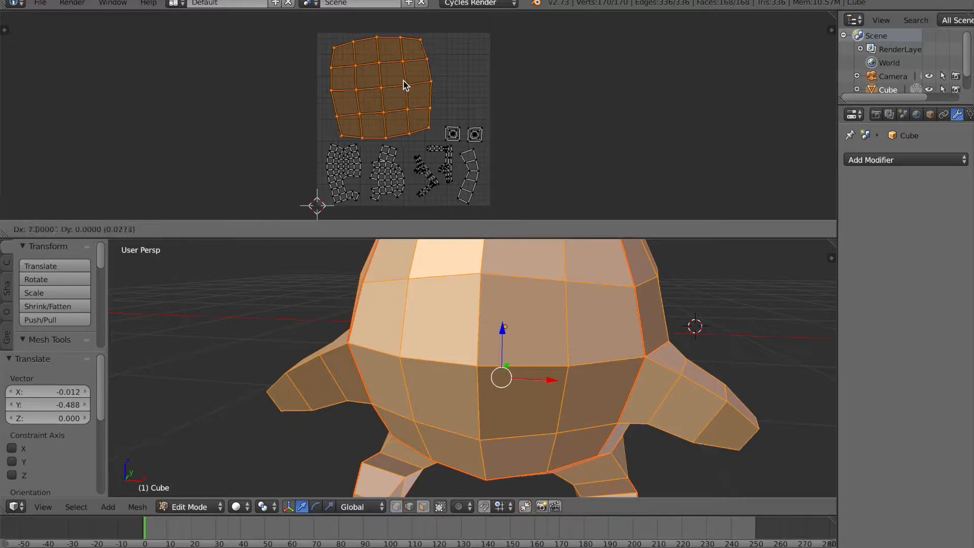
pyautogui.click(415, 80)
pyautogui.press('s')
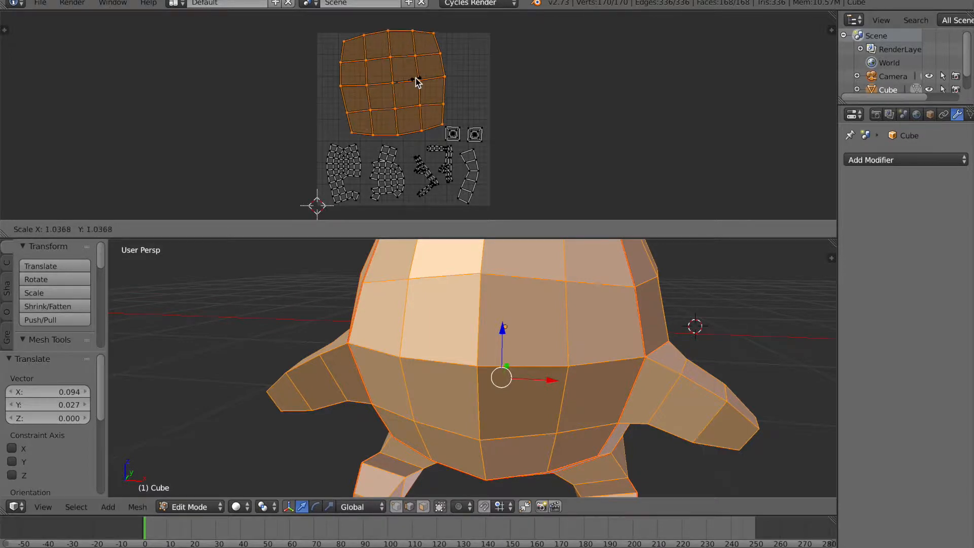
pyautogui.click(413, 80)
pyautogui.click(412, 80)
pyautogui.press('g')
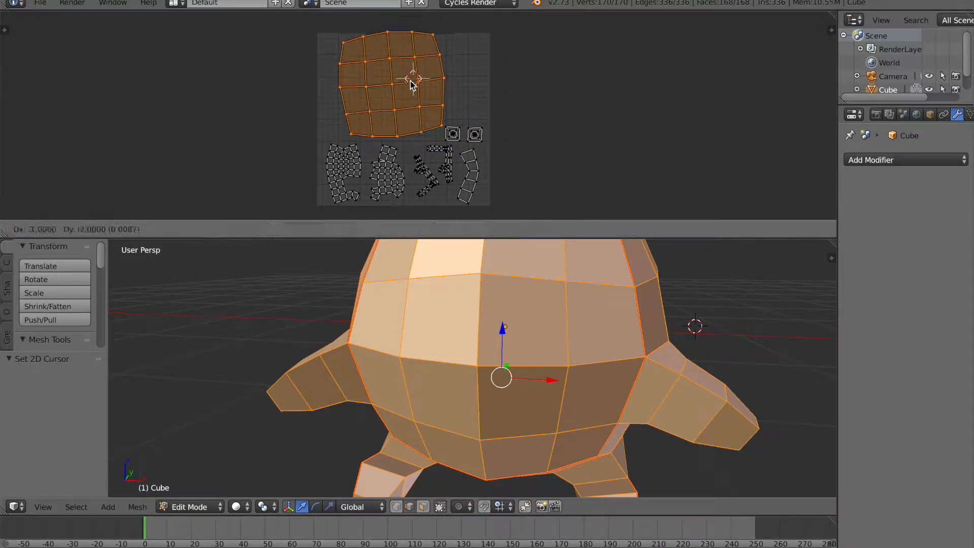
pyautogui.click(404, 89)
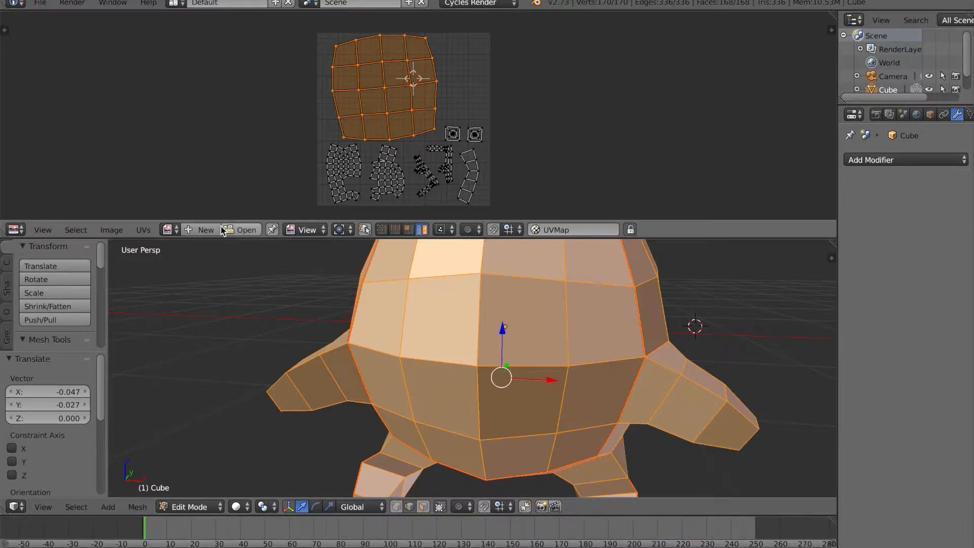
# Create a new blank 1024 x 1024 px image named UV behind the UV layout
pyautogui.click(203, 229)
pyautogui.click(263, 222)
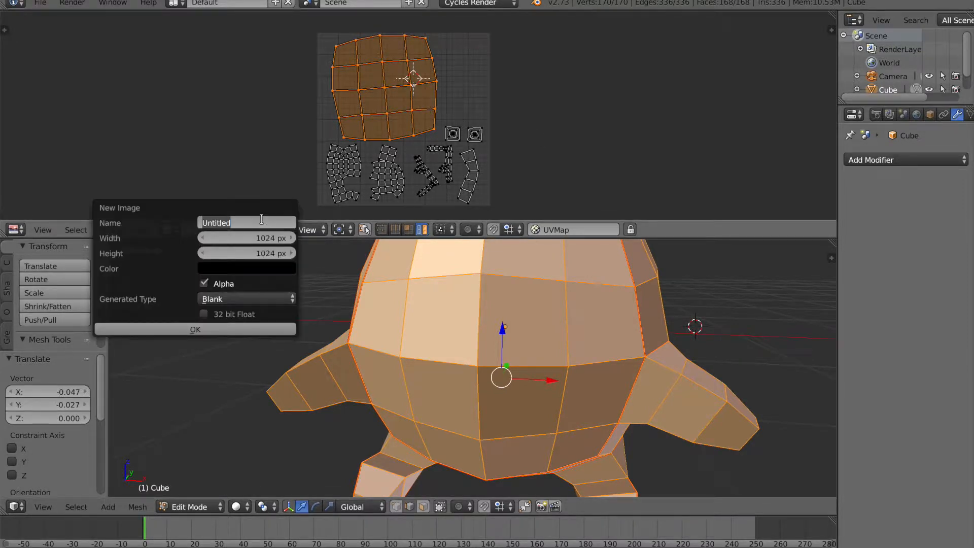
pyautogui.write('UV')
pyautogui.click(206, 326)
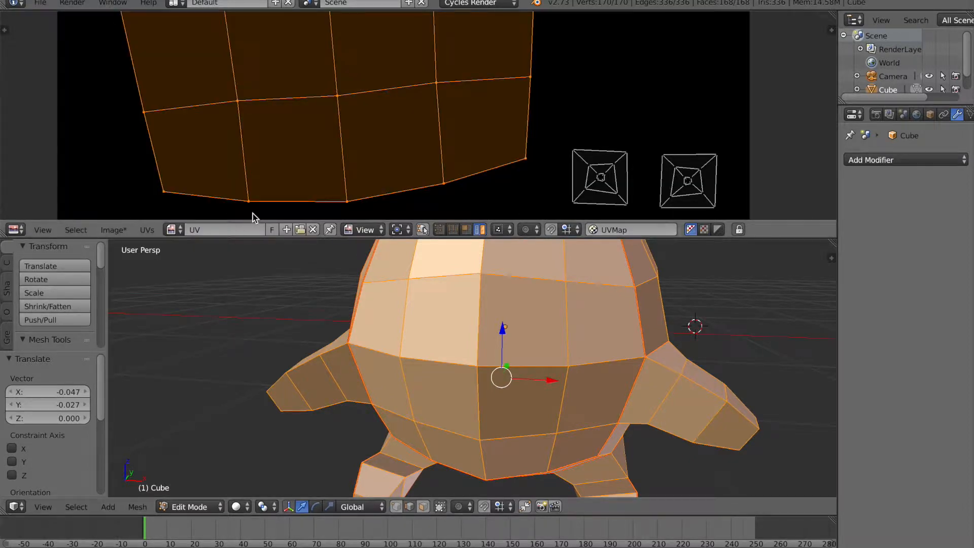
pyautogui.scroll(-6, 253, 214)
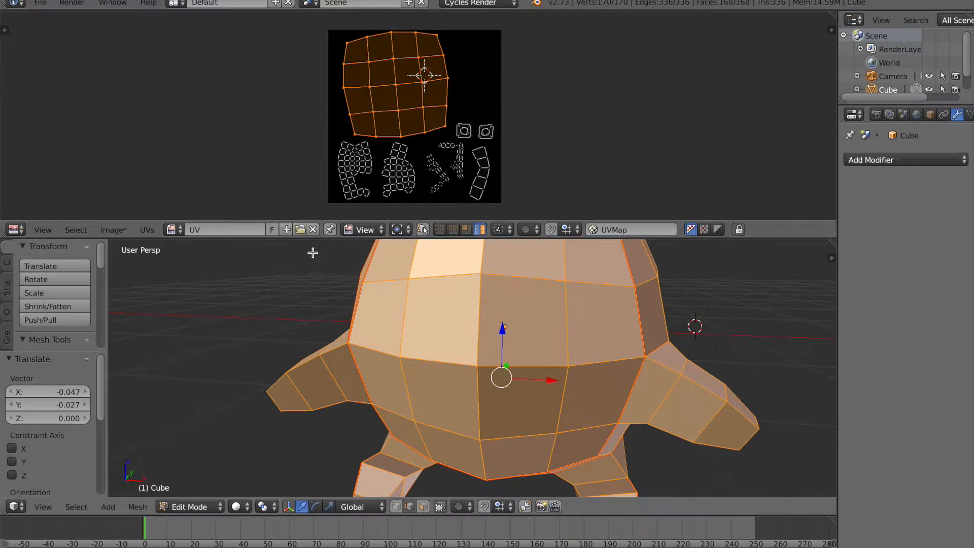
# Save the image as UV_Kirby.png in the UVs folder
pyautogui.click(117, 229)
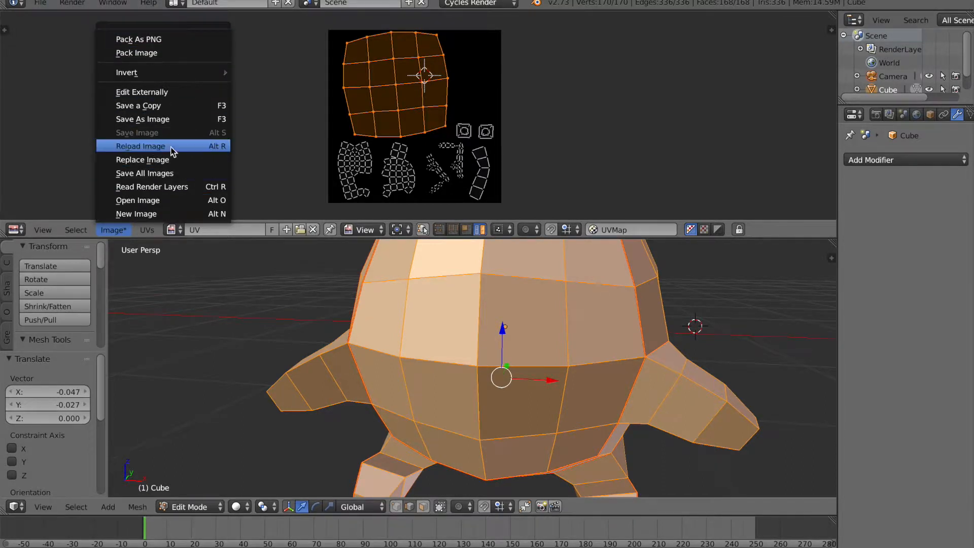
pyautogui.click(180, 120)
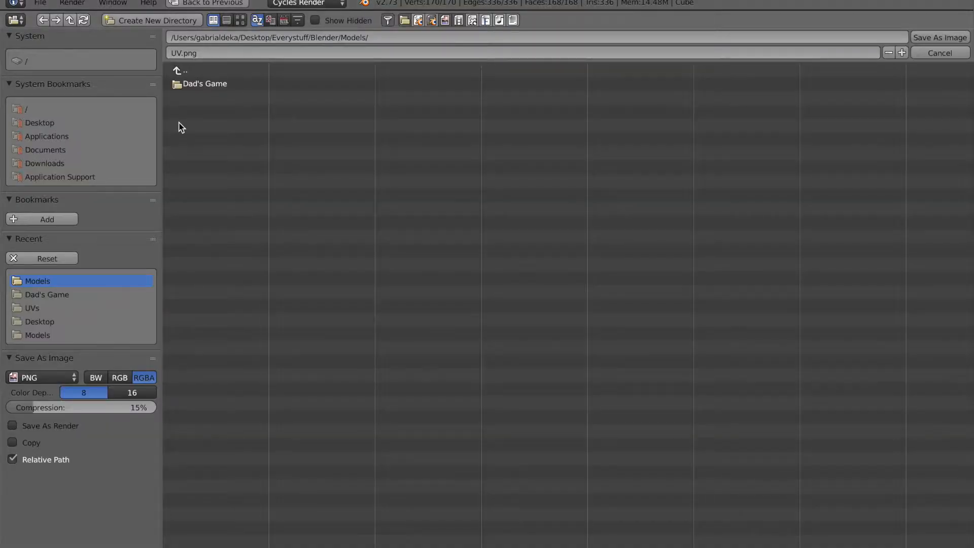
pyautogui.click(44, 307)
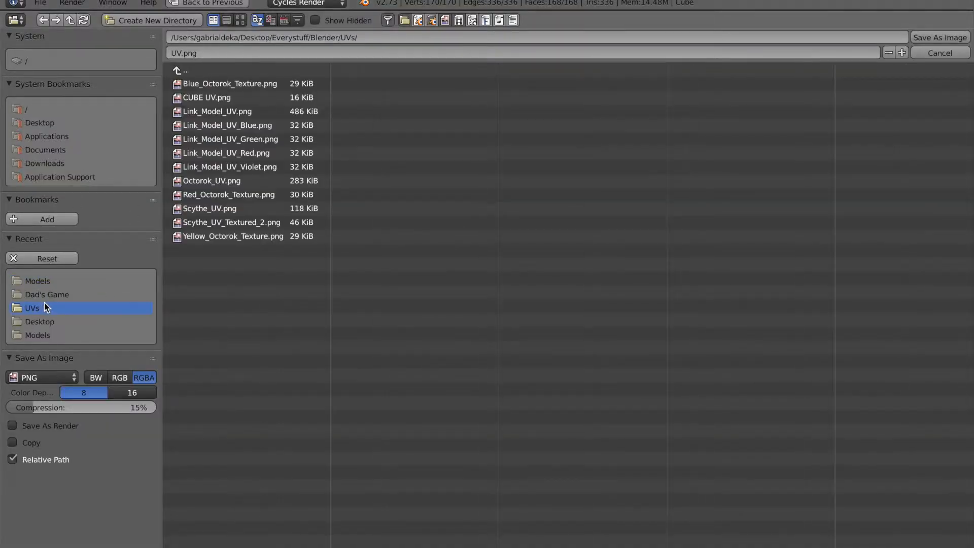
pyautogui.click(254, 54)
pyautogui.press('Return')
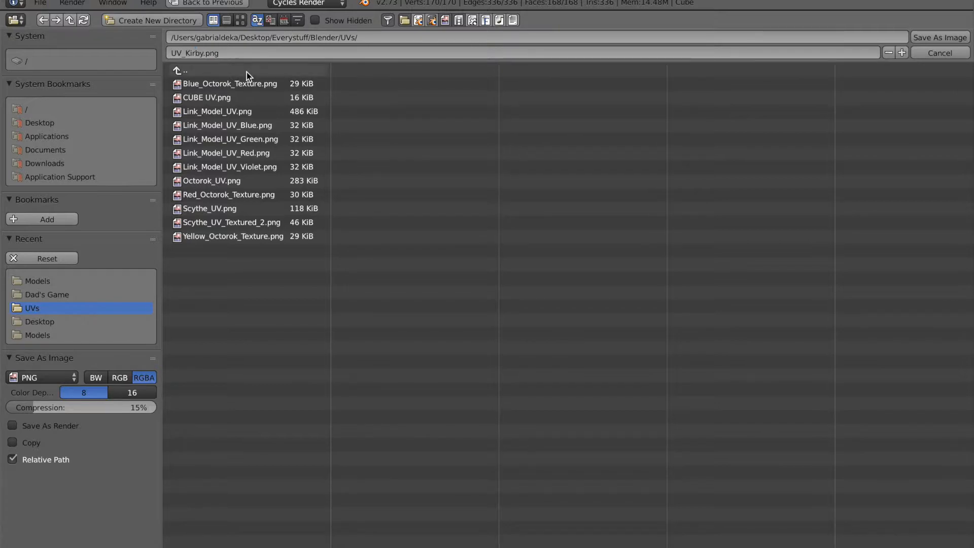
pyautogui.click(925, 38)
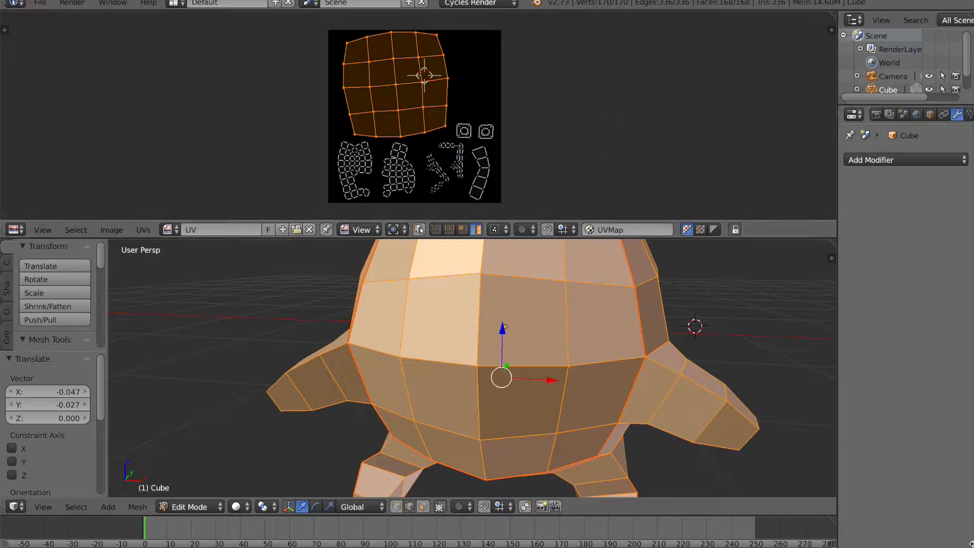
# Switch to Pixlr Editor in the browser and open UV_Kirby.png from the computer's Everystuff/Blender/UVs folder
pyautogui.moveTo(887, 546)
pyautogui.click(887, 539)
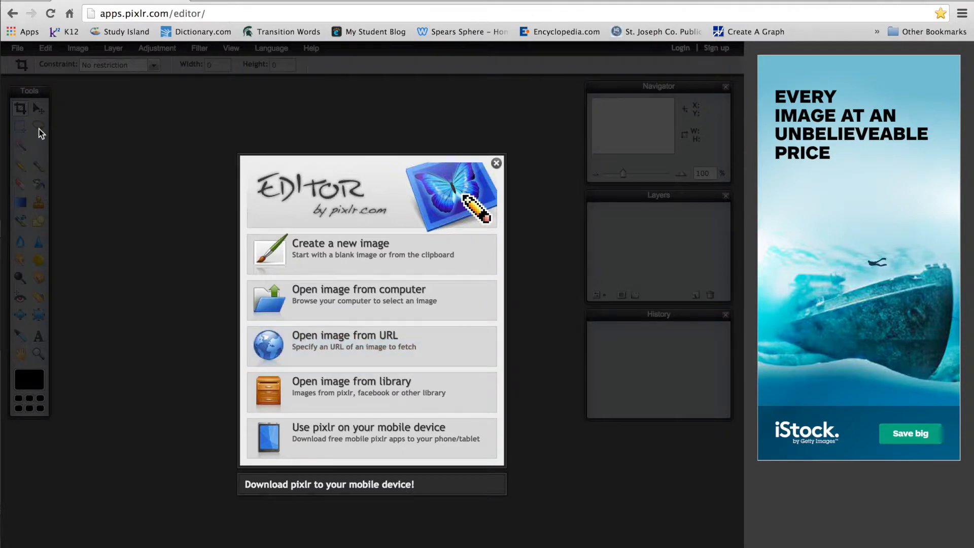
pyautogui.click(337, 291)
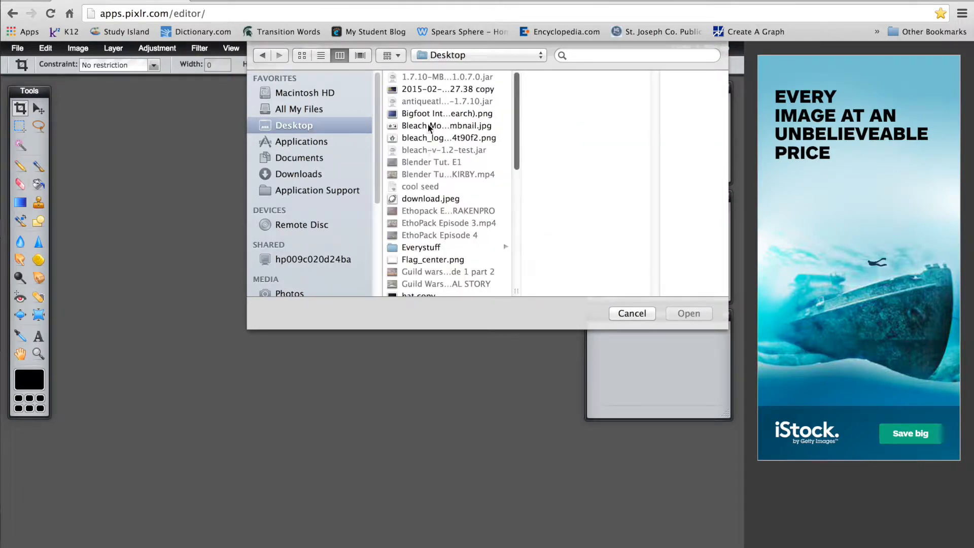
pyautogui.scroll(-3, 432, 163)
pyautogui.click(415, 217)
pyautogui.click(573, 79)
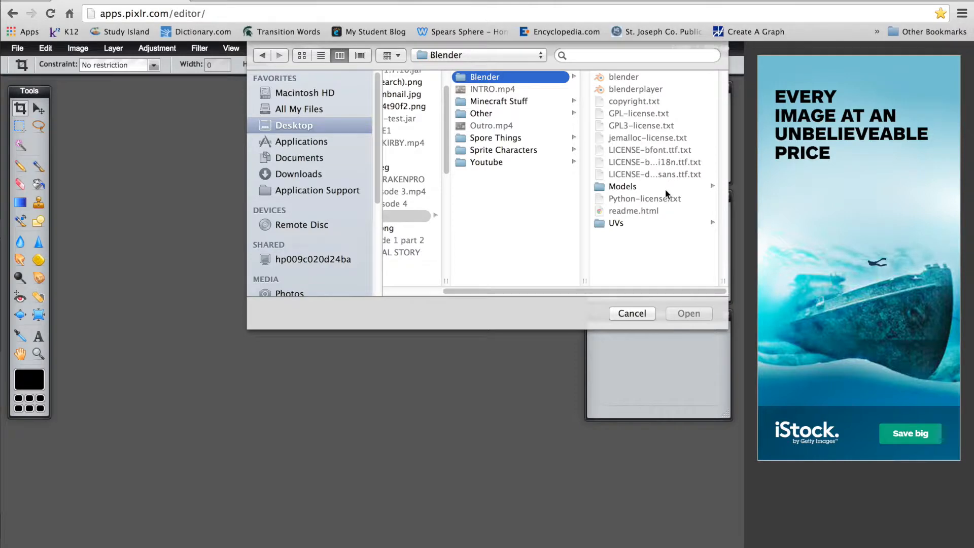
pyautogui.click(634, 223)
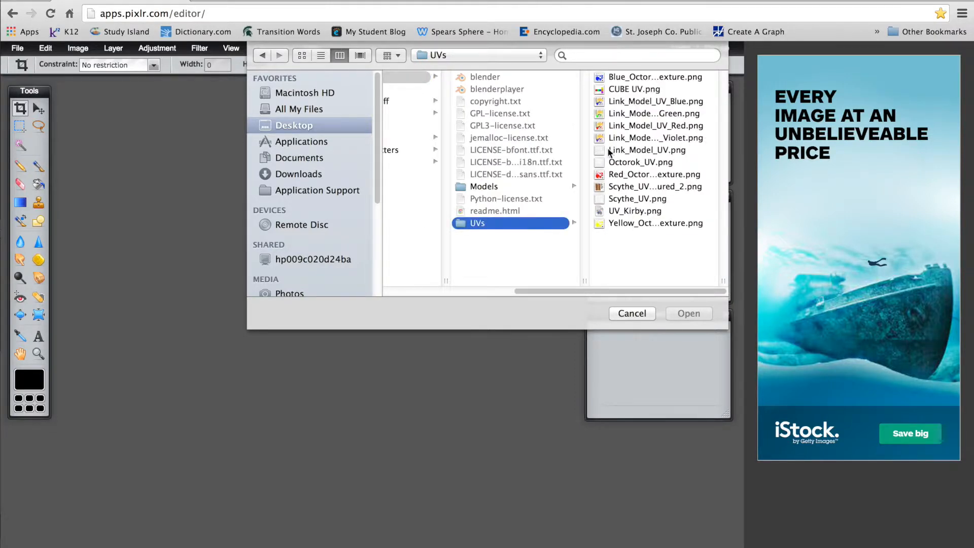
pyautogui.click(635, 211)
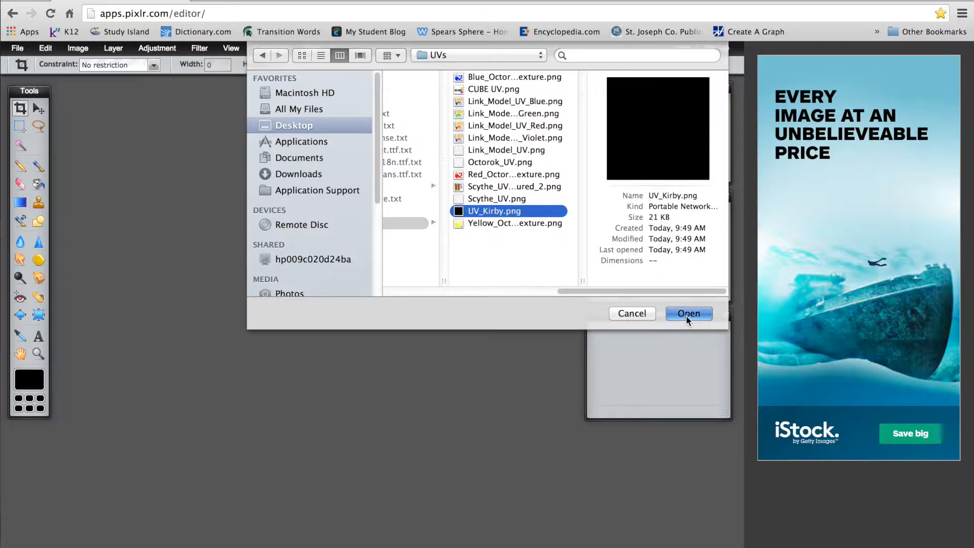
pyautogui.click(688, 314)
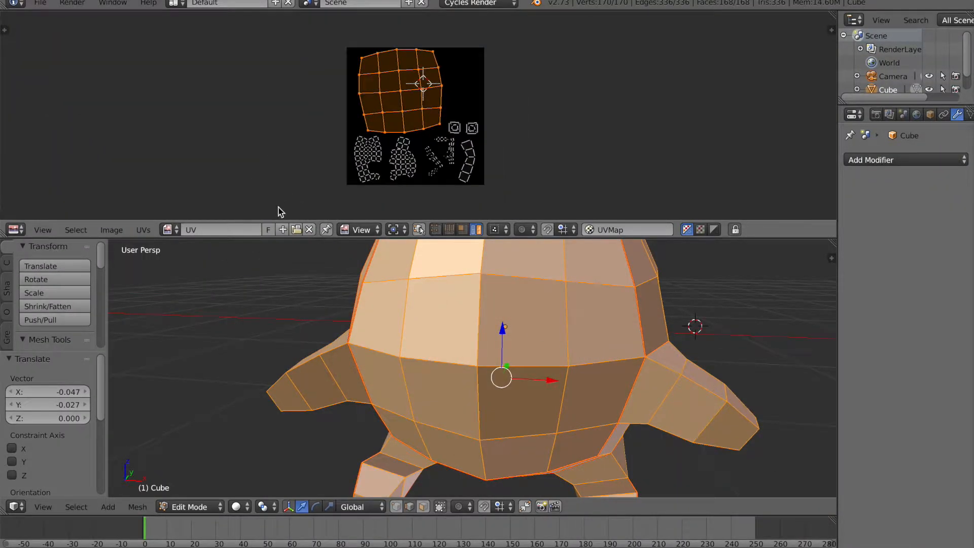
# Switch back to Blender and save the UV image again
pyautogui.scroll(-2, 278, 211)
pyautogui.click(111, 230)
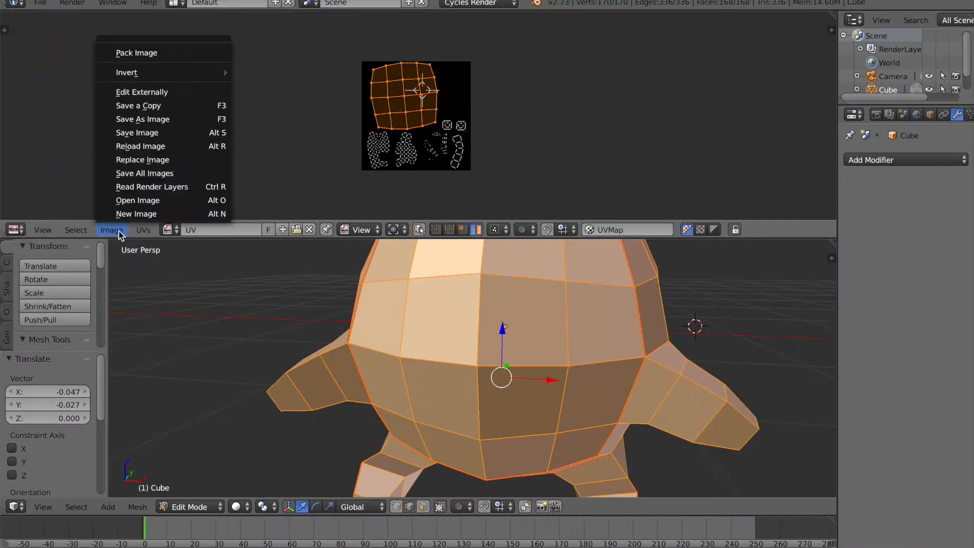
pyautogui.click(189, 133)
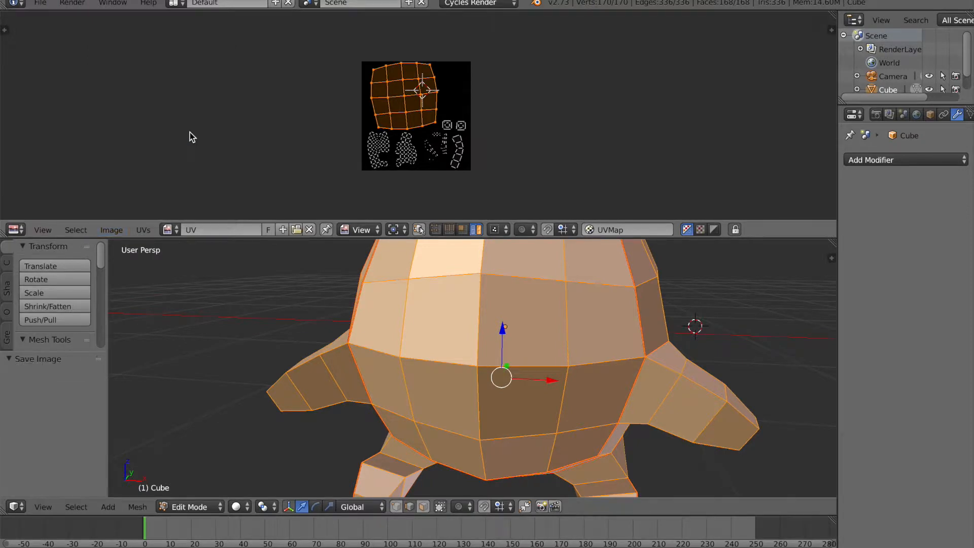
pyautogui.click(113, 230)
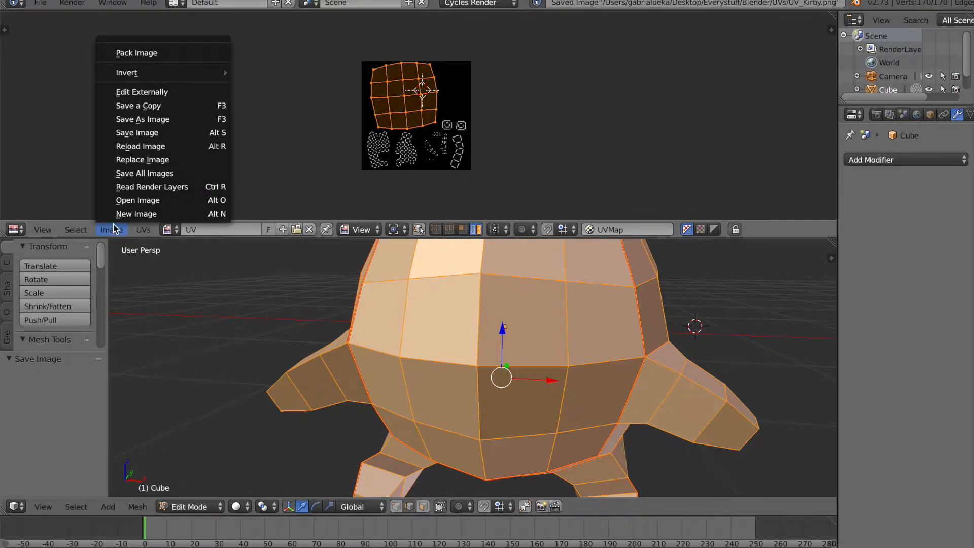
pyautogui.click(135, 160)
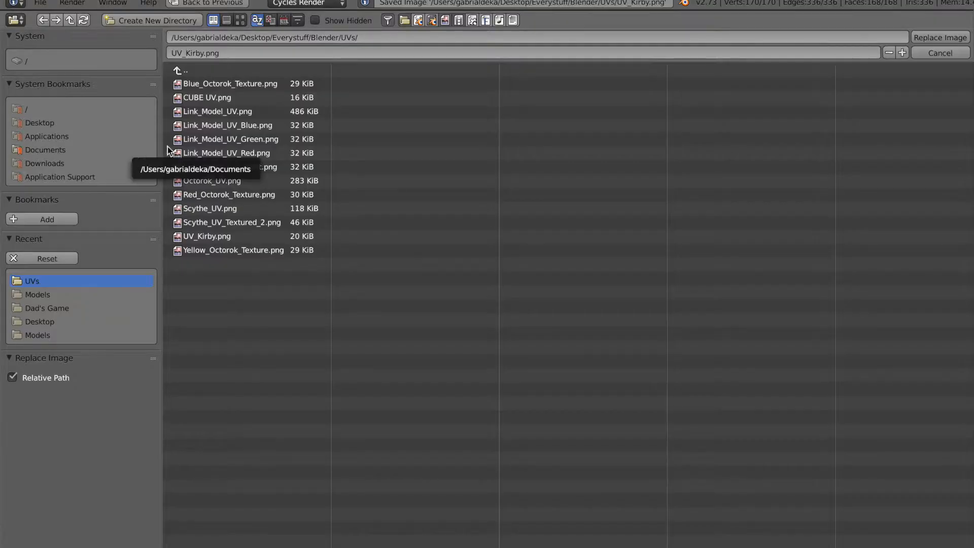
pyautogui.click(940, 53)
# Reload the UV image from disk in the UV/Image Editor
pyautogui.click(121, 229)
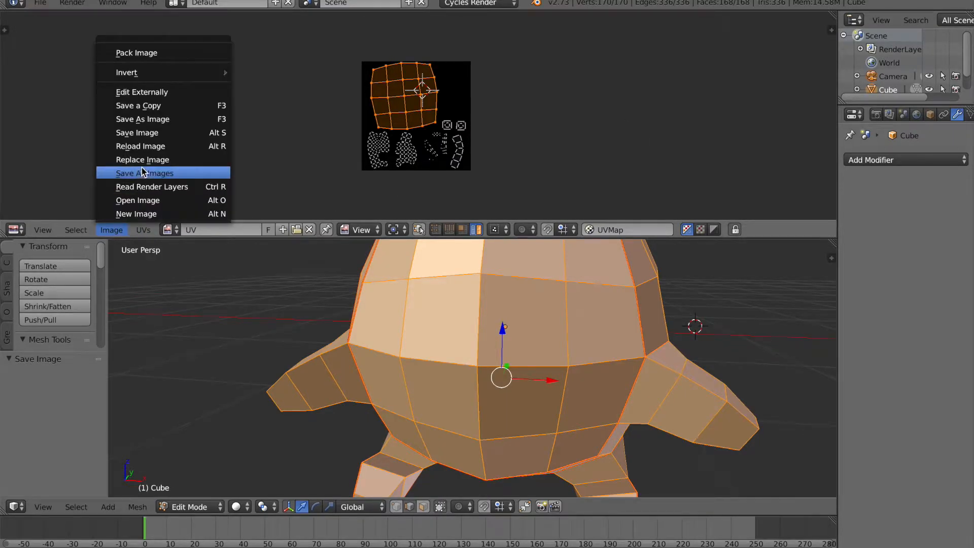
pyautogui.click(201, 144)
pyautogui.scroll(2, 429, 116)
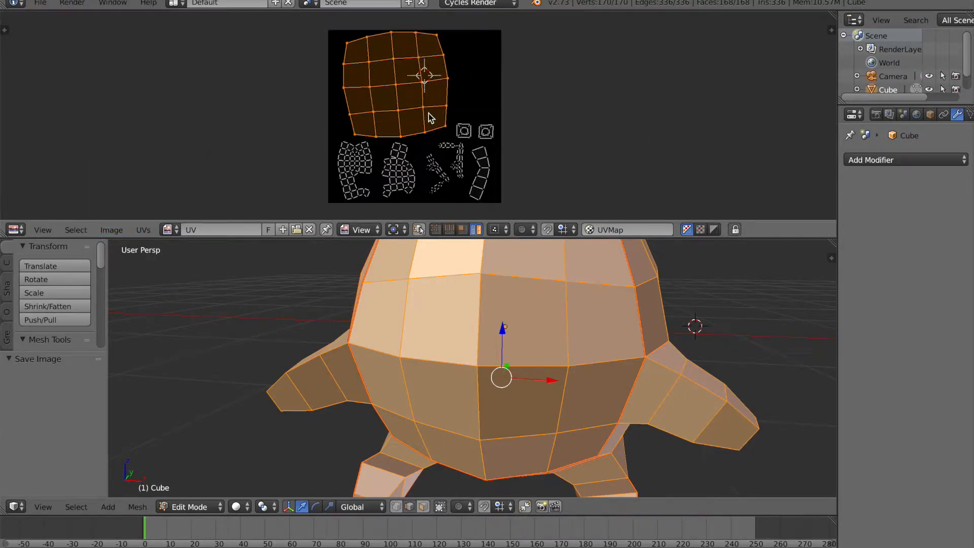
# Create a new 1024 x 1024 px image named UV with the generated type UV Grid behind the UV layout
pyautogui.click(286, 229)
pyautogui.click(316, 292)
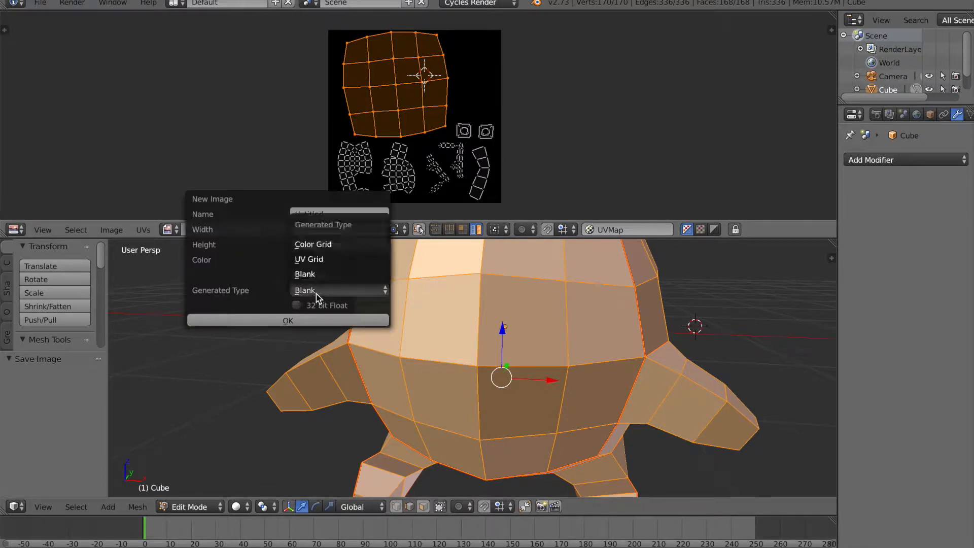
pyautogui.click(324, 260)
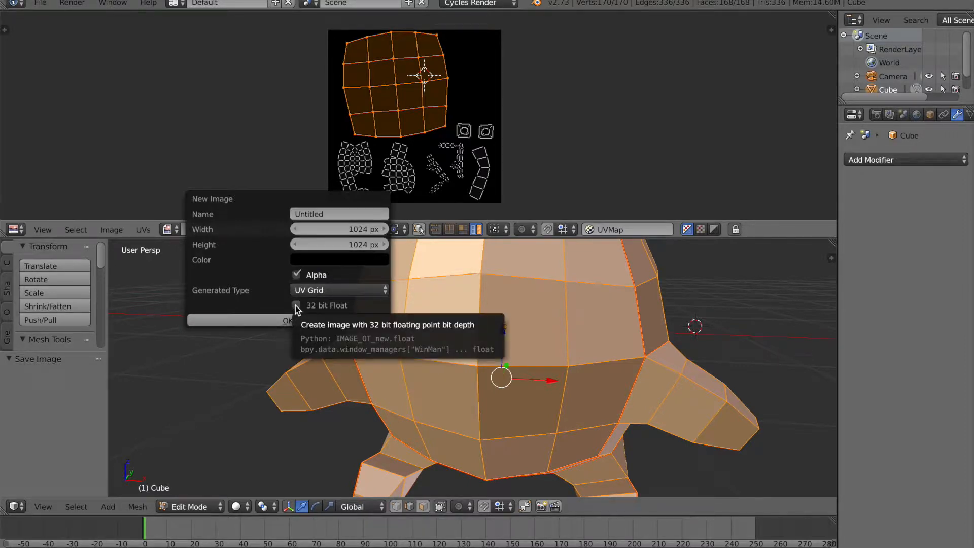
pyautogui.click(313, 217)
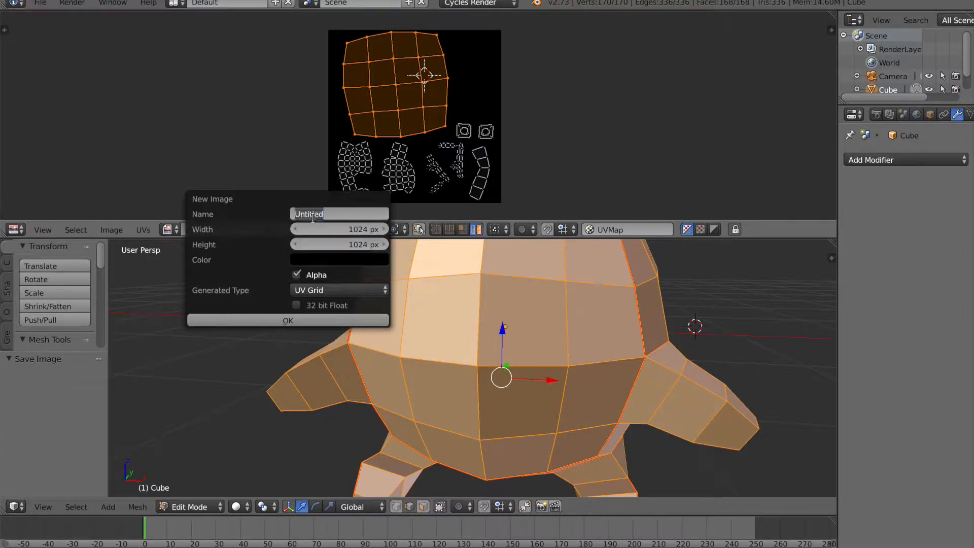
pyautogui.write('Y')
pyautogui.click(314, 320)
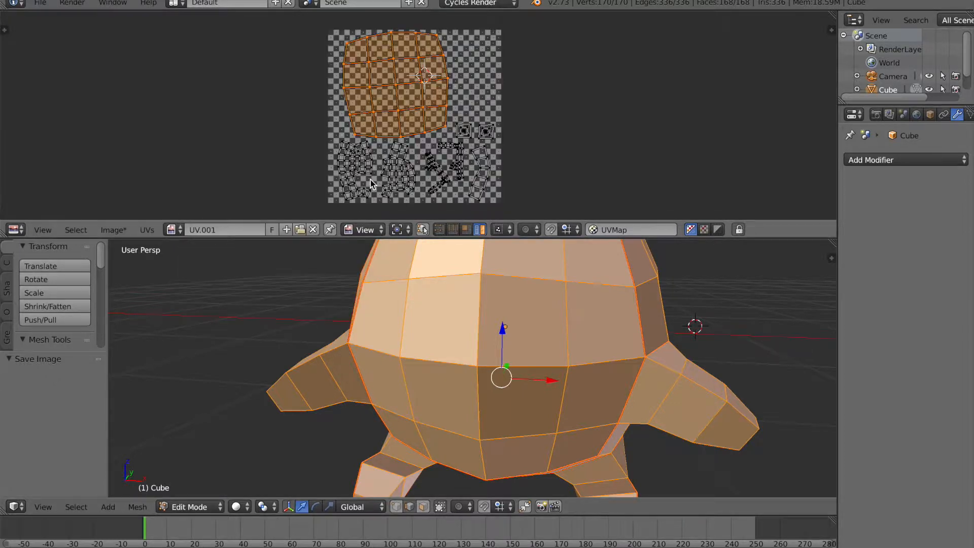
# Preview the character in Texture and Rendered viewport shading
pyautogui.scroll(-3, 327, 381)
pyautogui.click(251, 508)
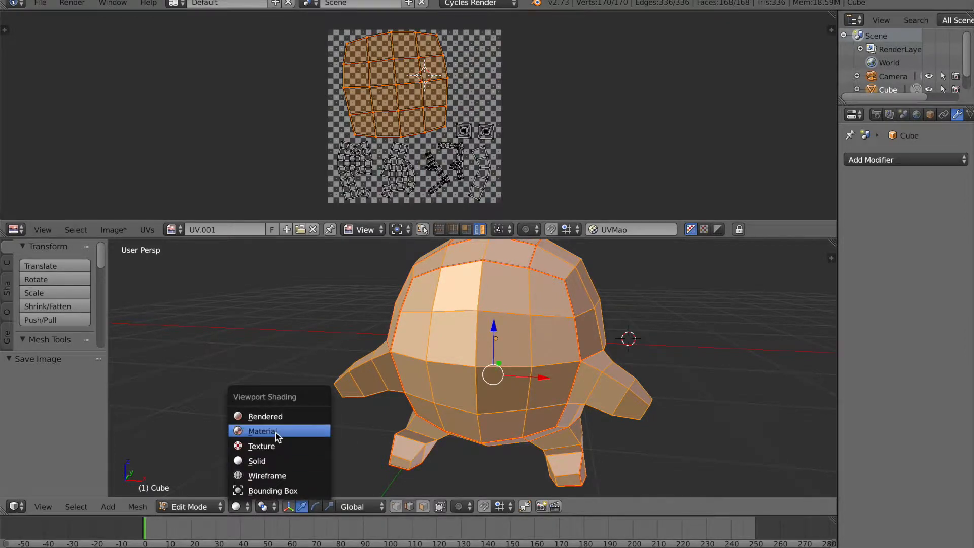
pyautogui.click(278, 445)
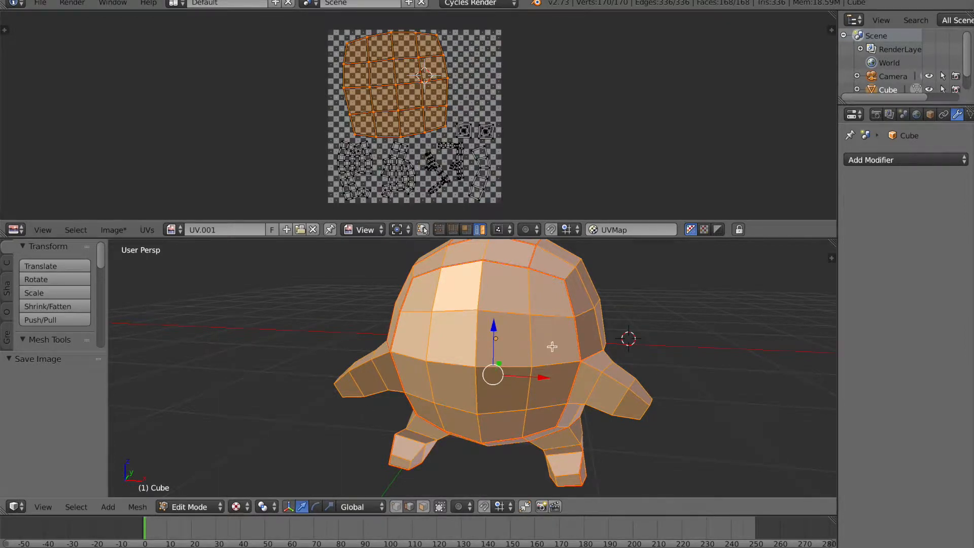
pyautogui.click(239, 508)
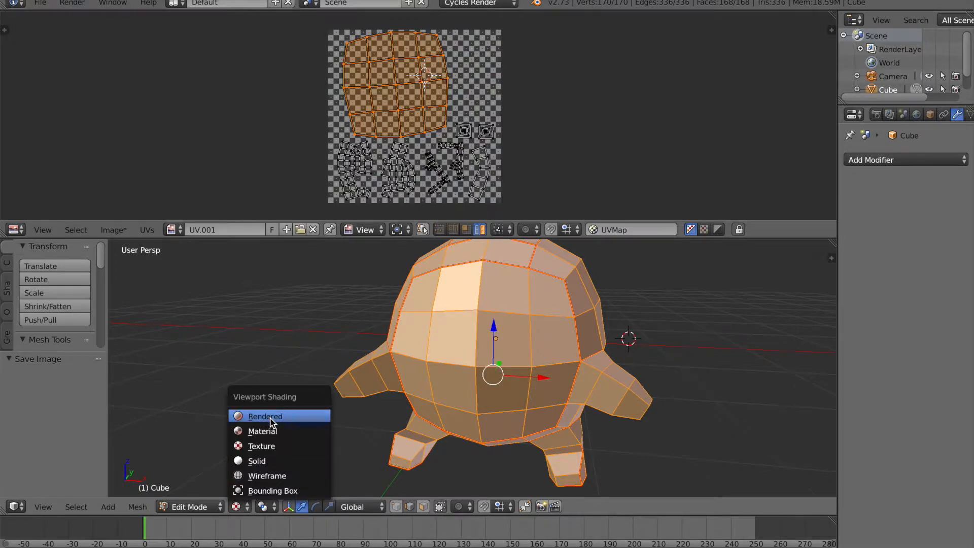
pyautogui.click(270, 418)
pyautogui.moveTo(270, 419); pyautogui.dragTo(254, 400)
# Set the viewport shading back to Solid in Object Mode and return the character to Edit Mode
pyautogui.click(176, 512)
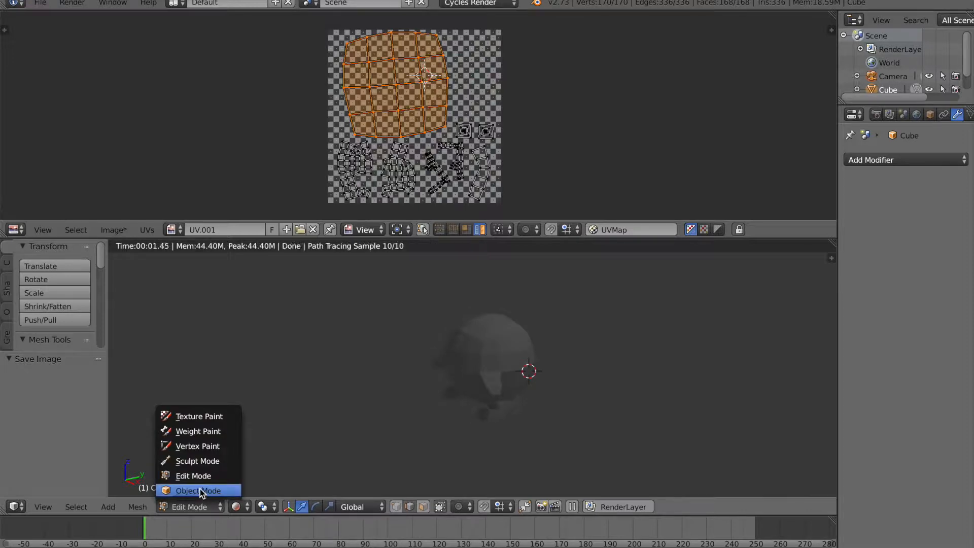
pyautogui.click(198, 491)
pyautogui.click(253, 507)
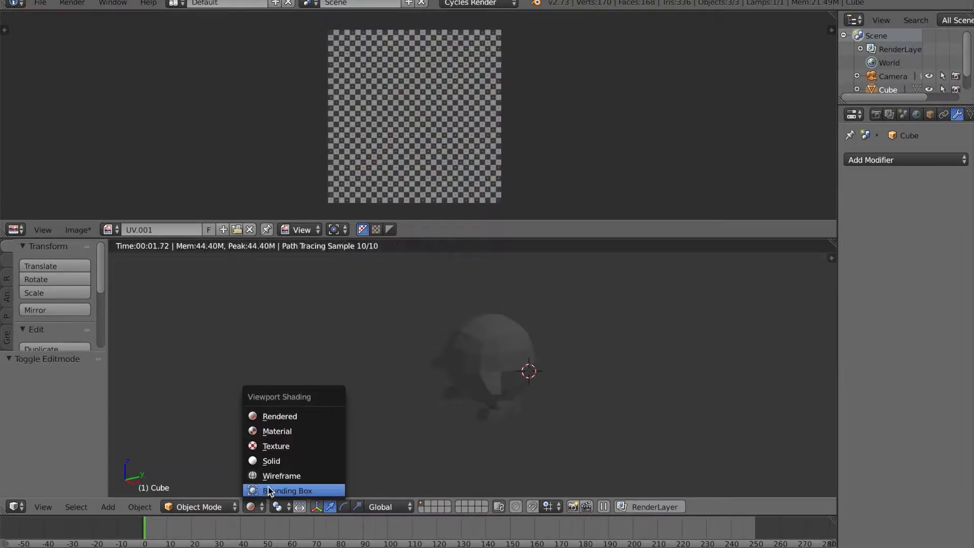
pyautogui.click(266, 462)
pyautogui.click(209, 507)
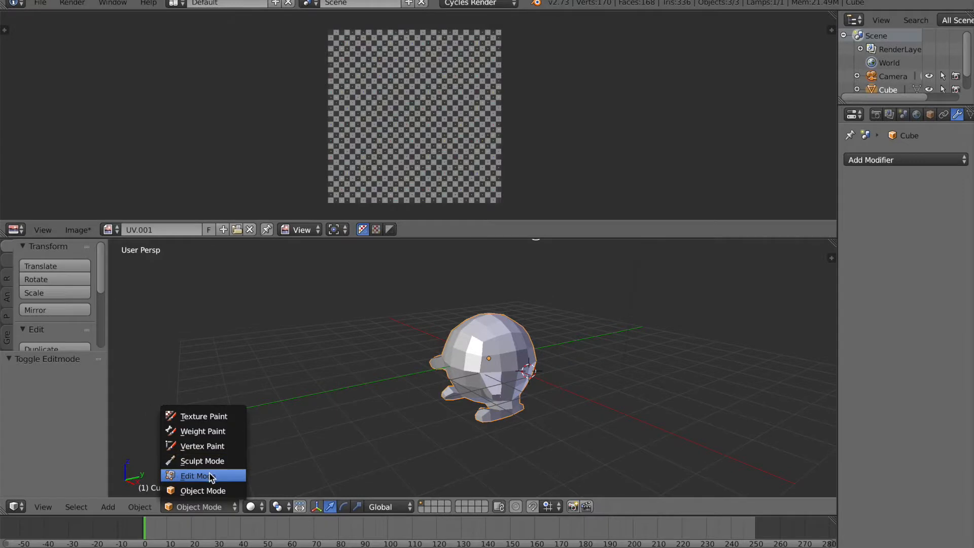
pyautogui.click(208, 476)
# Split the 3D view into an upper and a lower area
pyautogui.scroll(2, 428, 93)
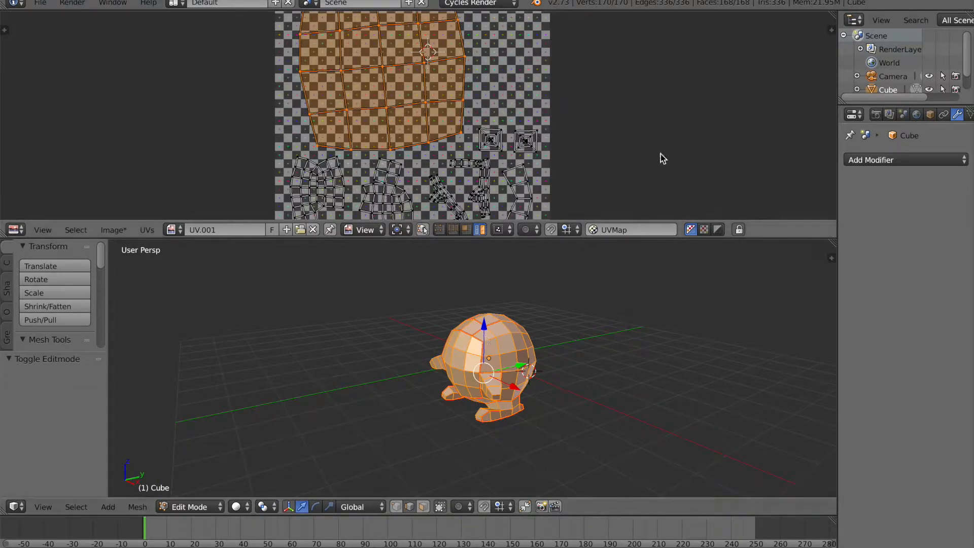
pyautogui.rightClick(836, 164)
pyautogui.click(822, 169)
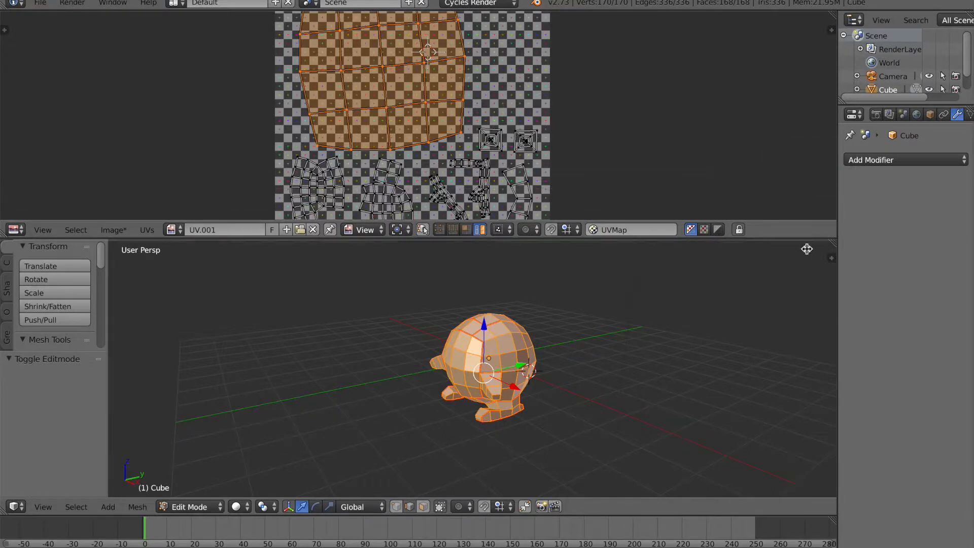
pyautogui.click(793, 355)
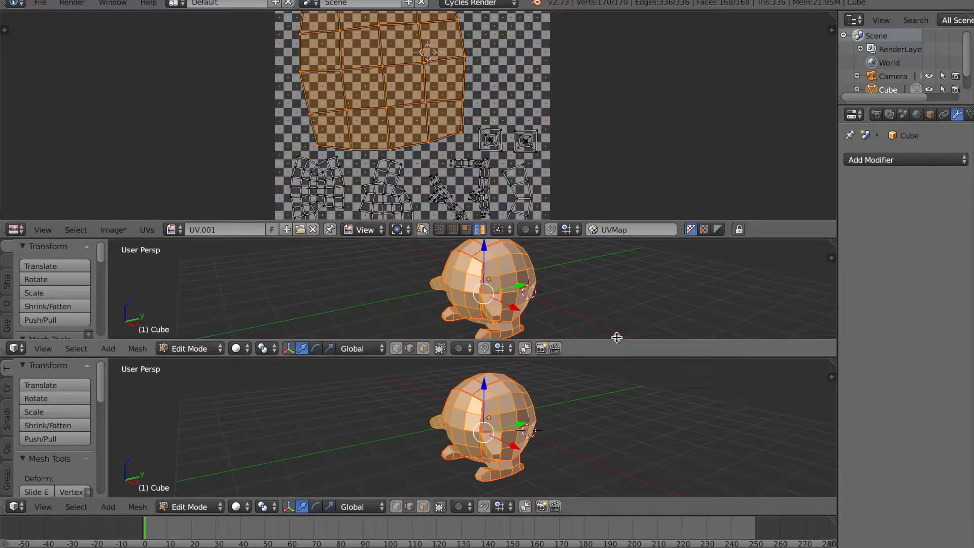
# Widen the Outliner and Properties column and join the two 3D views back into one area
pyautogui.moveTo(837, 310); pyautogui.dragTo(712, 291)
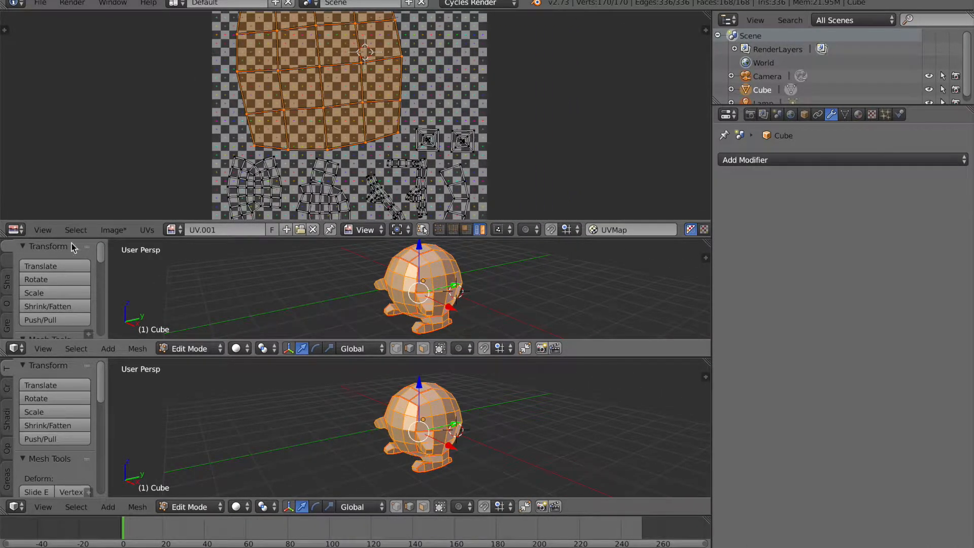
pyautogui.rightClick(91, 237)
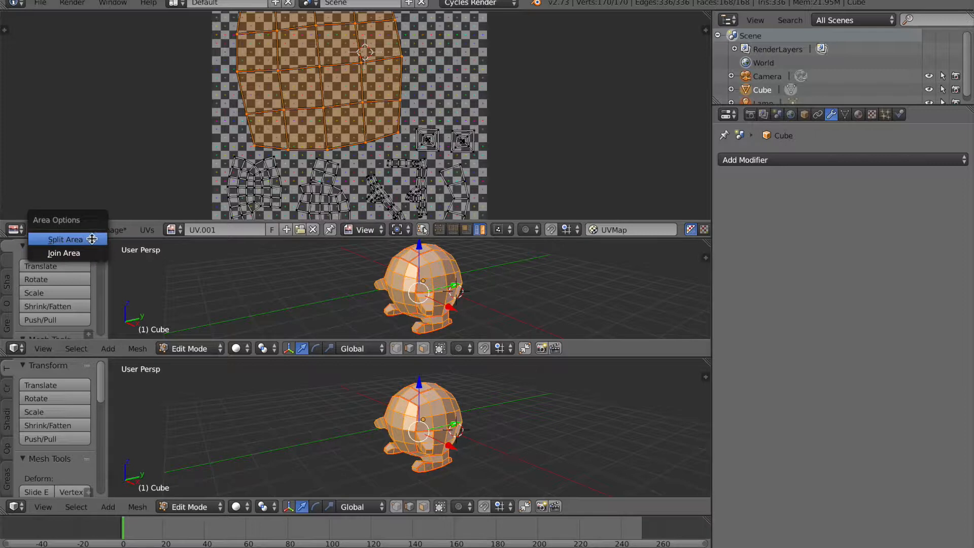
pyautogui.click(92, 239)
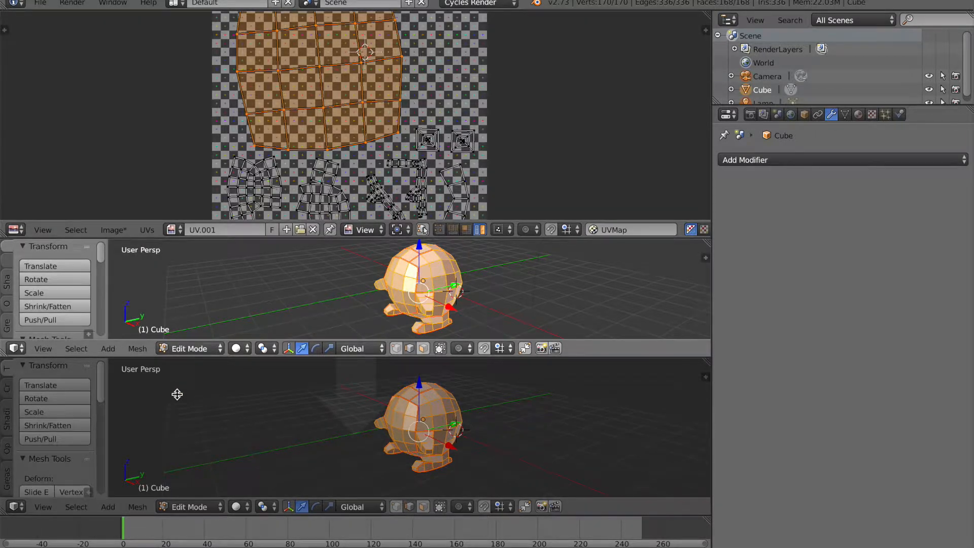
pyautogui.click(177, 395)
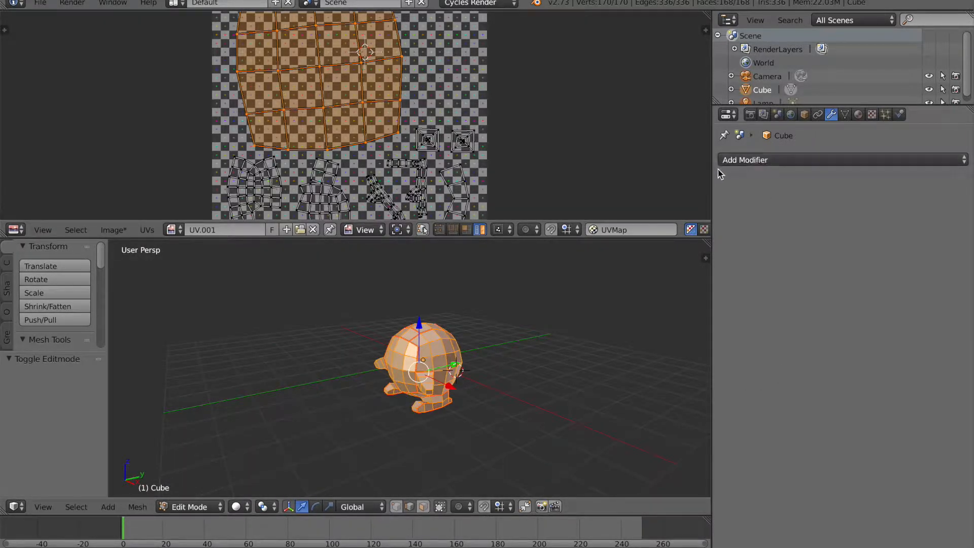
# Split the Properties editor horizontally into an upper and a lower area
pyautogui.rightClick(463, 141)
pyautogui.rightClick(714, 175)
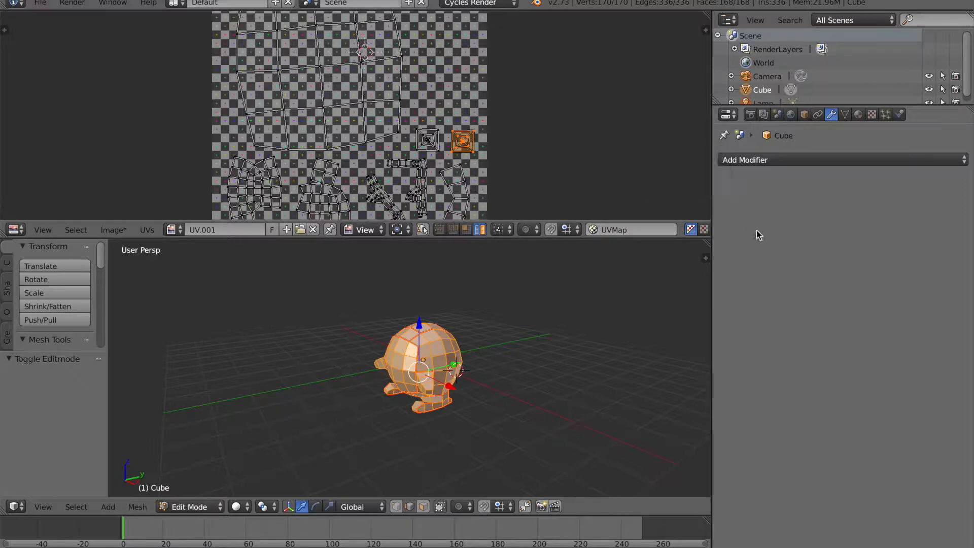
pyautogui.rightClick(734, 189)
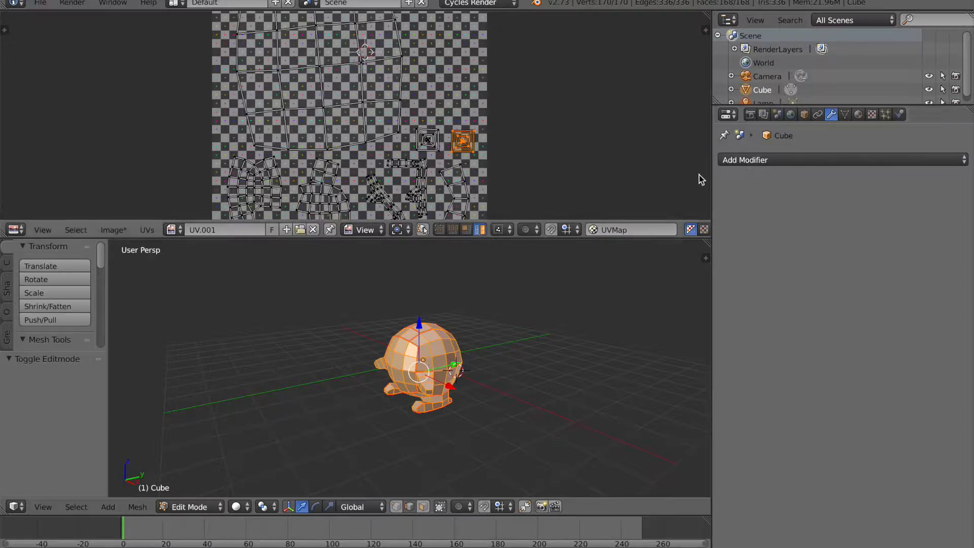
pyautogui.rightClick(712, 178)
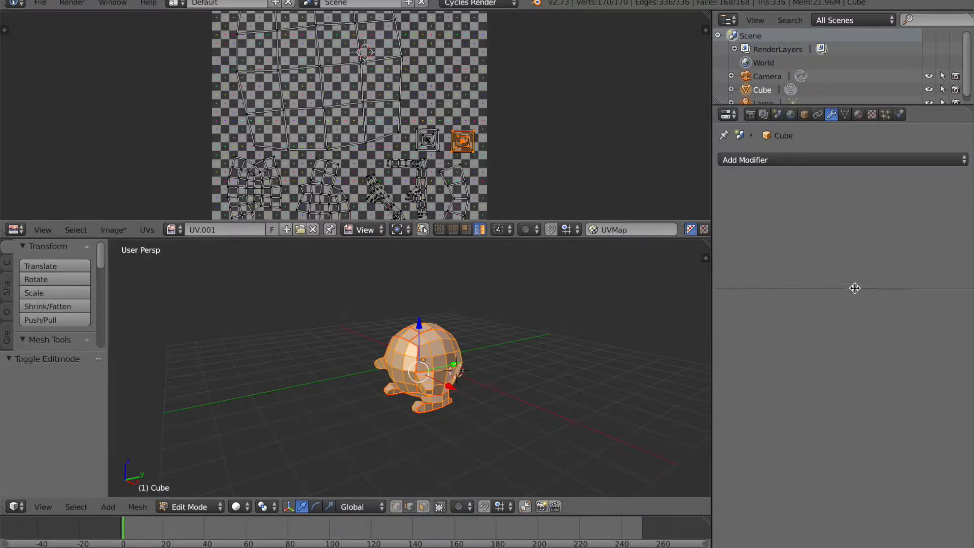
pyautogui.click(867, 251)
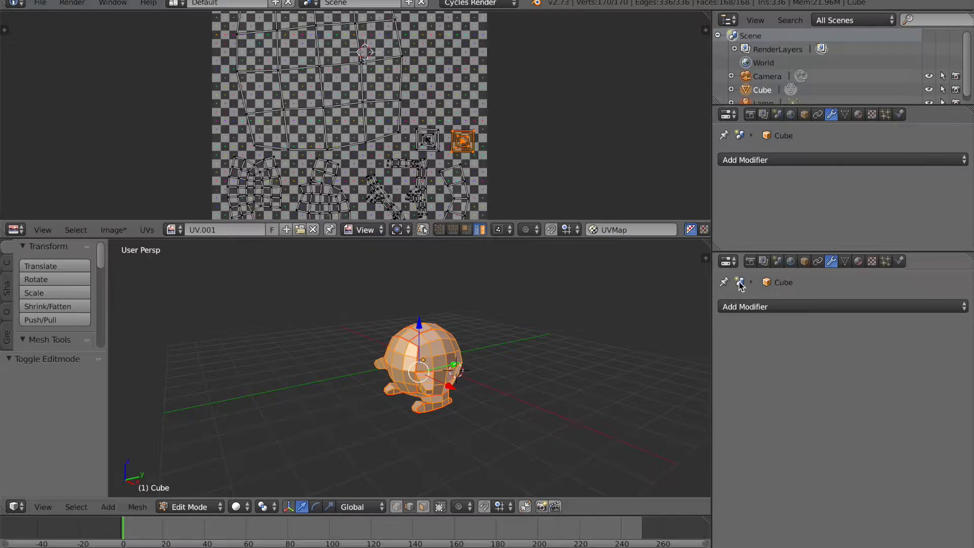
# Change the lower Properties area to a Node Editor and widen the whole column further
pyautogui.click(737, 260)
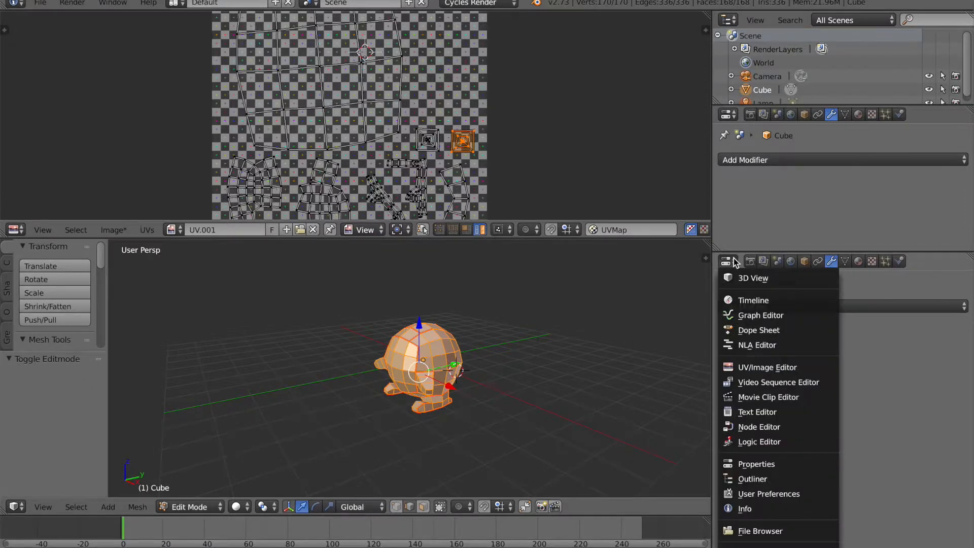
pyautogui.click(755, 429)
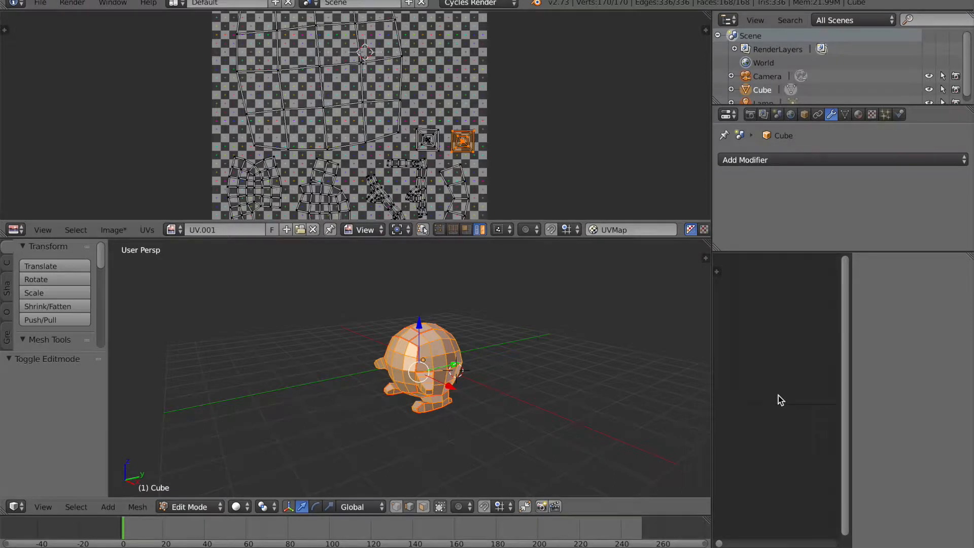
pyautogui.scroll(5, 778, 396)
pyautogui.scroll(-5, 776, 395)
pyautogui.moveTo(710, 398); pyautogui.dragTo(524, 398)
# Show the cube's material settings and enable nodes for its material
pyautogui.click(679, 116)
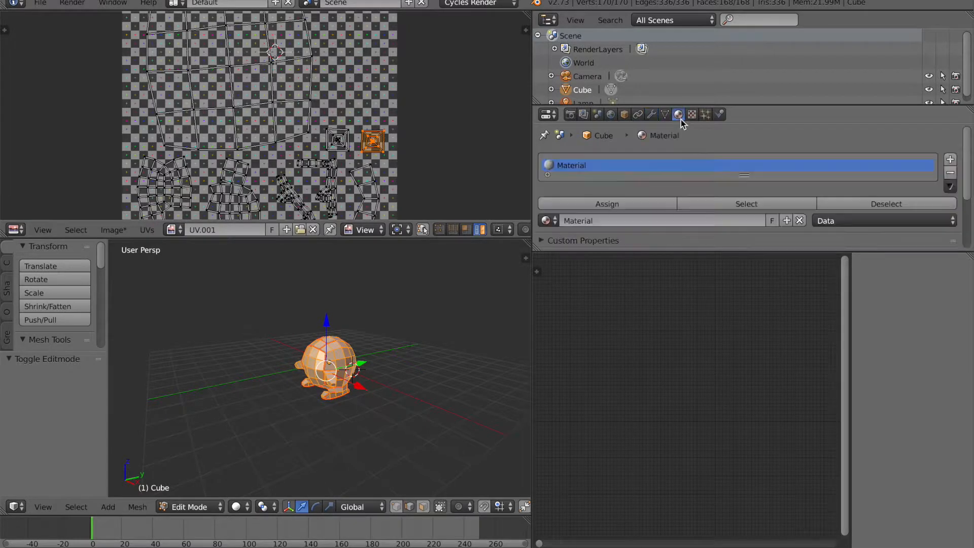
pyautogui.scroll(-4, 732, 209)
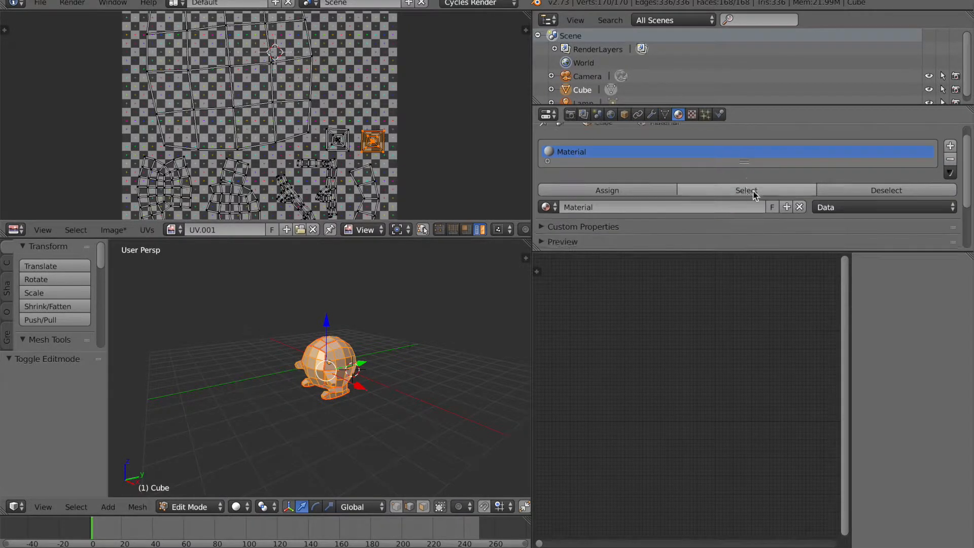
pyautogui.click(689, 208)
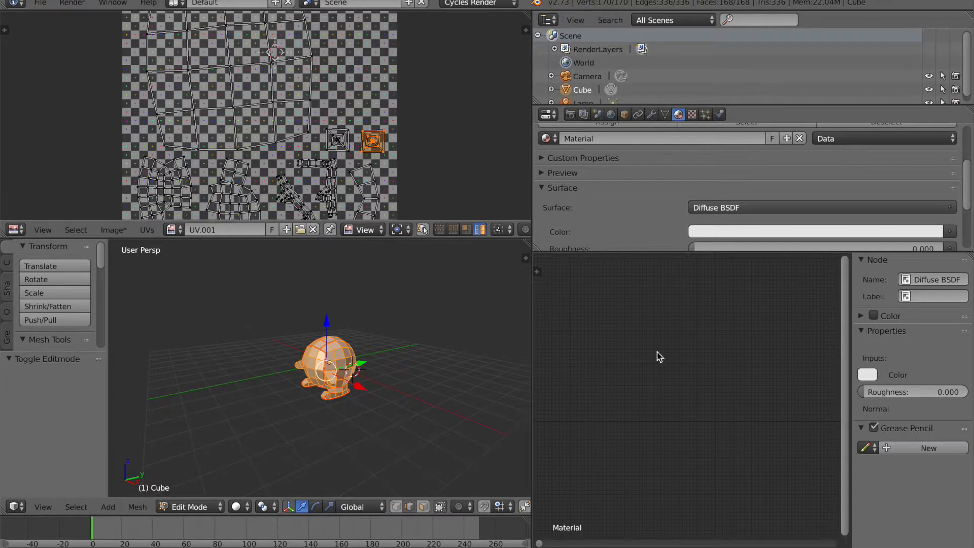
# Add an Image Texture node before the Diffuse BSDF and link its Color output to the Diffuse BSDF's Color input
pyautogui.scroll(-5, 636, 421)
pyautogui.moveTo(782, 394); pyautogui.dragTo(819, 415)
pyautogui.moveTo(673, 352); pyautogui.dragTo(729, 383)
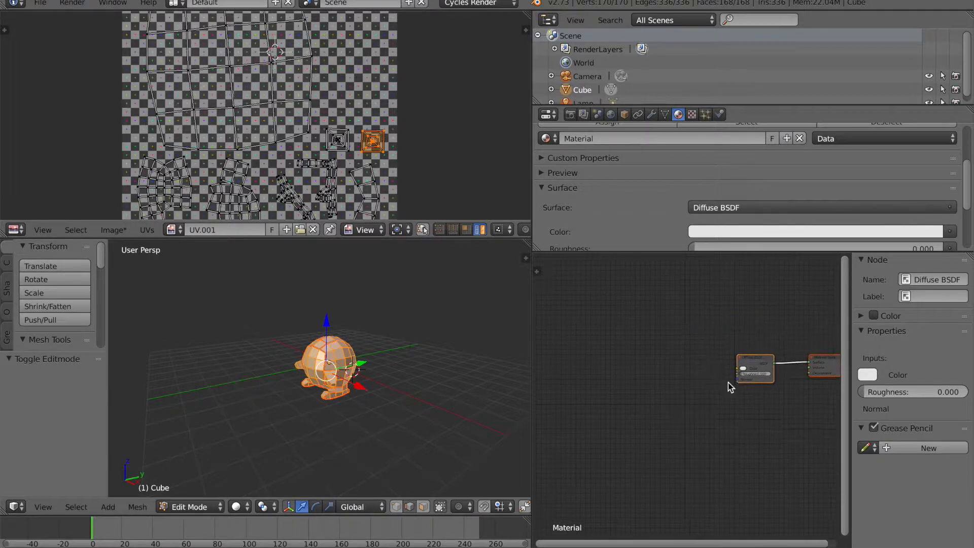
pyautogui.scroll(5, 726, 379)
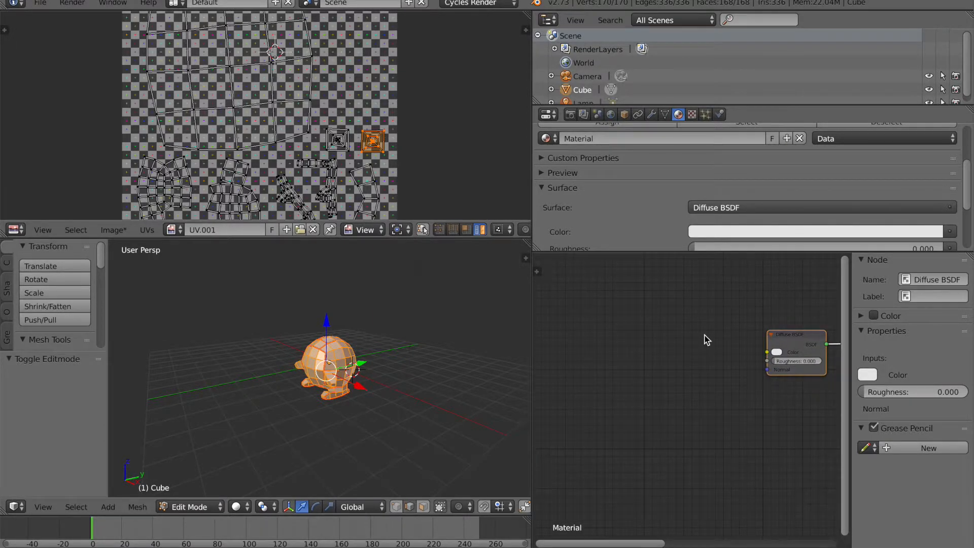
pyautogui.hotkey('shift', 'a')
pyautogui.moveTo(703, 392)
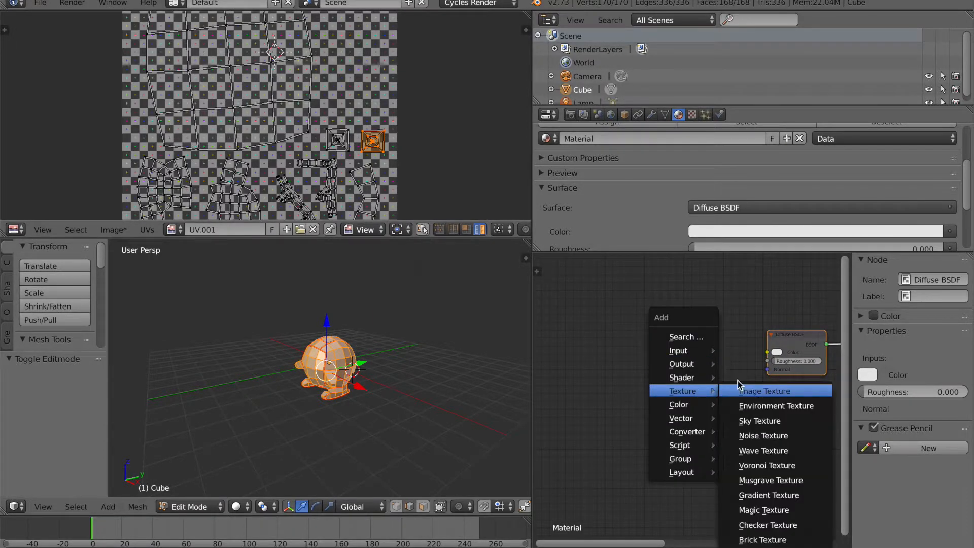
pyautogui.click(765, 392)
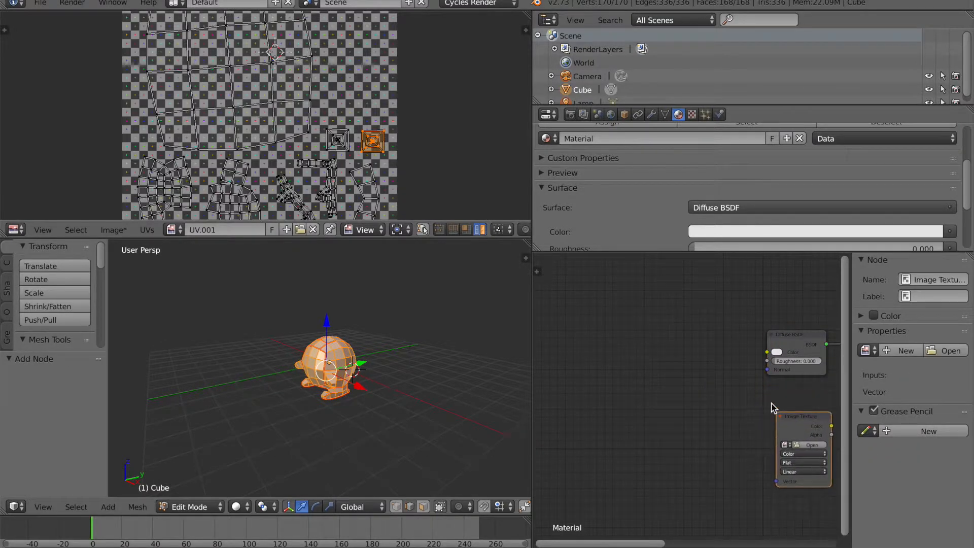
pyautogui.click(681, 325)
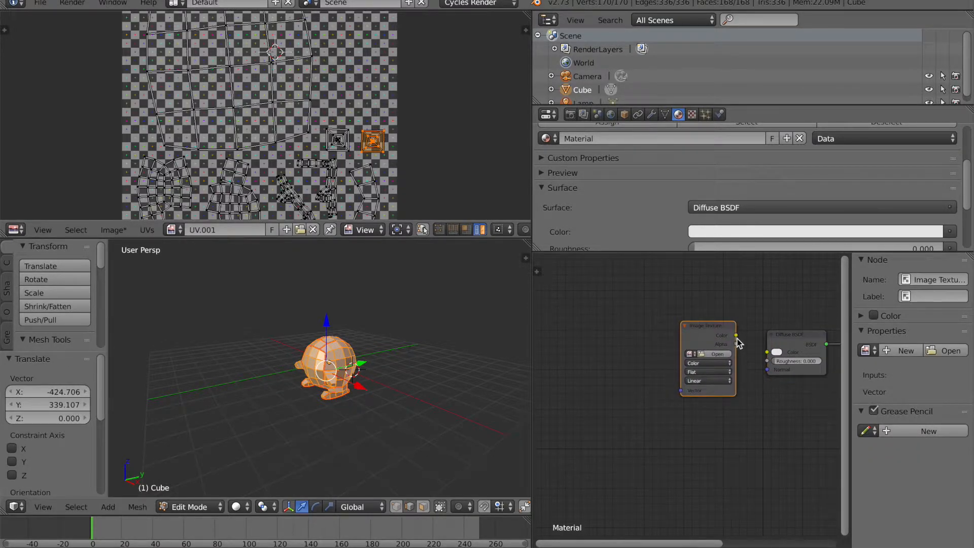
pyautogui.moveTo(736, 335); pyautogui.dragTo(767, 352)
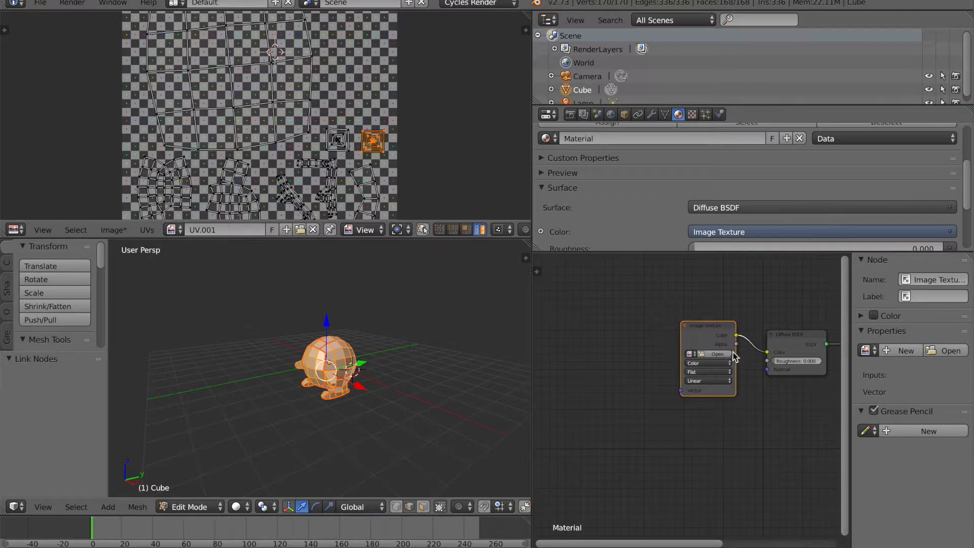
# Switch the 3D view to Rendered shading and select the whole mesh
pyautogui.click(236, 507)
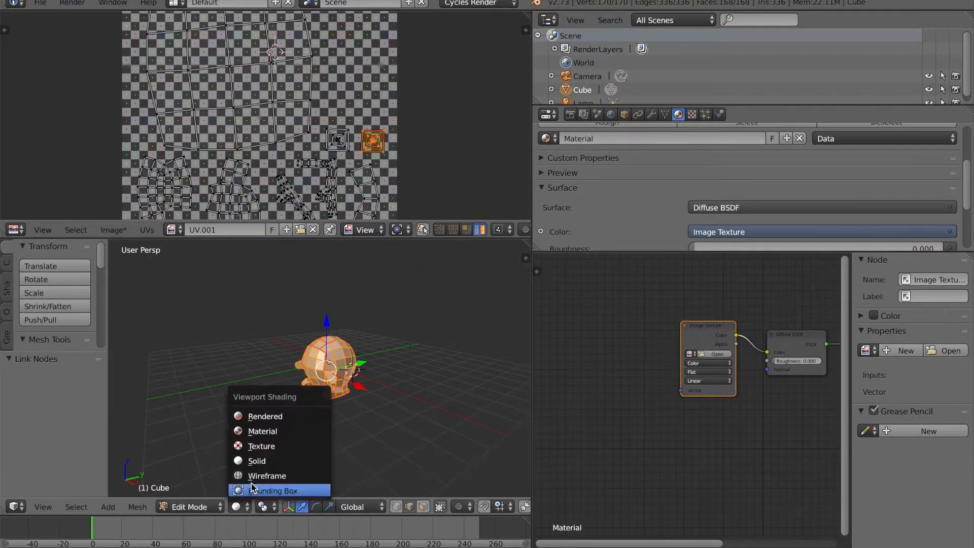
pyautogui.click(271, 418)
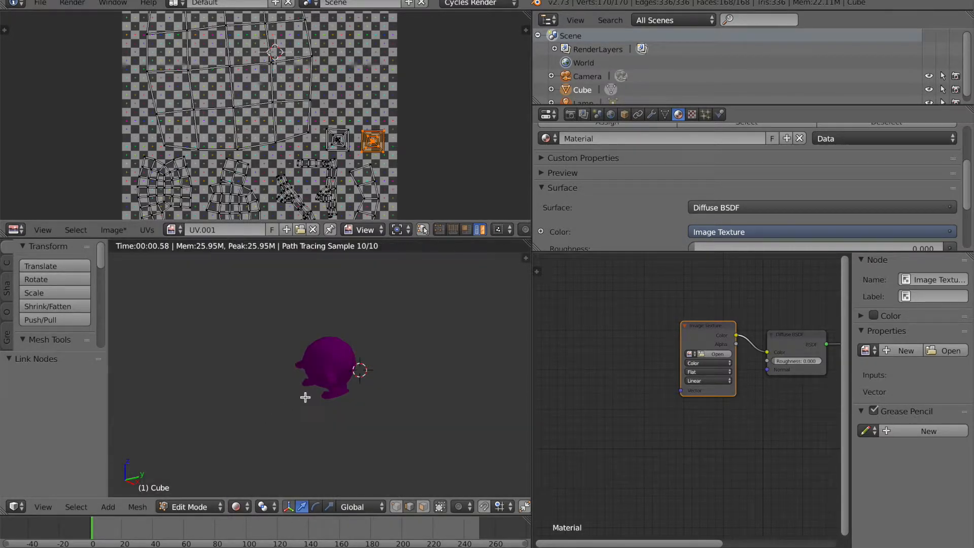
pyautogui.scroll(3, 304, 396)
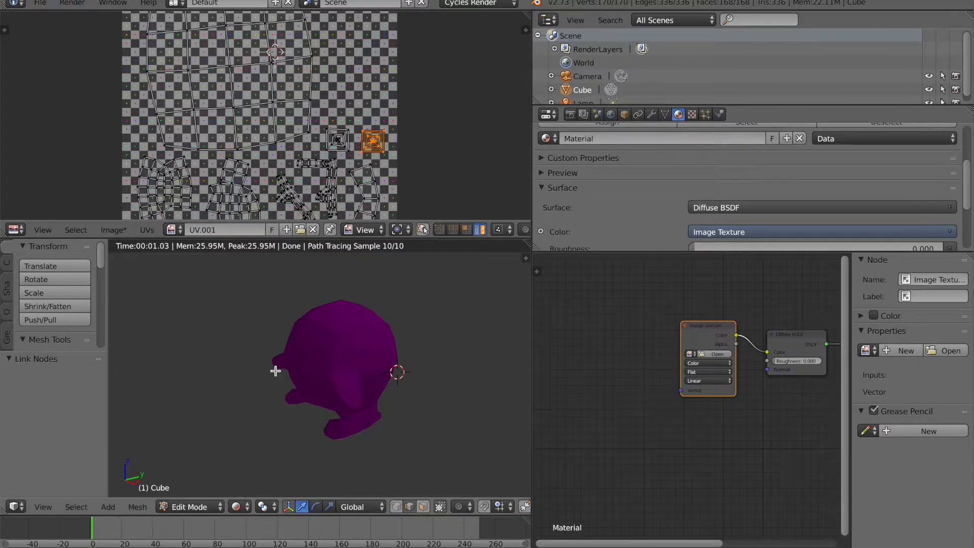
pyautogui.press('a')
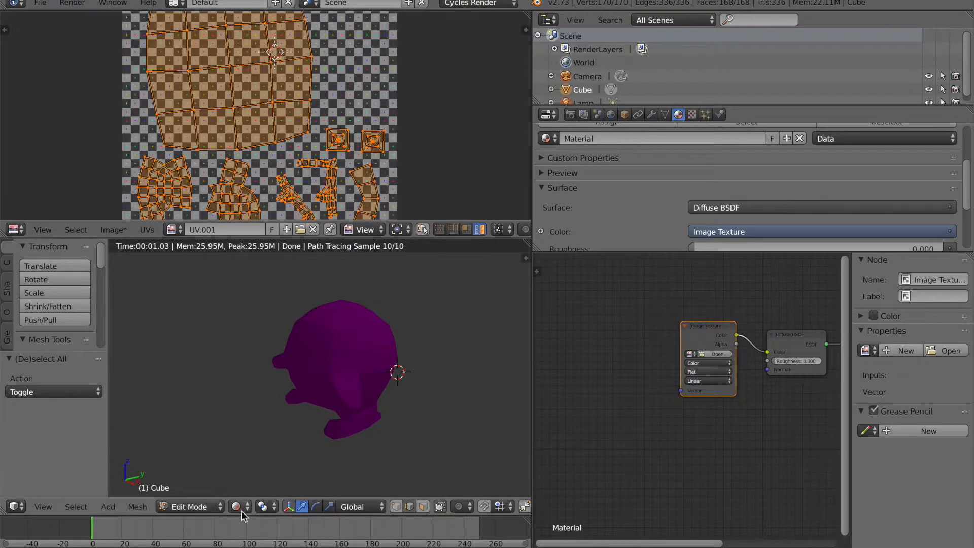
# Preview the model in Material and Texture shading, and return the 3D view to Rendered shading
pyautogui.click(215, 507)
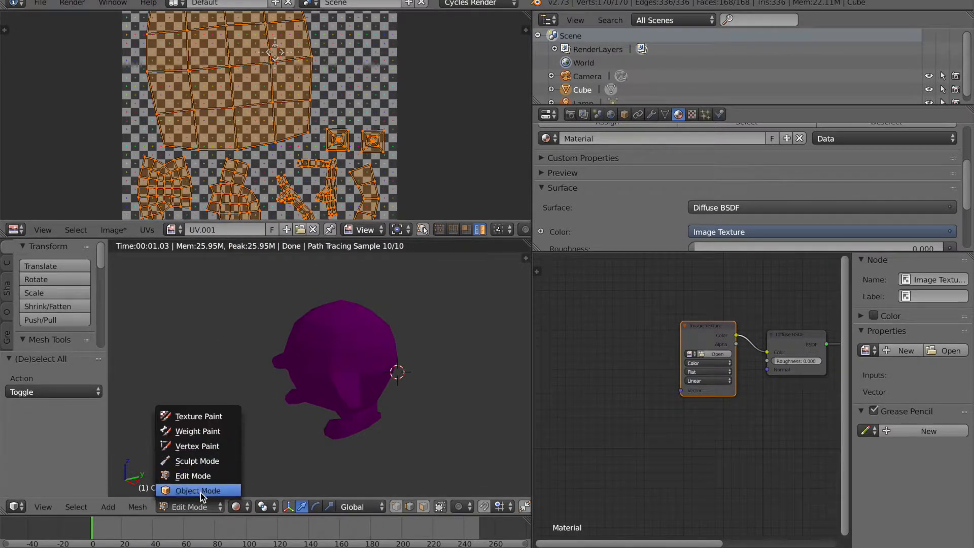
pyautogui.click(195, 476)
pyautogui.click(240, 507)
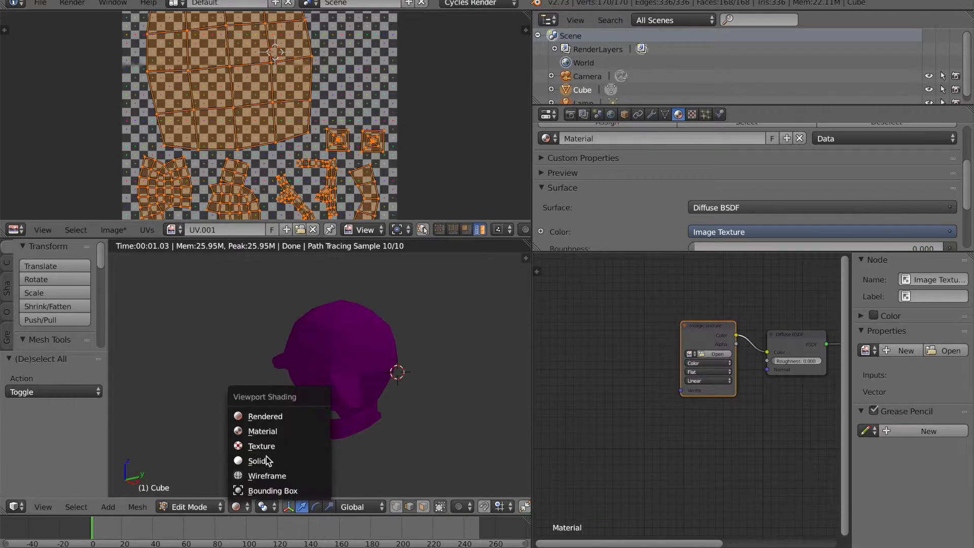
pyautogui.click(281, 432)
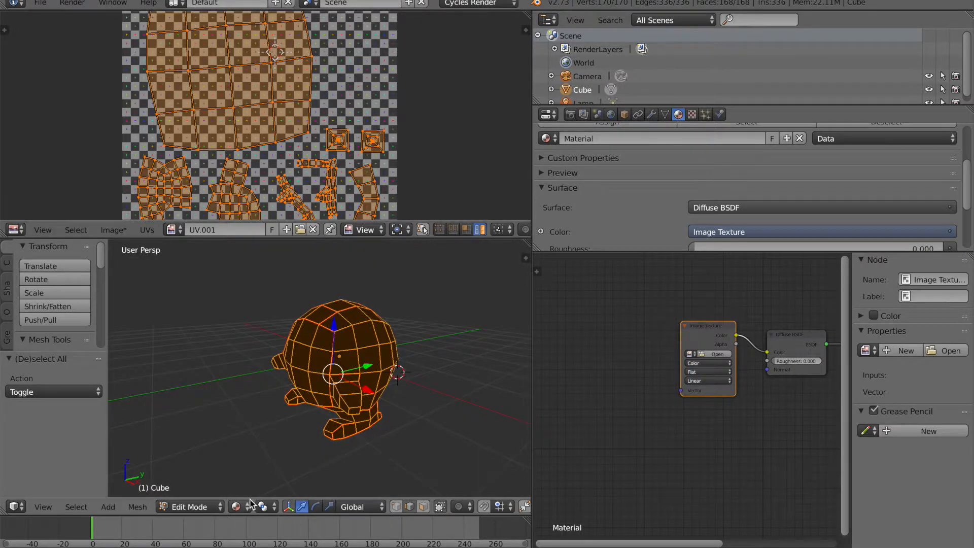
pyautogui.click(248, 504)
pyautogui.click(265, 447)
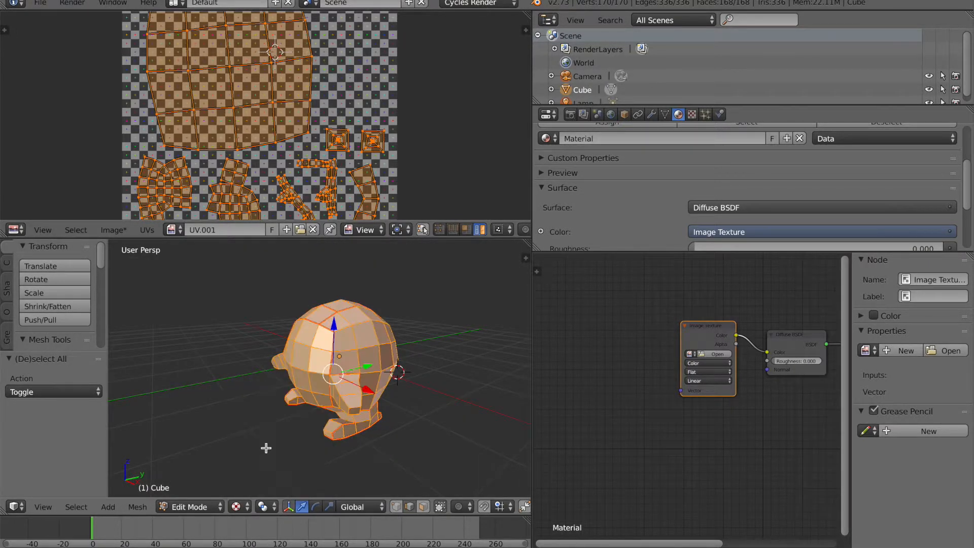
pyautogui.click(248, 506)
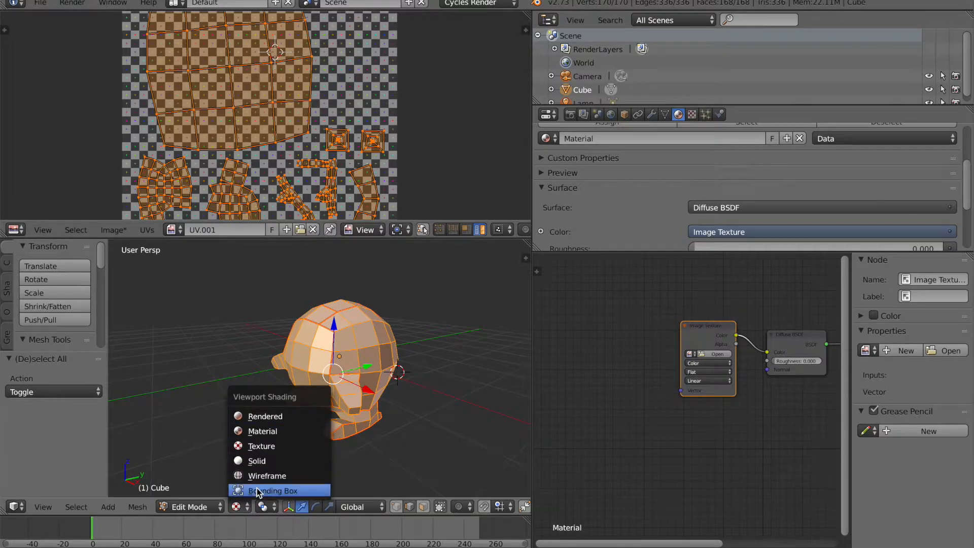
pyautogui.click(260, 417)
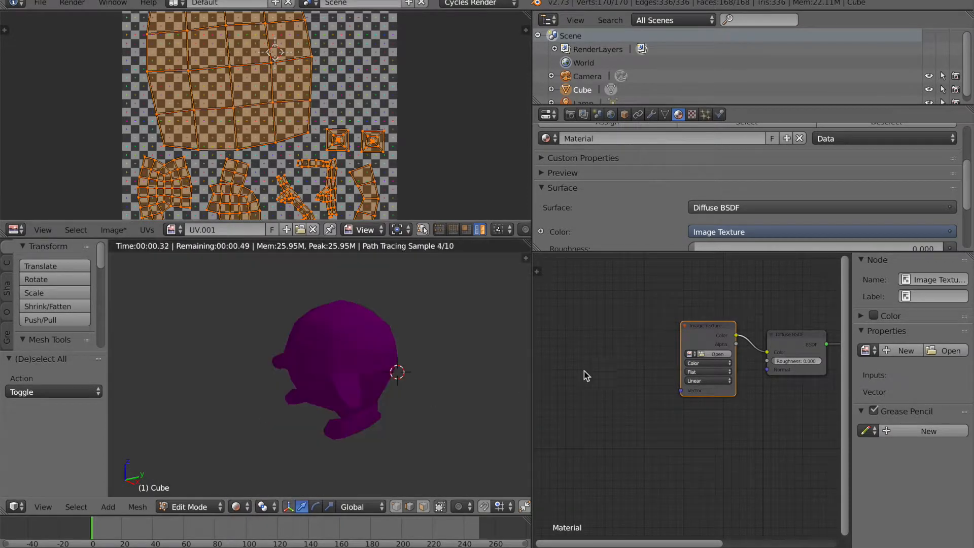
# Load UV_Kirby.png from the UVs folder into the Image Texture node
pyautogui.click(713, 352)
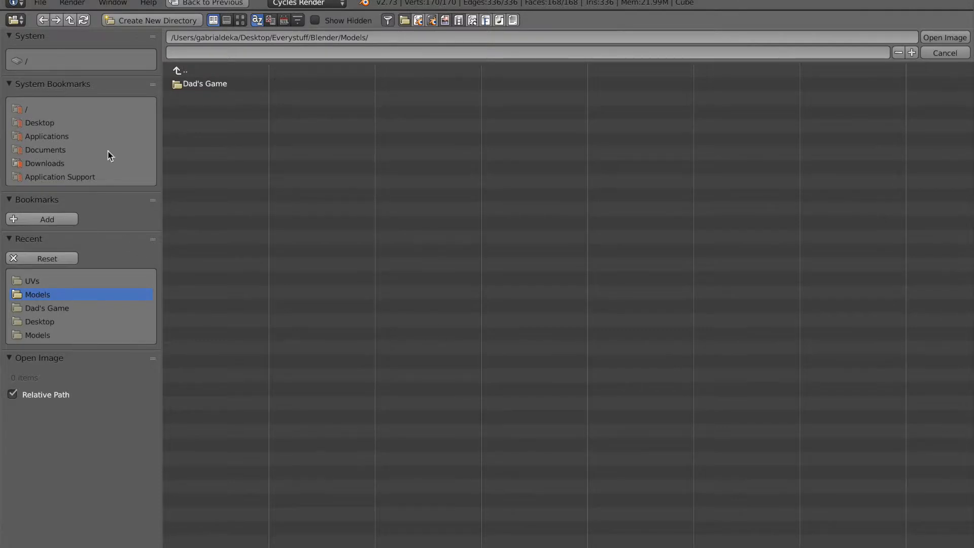
pyautogui.click(76, 280)
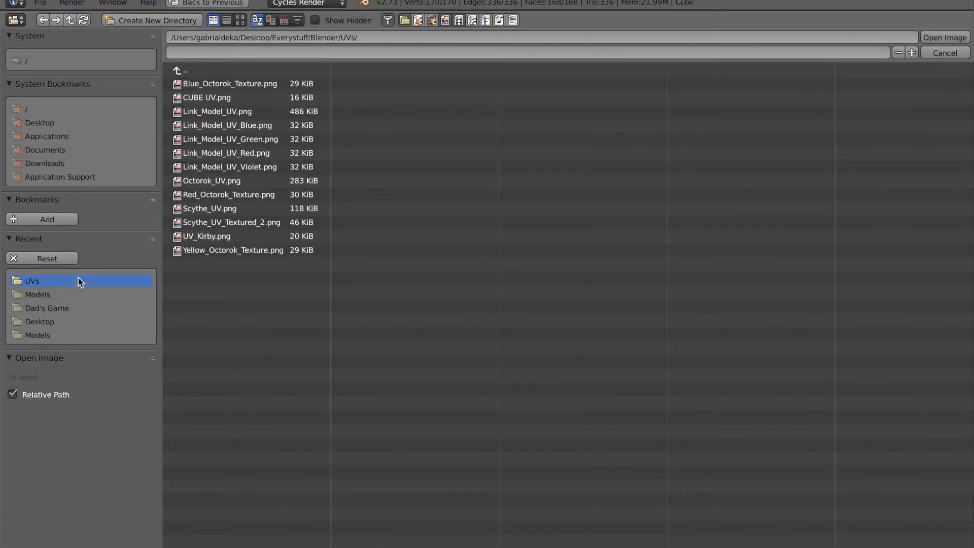
pyautogui.click(257, 237)
pyautogui.click(946, 37)
# Inspect the textured model in Rendered, Material and Texture shading, deselecting the mesh to view its surface
pyautogui.scroll(1, 376, 349)
pyautogui.scroll(-5, 375, 349)
pyautogui.moveTo(295, 401); pyautogui.dragTo(316, 385)
pyautogui.scroll(3, 702, 370)
pyautogui.click(250, 506)
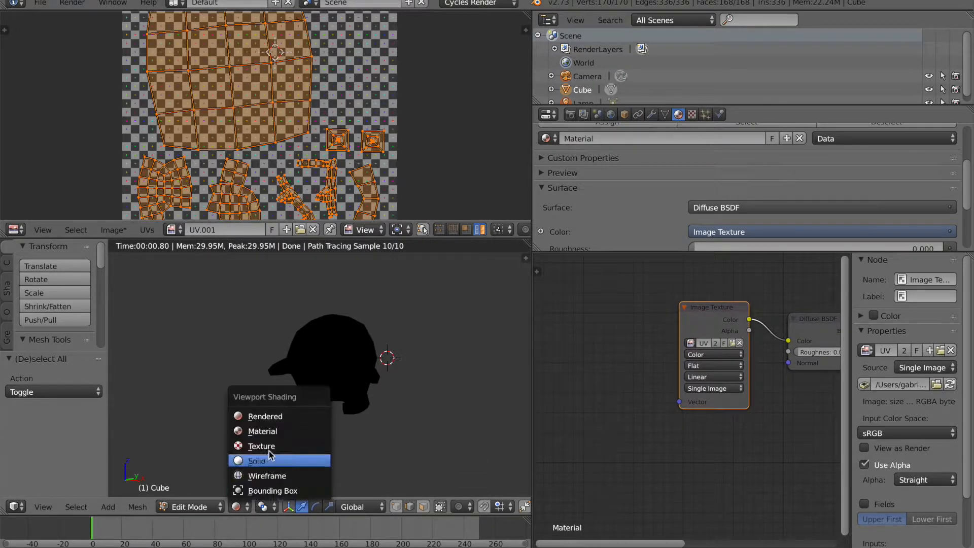
pyautogui.click(270, 433)
pyautogui.click(241, 510)
pyautogui.click(256, 445)
pyautogui.press('a')
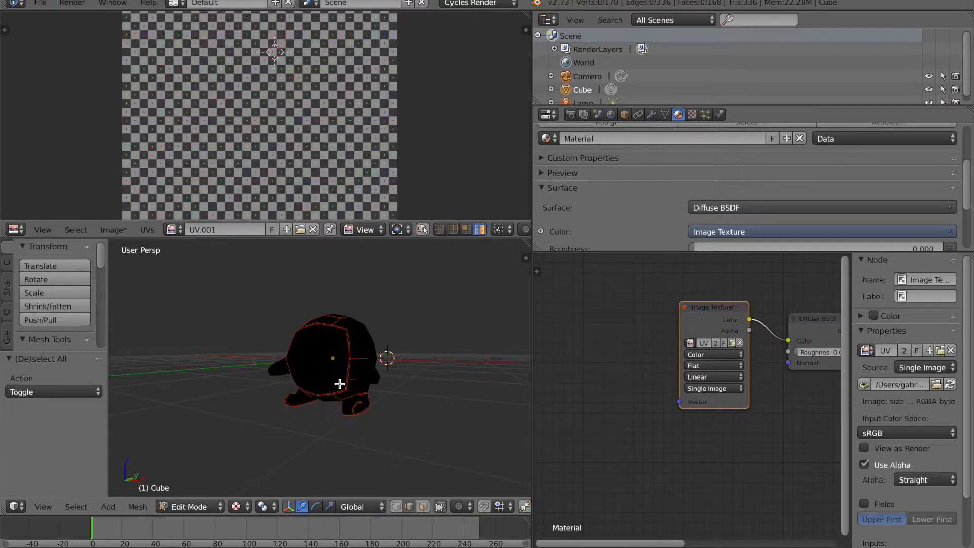
pyautogui.moveTo(330, 392); pyautogui.dragTo(350, 387)
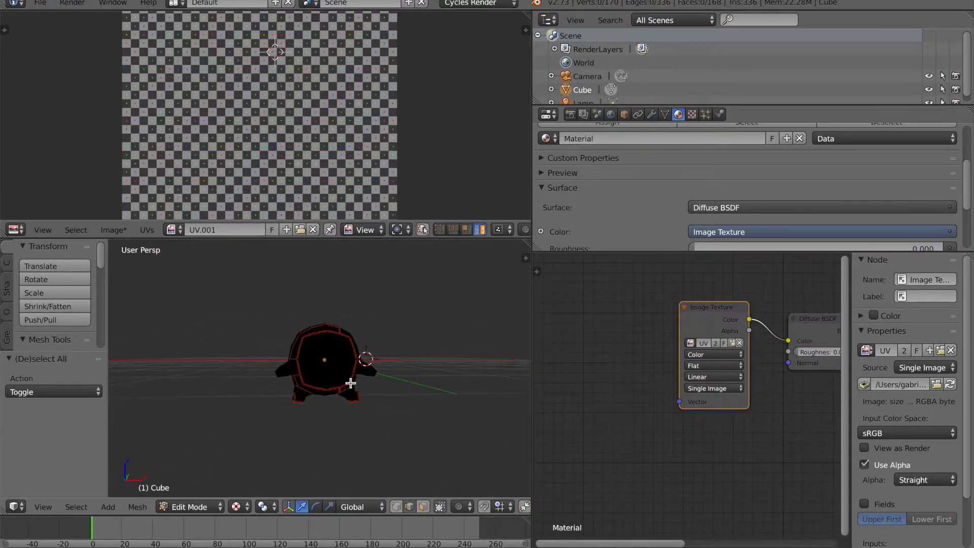
pyautogui.scroll(3, 378, 377)
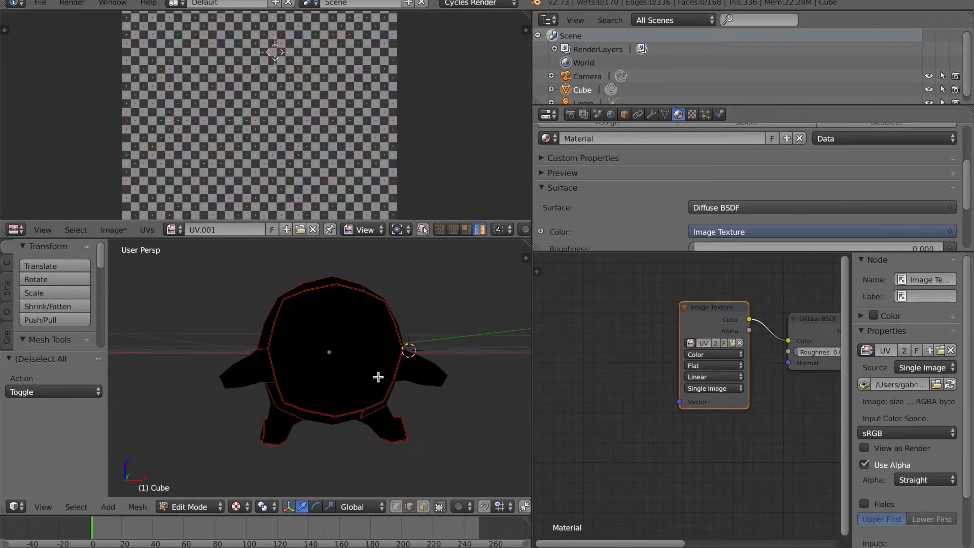
# Set the 3D view to Solid shading and select the whole mesh to display its full UV layout
pyautogui.click(237, 506)
pyautogui.click(258, 463)
pyautogui.moveTo(395, 349); pyautogui.dragTo(341, 359)
pyautogui.scroll(-1, 290, 86)
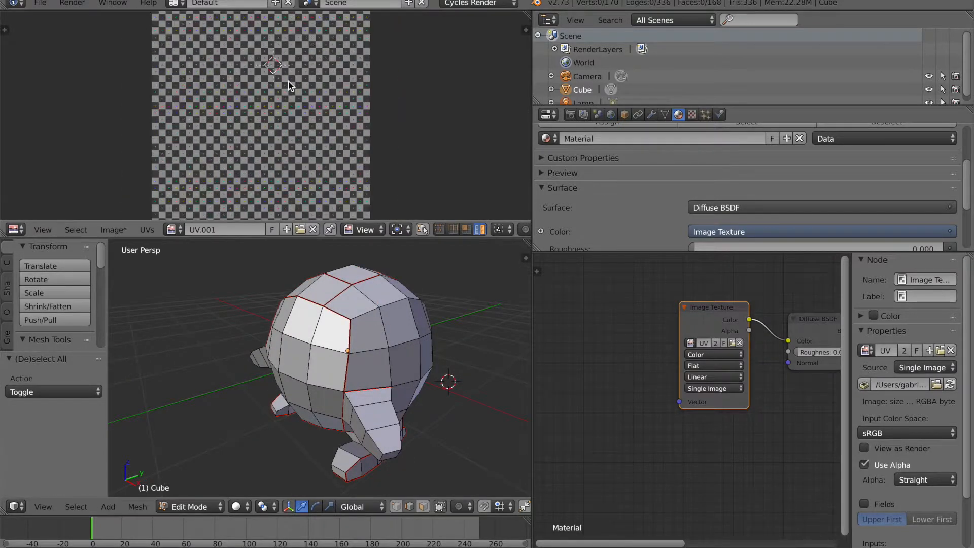
pyautogui.press('a')
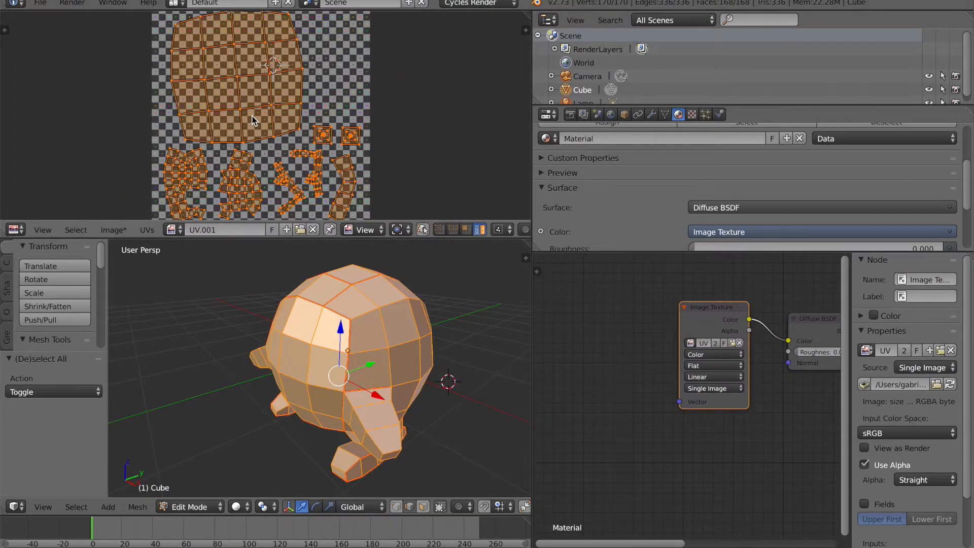
pyautogui.scroll(-1, 252, 121)
pyautogui.press('a')
pyautogui.press('a')
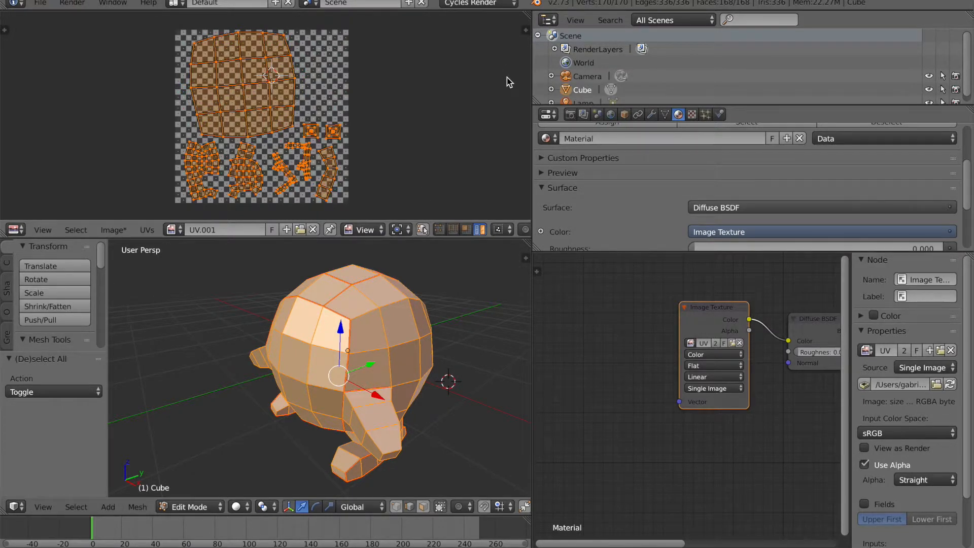
# Widen the UV editor and 3D view areas and review the material's Surface and Displacement settings
pyautogui.moveTo(533, 196); pyautogui.dragTo(675, 198)
pyautogui.scroll(-3, 734, 203)
pyautogui.scroll(-1, 746, 196)
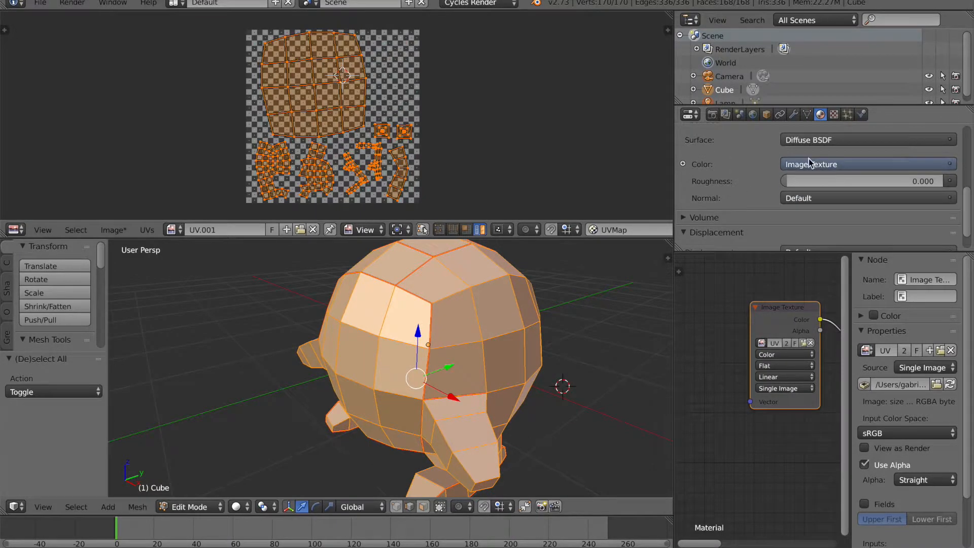
pyautogui.click(810, 166)
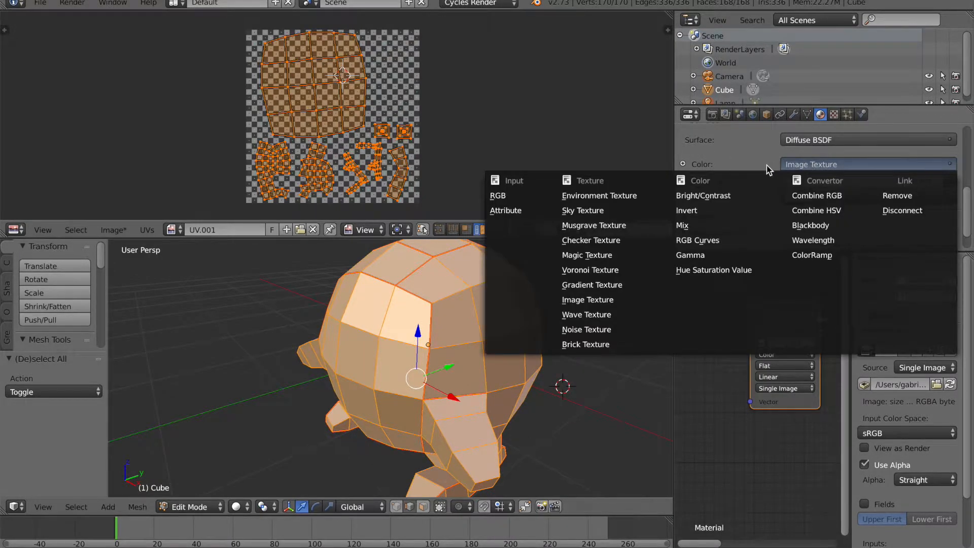
pyautogui.scroll(-2, 765, 168)
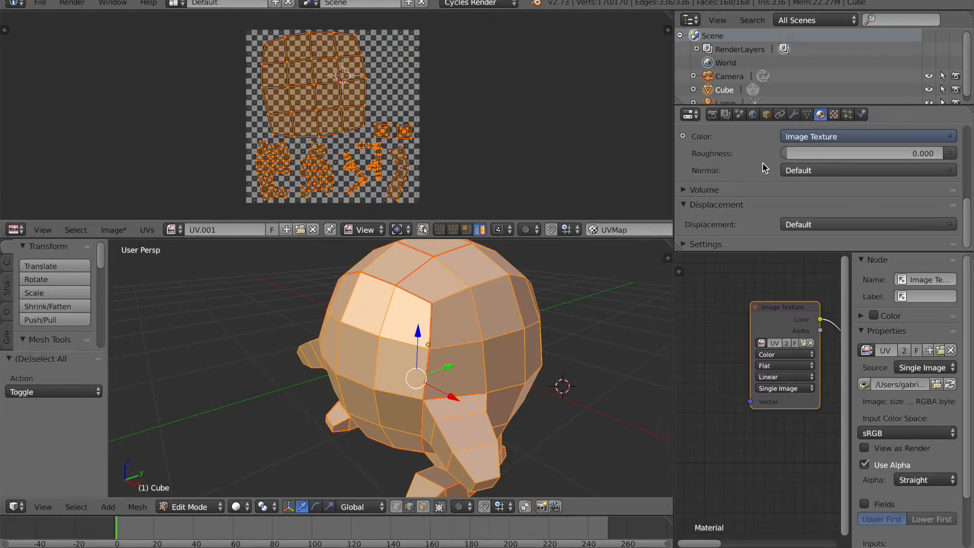
pyautogui.scroll(10, 765, 168)
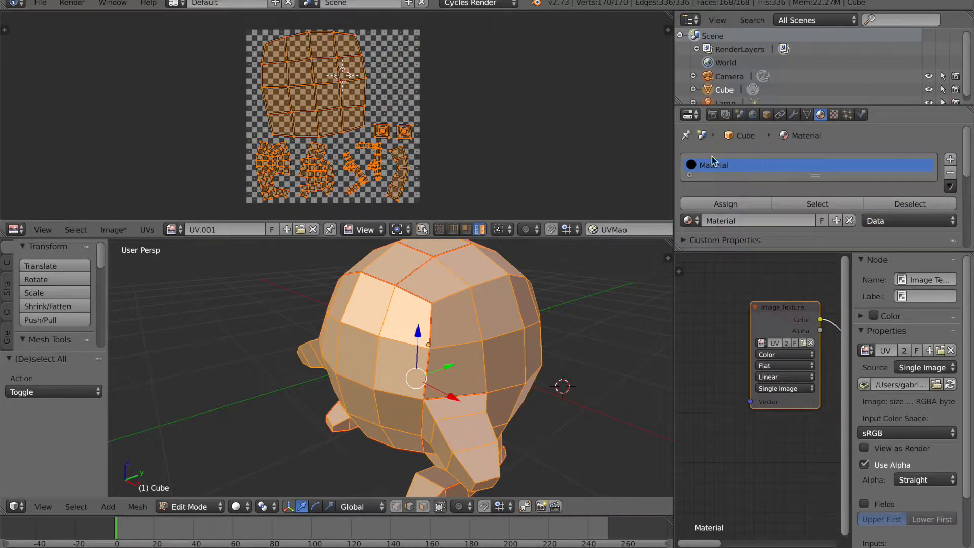
pyautogui.scroll(-8, 739, 218)
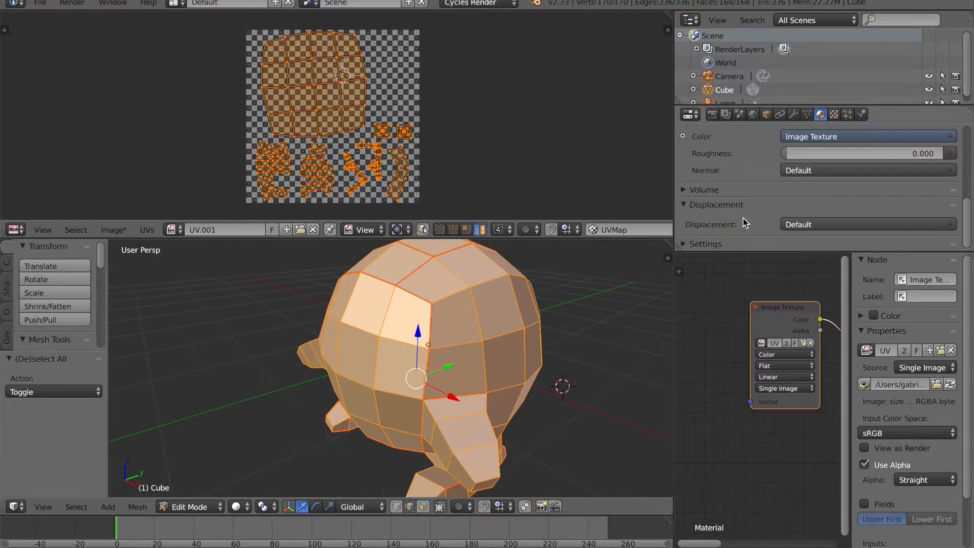
pyautogui.scroll(8, 691, 200)
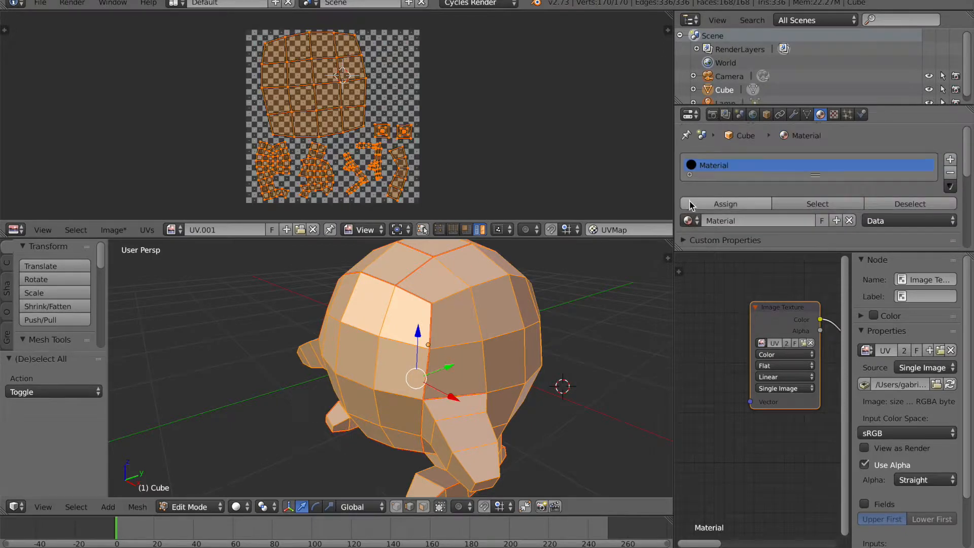
# Save the UV editor's image into the UVs folder as UV_Kirby.png, overwriting the existing file
pyautogui.scroll(-1, 355, 222)
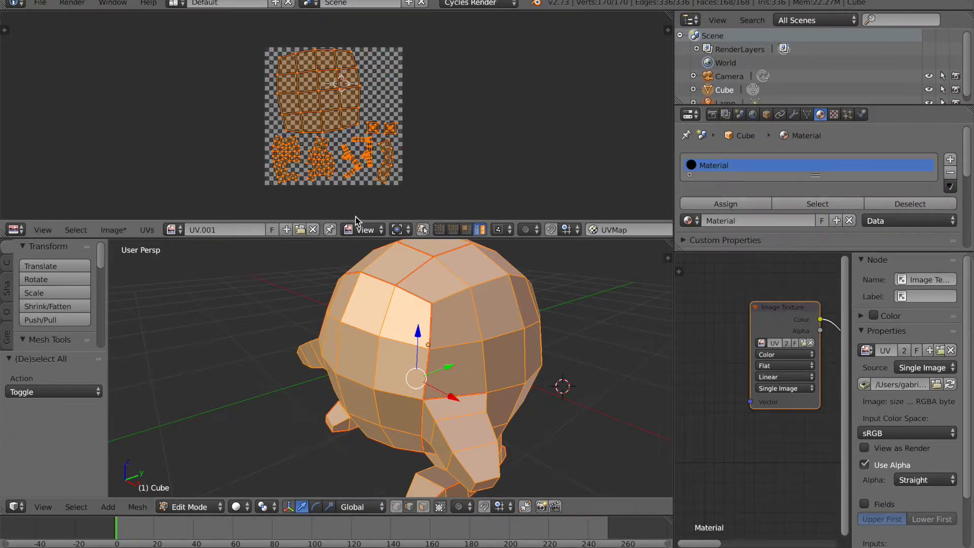
pyautogui.scroll(2, 320, 148)
pyautogui.scroll(-1, 228, 40)
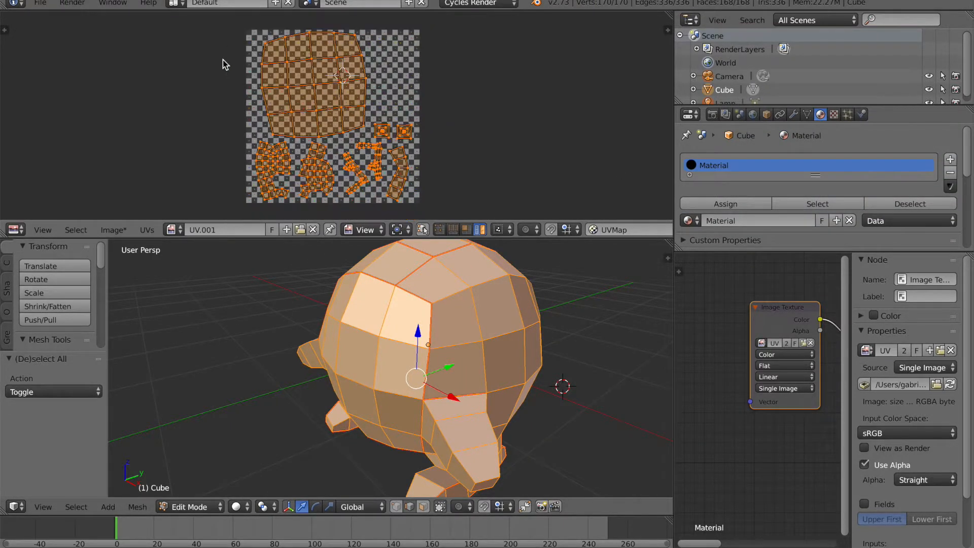
pyautogui.click(100, 233)
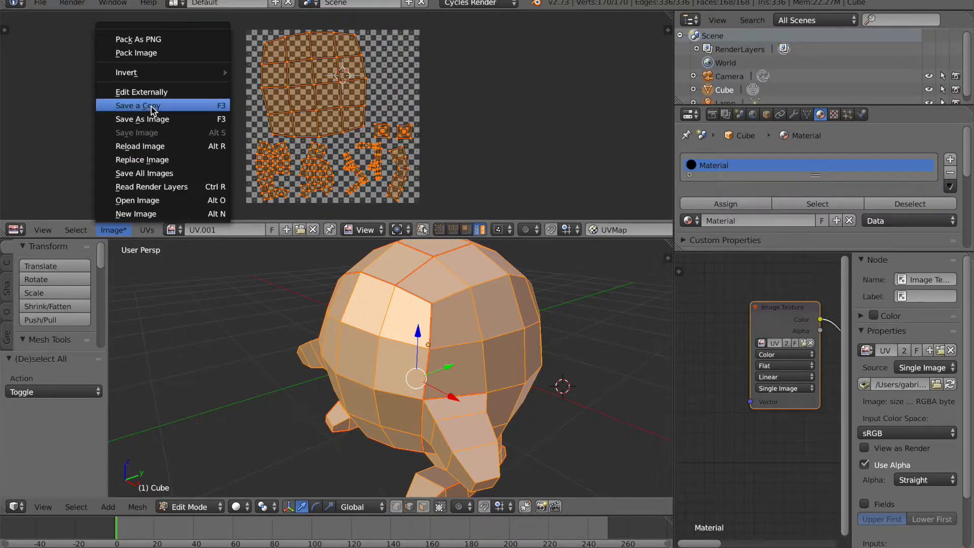
pyautogui.click(172, 119)
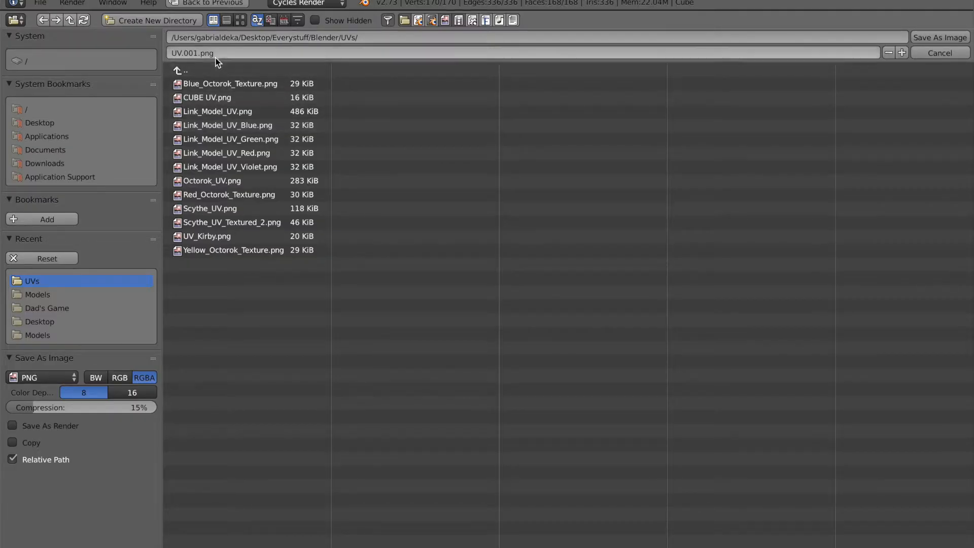
pyautogui.click(198, 53)
pyautogui.moveTo(197, 53); pyautogui.dragTo(191, 54)
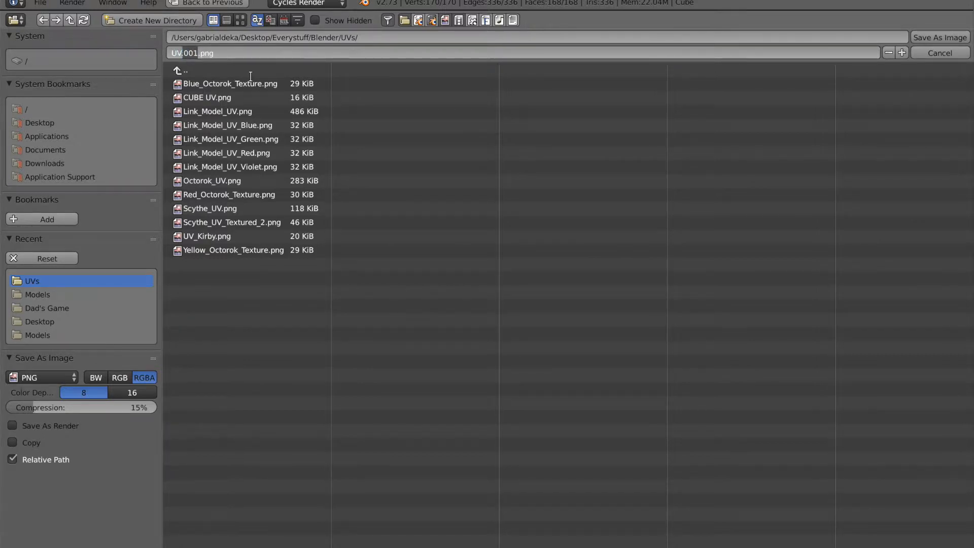
pyautogui.write('_Kirby')
pyautogui.press('Return')
pyautogui.click(925, 39)
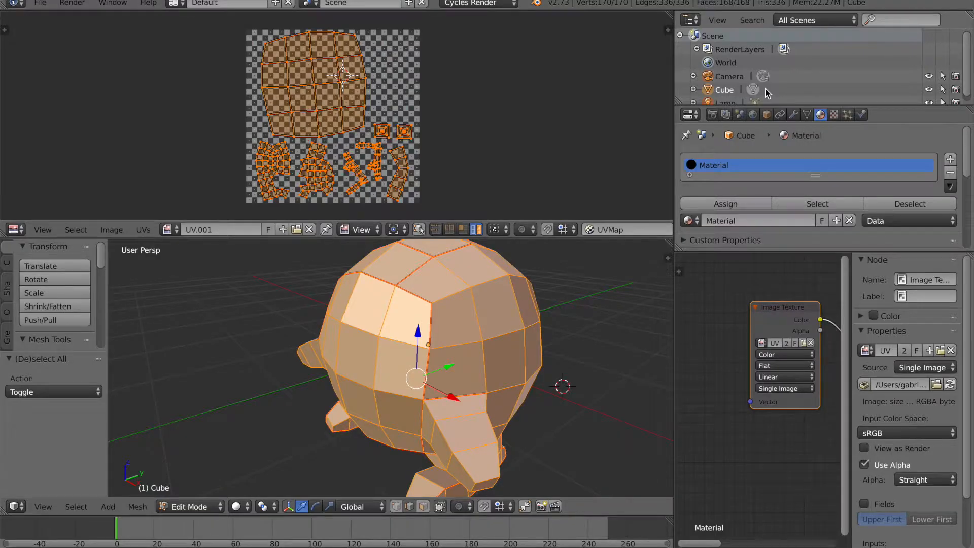
# Switch to Pixlr Editor, replace the black image with UV_Kirby.png from the UVs folder, and close it after checking it
pyautogui.click(855, 538)
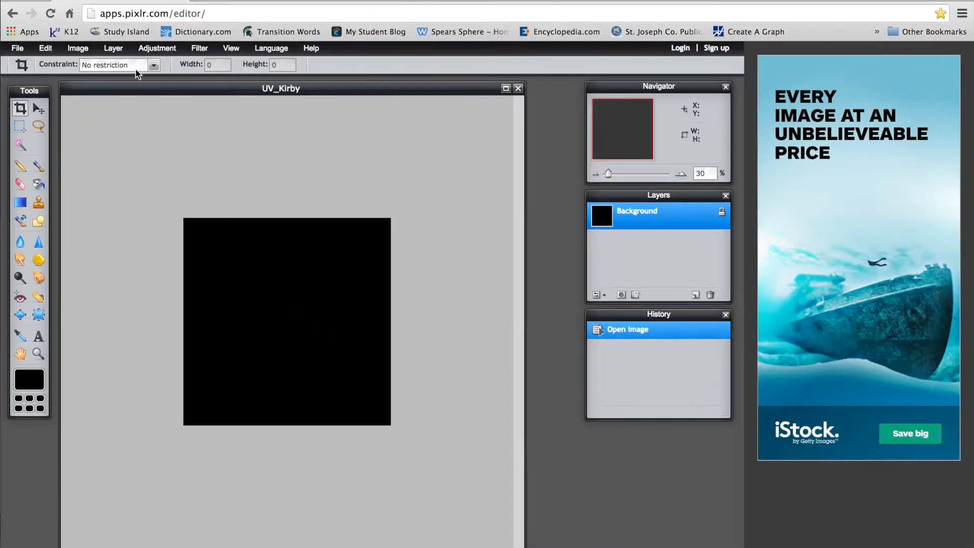
pyautogui.click(518, 90)
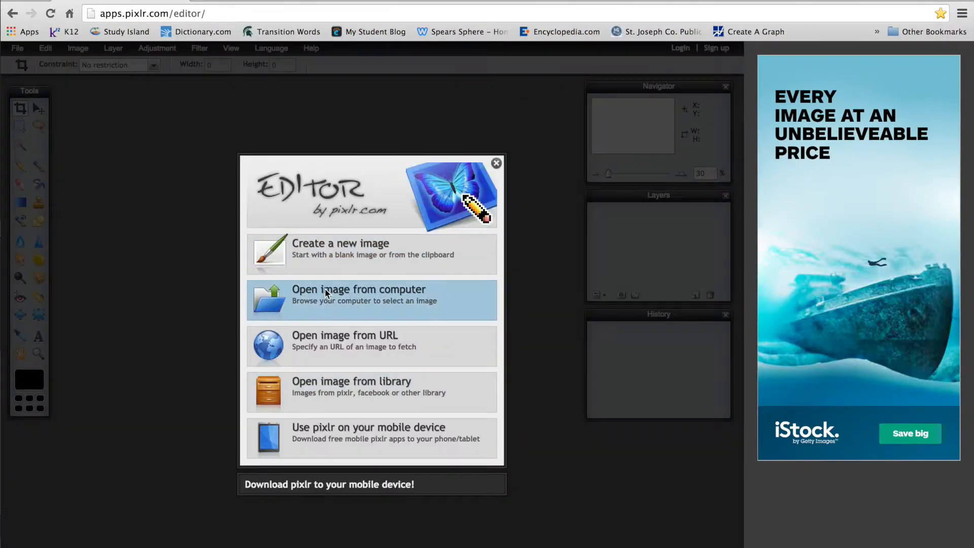
pyautogui.click(325, 233)
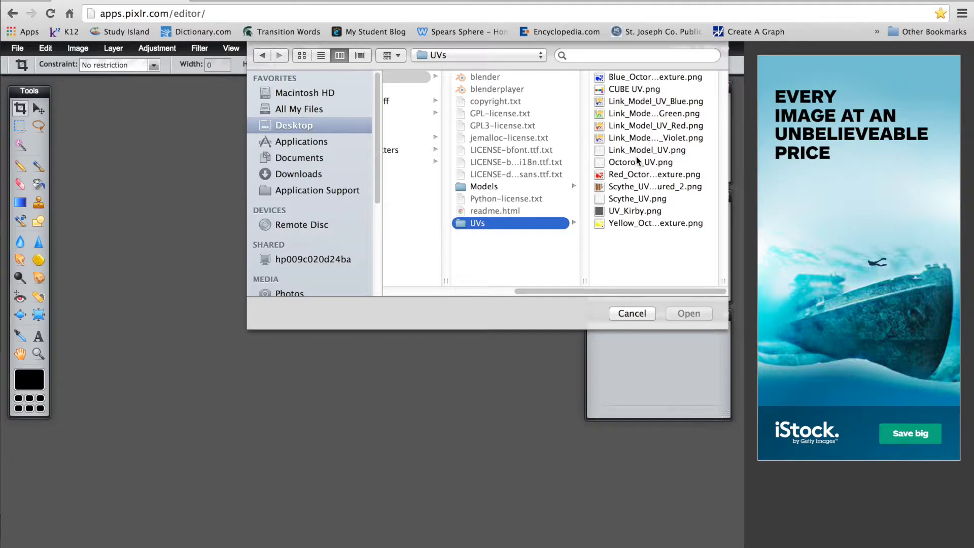
pyautogui.click(636, 209)
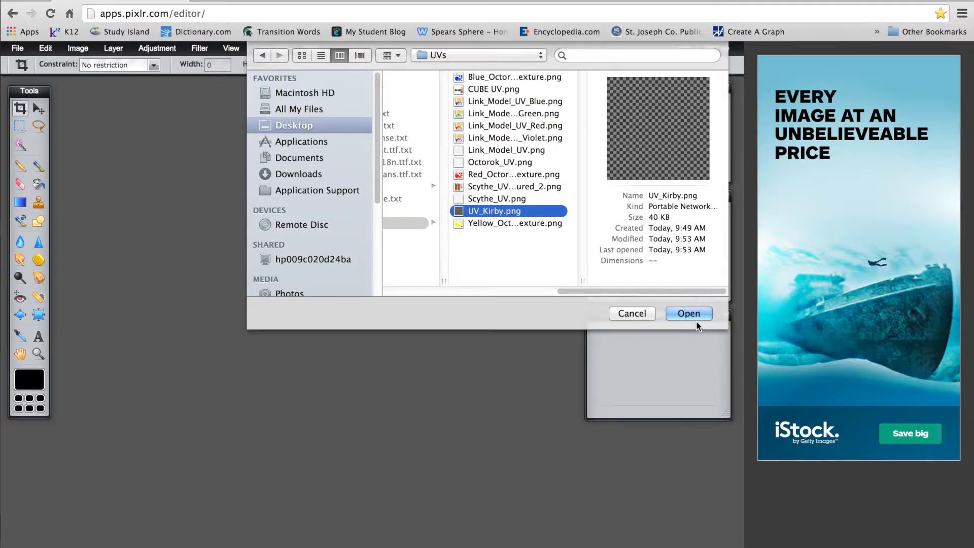
pyautogui.click(697, 316)
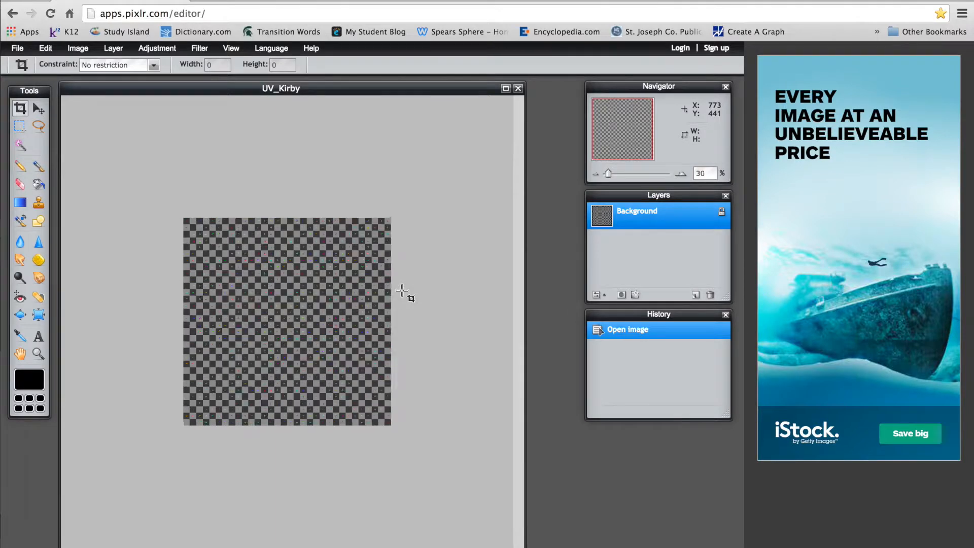
pyautogui.click(518, 89)
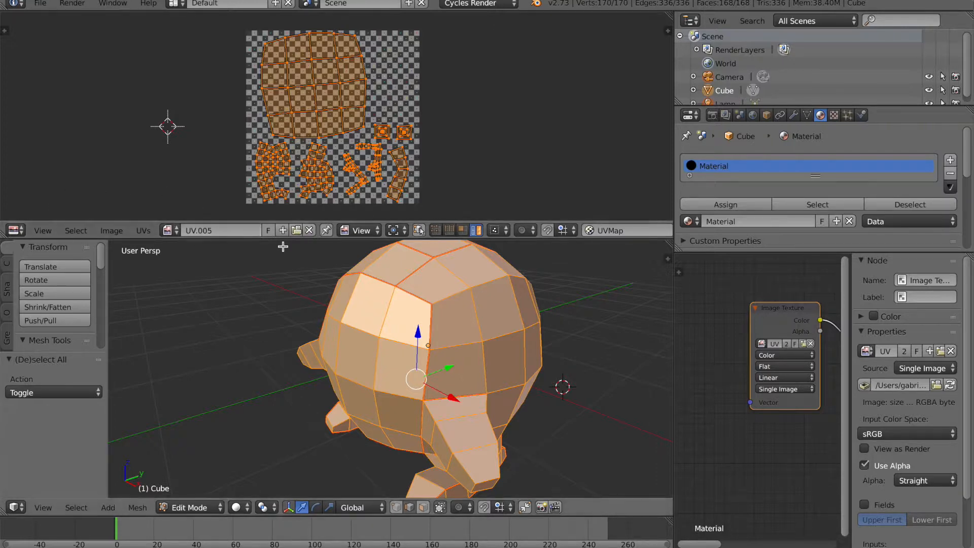
# In Blender, enlarge the UV editor and export the mesh's UV layout as UV_Kirby.png into the UVs folder
pyautogui.moveTo(333, 238); pyautogui.dragTo(332, 321)
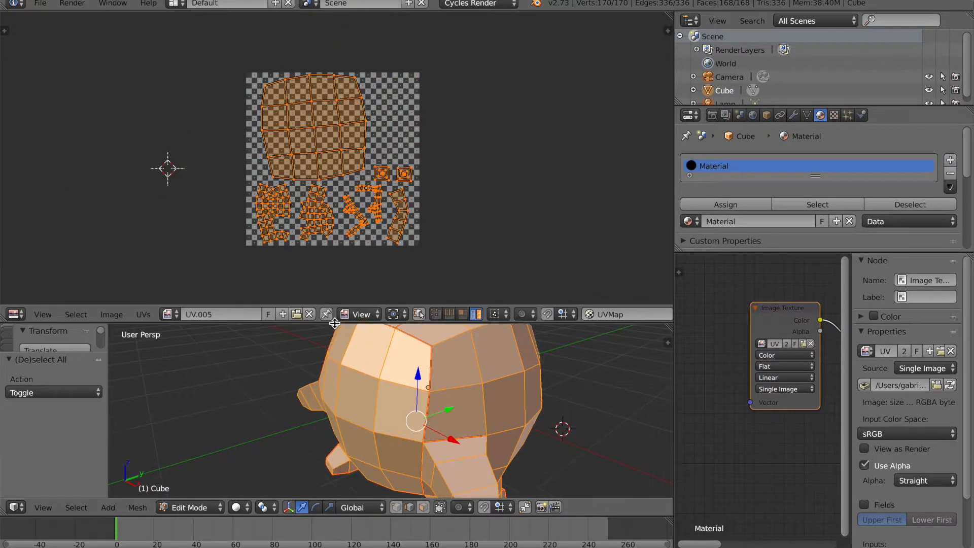
pyautogui.click(143, 314)
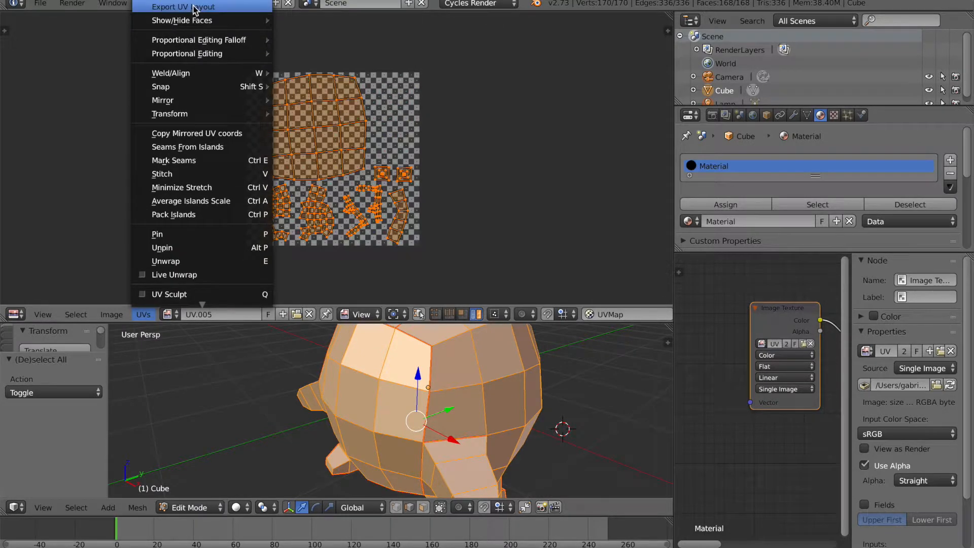
pyautogui.click(194, 8)
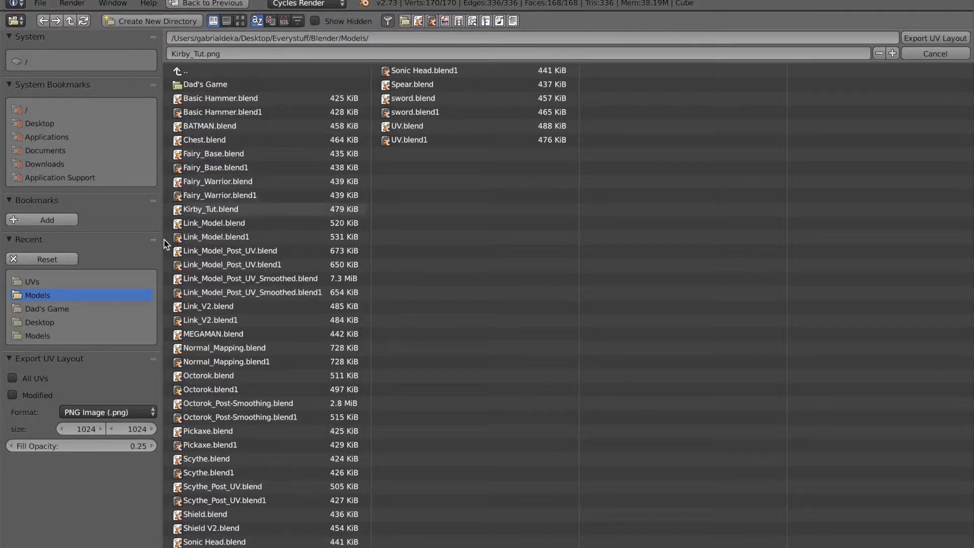
pyautogui.click(109, 327)
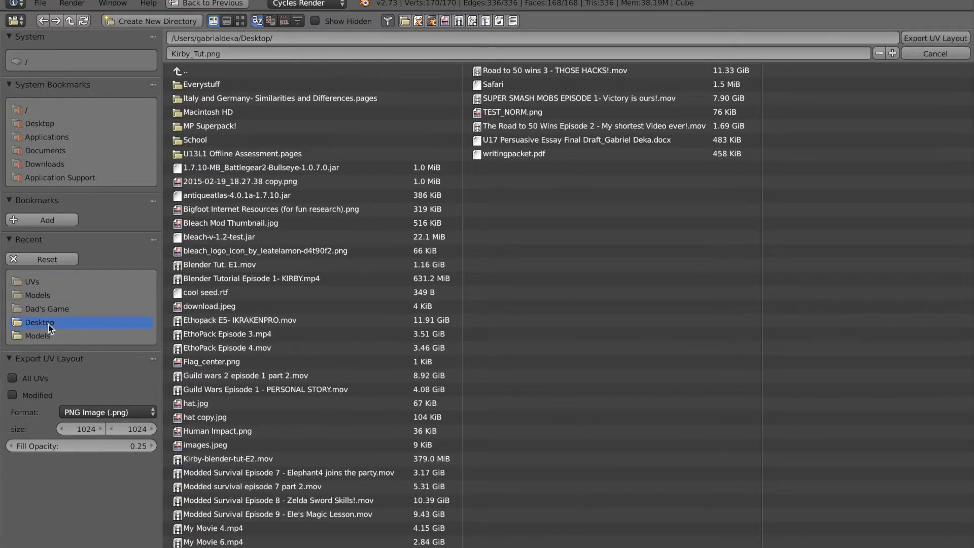
pyautogui.click(32, 281)
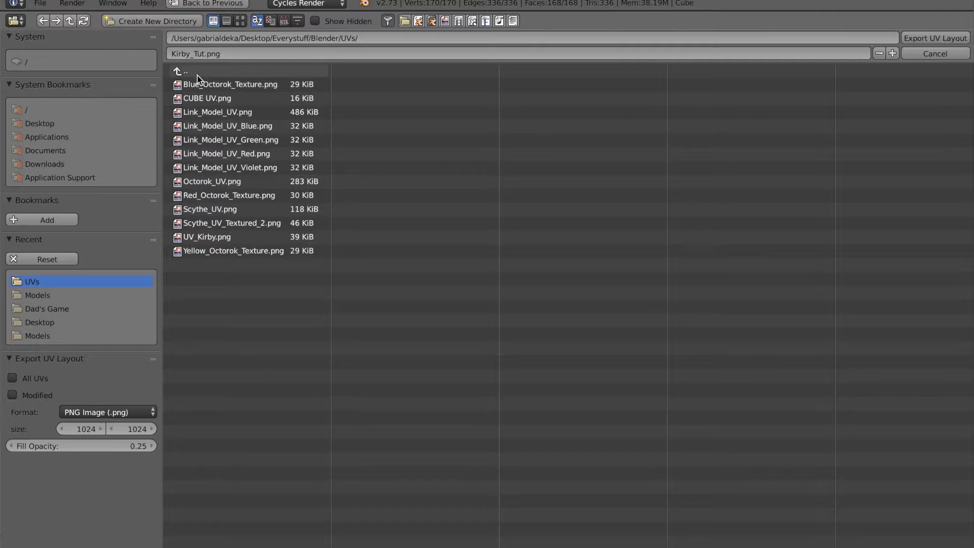
pyautogui.click(200, 53)
pyautogui.moveTo(203, 55); pyautogui.dragTo(190, 59)
pyautogui.press('BackSpace')
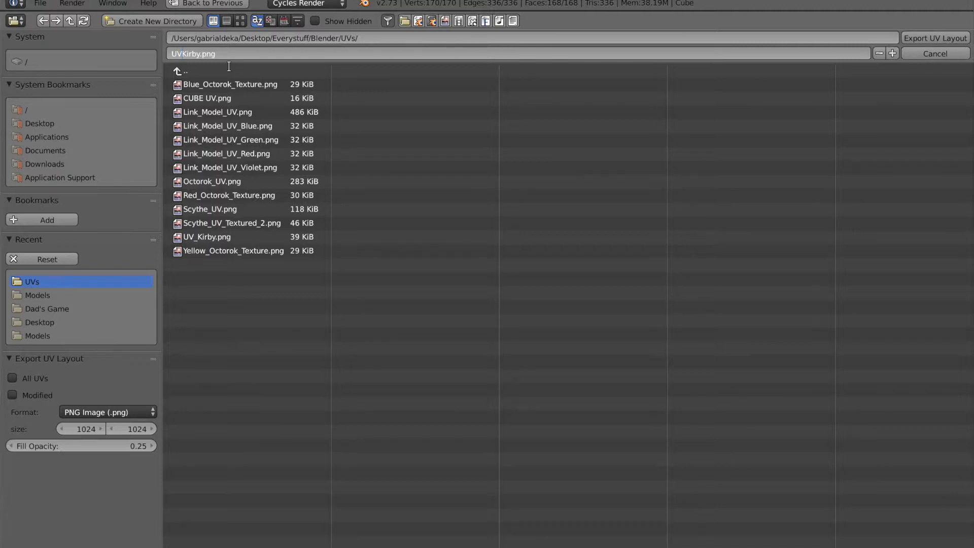
pyautogui.press('Return')
pyautogui.press('Return')
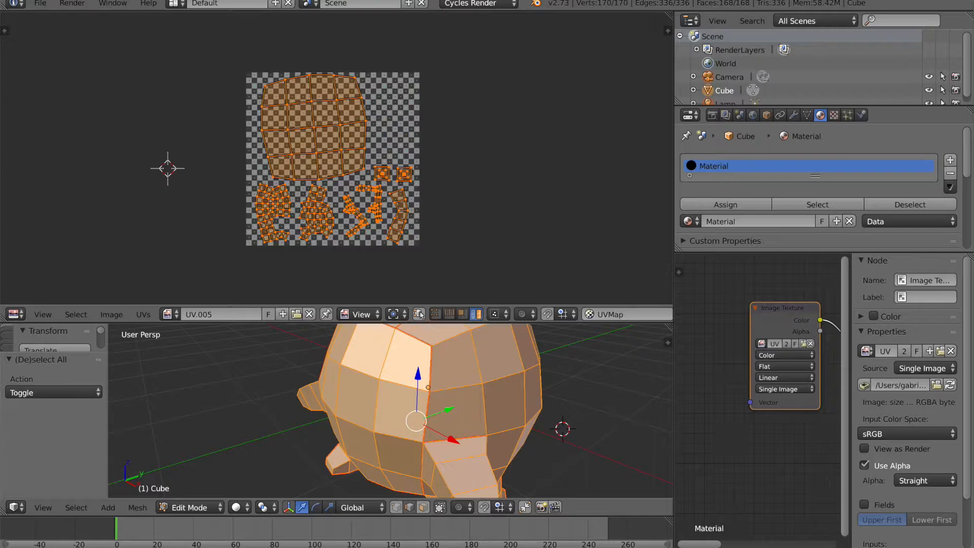
# Switch to Pixlr Editor and open the exported UV_Kirby.png from the UVs folder, with the whole layout in view
pyautogui.click(886, 541)
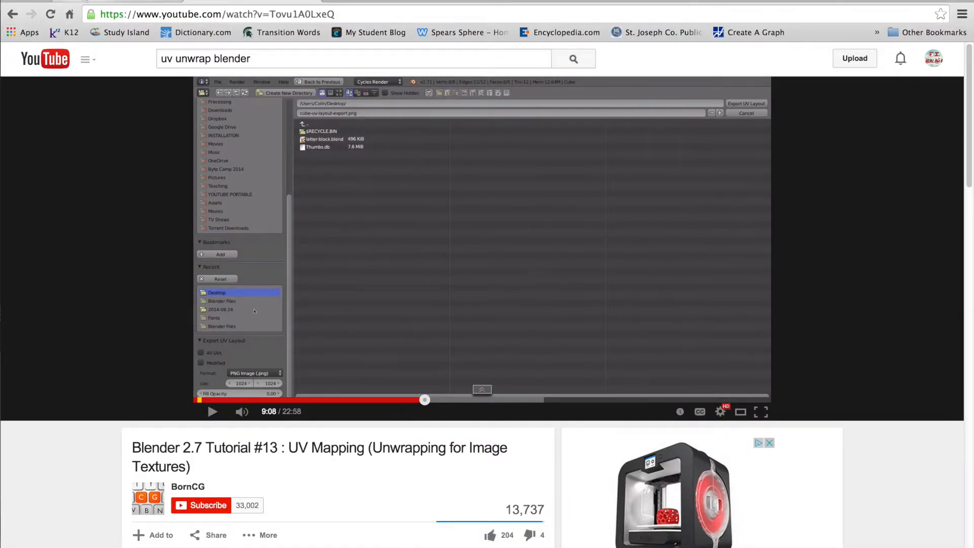
pyautogui.click(111, 1)
pyautogui.click(431, 289)
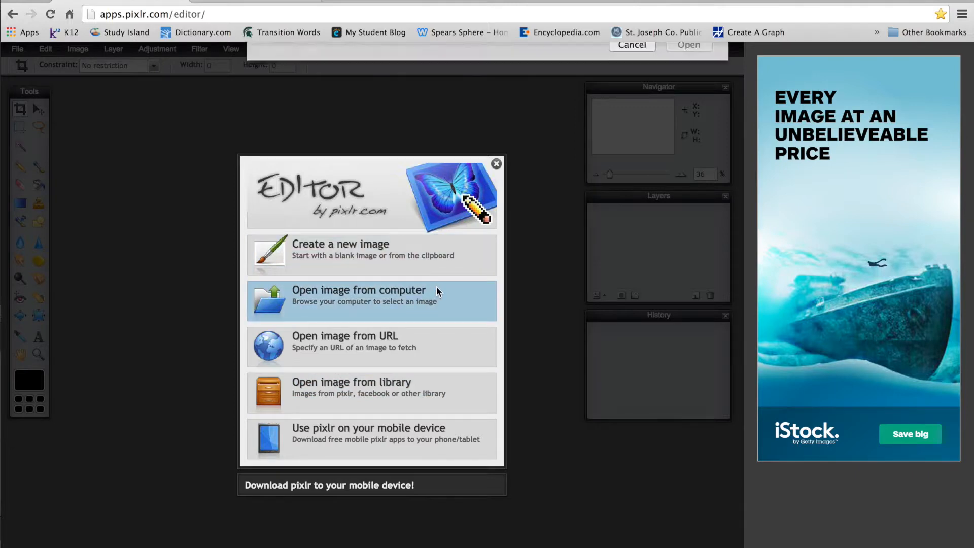
pyautogui.click(692, 210)
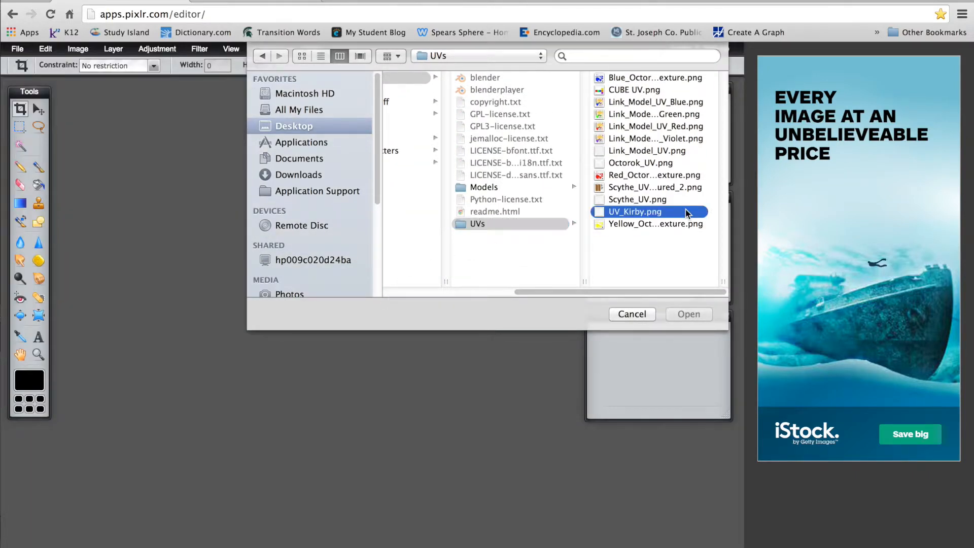
pyautogui.click(691, 316)
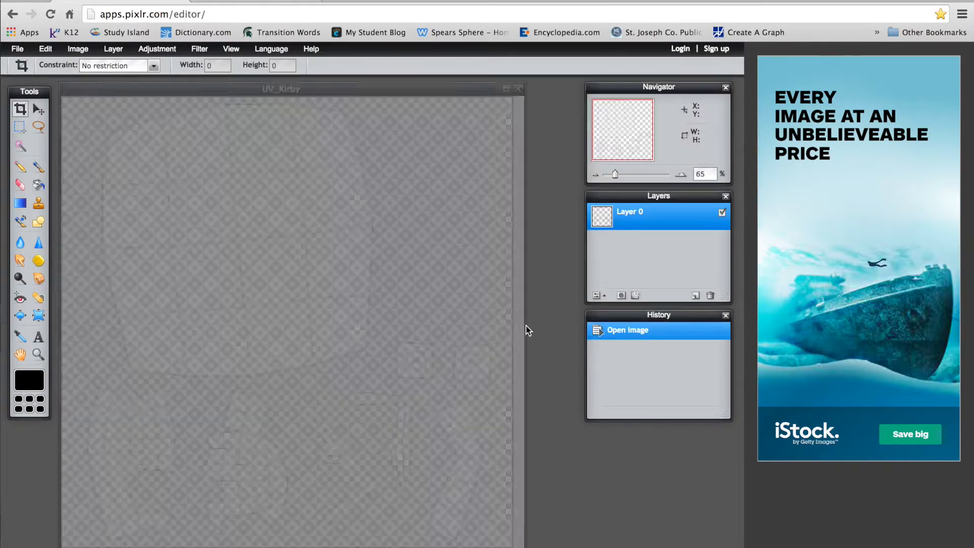
pyautogui.scroll(-3, 288, 318)
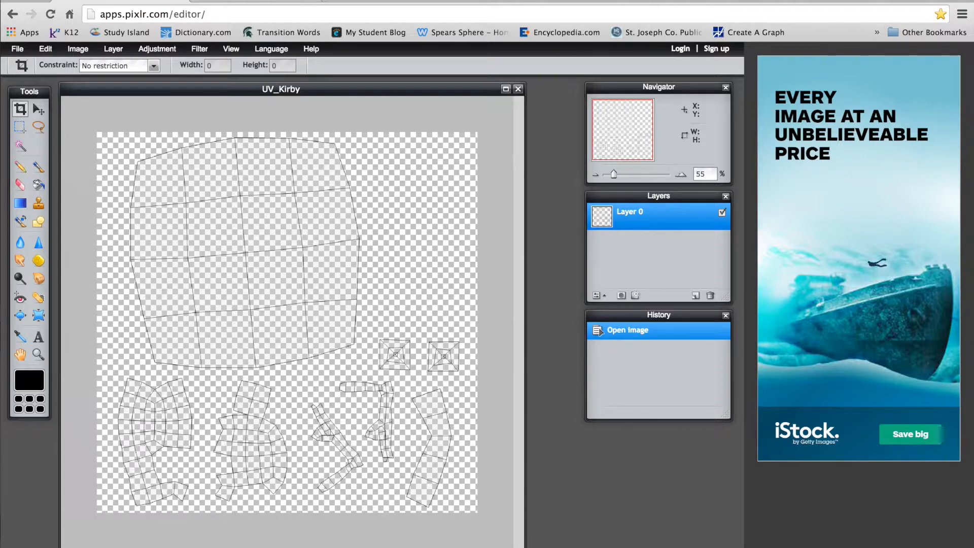
# Search Google Images for "kirby" in a new browser tab and look for a front-facing reference picture
pyautogui.hotkey('ctrl', 't')
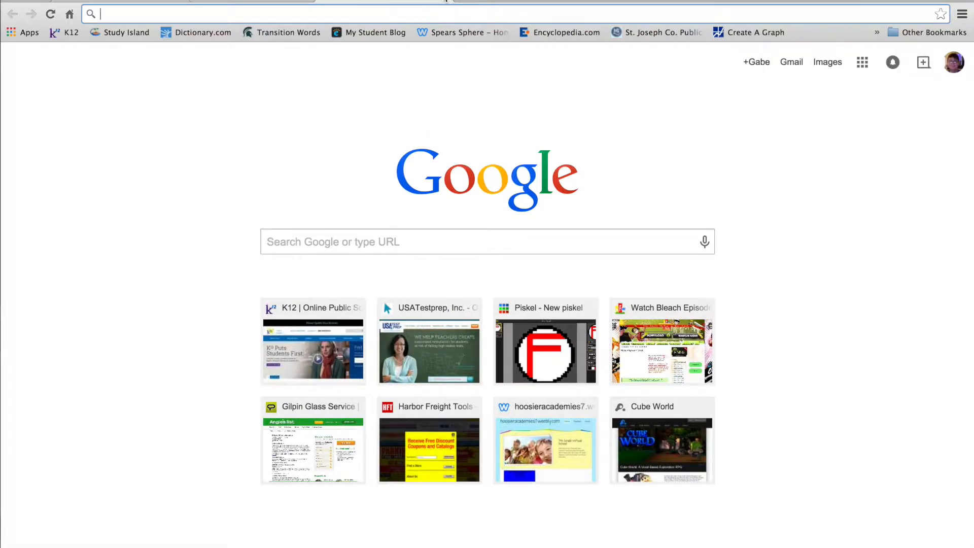
pyautogui.write('kirby')
pyautogui.press('Return')
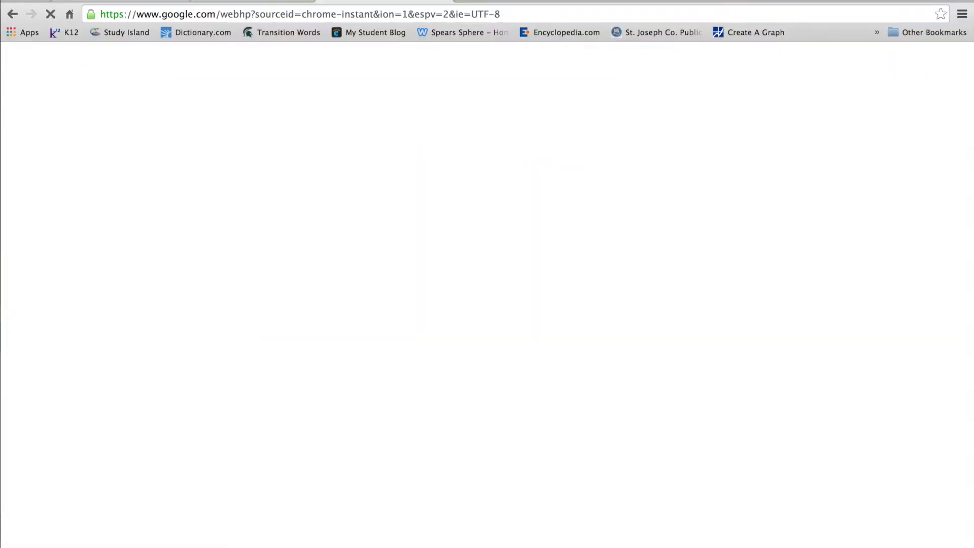
pyautogui.click(149, 102)
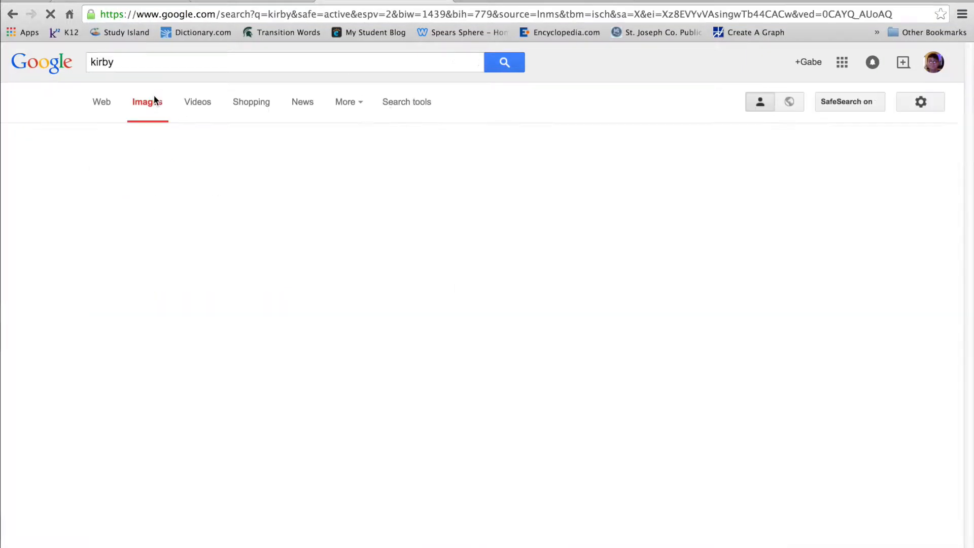
pyautogui.scroll(-3, 432, 180)
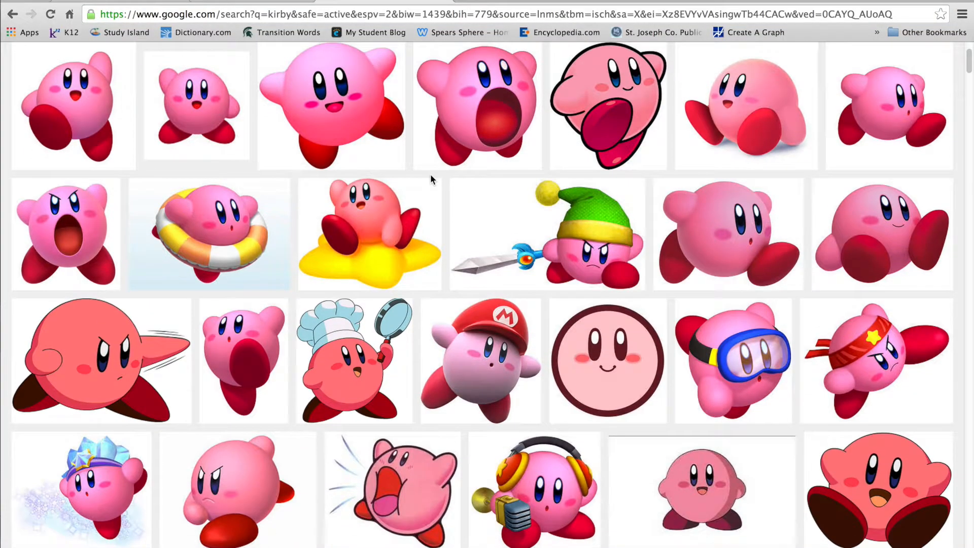
pyautogui.scroll(-10, 539, 386)
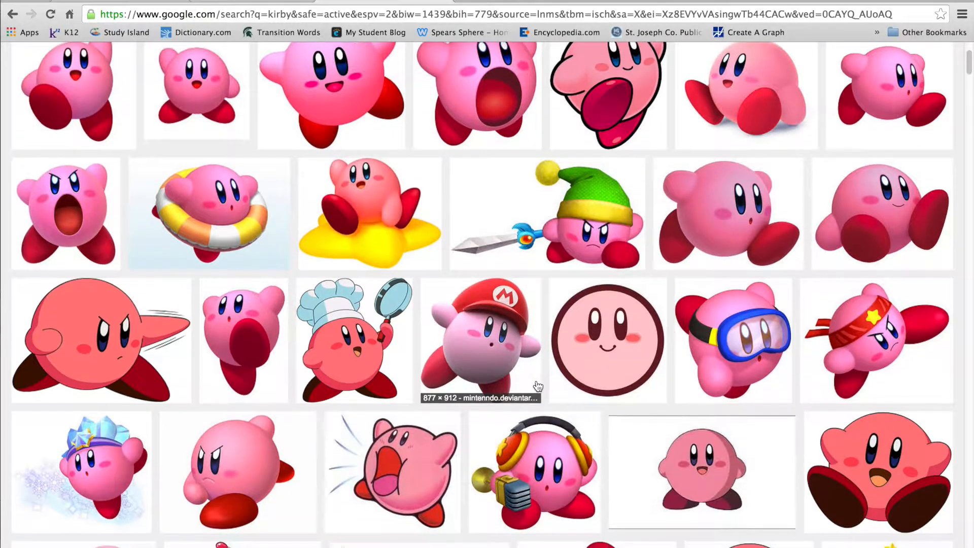
pyautogui.scroll(-2, 539, 386)
pyautogui.scroll(6, 681, 120)
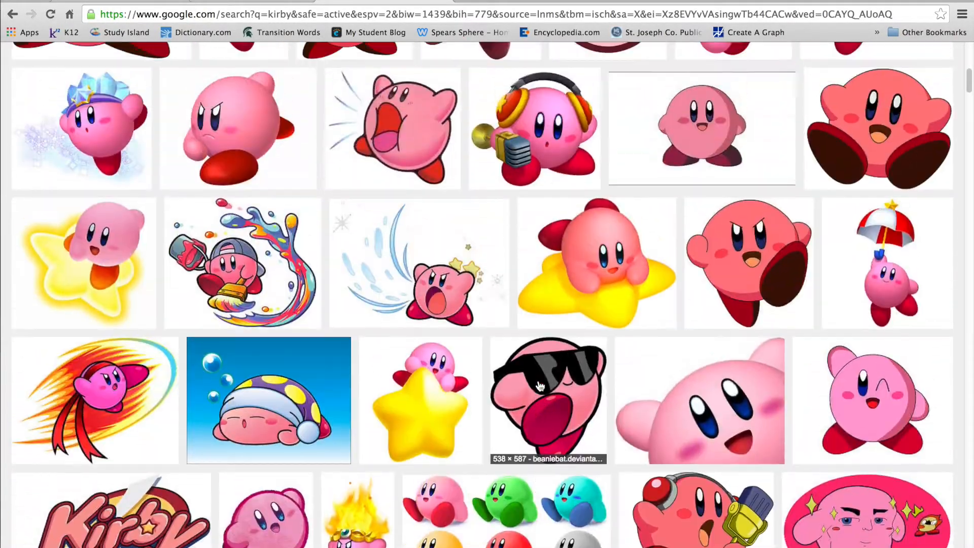
# Save the front-facing Kirby picture from 3djuegos.com to the Desktop under the name kirby
pyautogui.click(681, 120)
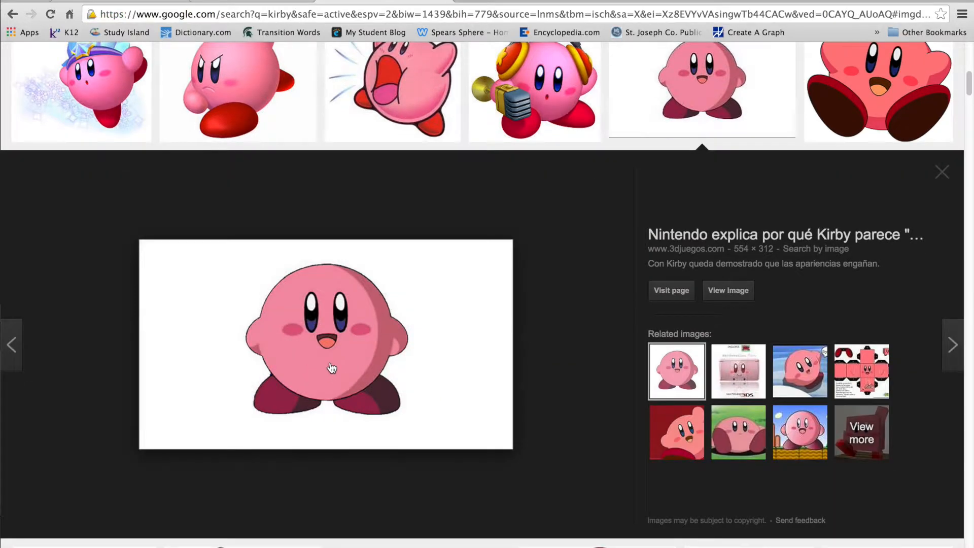
pyautogui.rightClick(338, 361)
pyautogui.click(396, 439)
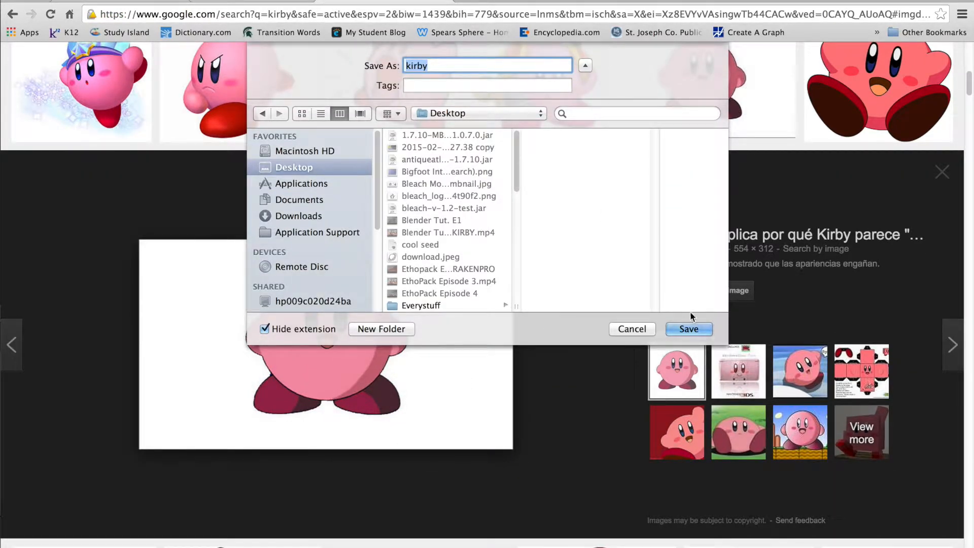
pyautogui.click(690, 329)
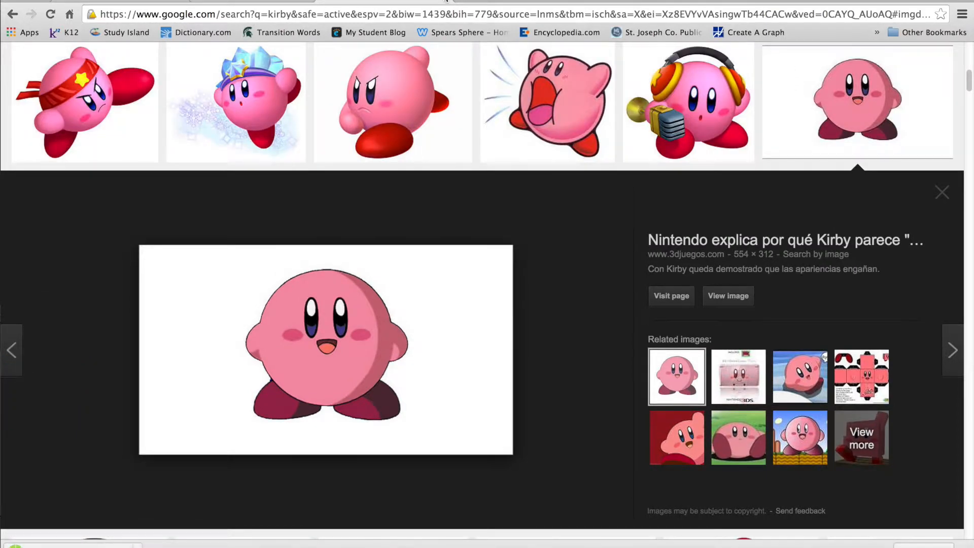
# Return to Pixlr Editor and open the reference picture kirby.jpg from the Desktop alongside the UV layout
pyautogui.click(442, 2)
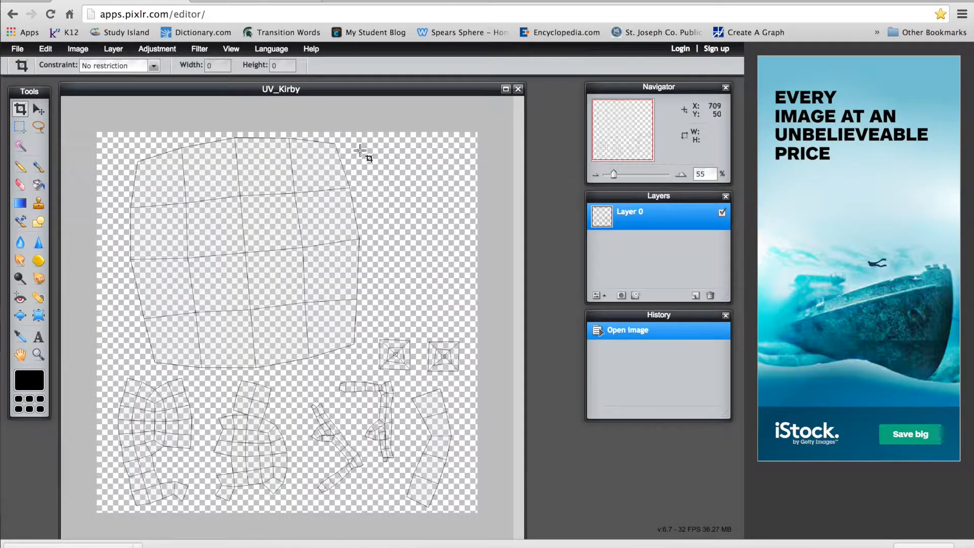
pyautogui.click(18, 49)
pyautogui.click(31, 77)
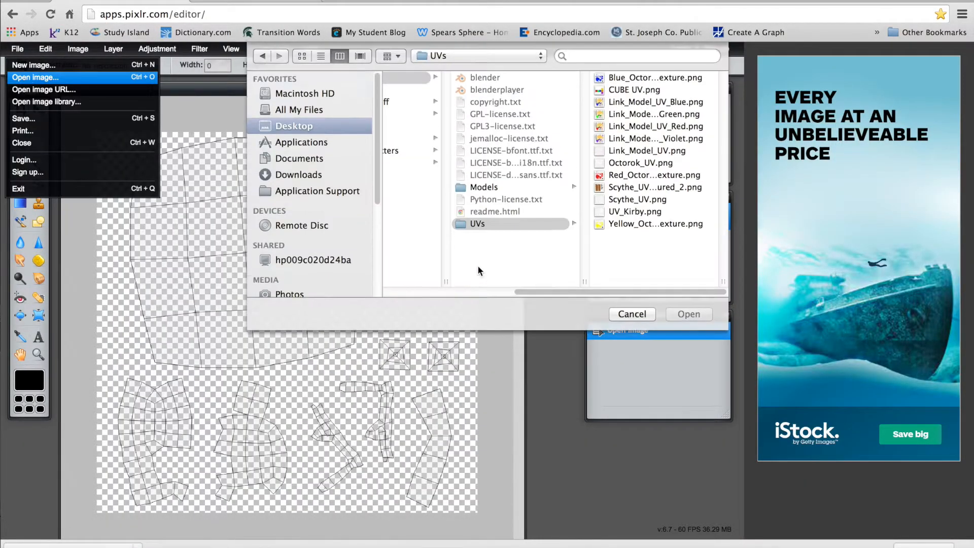
pyautogui.click(315, 130)
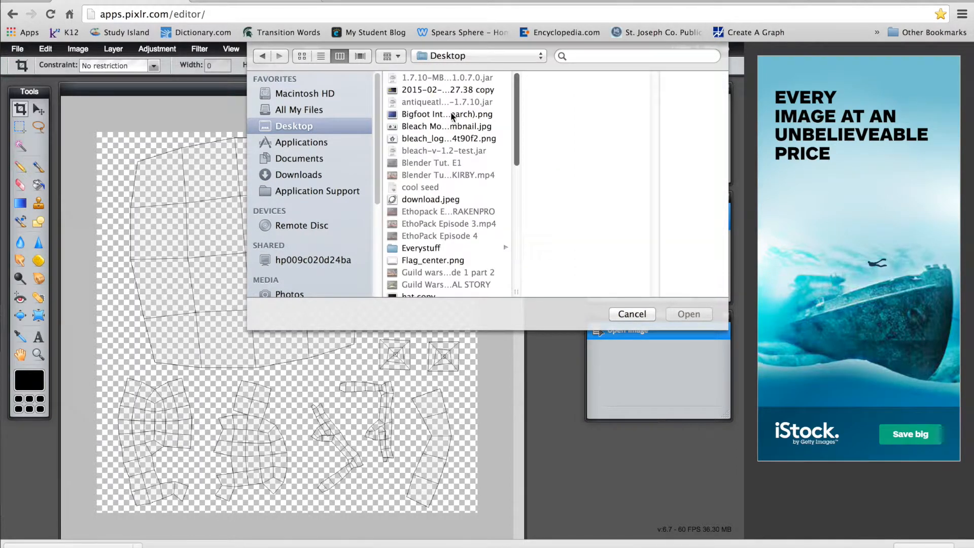
pyautogui.scroll(-6, 445, 163)
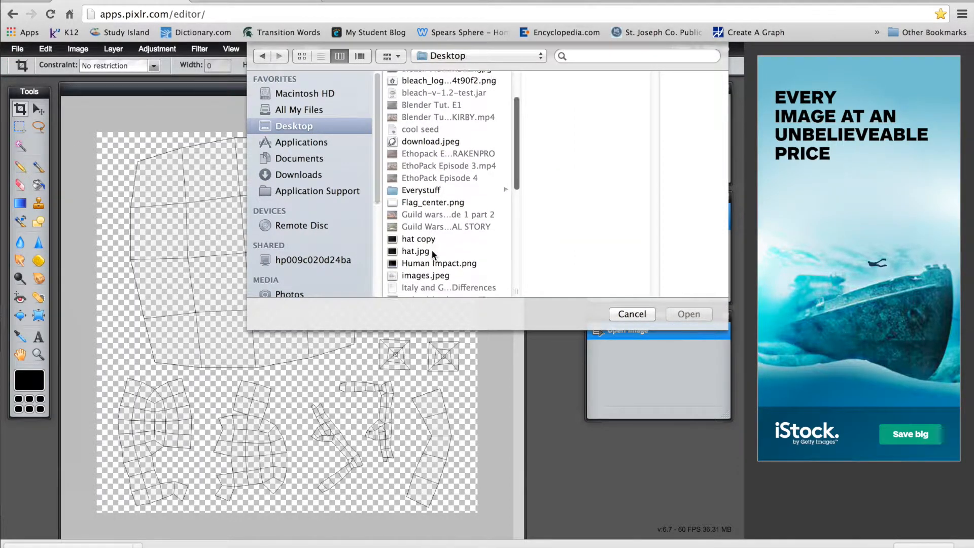
pyautogui.scroll(-1, 434, 258)
pyautogui.click(435, 222)
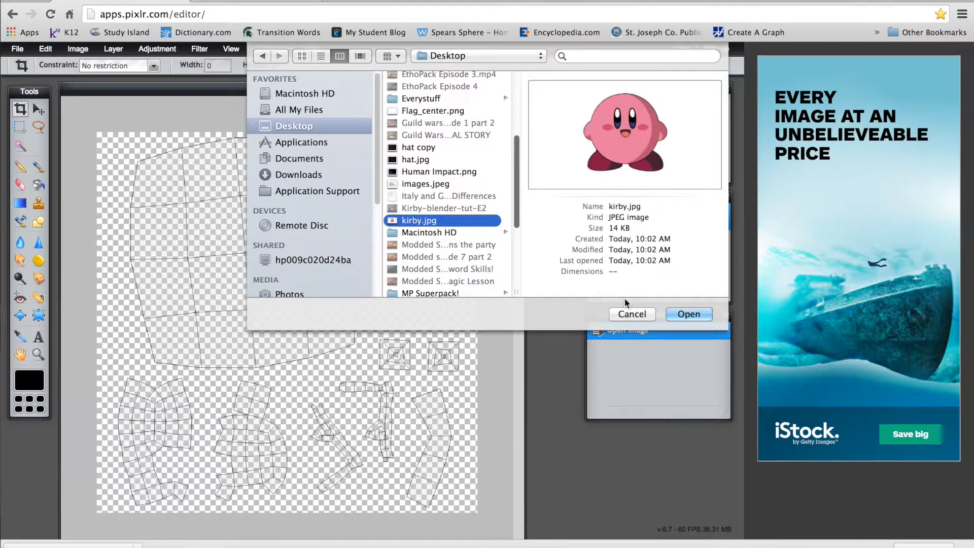
pyautogui.click(705, 316)
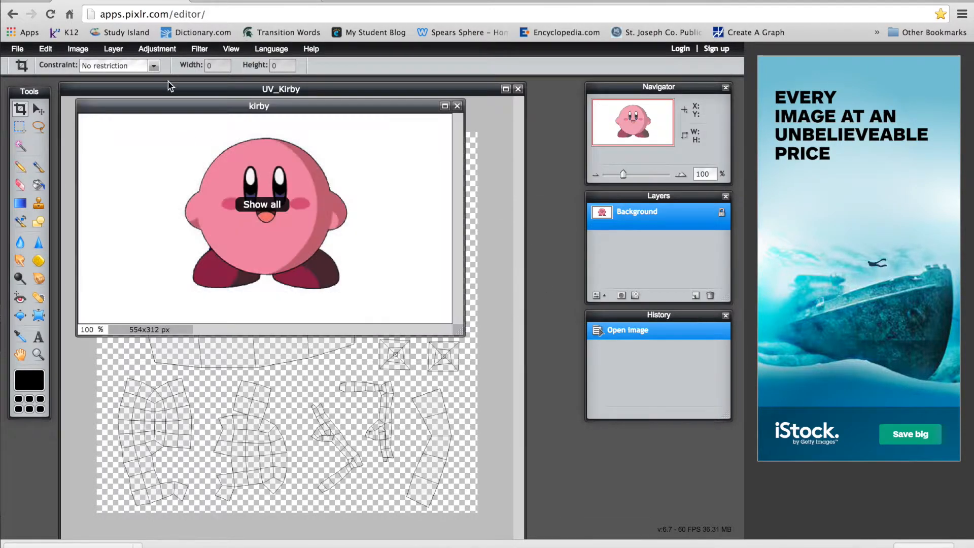
# Sample the light pink of Kirby's body as the paint colour, set the reference picture aside and bring UV_Kirby to the front
pyautogui.moveTo(179, 101); pyautogui.dragTo(385, 80)
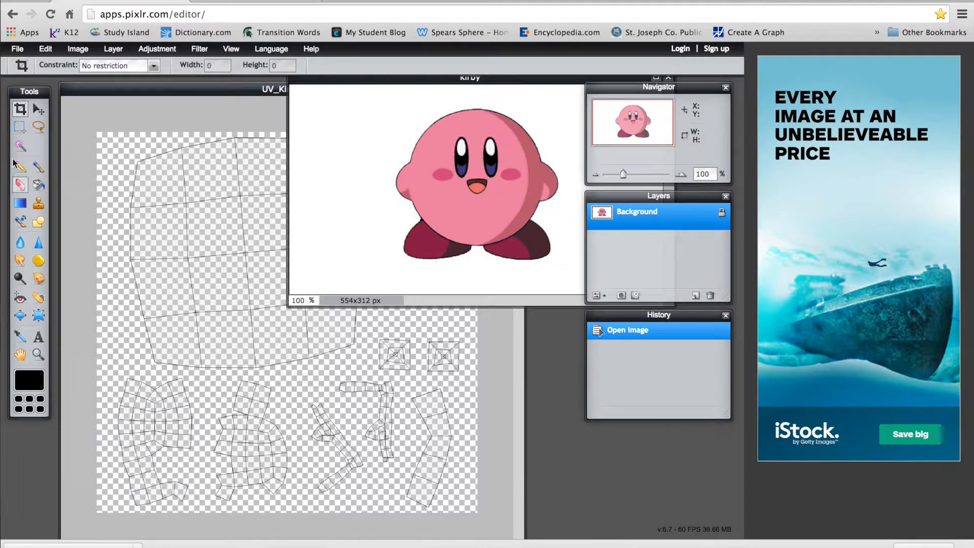
pyautogui.click(23, 338)
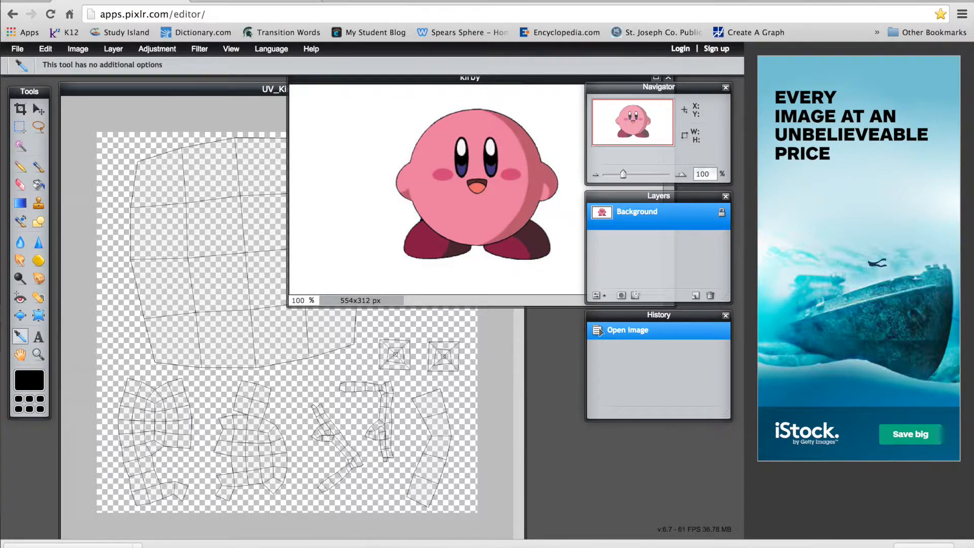
pyautogui.click(455, 201)
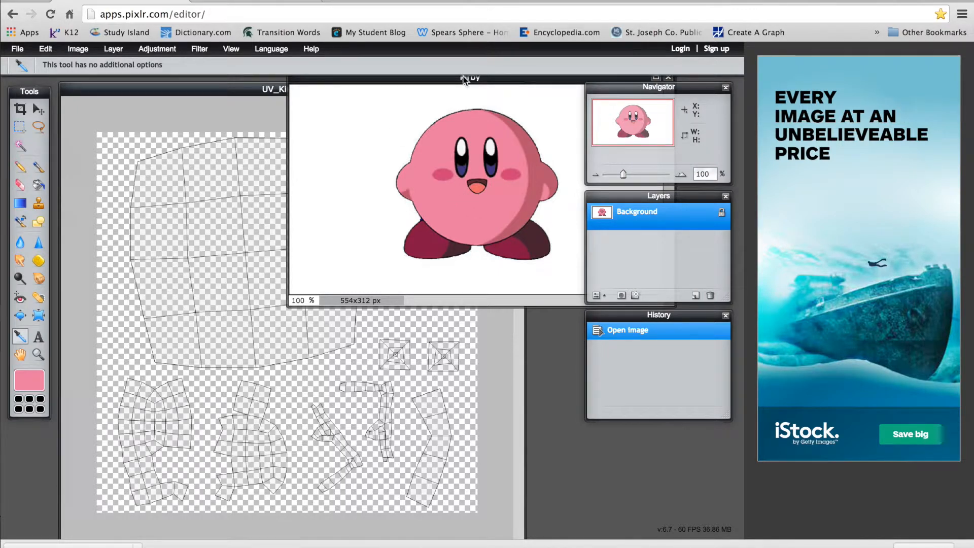
pyautogui.moveTo(466, 83); pyautogui.dragTo(680, 287)
pyautogui.click(411, 99)
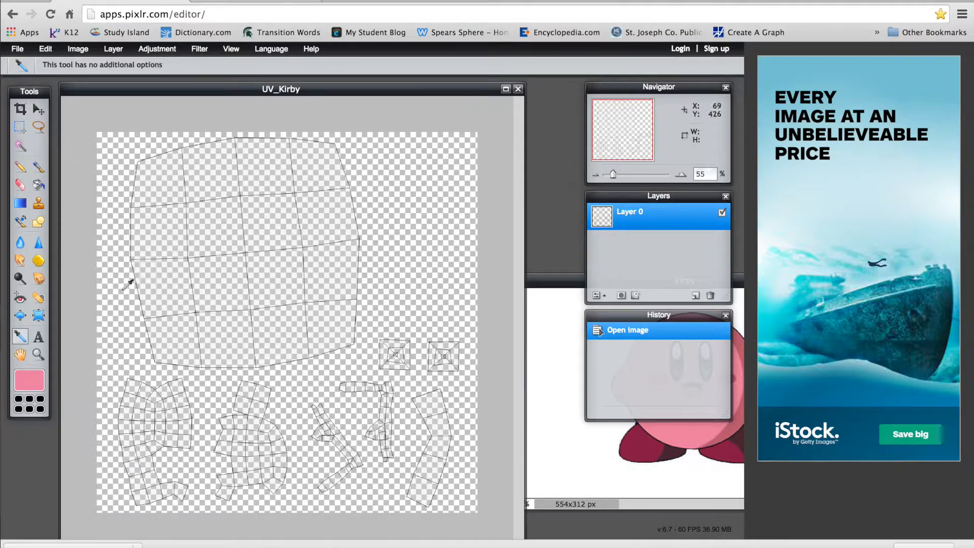
# Fill every face of the bottom row's second UV island, the one with the four-face square flap, with the sampled pink using the Paint bucket
pyautogui.click(38, 185)
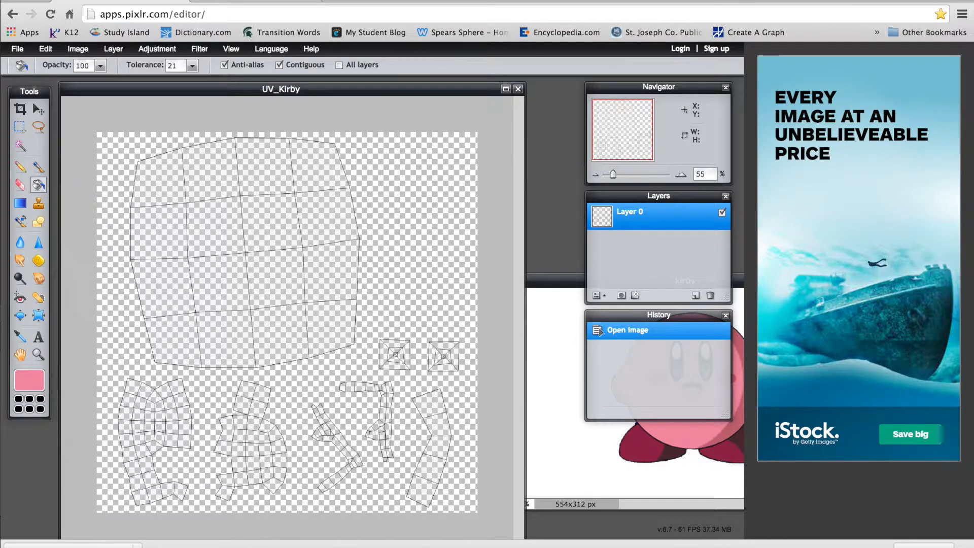
pyautogui.scroll(-2, 163, 414)
pyautogui.scroll(5, 163, 413)
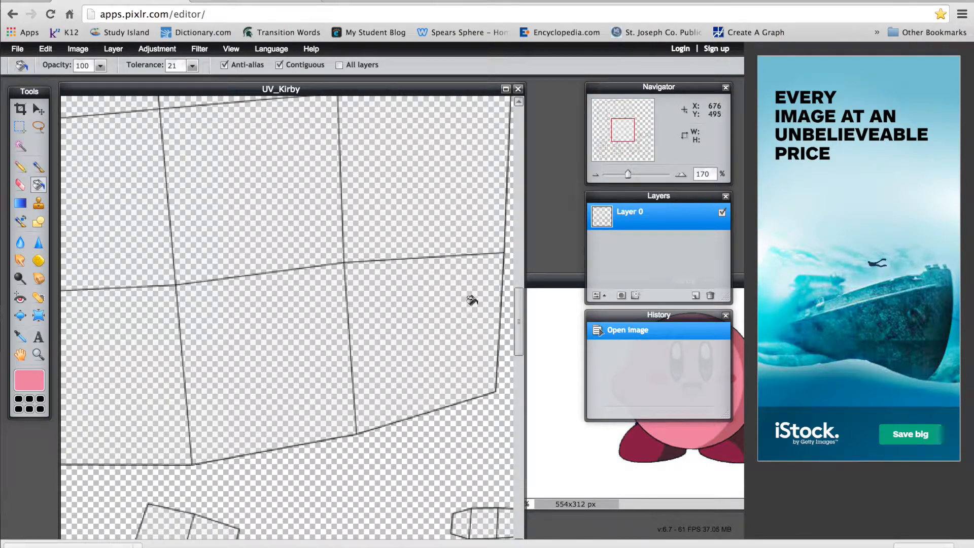
pyautogui.moveTo(523, 327); pyautogui.dragTo(487, 513)
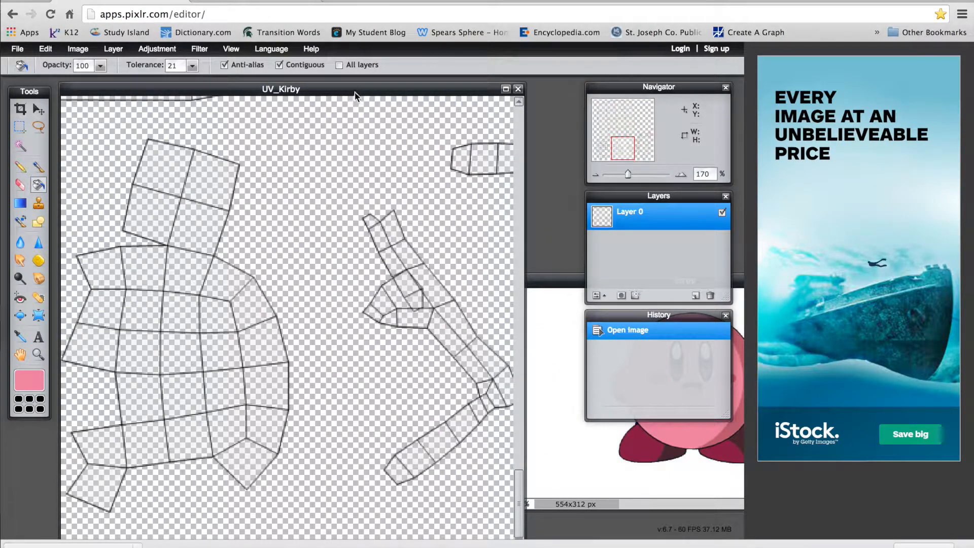
pyautogui.moveTo(355, 95); pyautogui.dragTo(358, 83)
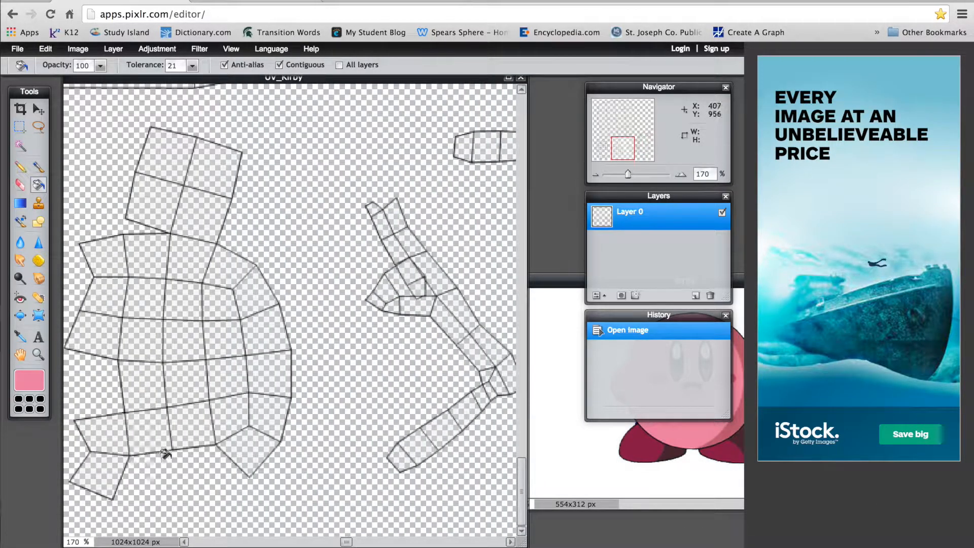
pyautogui.click(251, 442)
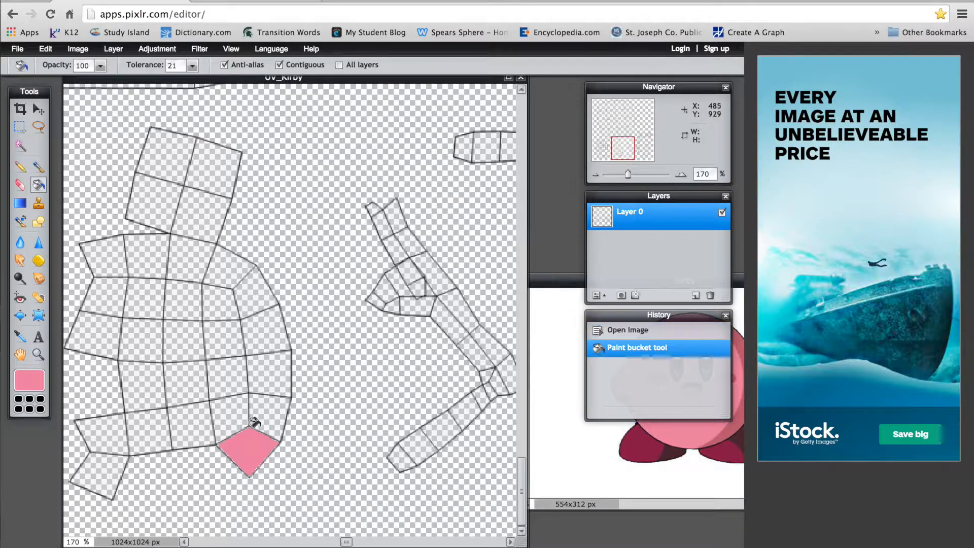
pyautogui.click(221, 402)
pyautogui.click(218, 371)
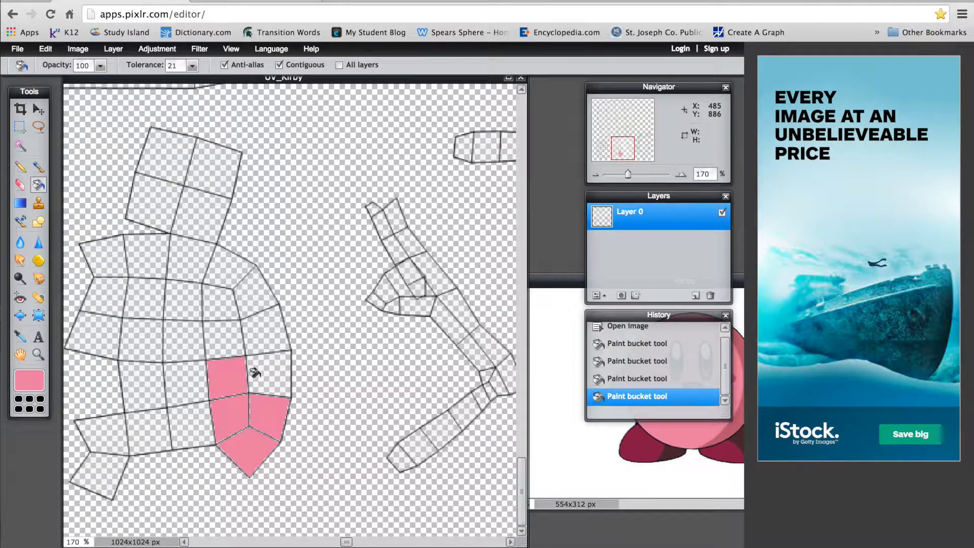
pyautogui.click(255, 373)
pyautogui.click(267, 325)
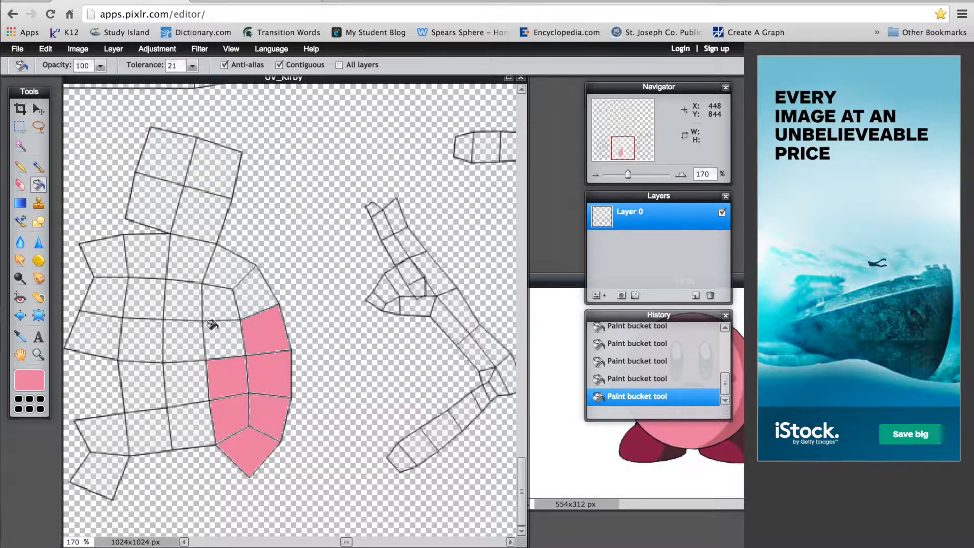
pyautogui.click(212, 324)
pyautogui.click(206, 294)
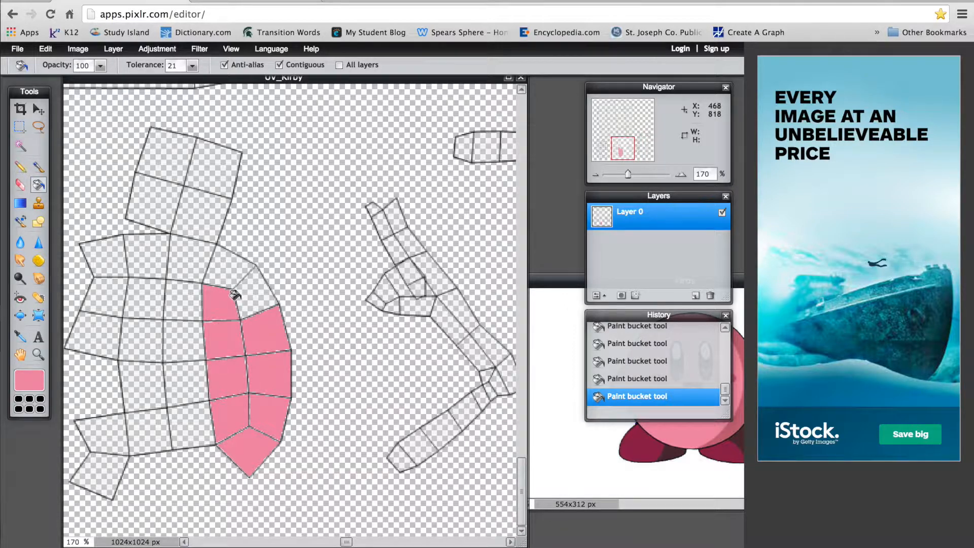
pyautogui.click(234, 296)
pyautogui.click(223, 264)
pyautogui.click(192, 258)
pyautogui.click(191, 215)
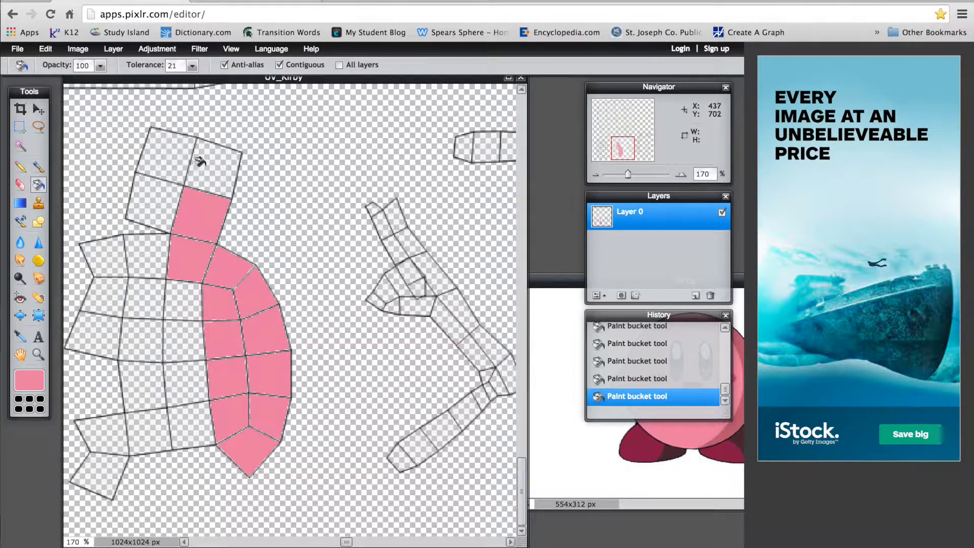
pyautogui.click(199, 163)
pyautogui.click(173, 155)
pyautogui.click(164, 189)
pyautogui.click(156, 279)
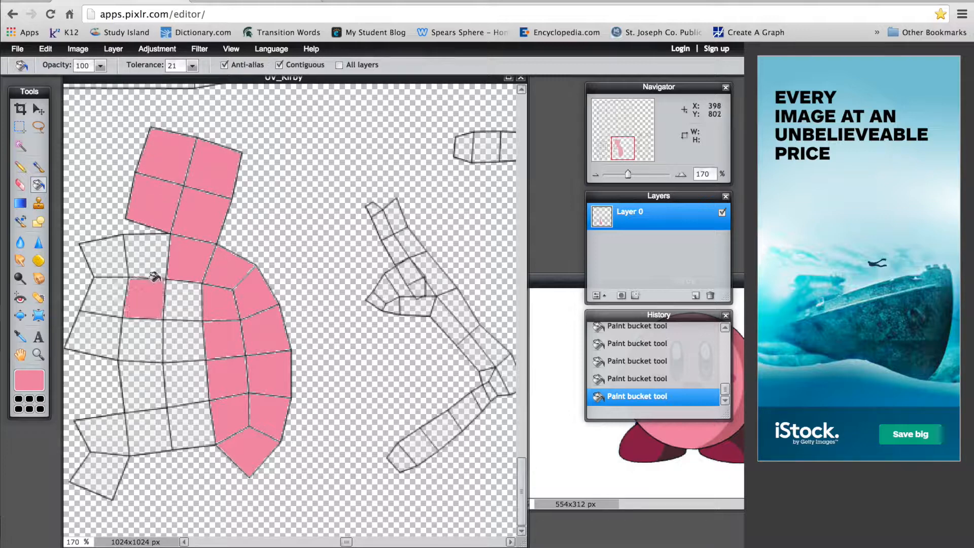
pyautogui.click(147, 252)
pyautogui.click(174, 290)
pyautogui.click(173, 338)
pyautogui.click(148, 356)
pyautogui.click(150, 382)
pyautogui.click(183, 389)
pyautogui.click(183, 412)
pyautogui.click(152, 423)
pyautogui.click(101, 447)
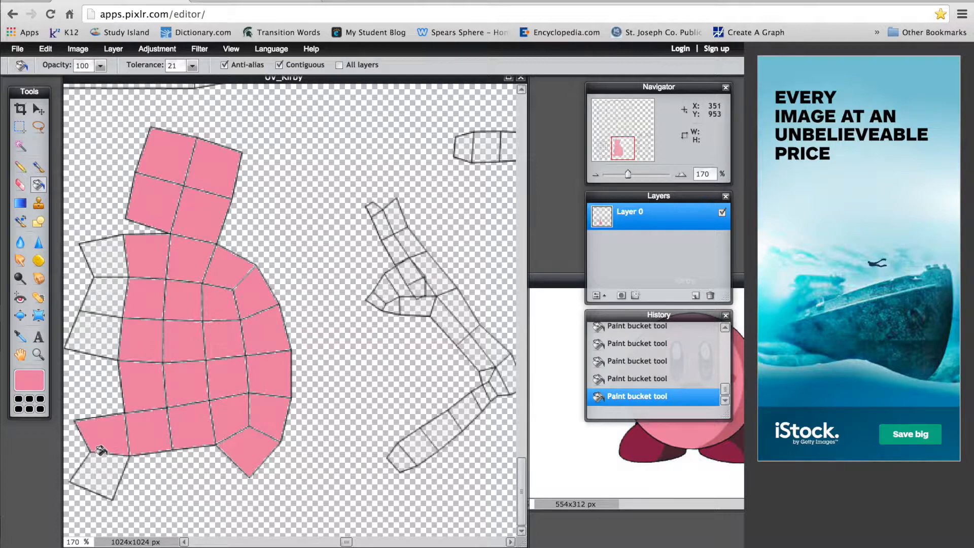
pyautogui.click(101, 473)
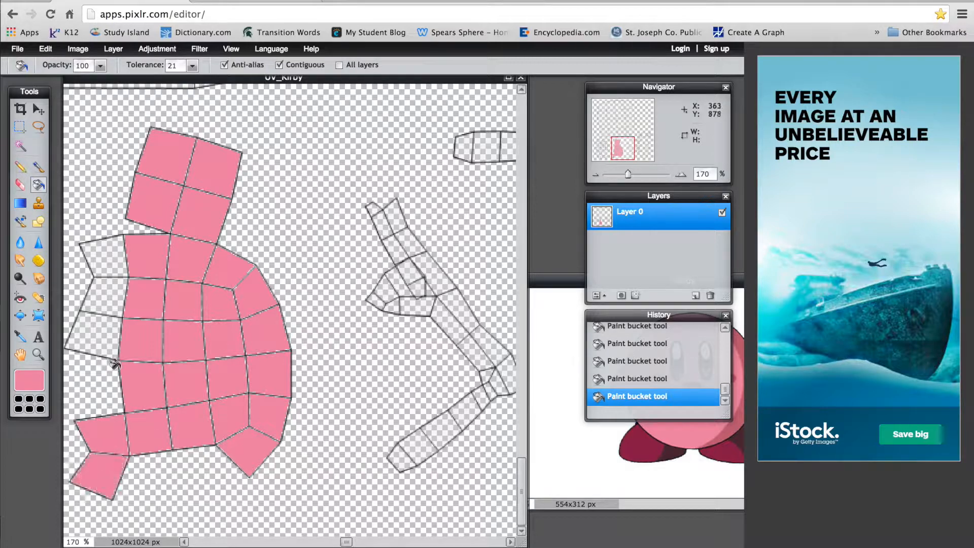
pyautogui.click(101, 338)
pyautogui.click(105, 287)
pyautogui.click(111, 246)
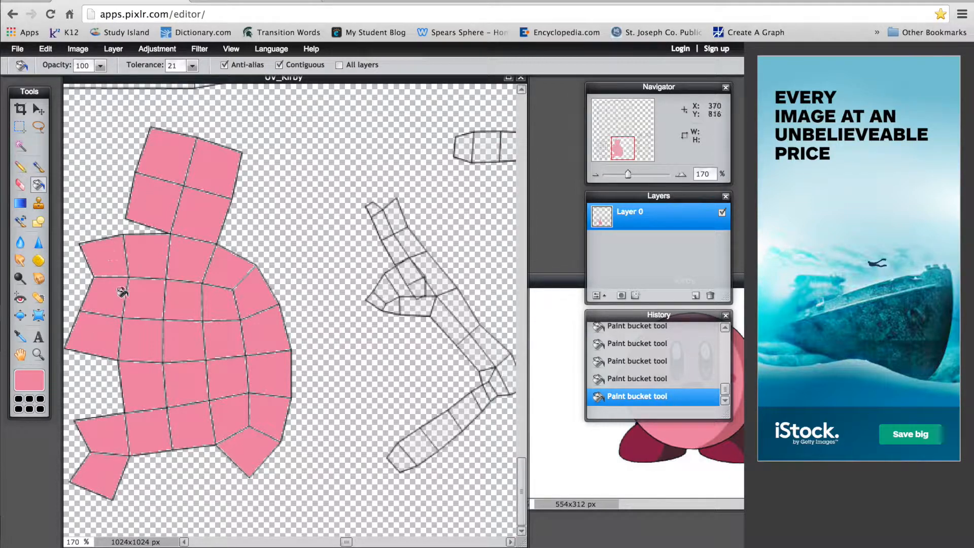
# Fill every face of the bottom row's first UV island, the large one with the curved tail, with the sampled pink using the Paint bucket
pyautogui.moveTo(345, 543); pyautogui.dragTo(195, 542)
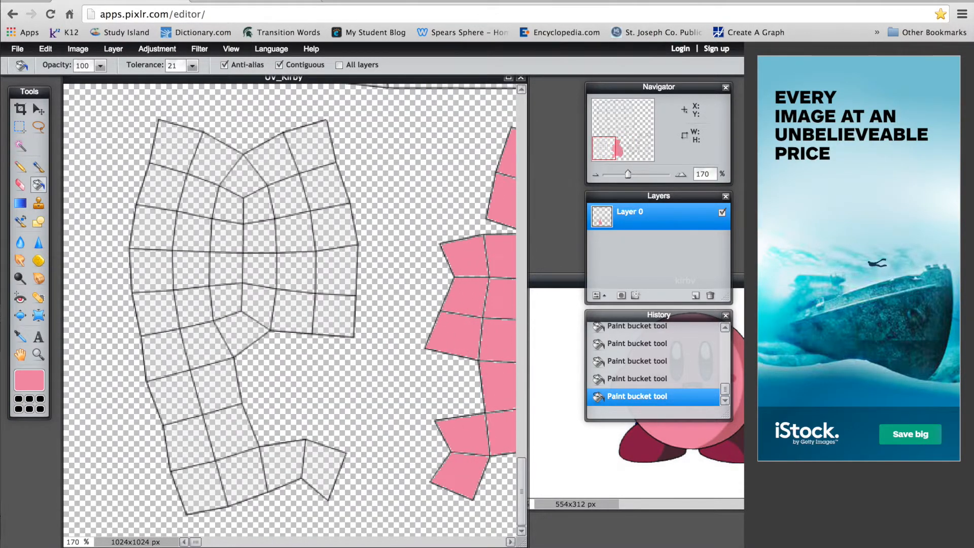
pyautogui.hscroll(10, 316, 245)
pyautogui.hscroll(-10, 239, 290)
pyautogui.click(195, 497)
pyautogui.click(232, 476)
pyautogui.click(276, 471)
pyautogui.click(325, 454)
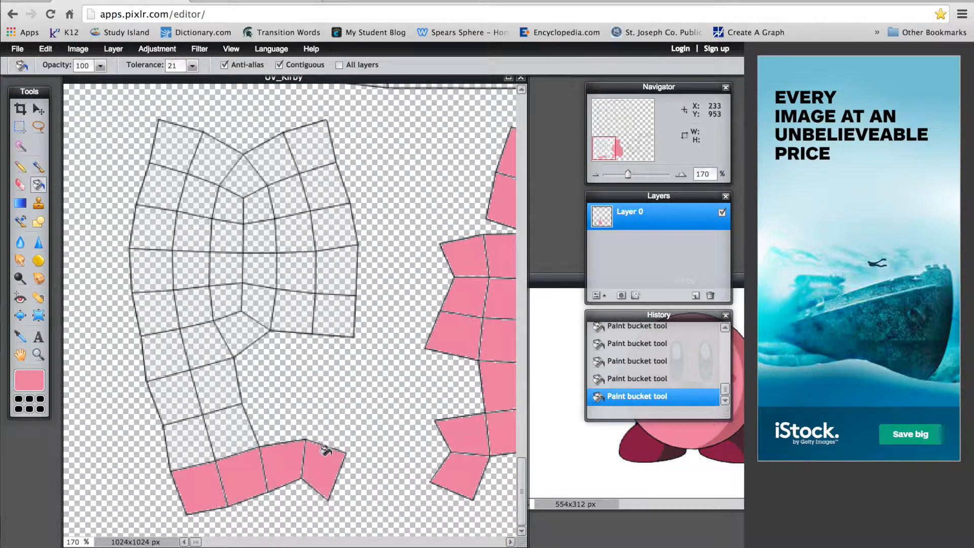
pyautogui.click(333, 307)
pyautogui.click(288, 309)
pyautogui.click(243, 305)
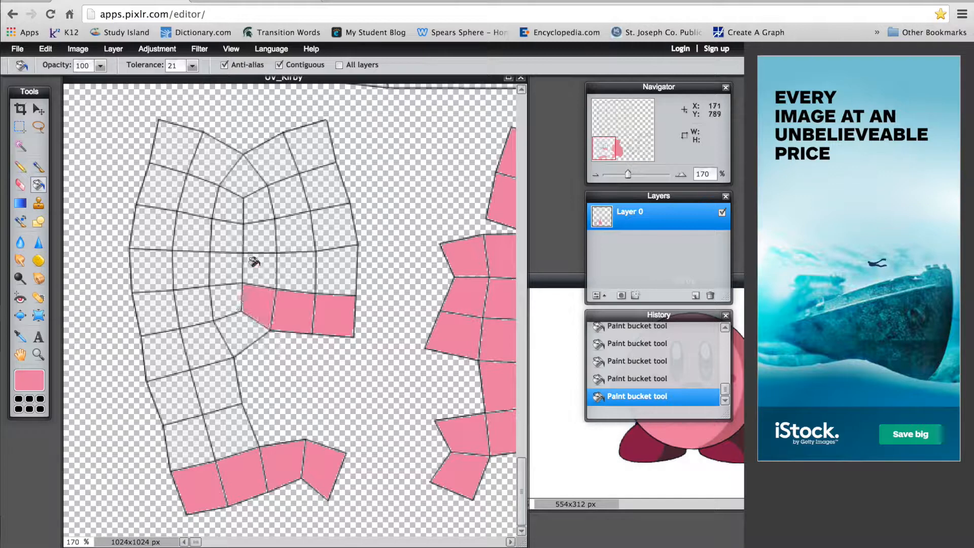
pyautogui.click(256, 264)
pyautogui.click(293, 265)
pyautogui.click(332, 269)
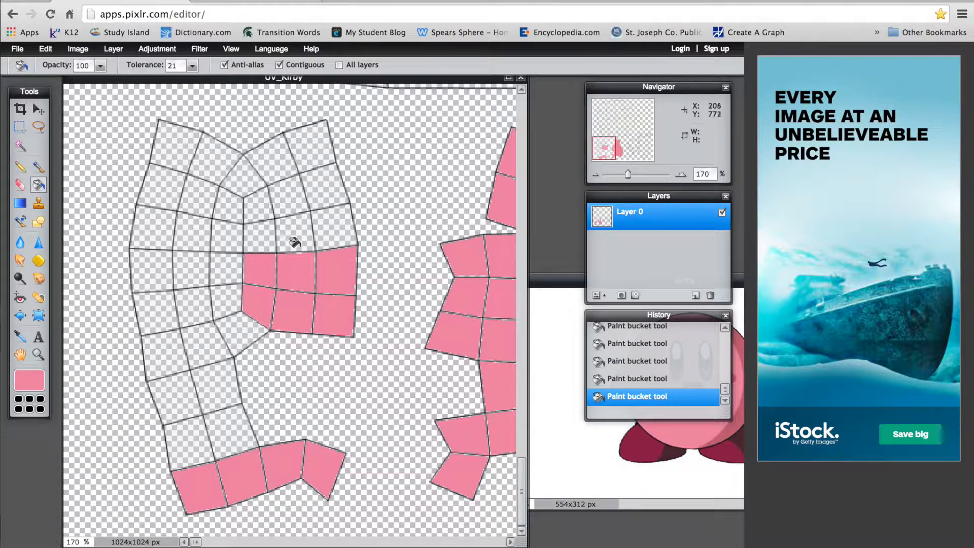
pyautogui.click(294, 242)
pyautogui.click(318, 224)
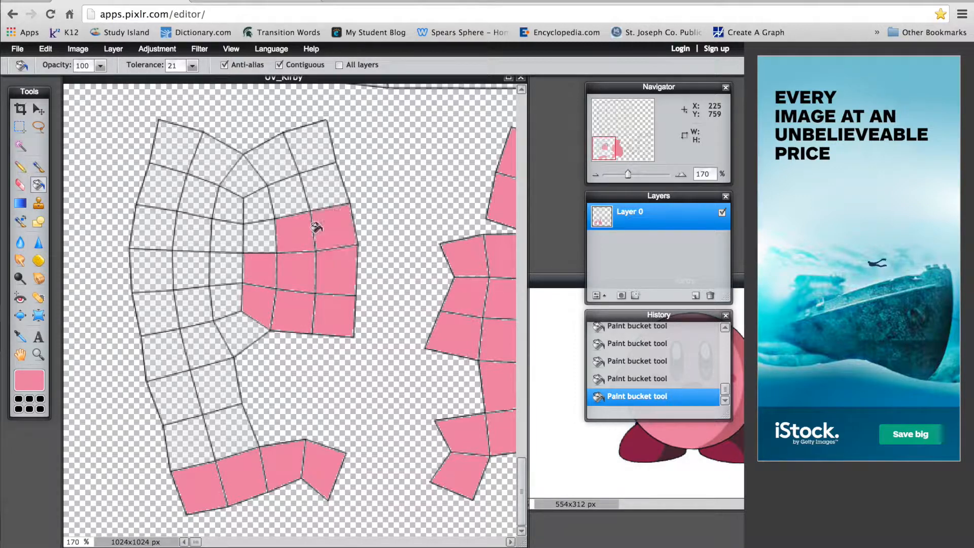
pyautogui.click(252, 237)
pyautogui.click(254, 207)
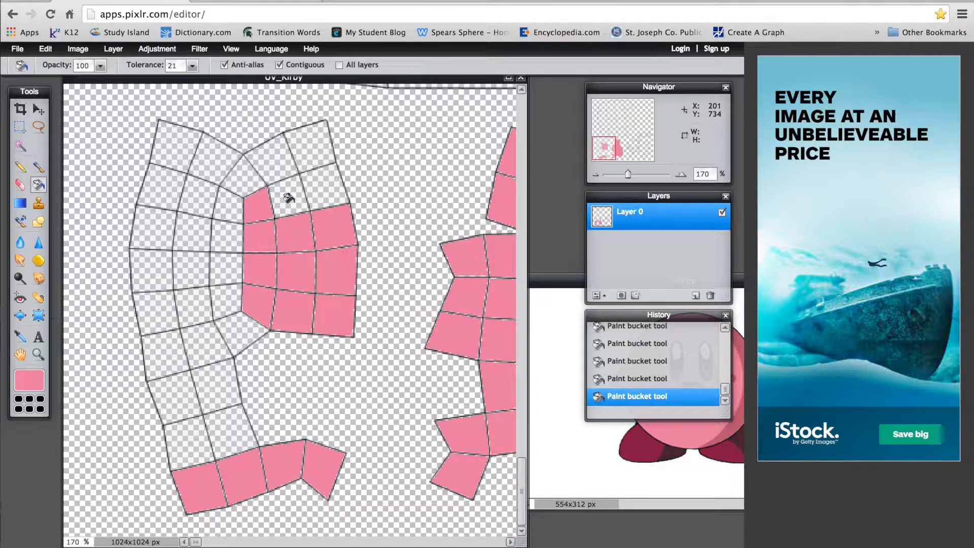
pyautogui.click(288, 198)
pyautogui.click(316, 189)
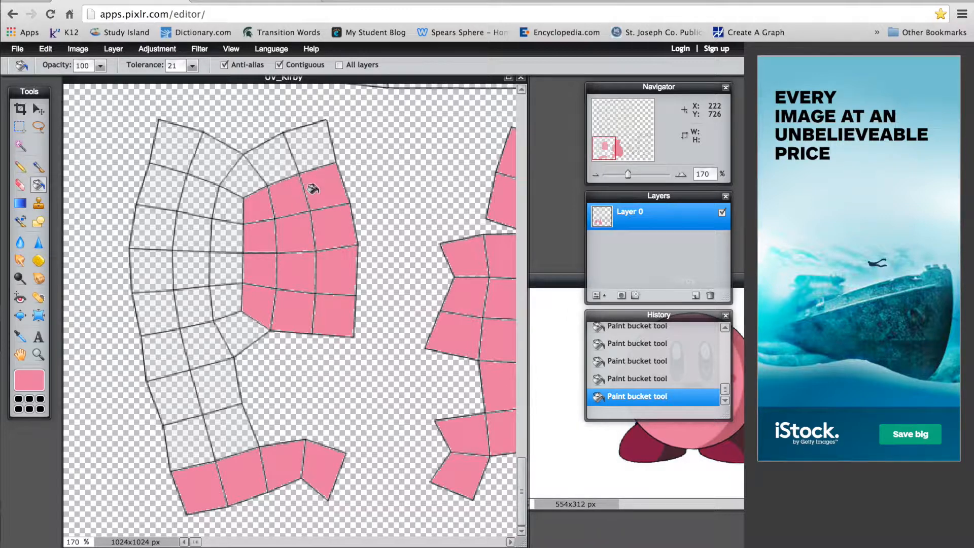
pyautogui.click(298, 140)
pyautogui.click(252, 177)
pyautogui.click(267, 145)
pyautogui.click(208, 153)
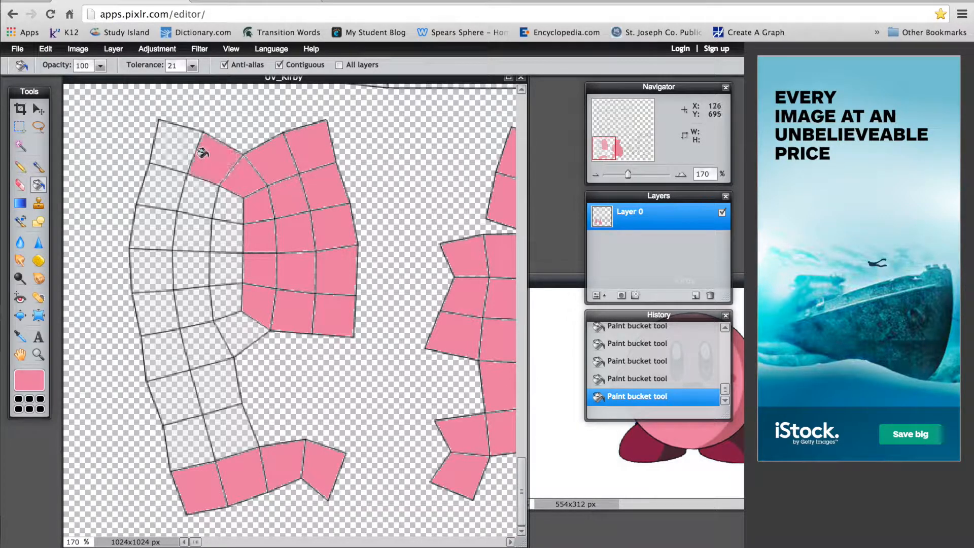
pyautogui.click(160, 185)
pyautogui.click(176, 142)
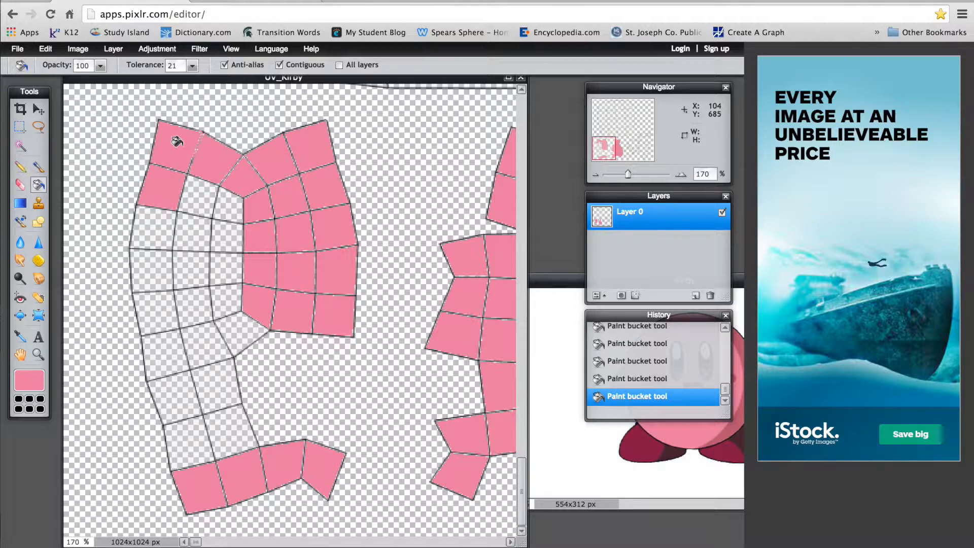
pyautogui.click(192, 203)
pyautogui.click(221, 209)
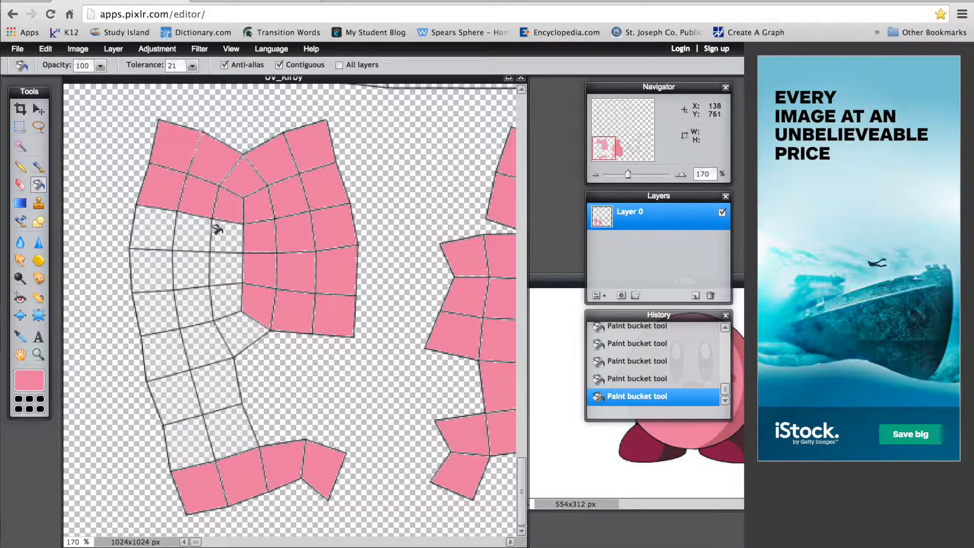
pyautogui.click(217, 228)
pyautogui.click(191, 227)
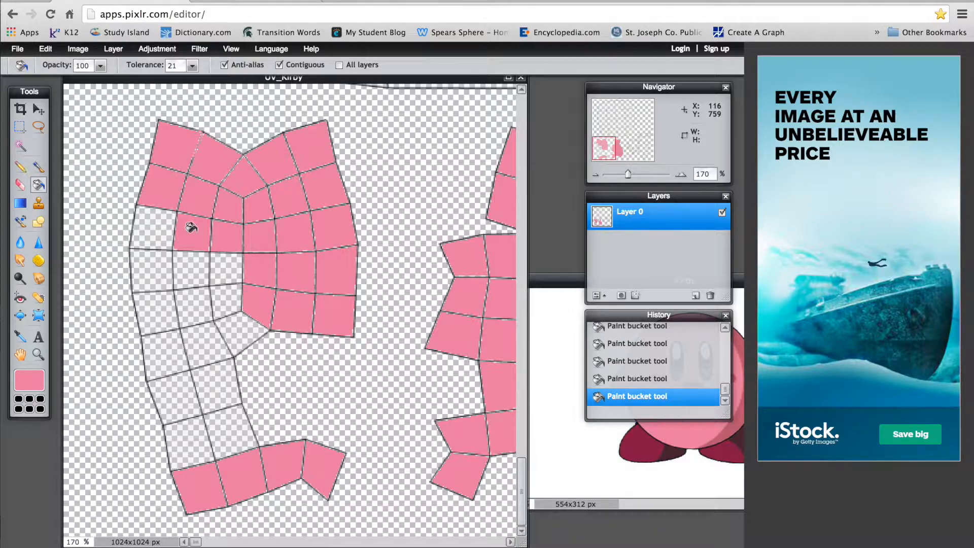
pyautogui.click(159, 227)
pyautogui.click(150, 262)
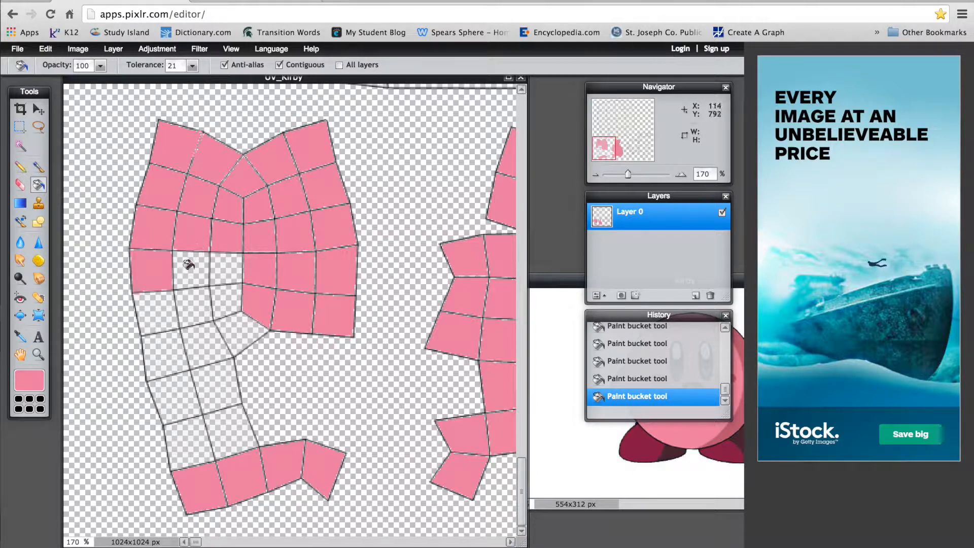
pyautogui.click(188, 264)
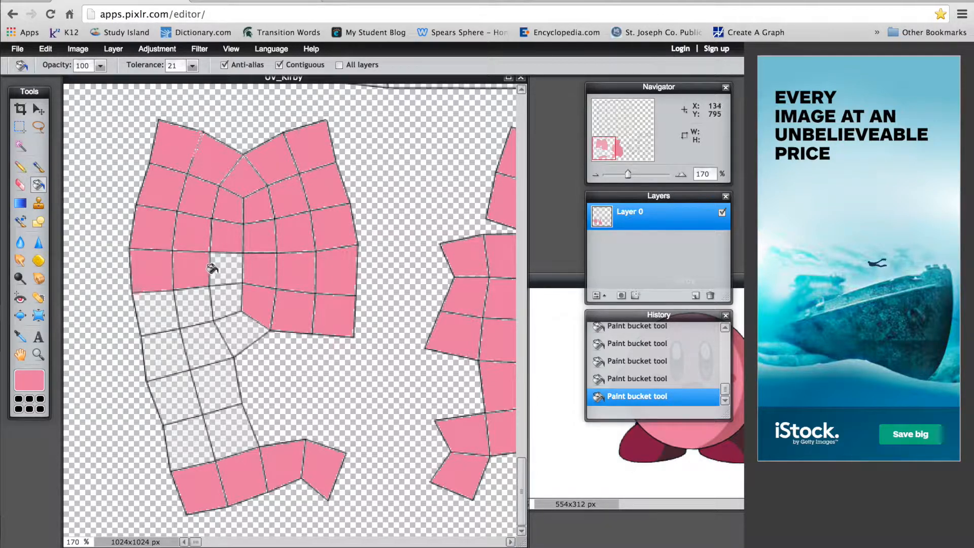
pyautogui.click(212, 277)
pyautogui.click(219, 303)
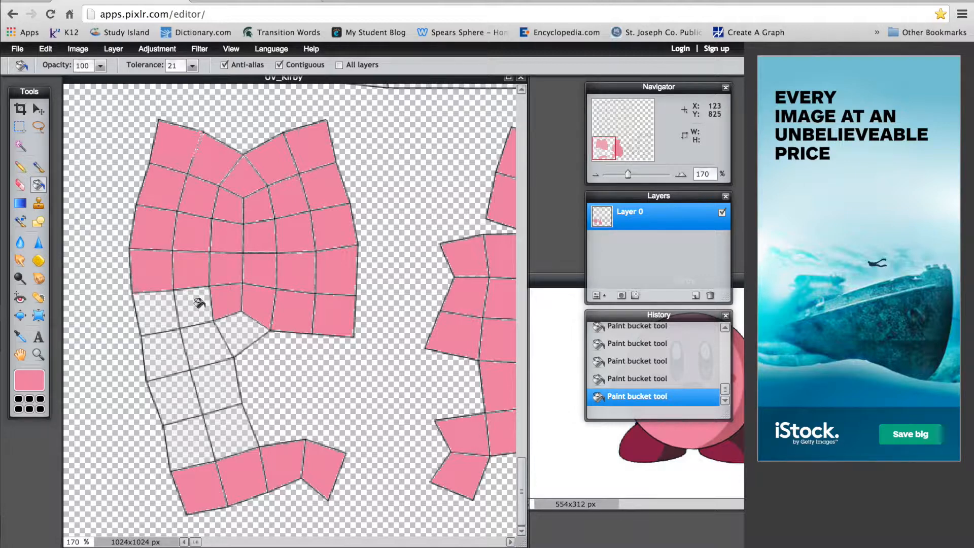
pyautogui.click(194, 305)
pyautogui.click(154, 312)
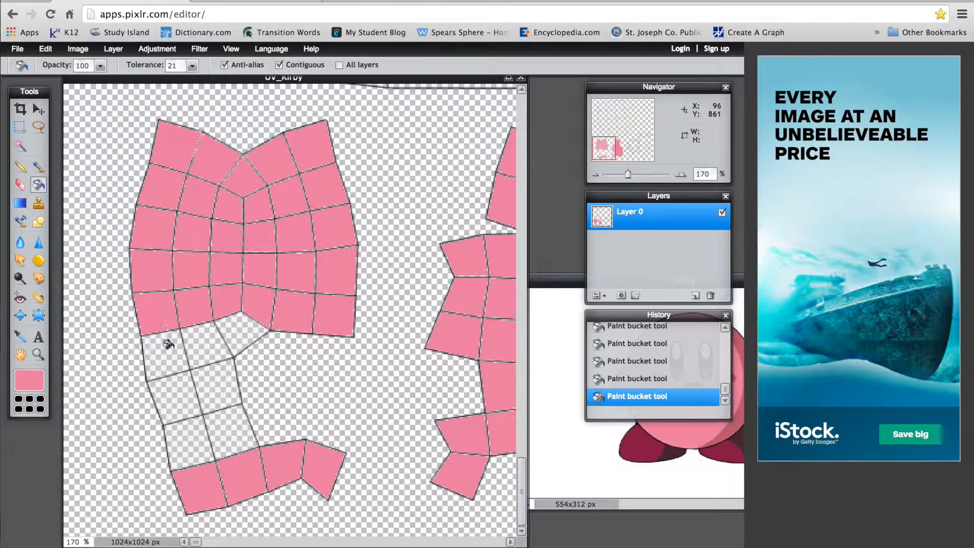
pyautogui.click(161, 341)
pyautogui.click(194, 340)
pyautogui.click(221, 325)
pyautogui.click(197, 386)
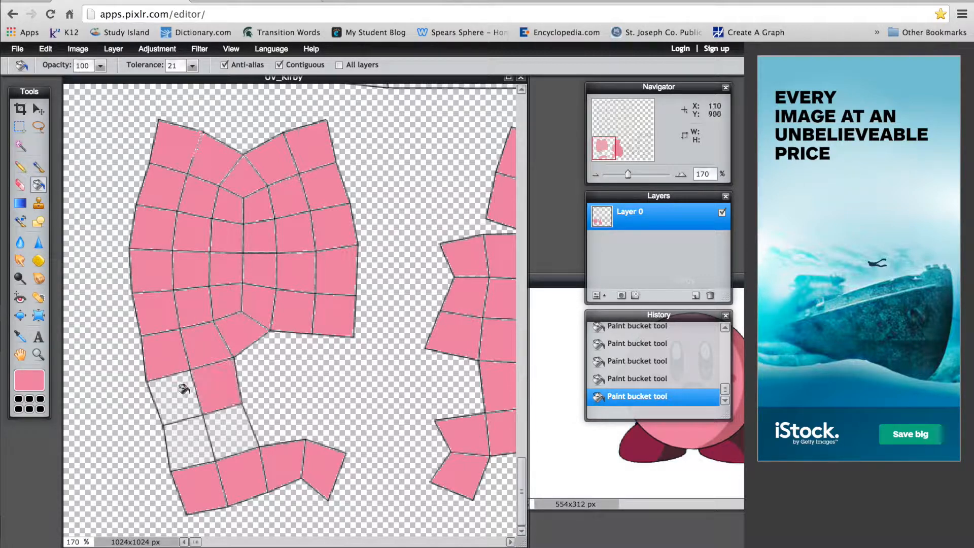
pyautogui.click(185, 389)
pyautogui.click(192, 447)
pyautogui.click(218, 426)
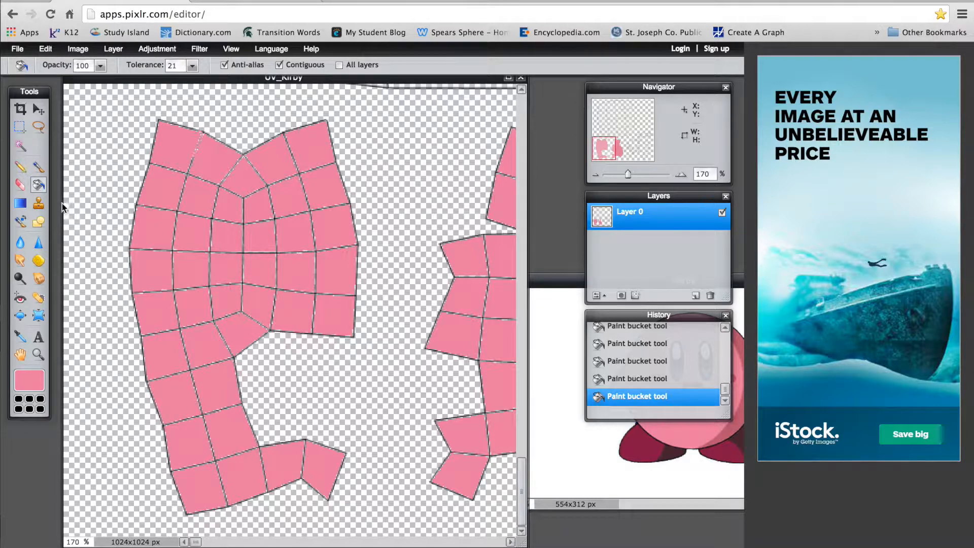
# Try a size 10 pink line over the outer edge of the first island's upper-right corner face, and undo it
pyautogui.click(38, 222)
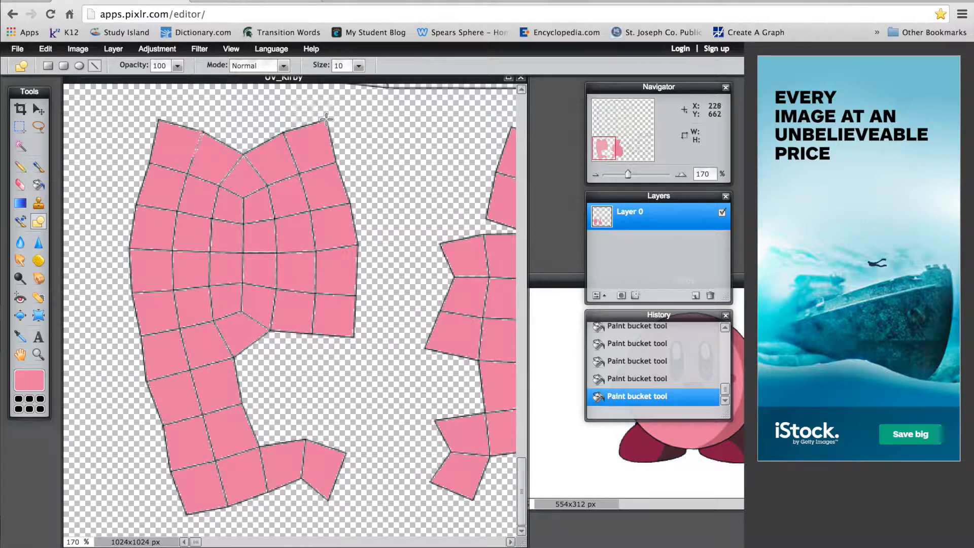
pyautogui.moveTo(325, 119); pyautogui.dragTo(338, 162)
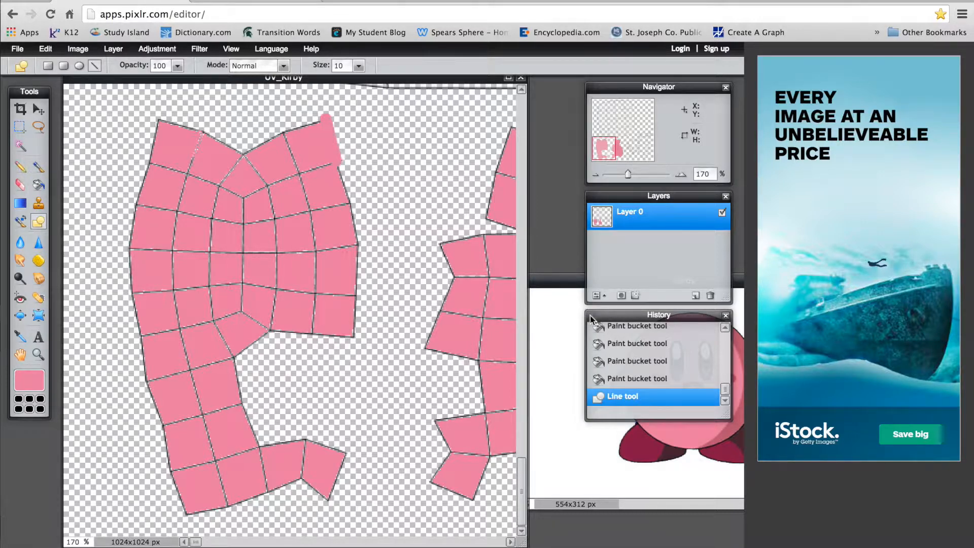
pyautogui.click(641, 377)
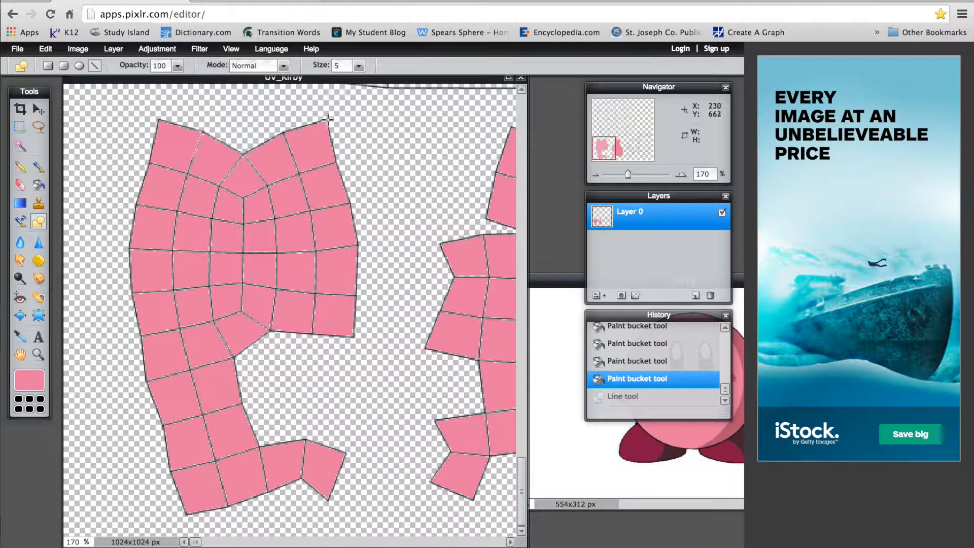
# Cover the first island's black right-hand outline and the lower edge of its right half with pink lines at size 5
pyautogui.moveTo(329, 133); pyautogui.dragTo(339, 169)
pyautogui.moveTo(351, 203); pyautogui.dragTo(358, 245)
pyautogui.moveTo(358, 245); pyautogui.dragTo(268, 330)
pyautogui.moveTo(340, 335); pyautogui.dragTo(356, 336)
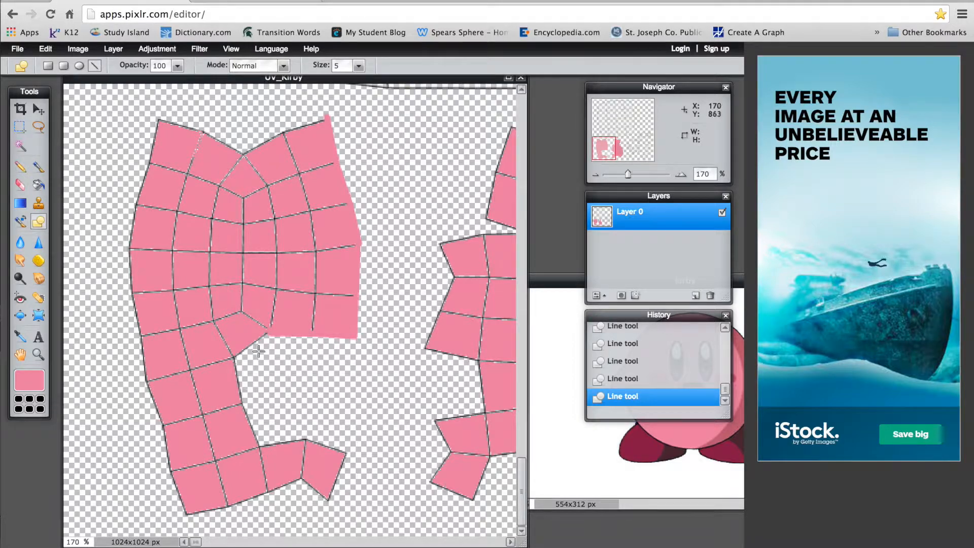
# Sample the dark red of Kirby's foot in the reference image as the new paint colour
pyautogui.scroll(-5, 286, 272)
pyautogui.scroll(-5, 286, 272)
pyautogui.scroll(5, 287, 271)
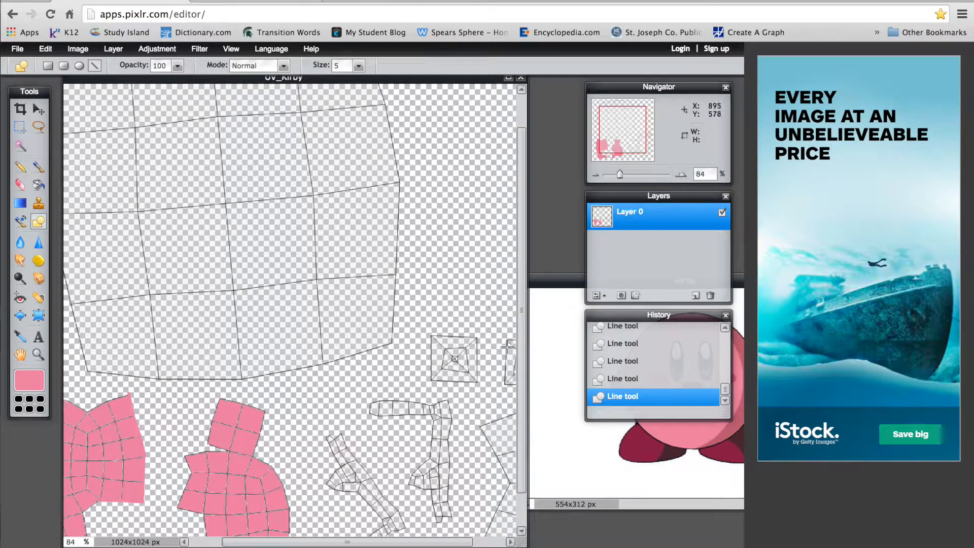
pyautogui.moveTo(524, 348); pyautogui.dragTo(519, 415)
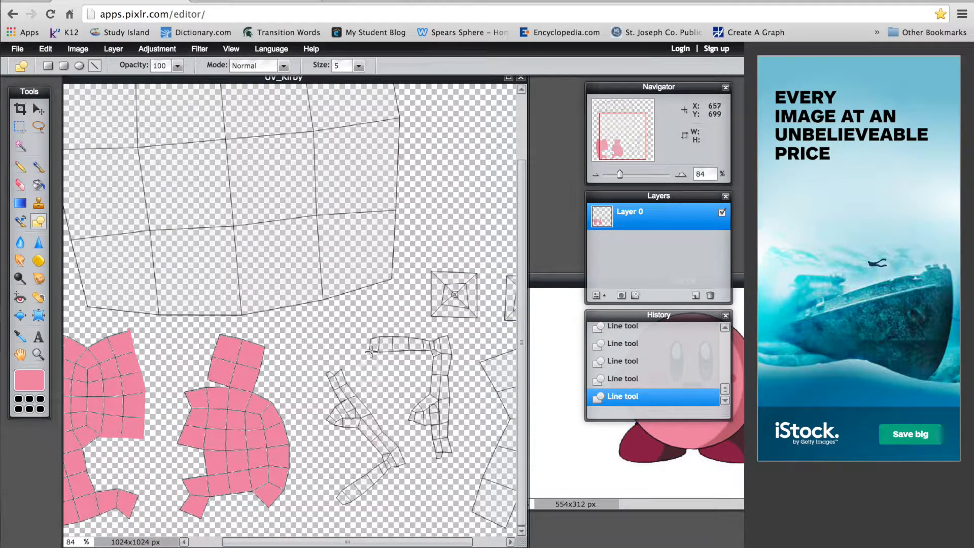
pyautogui.click(20, 400)
pyautogui.click(21, 338)
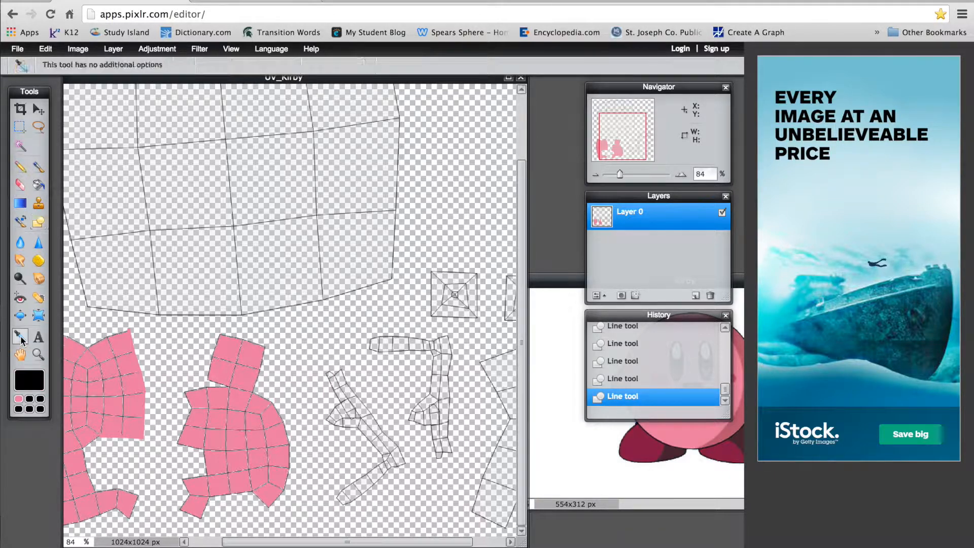
pyautogui.click(632, 453)
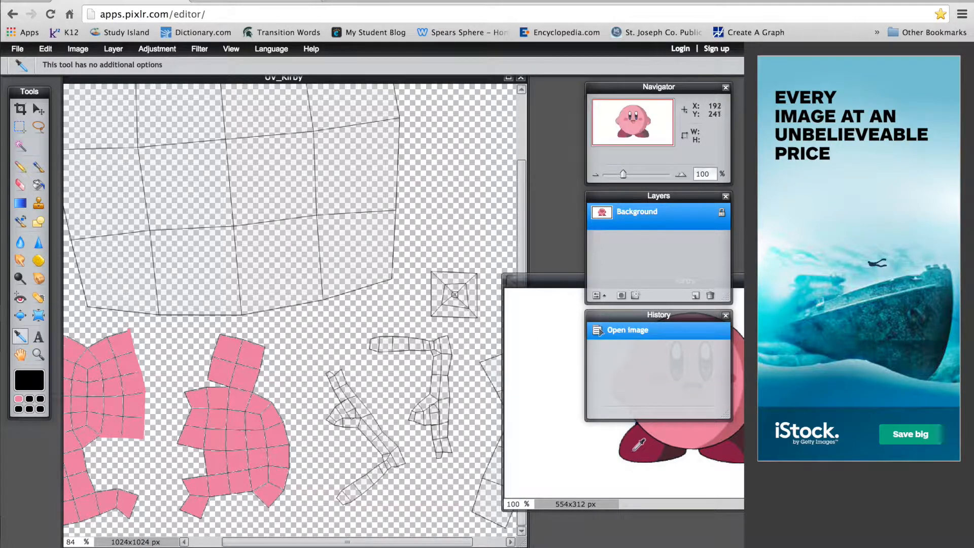
pyautogui.click(635, 449)
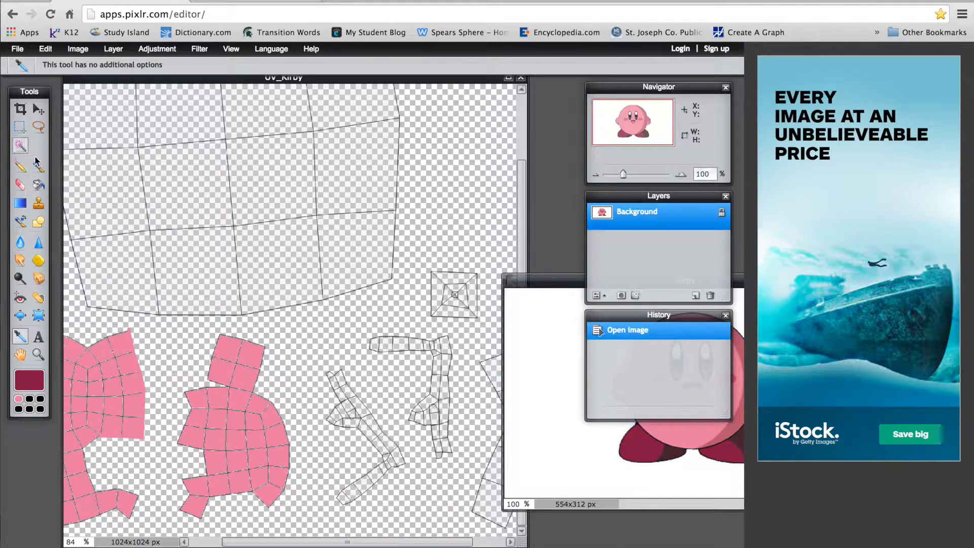
# In UV_Kirby, bucket-fill the six cells of the lower diagonal strip of the unpainted foot piece beside the pink shapes with dark red
pyautogui.click(38, 185)
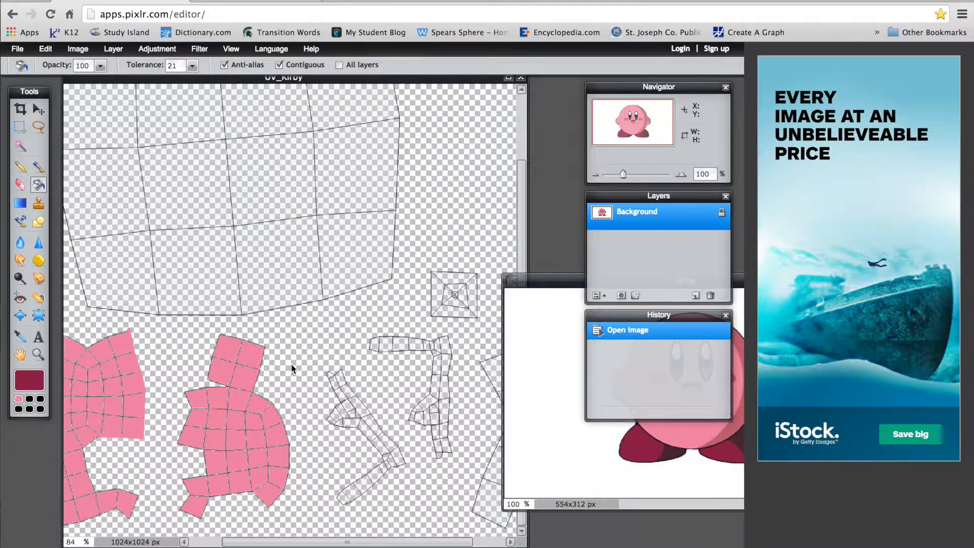
pyautogui.click(294, 78)
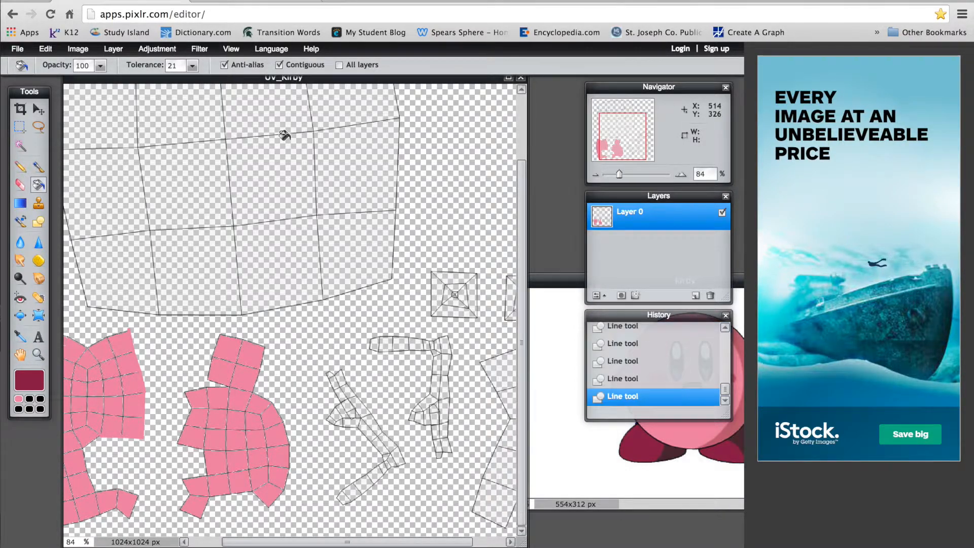
pyautogui.scroll(10, 390, 333)
pyautogui.scroll(3, 389, 333)
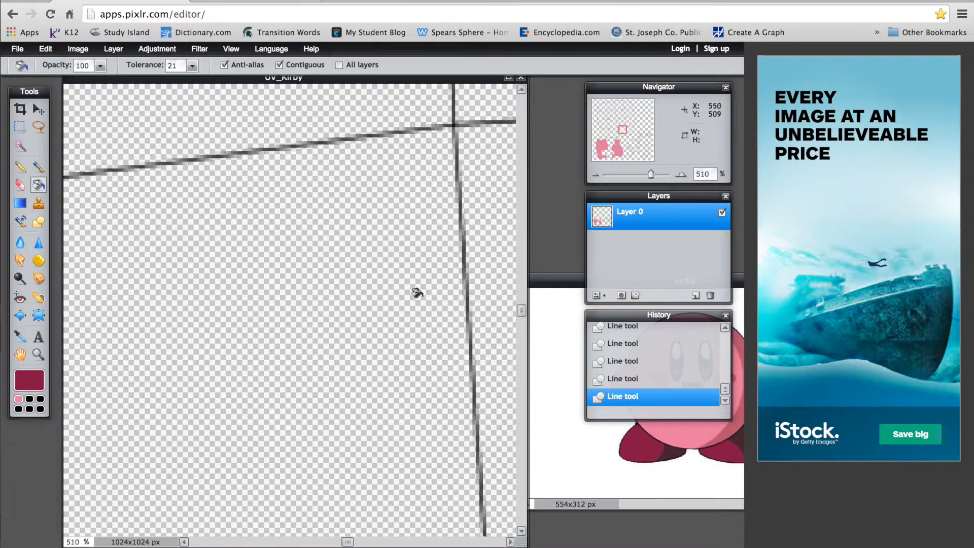
pyautogui.scroll(-8, 417, 293)
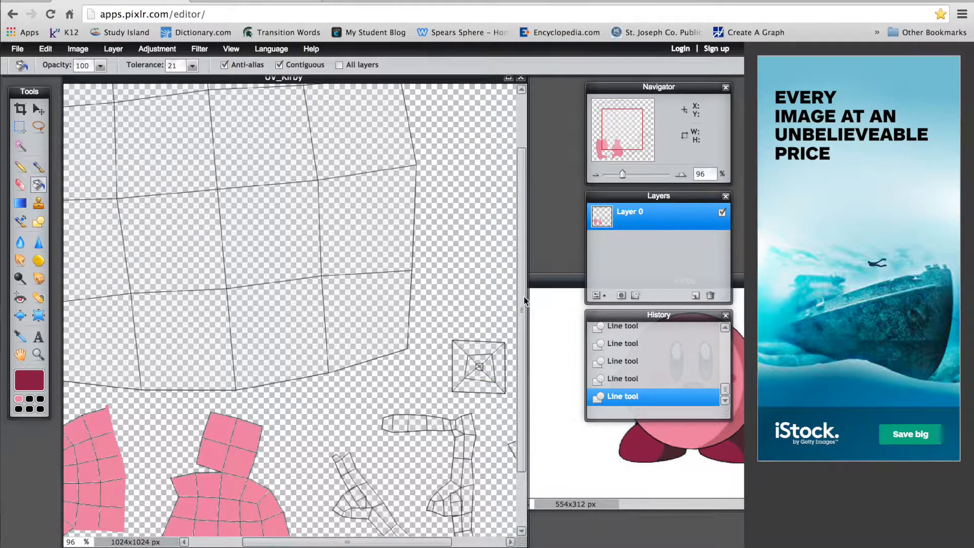
pyautogui.scroll(-3, 457, 415)
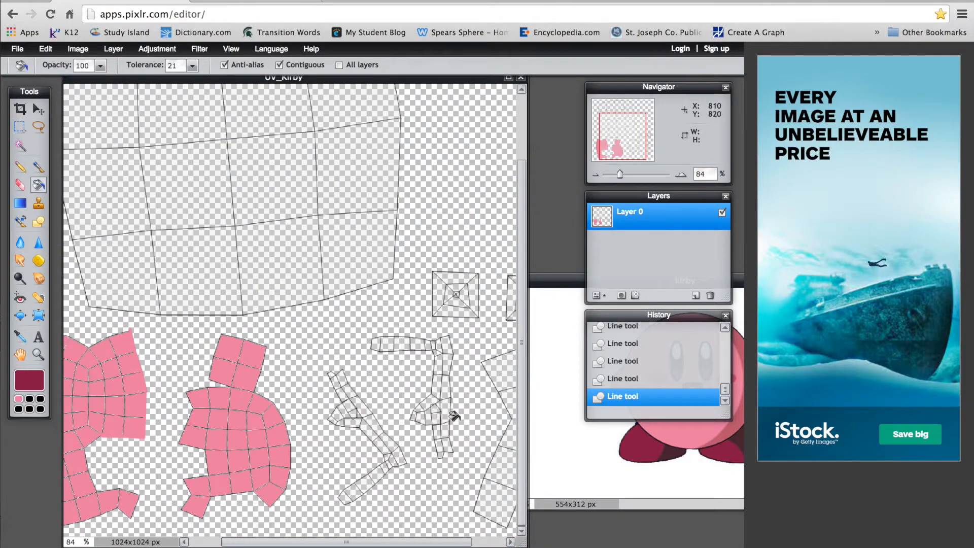
pyautogui.scroll(8, 455, 415)
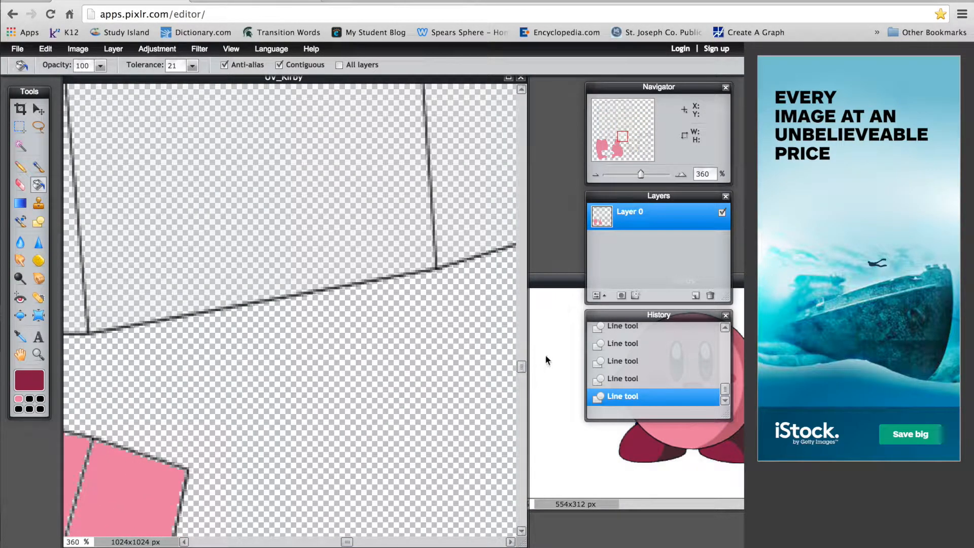
pyautogui.moveTo(519, 365); pyautogui.dragTo(505, 438)
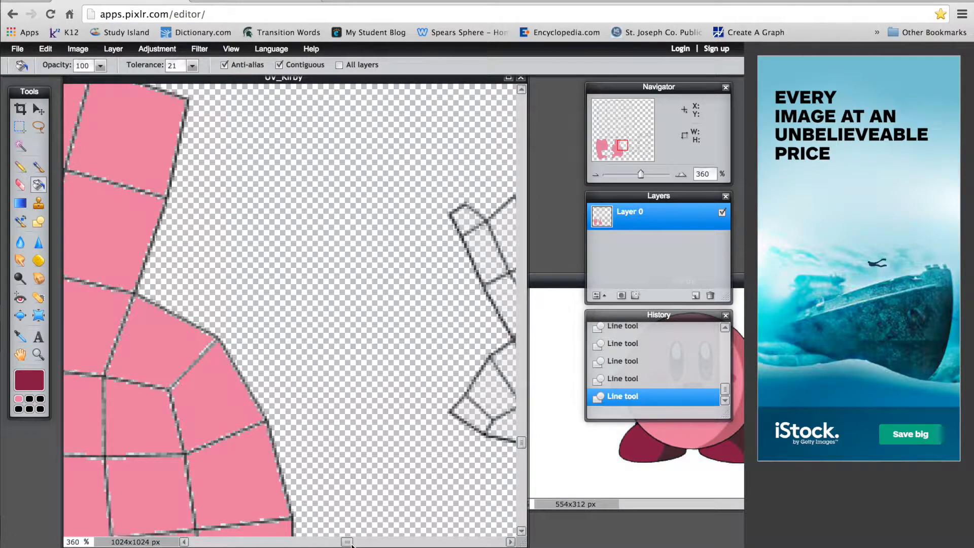
pyautogui.moveTo(350, 543); pyautogui.dragTo(393, 542)
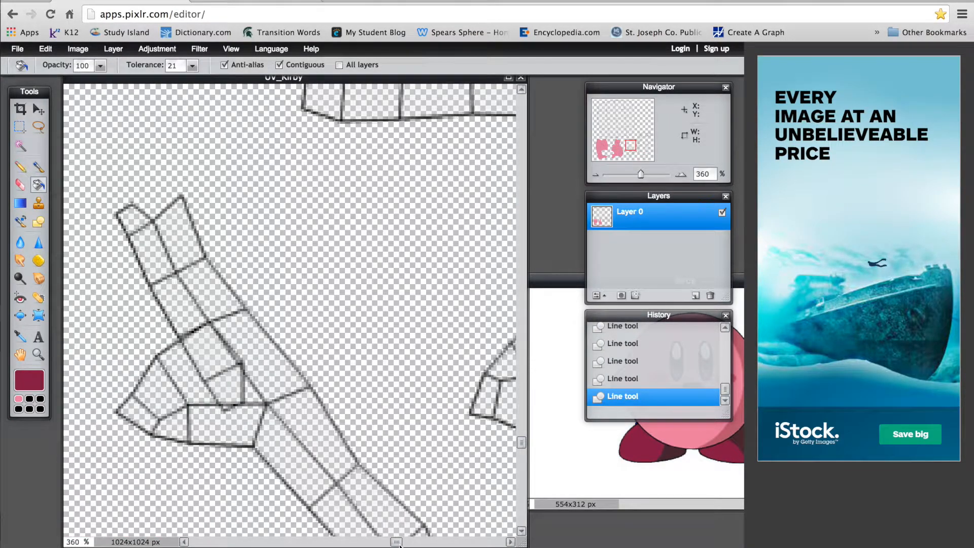
pyautogui.moveTo(525, 441); pyautogui.dragTo(508, 500)
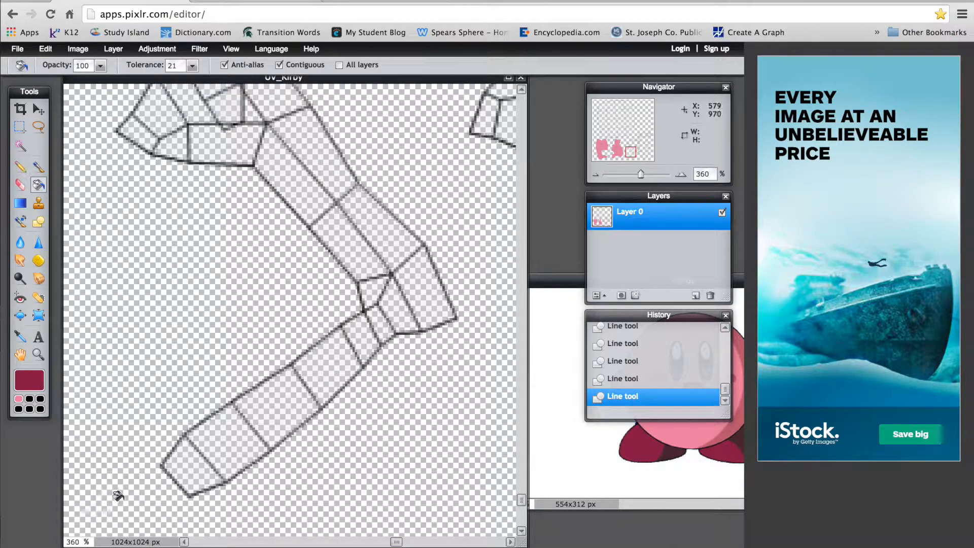
pyautogui.click(185, 460)
pyautogui.click(219, 450)
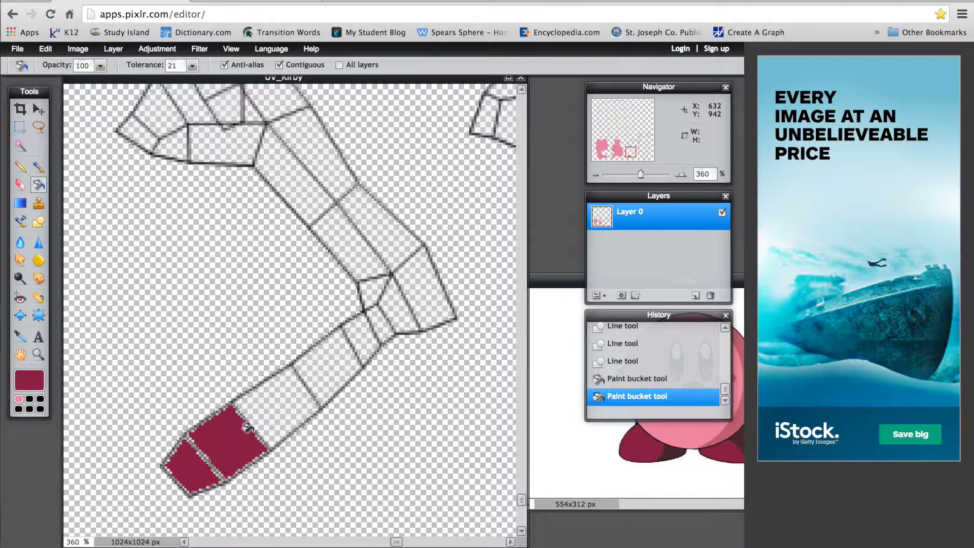
pyautogui.click(281, 409)
pyautogui.click(321, 379)
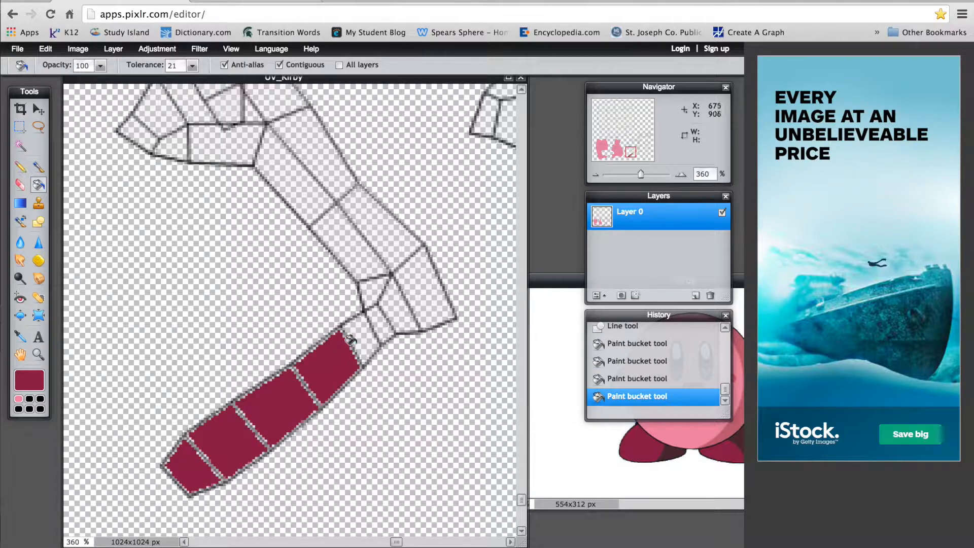
pyautogui.click(356, 337)
pyautogui.click(375, 321)
# Fill the cells around the bend and the two-column section above it on the same foot piece with dark red
pyautogui.click(366, 271)
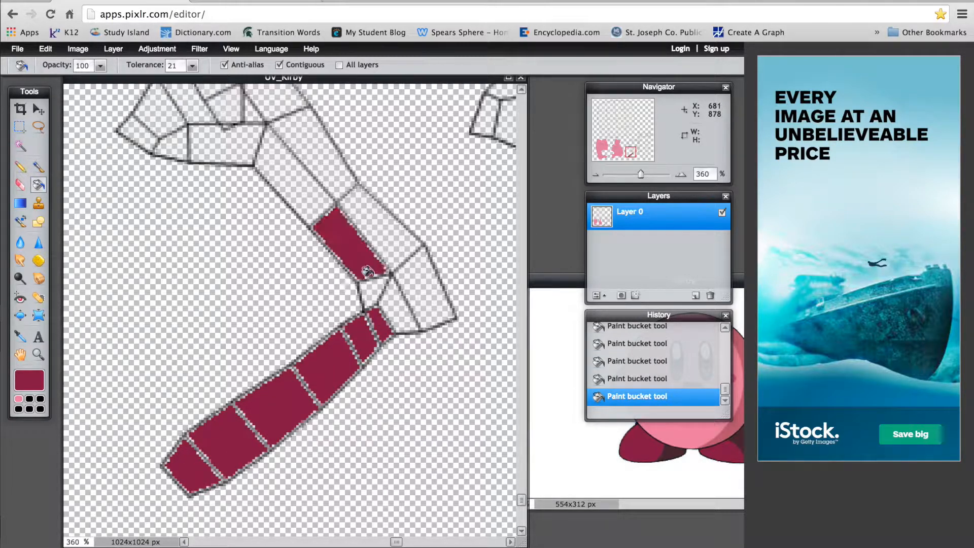
pyautogui.click(373, 285)
pyautogui.click(394, 304)
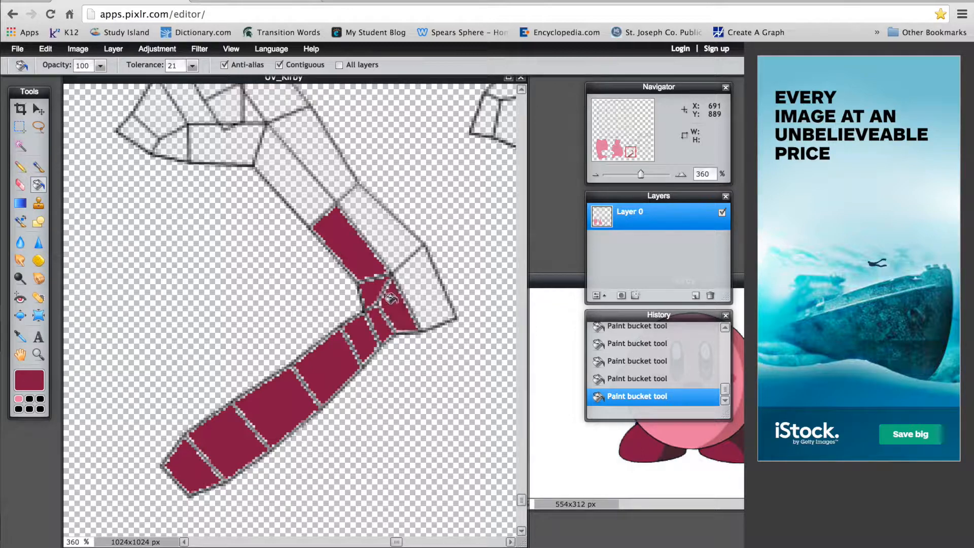
pyautogui.click(413, 275)
pyautogui.click(397, 246)
pyautogui.click(316, 154)
pyautogui.click(297, 168)
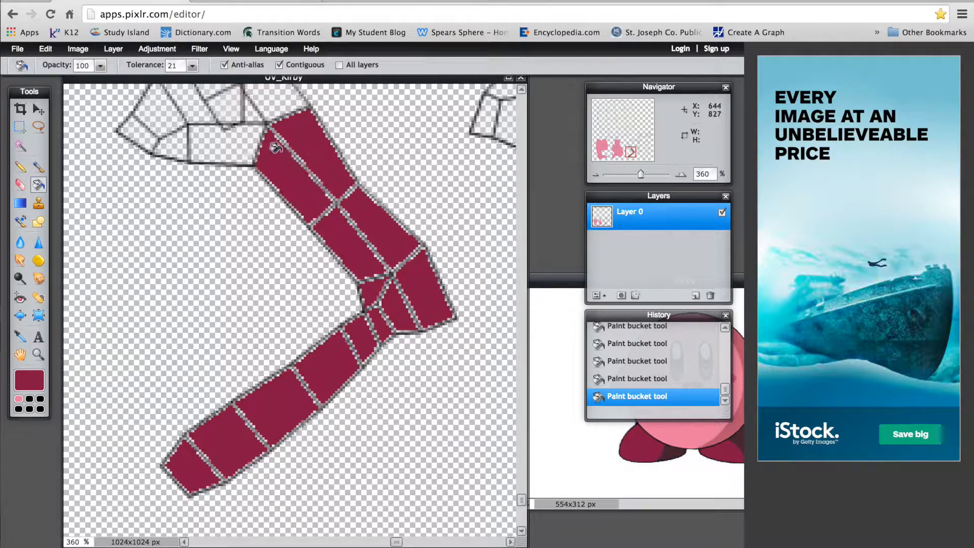
# Fill the cells of the foot piece's side flap and the junction beside it with dark red
pyautogui.click(250, 92)
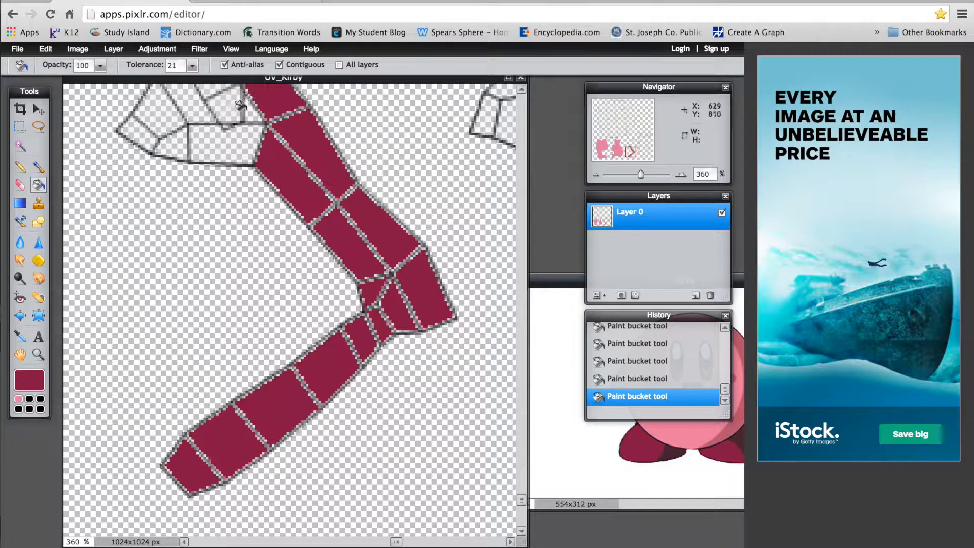
pyautogui.click(230, 114)
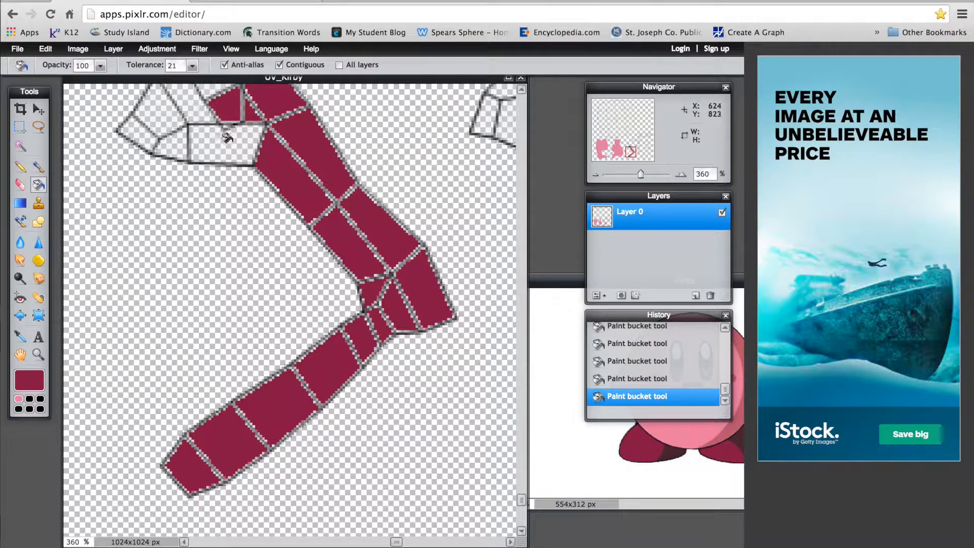
pyautogui.click(227, 137)
pyautogui.click(196, 108)
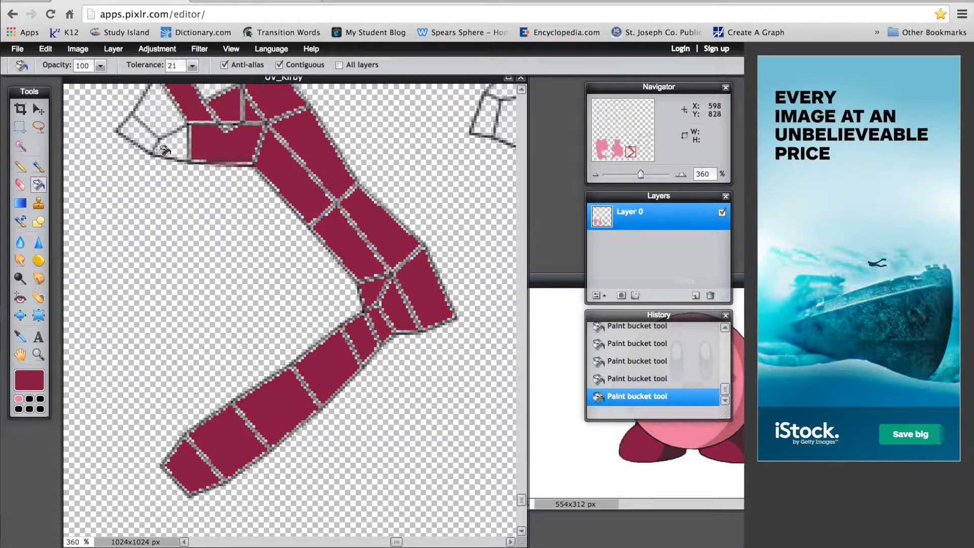
pyautogui.click(162, 121)
pyautogui.click(164, 137)
pyautogui.click(148, 136)
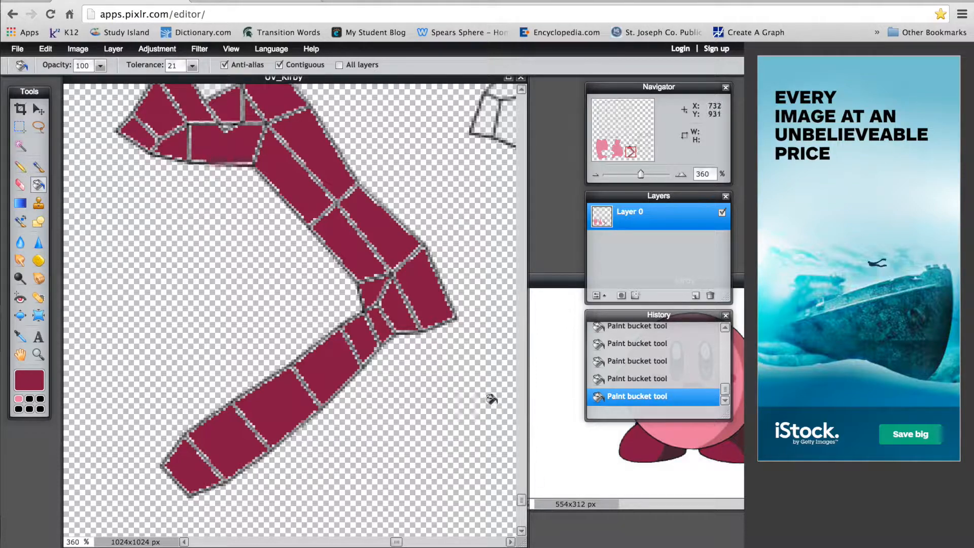
# Fill the remaining empty junction cell and the five cells of the upper arm of the first foot piece with dark red
pyautogui.scroll(-2, 491, 395)
pyautogui.scroll(2, 485, 390)
pyautogui.moveTo(519, 504); pyautogui.dragTo(521, 440)
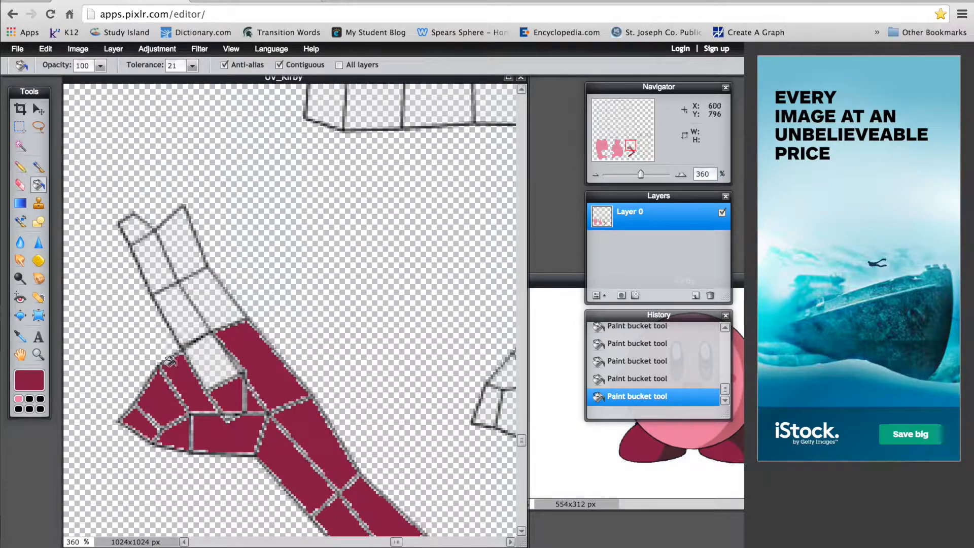
pyautogui.click(218, 374)
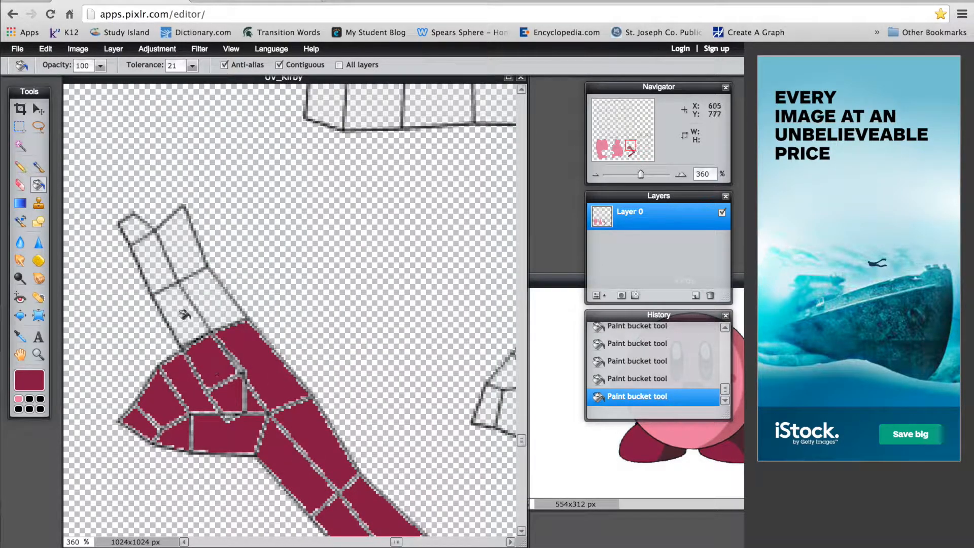
pyautogui.click(184, 314)
pyautogui.click(198, 286)
pyautogui.click(180, 249)
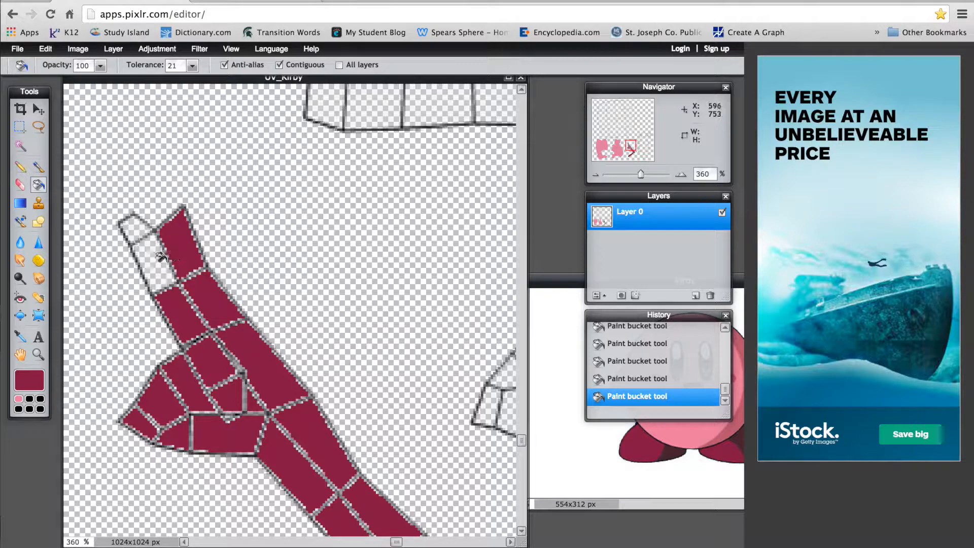
pyautogui.click(155, 253)
pyautogui.click(131, 225)
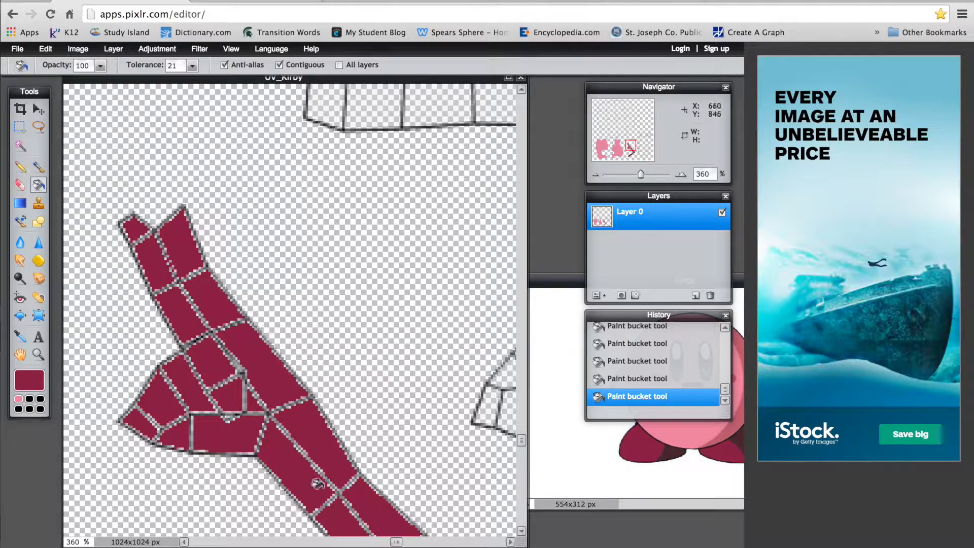
# Fill the six cells of the horizontal strip on the second foot piece with dark red
pyautogui.moveTo(397, 543); pyautogui.dragTo(434, 543)
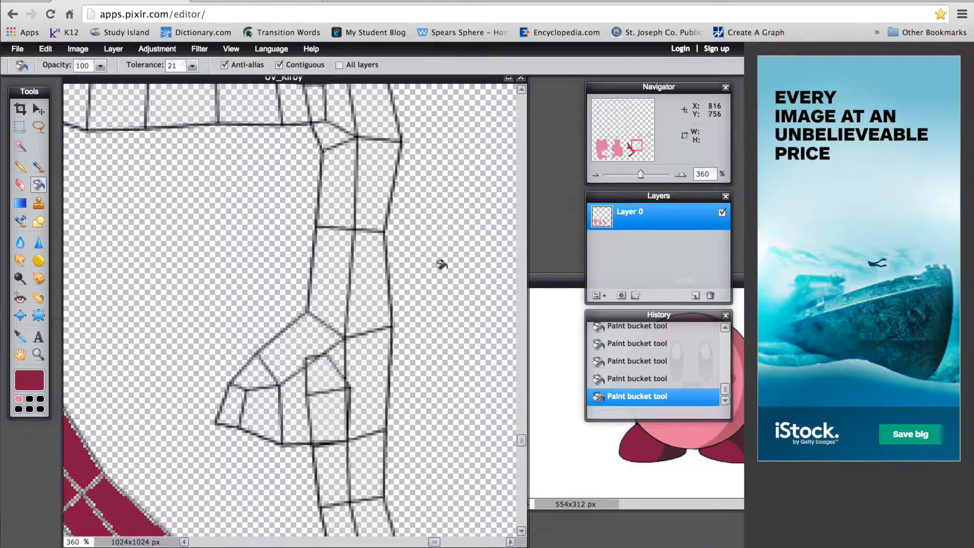
pyautogui.moveTo(521, 440); pyautogui.dragTo(523, 412)
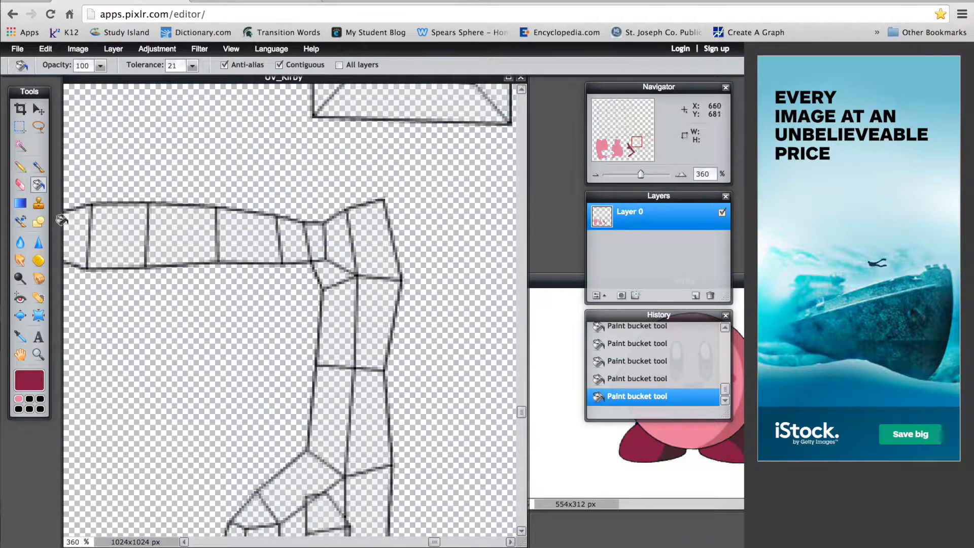
pyautogui.click(84, 226)
pyautogui.click(101, 225)
pyautogui.click(163, 218)
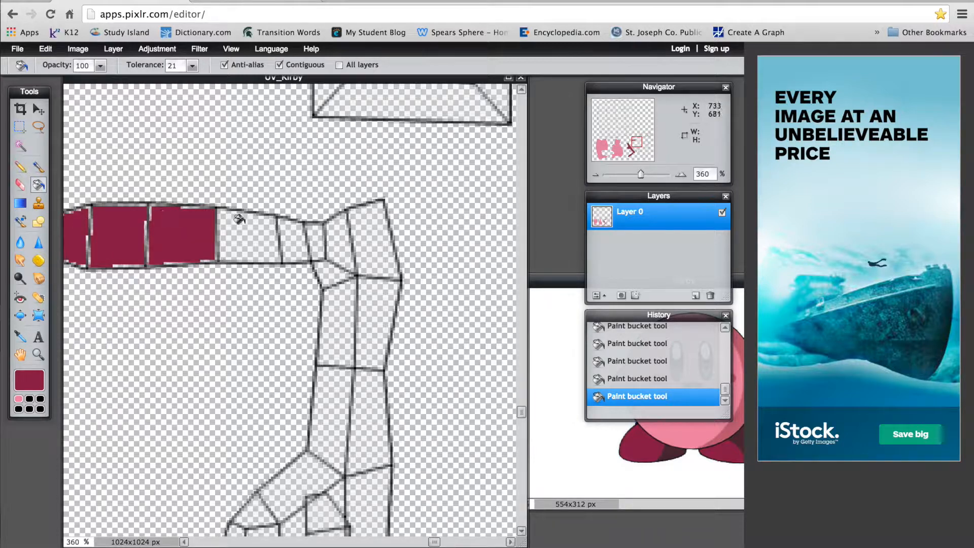
pyautogui.click(249, 220)
pyautogui.click(287, 232)
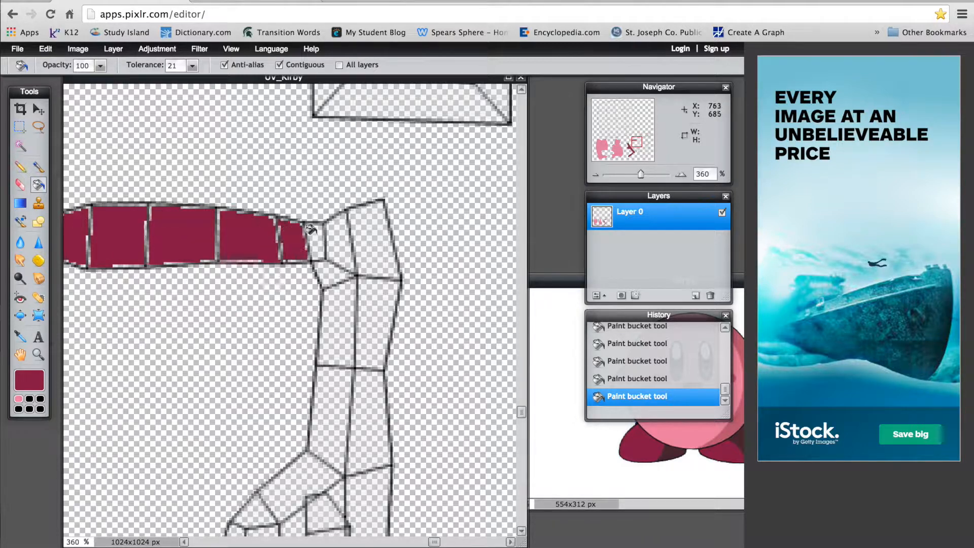
pyautogui.click(311, 234)
# Fill the second foot piece's three corner cells and the two cells directly beneath them with dark red
pyautogui.click(331, 229)
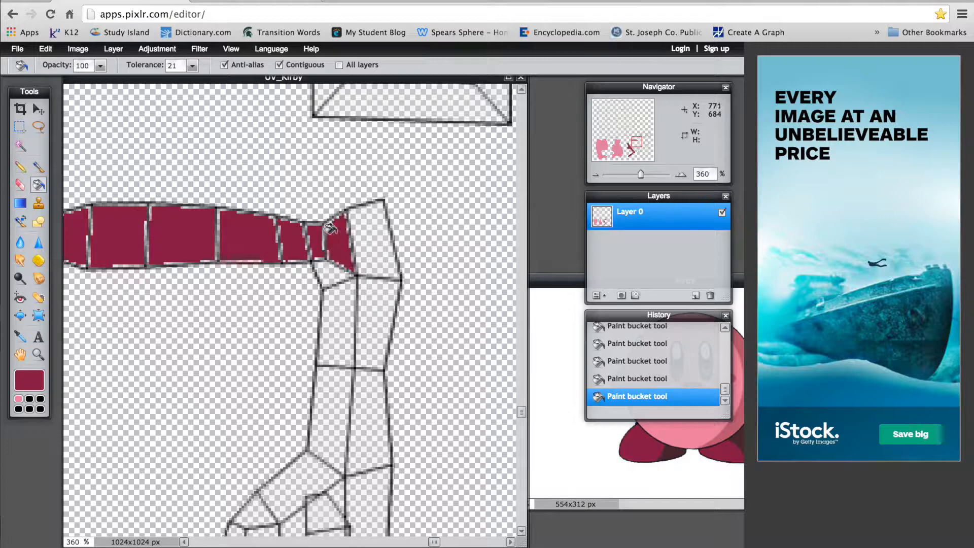
pyautogui.click(367, 231)
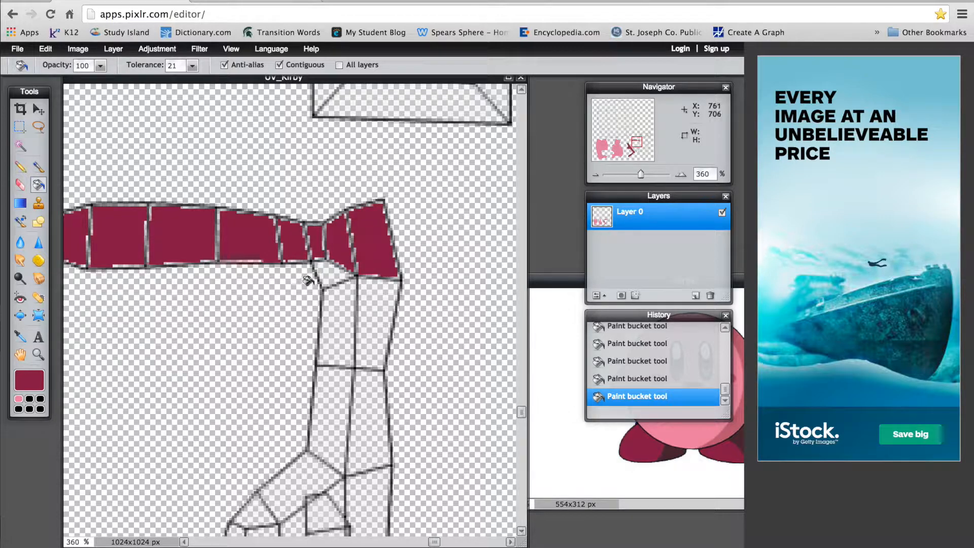
pyautogui.click(331, 269)
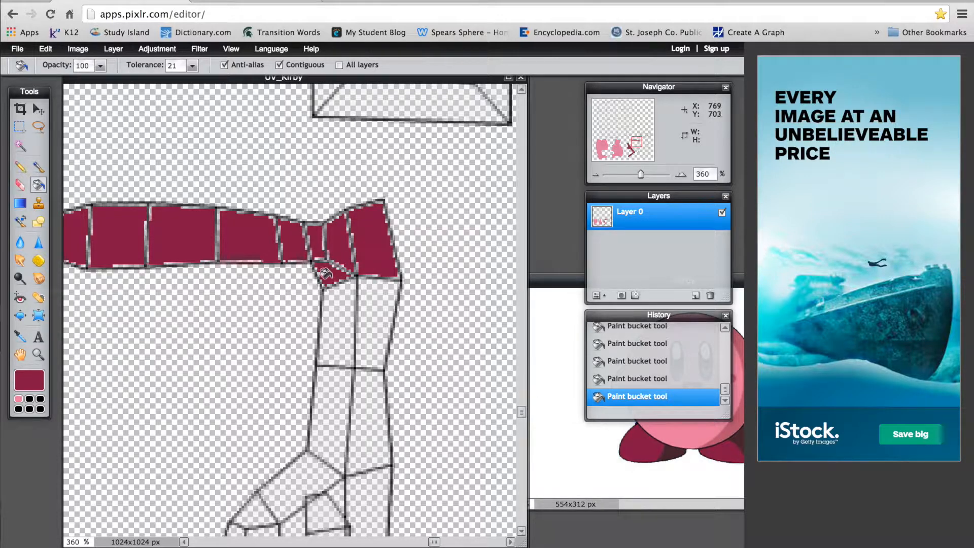
pyautogui.click(336, 320)
pyautogui.click(360, 319)
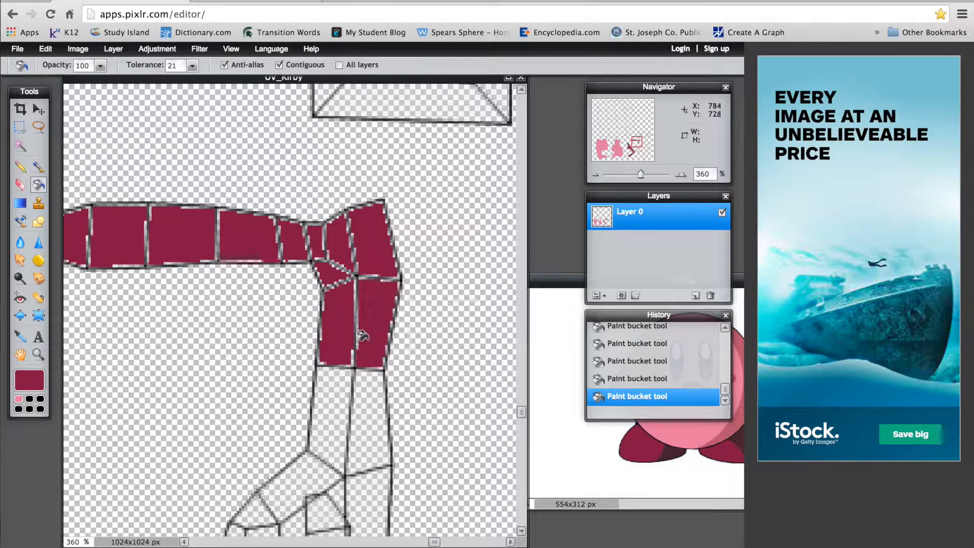
# Fill the middle cells of the second foot piece's vertical strip and the first cells where the side flap joins it with dark red
pyautogui.click(354, 440)
pyautogui.click(335, 443)
pyautogui.click(325, 476)
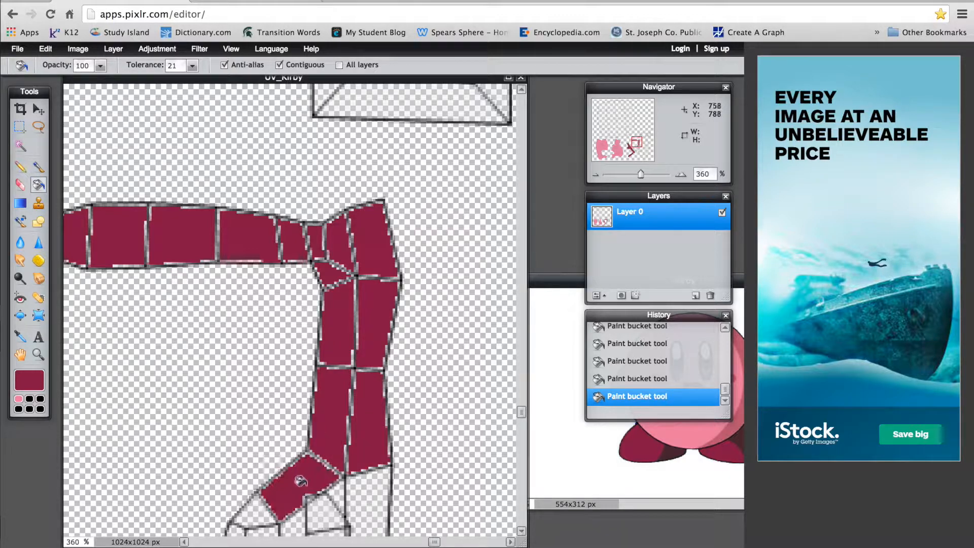
pyautogui.click(316, 504)
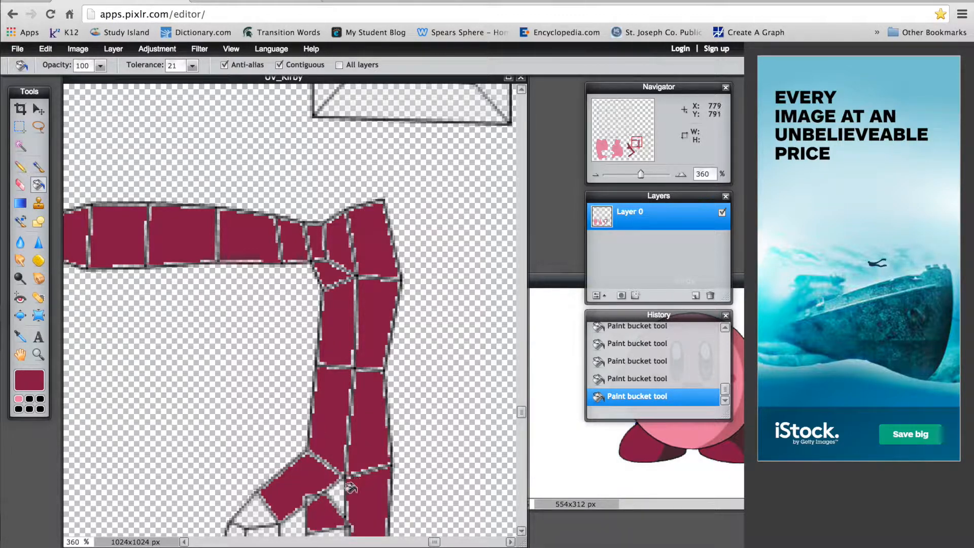
# Fill the five cells at the lower end of the second foot piece's vertical strip with dark red
pyautogui.moveTo(526, 414); pyautogui.dragTo(508, 469)
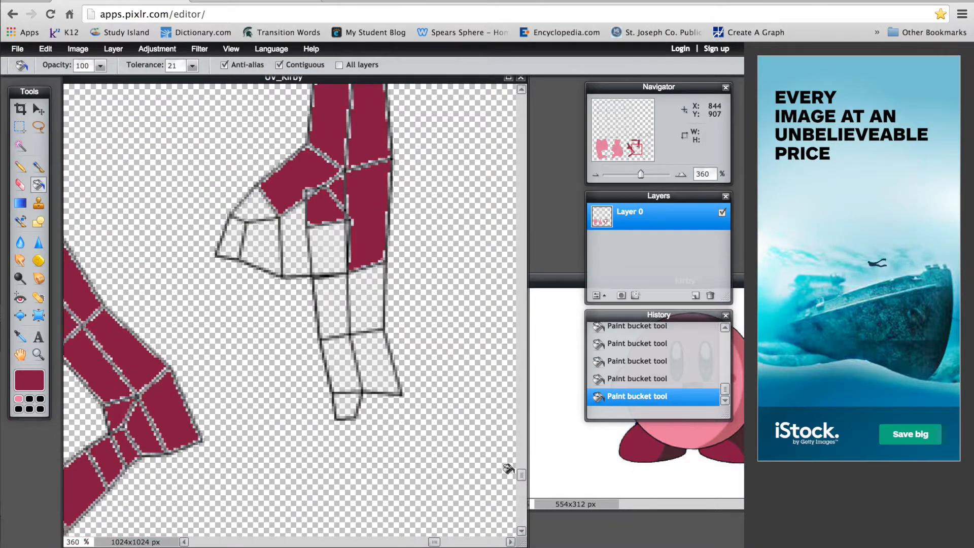
pyautogui.click(345, 404)
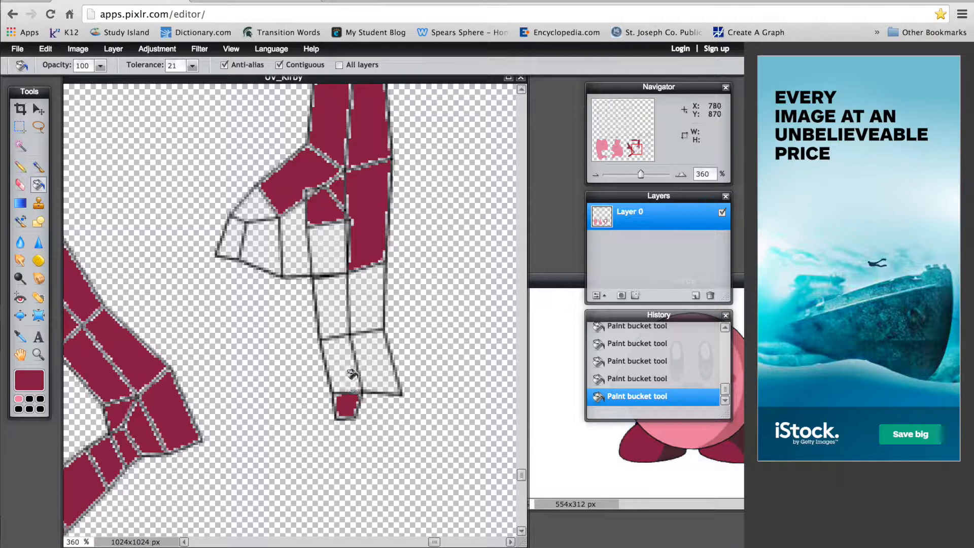
pyautogui.click(351, 371)
pyautogui.click(368, 371)
pyautogui.click(369, 308)
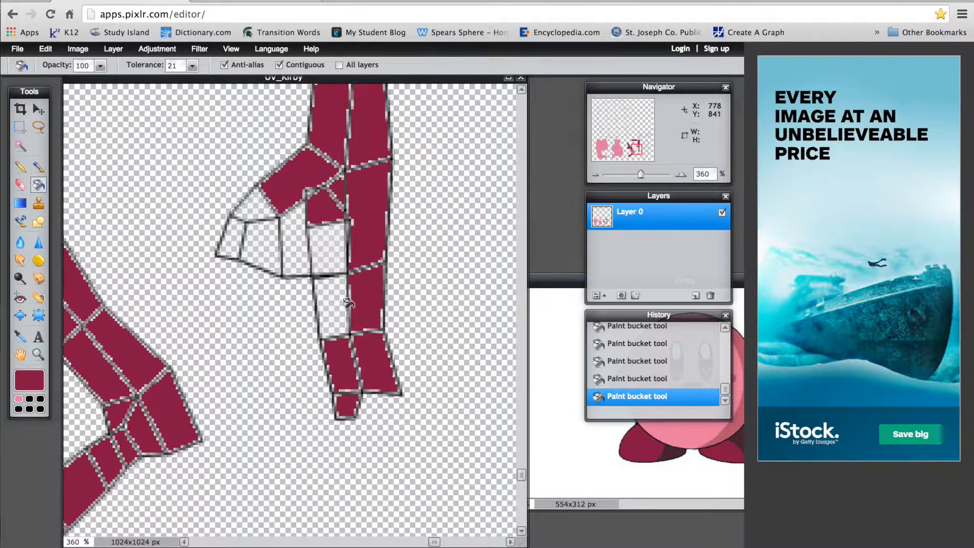
pyautogui.click(332, 303)
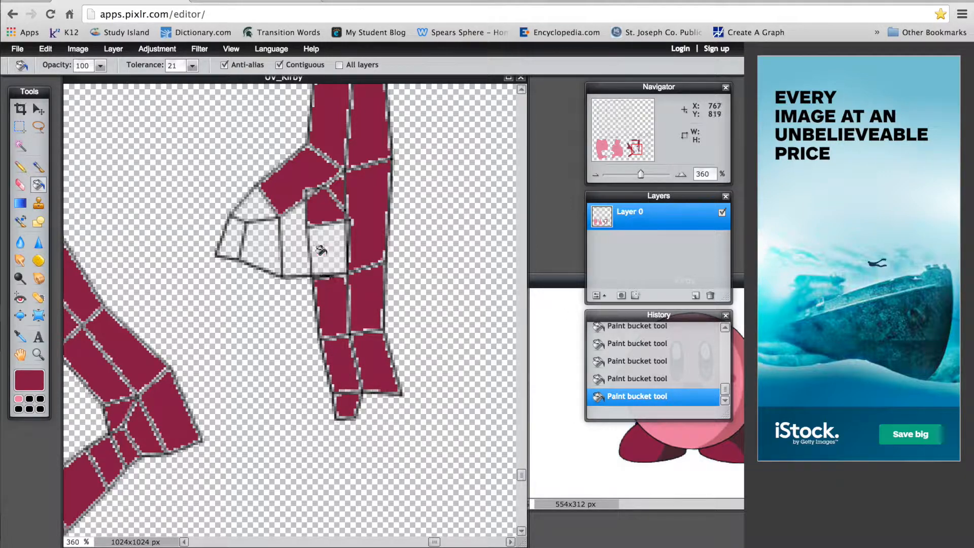
# Fill the remaining four side-flap cells and the adjoining empty strip cell of the second foot piece with dark red
pyautogui.click(270, 226)
pyautogui.click(284, 228)
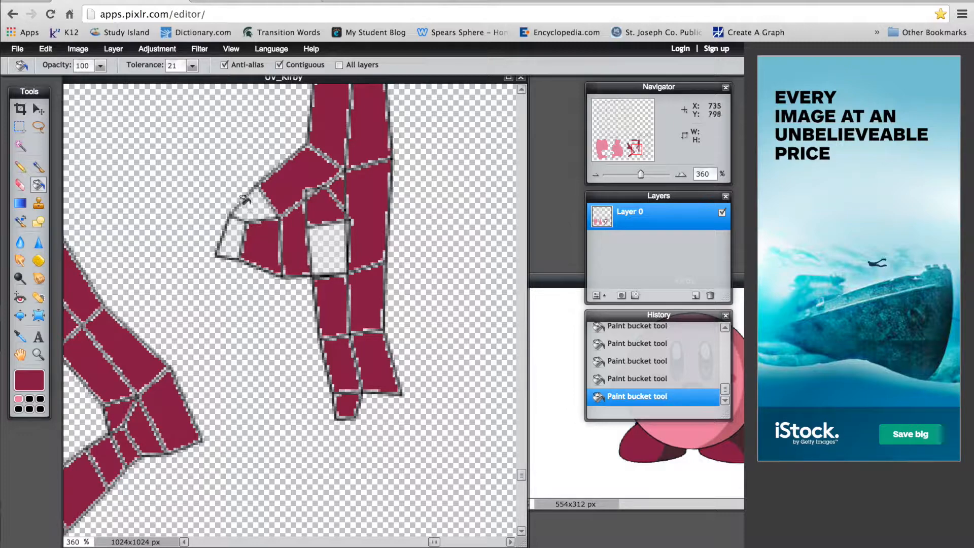
pyautogui.click(246, 205)
pyautogui.click(230, 230)
pyautogui.click(319, 243)
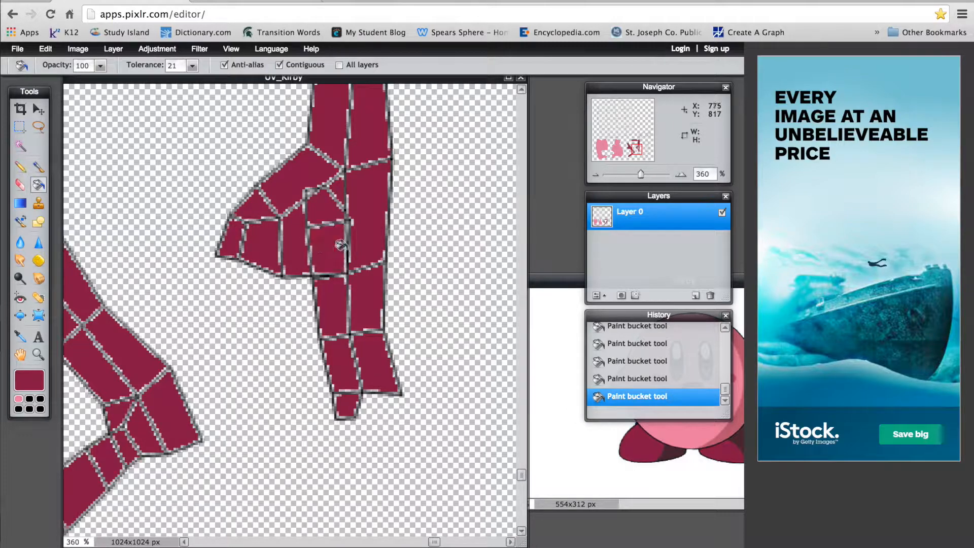
# Set the paint colour to pure red, hex ff0000
pyautogui.scroll(1, 414, 330)
pyautogui.scroll(-5, 415, 330)
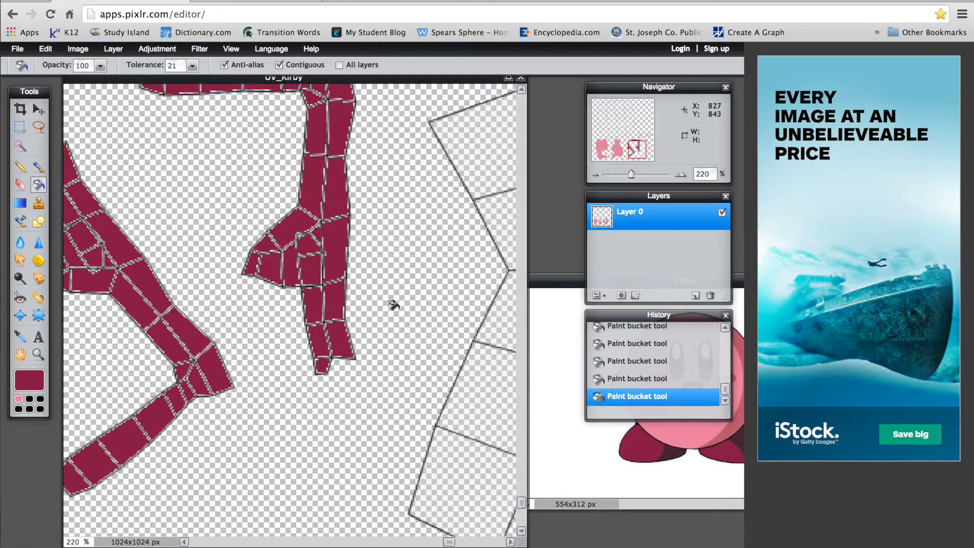
pyautogui.scroll(-3, 391, 303)
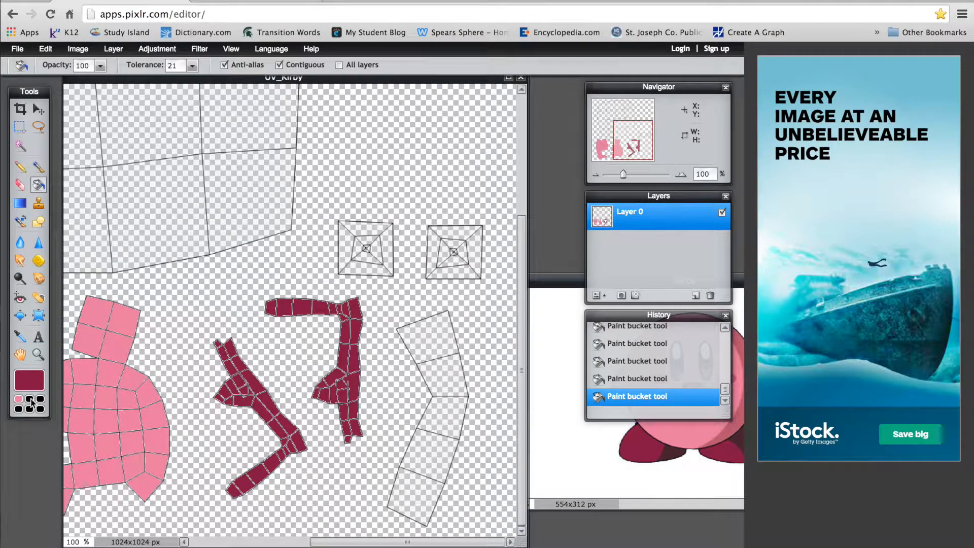
pyautogui.click(37, 379)
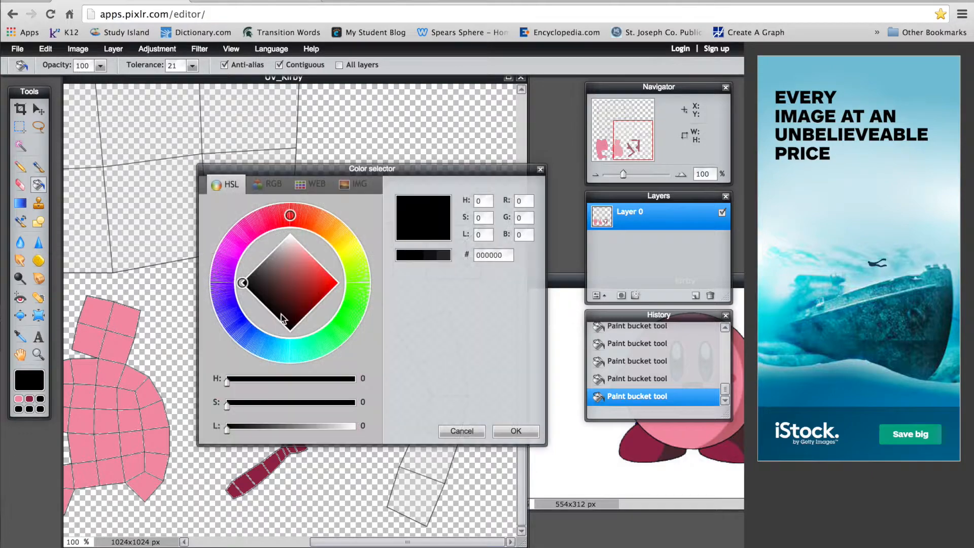
pyautogui.moveTo(305, 292); pyautogui.dragTo(338, 283)
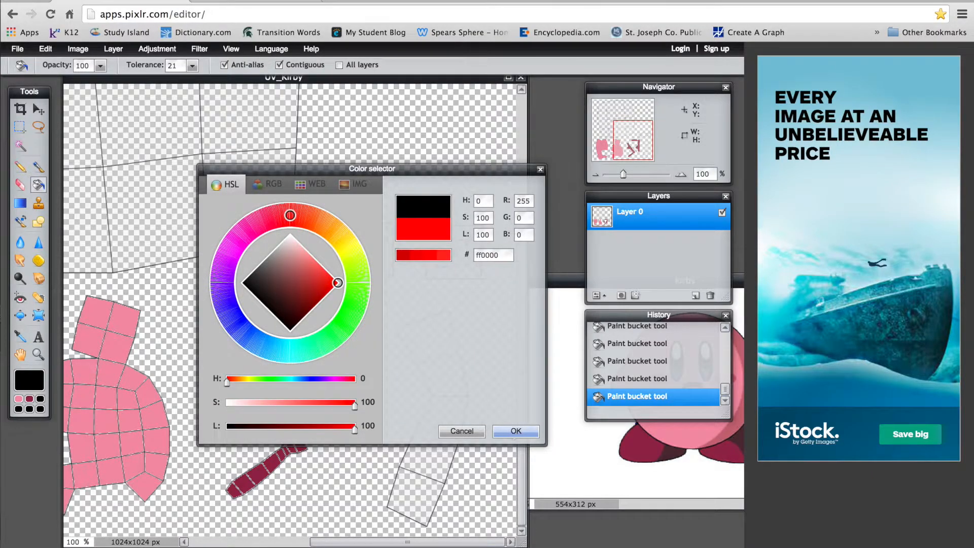
pyautogui.click(515, 431)
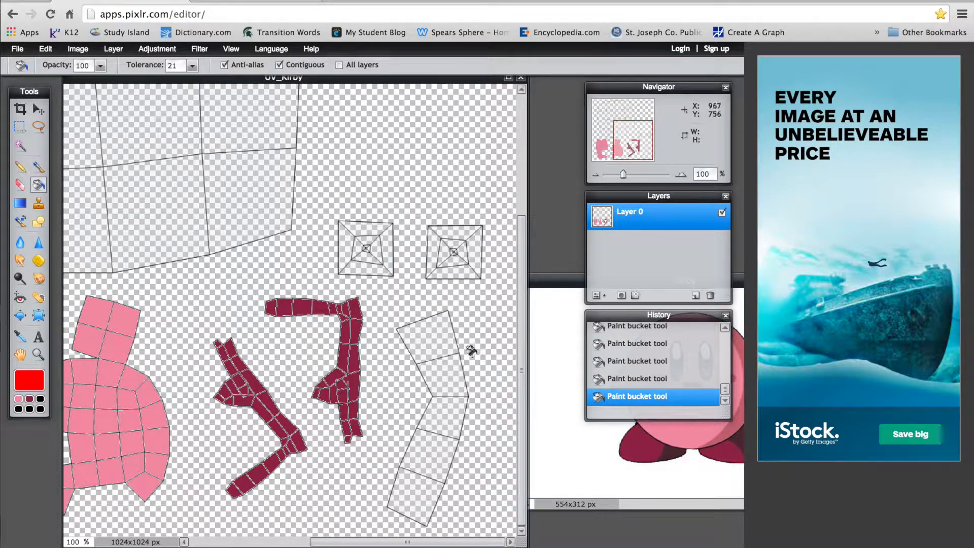
# Fill the five cells of the curved strip beside the foot pieces with red
pyautogui.click(439, 346)
pyautogui.click(453, 377)
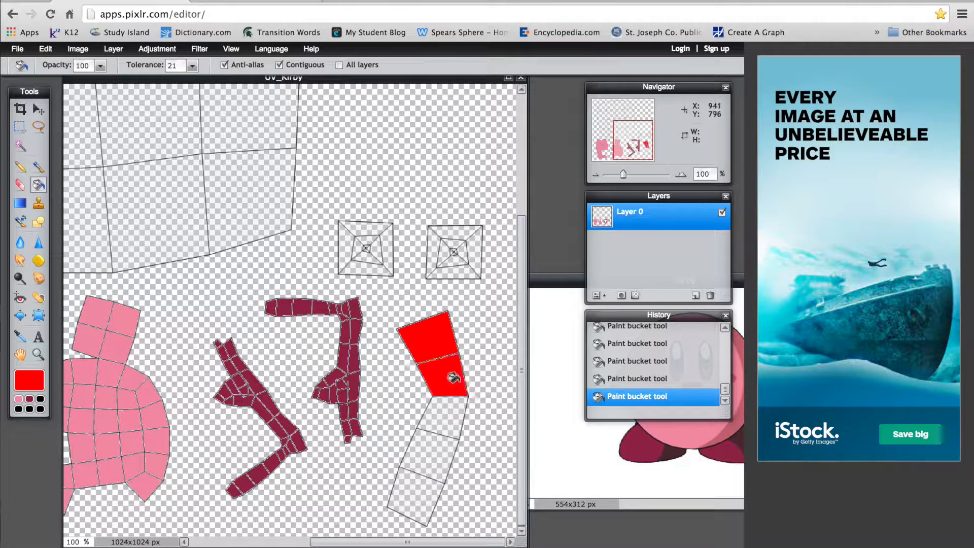
pyautogui.click(440, 422)
pyautogui.click(431, 454)
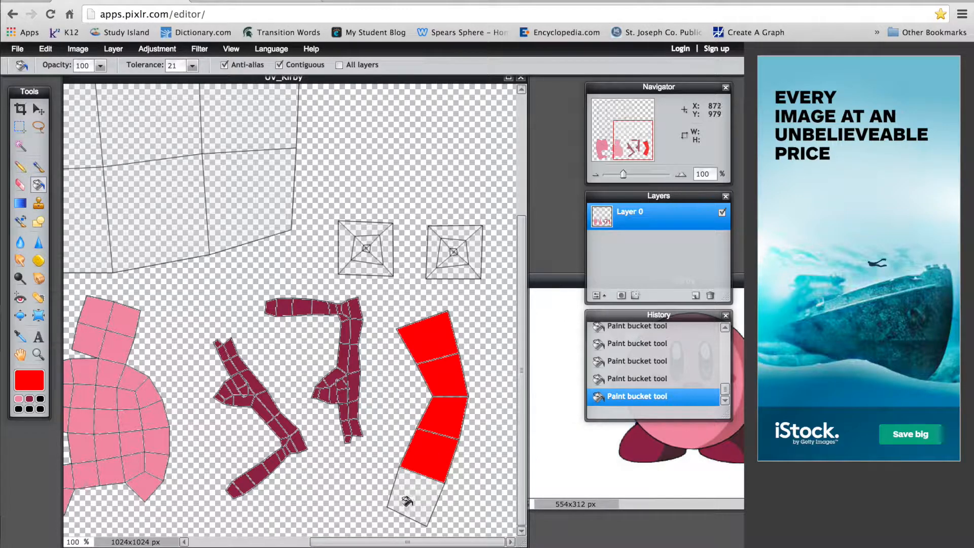
pyautogui.click(408, 501)
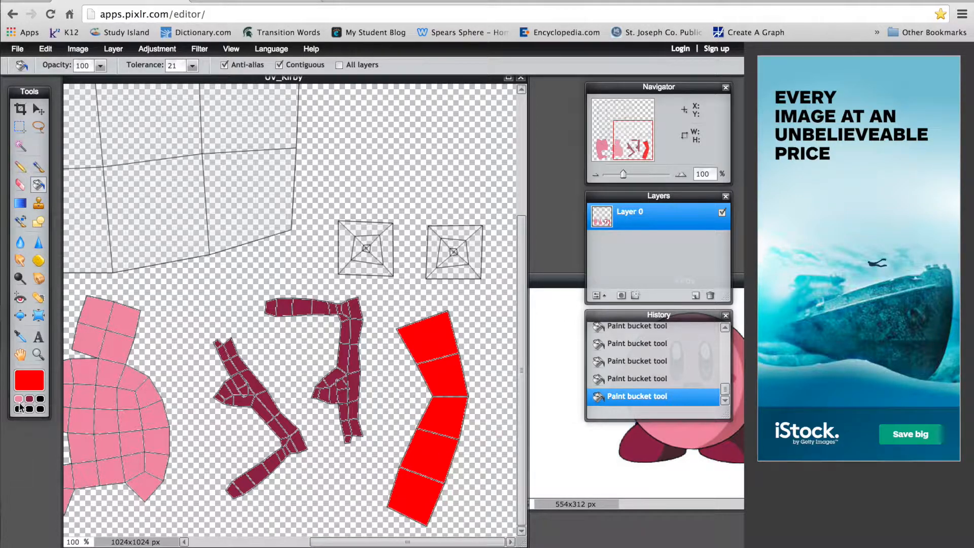
# Switch the paint colour back to the saved pink and fill the inner and outer ring cells of the first square piece
pyautogui.scroll(3, 365, 224)
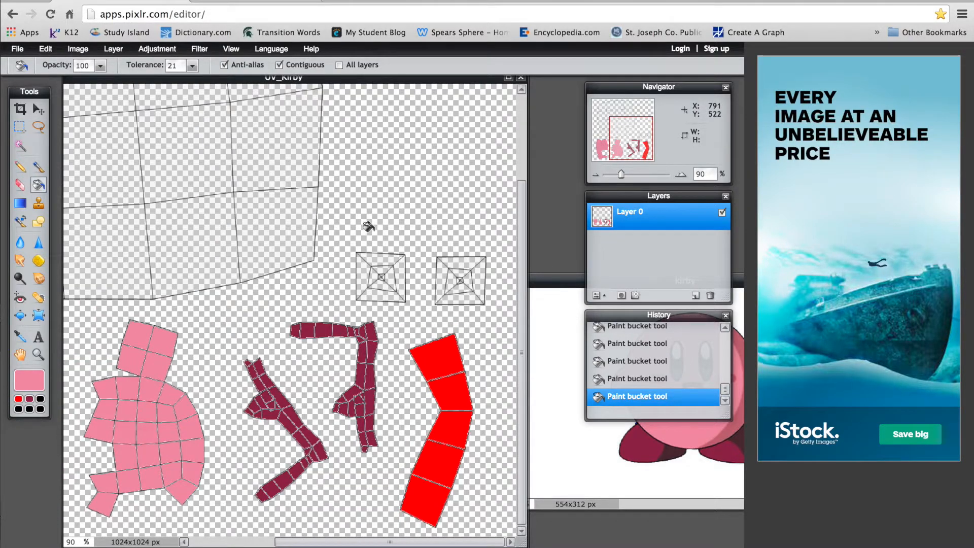
pyautogui.scroll(4, 367, 224)
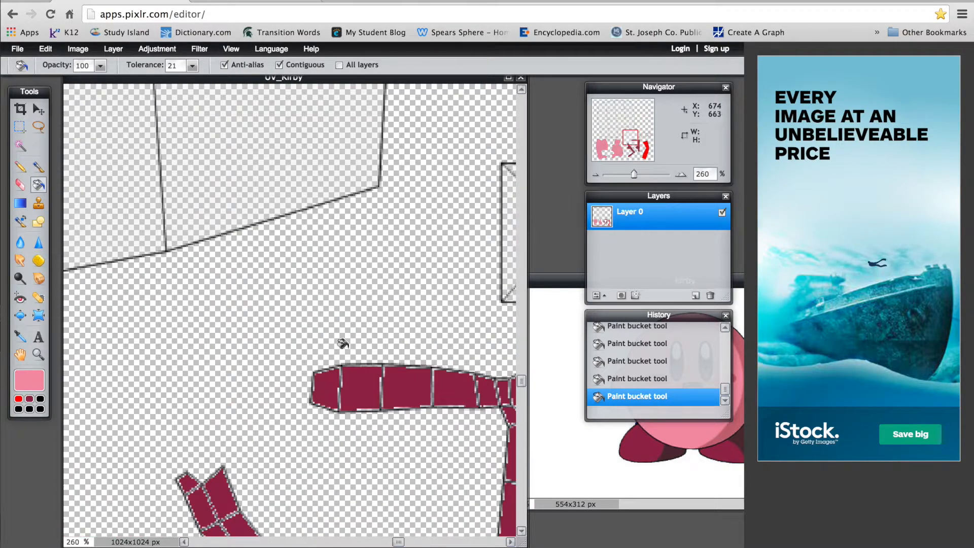
pyautogui.moveTo(399, 543); pyautogui.dragTo(499, 518)
pyautogui.hscroll(-5, 490, 519)
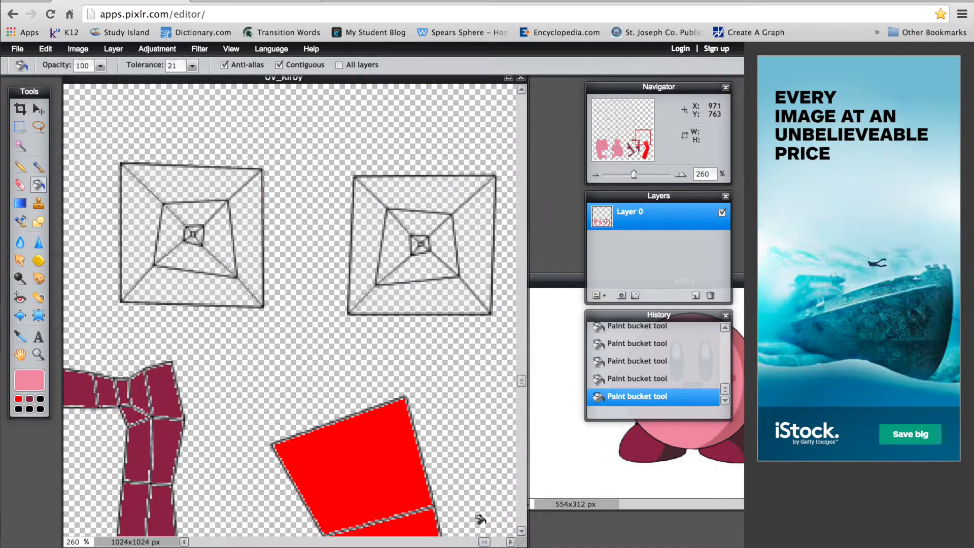
pyautogui.click(169, 277)
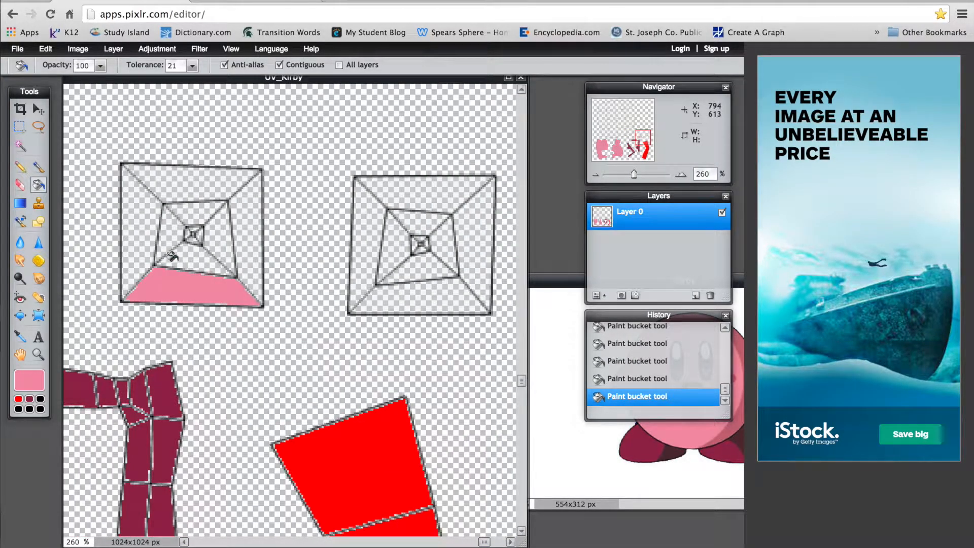
pyautogui.click(173, 254)
pyautogui.click(168, 236)
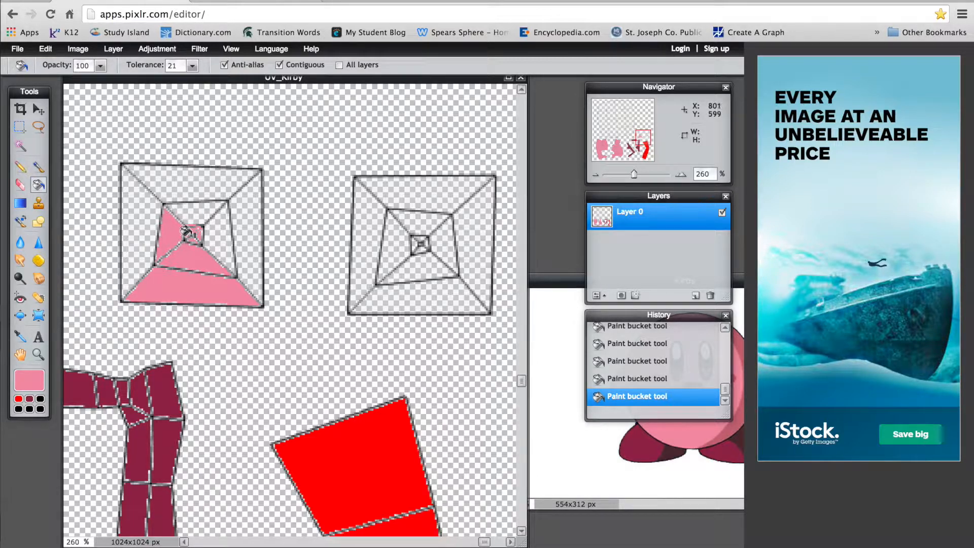
pyautogui.click(212, 235)
pyautogui.click(195, 216)
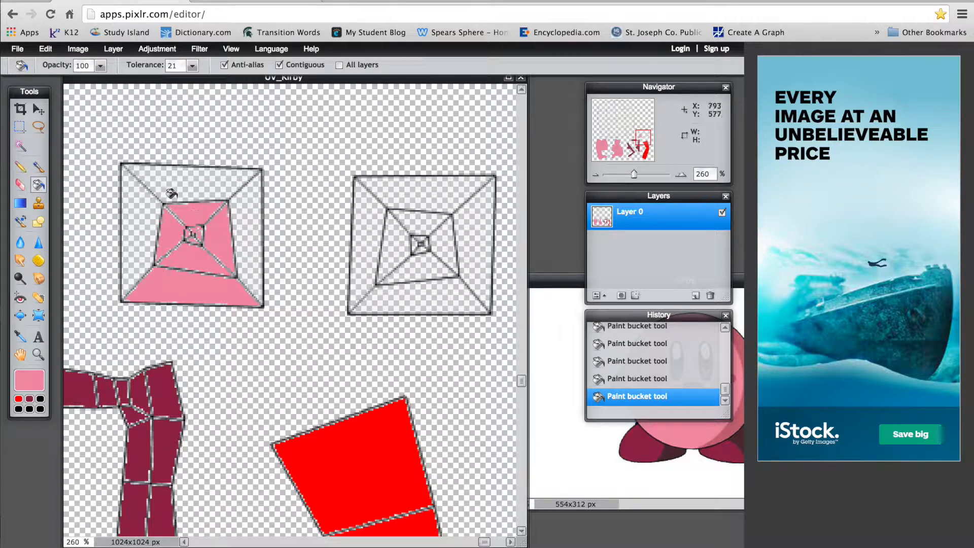
pyautogui.click(164, 185)
pyautogui.click(147, 198)
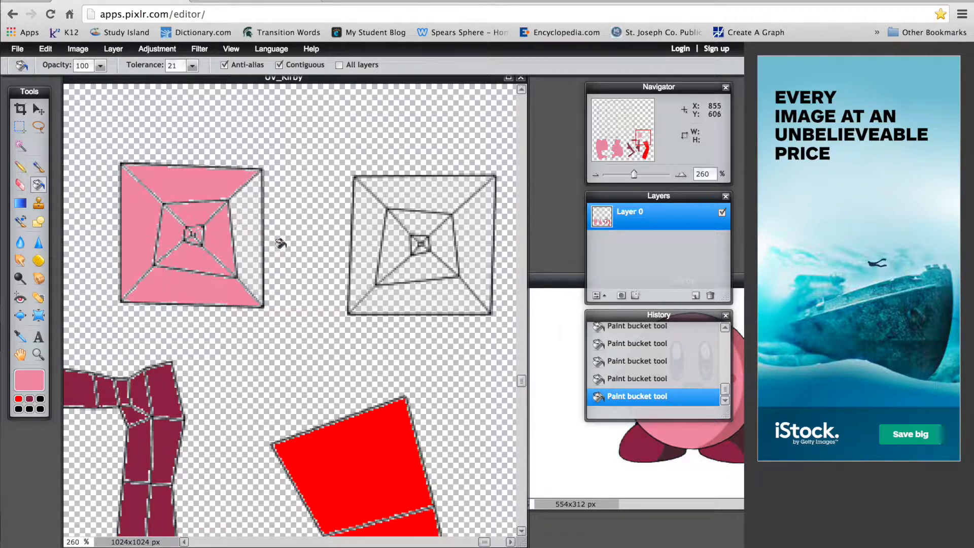
pyautogui.click(255, 239)
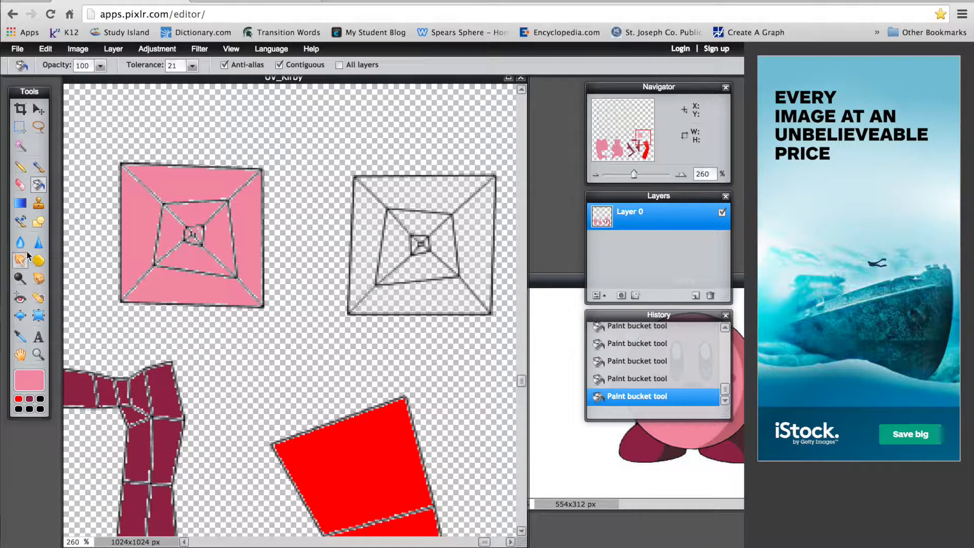
# Choose the rectangle shape and set its fill colour to the current pink, hex f095a8
pyautogui.click(39, 221)
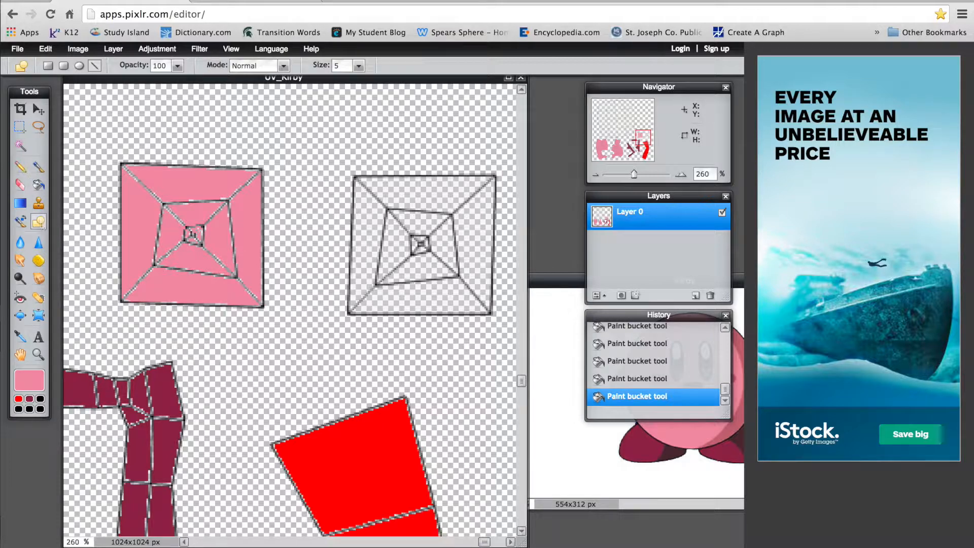
pyautogui.click(49, 66)
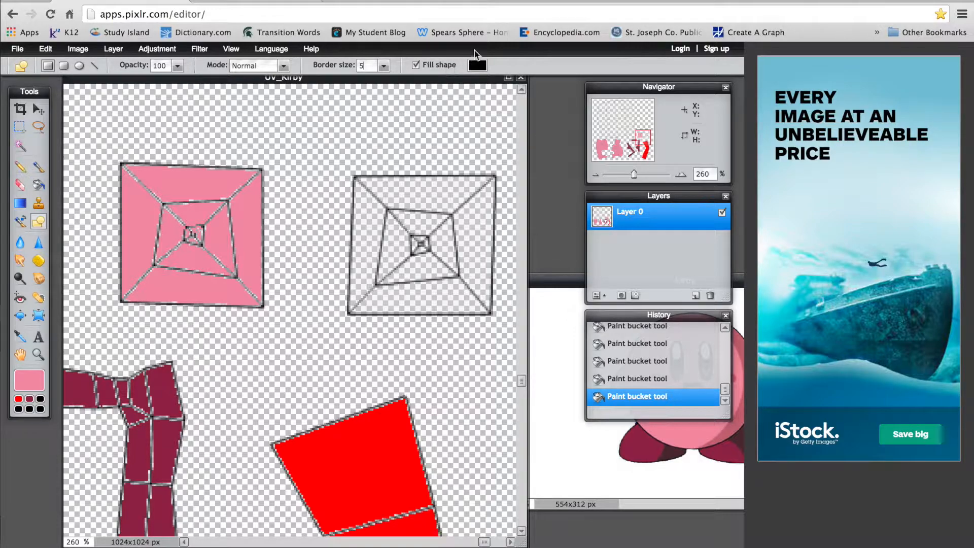
pyautogui.click(478, 66)
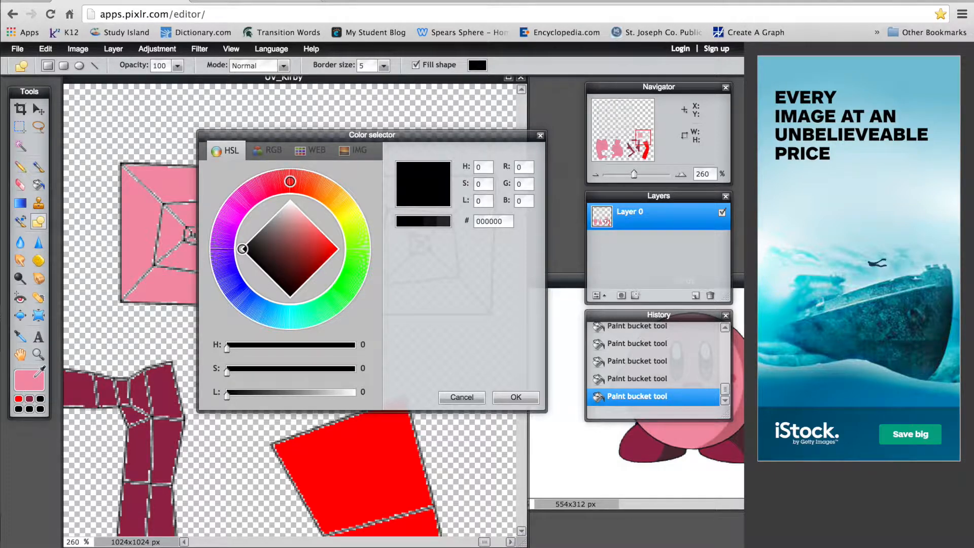
pyautogui.click(34, 378)
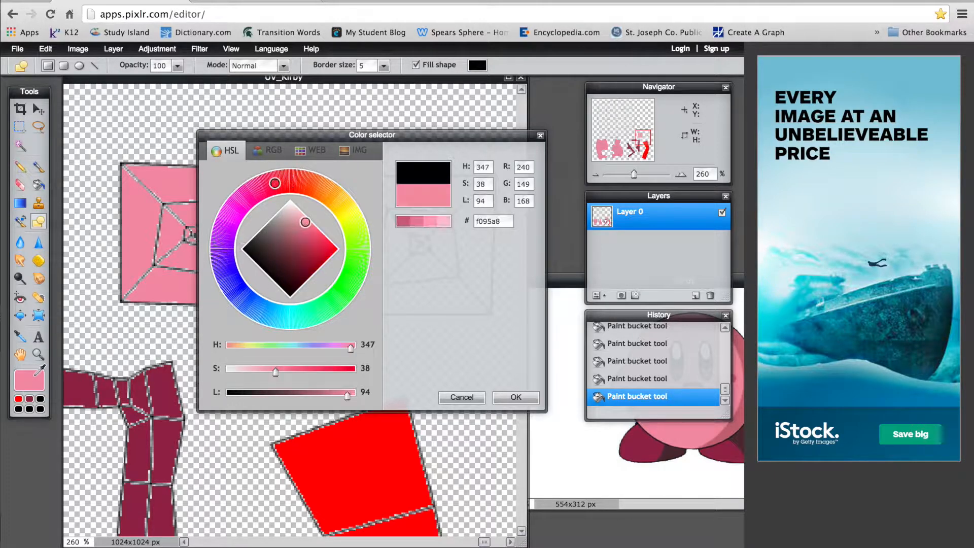
pyautogui.click(517, 397)
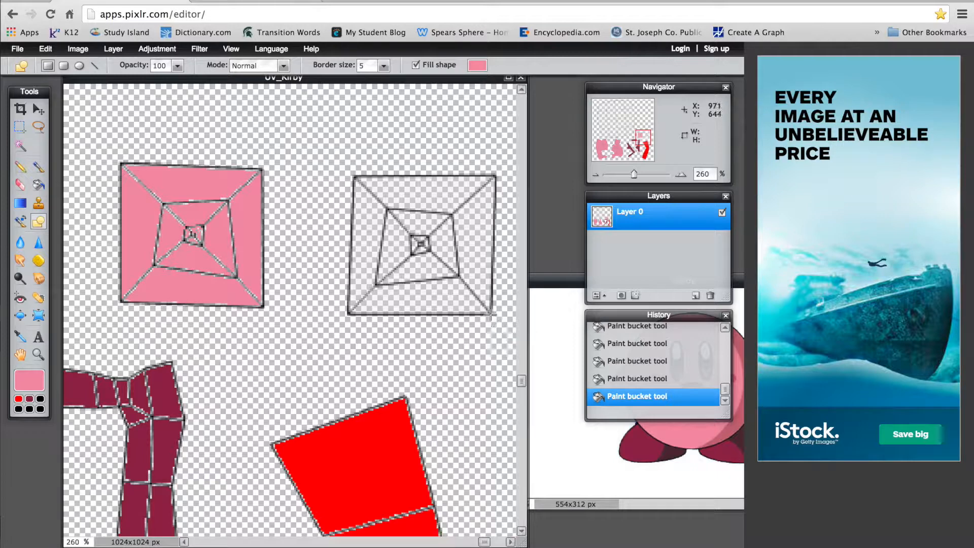
# Draw a filled pink rectangle over each of the two square pieces so that both are fully covered
pyautogui.moveTo(496, 319); pyautogui.dragTo(350, 174)
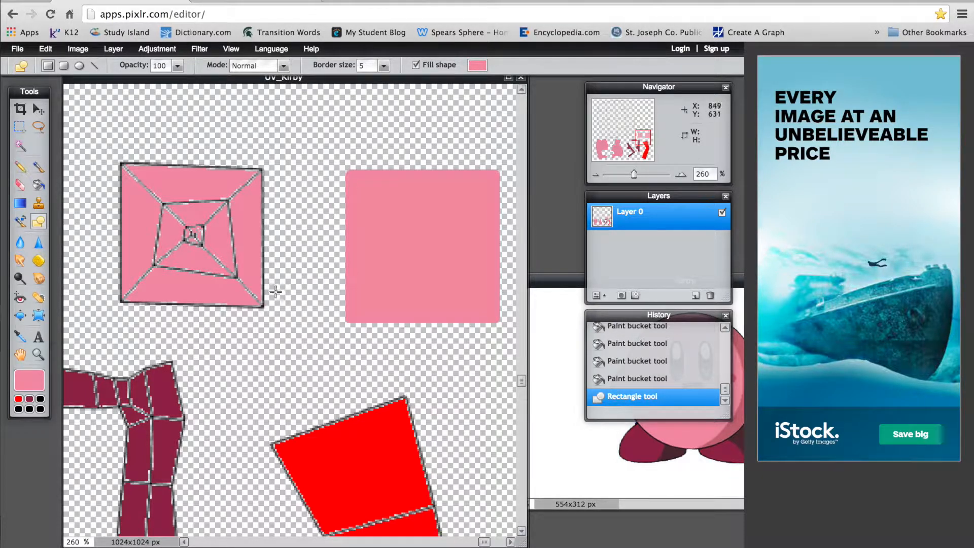
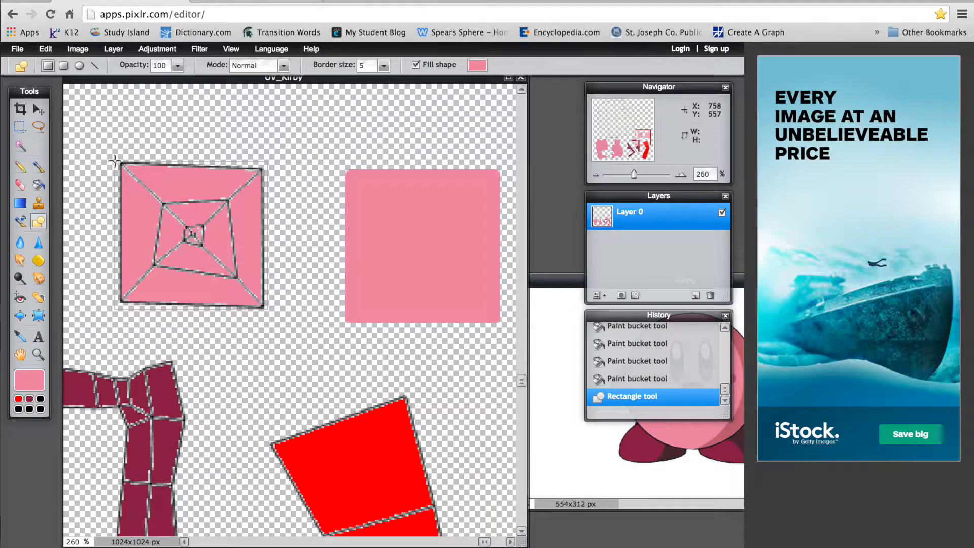
pyautogui.moveTo(113, 159); pyautogui.dragTo(271, 313)
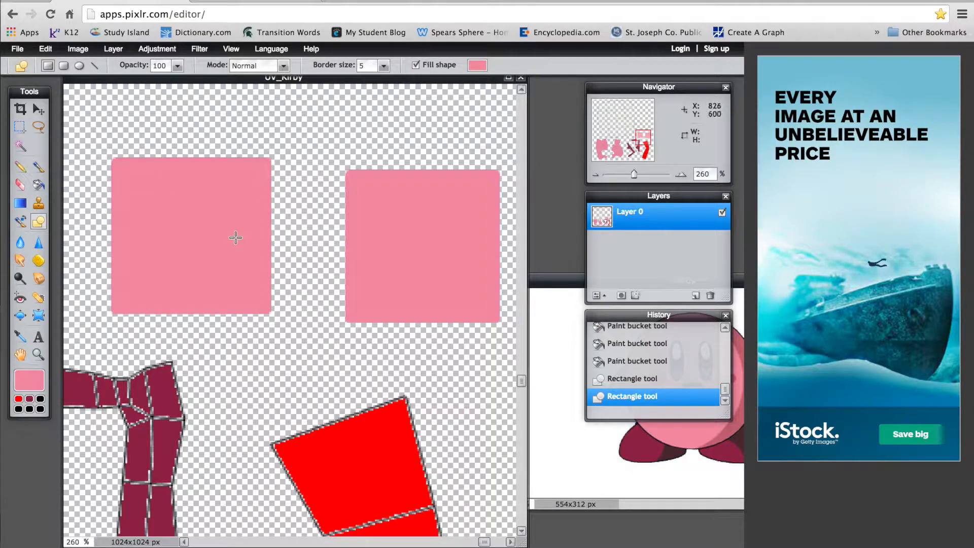
pyautogui.scroll(-2, 279, 275)
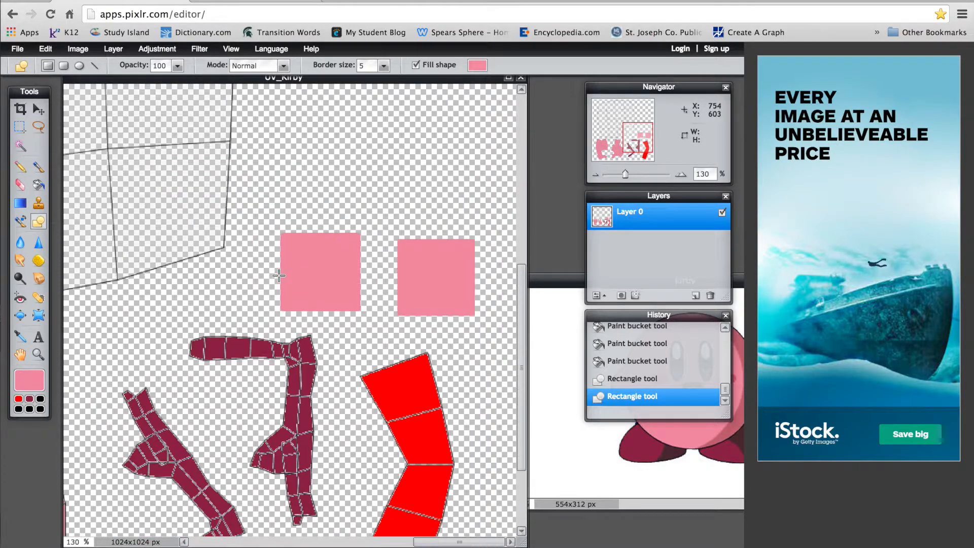
pyautogui.scroll(-7, 279, 276)
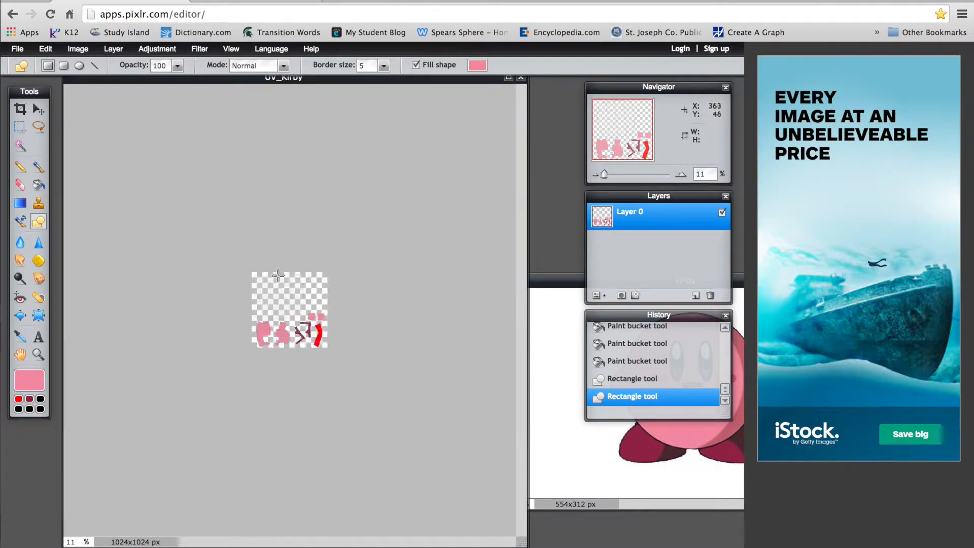
pyautogui.scroll(5, 278, 275)
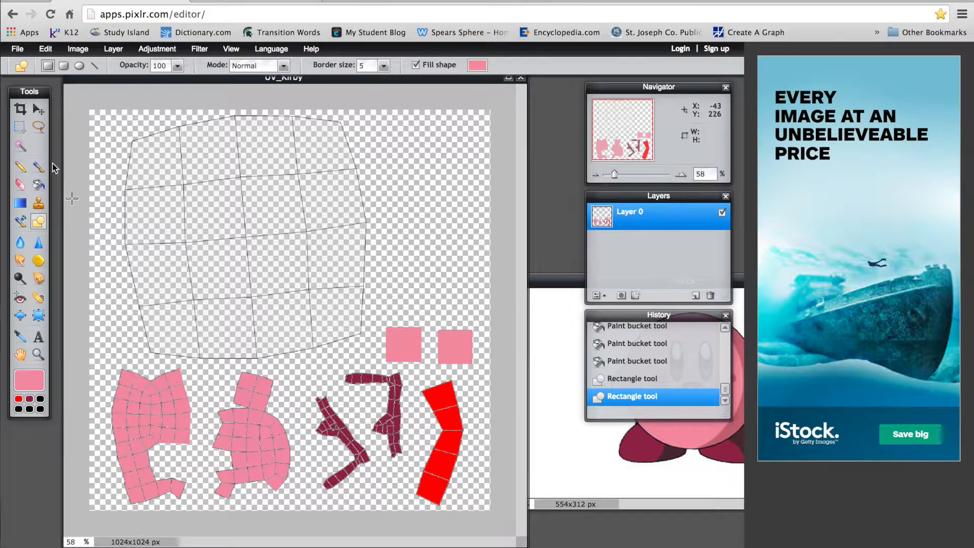
# Fill eight alternating cells of the large body piece with pink using the Paint bucket, forming a checkerboard
pyautogui.click(38, 184)
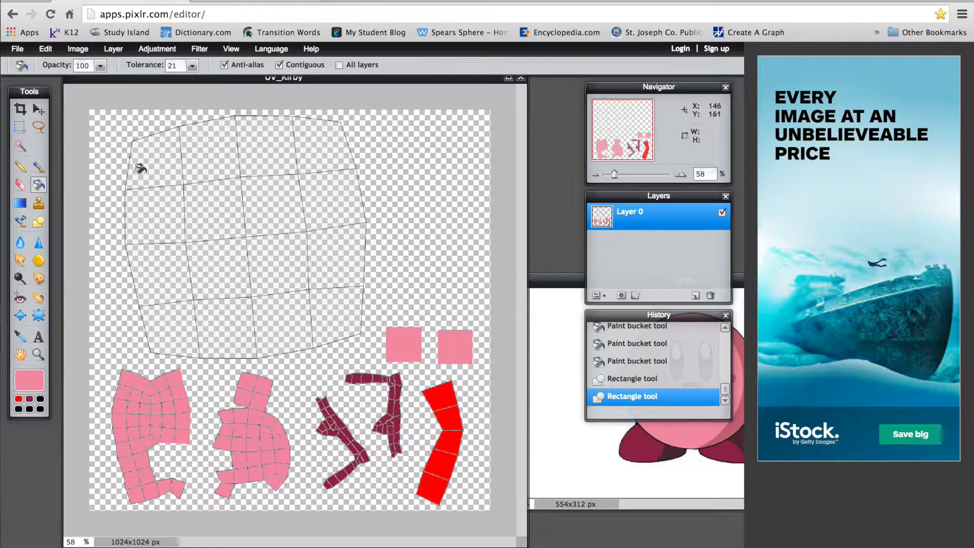
pyautogui.click(162, 147)
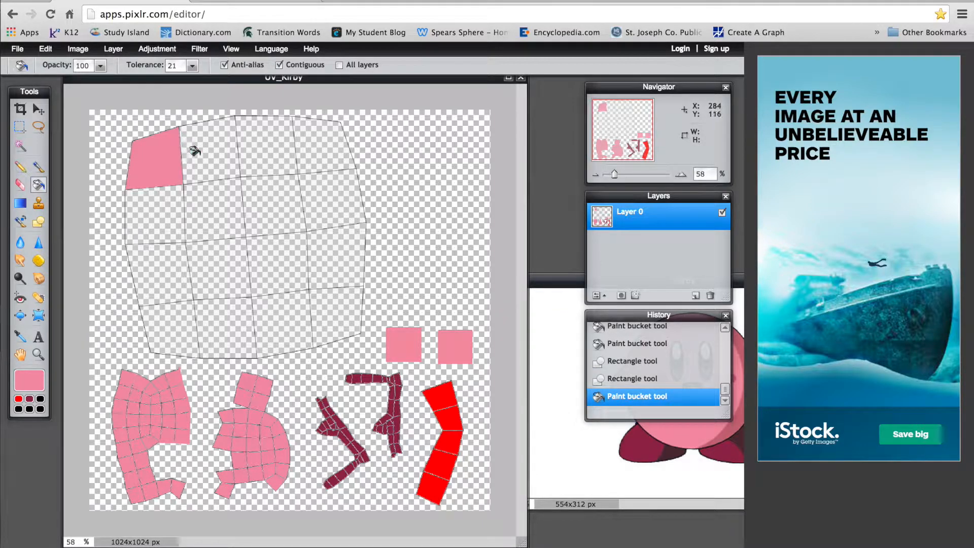
pyautogui.click(254, 148)
pyautogui.click(213, 209)
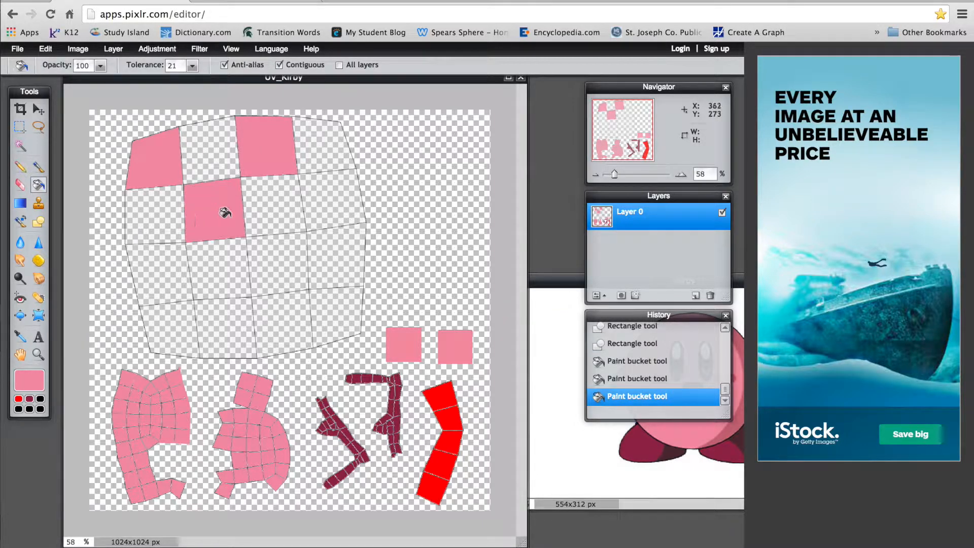
pyautogui.click(329, 191)
pyautogui.click(272, 260)
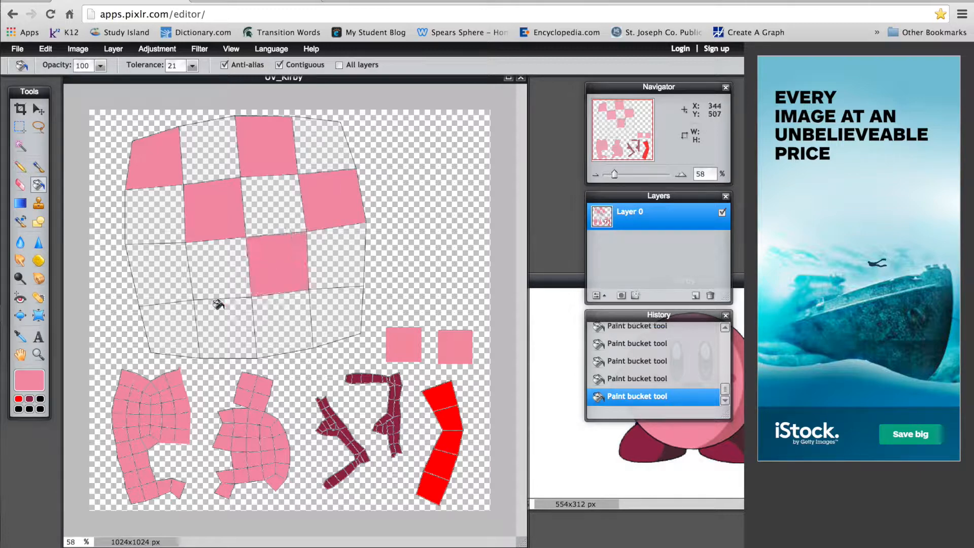
pyautogui.click(211, 341)
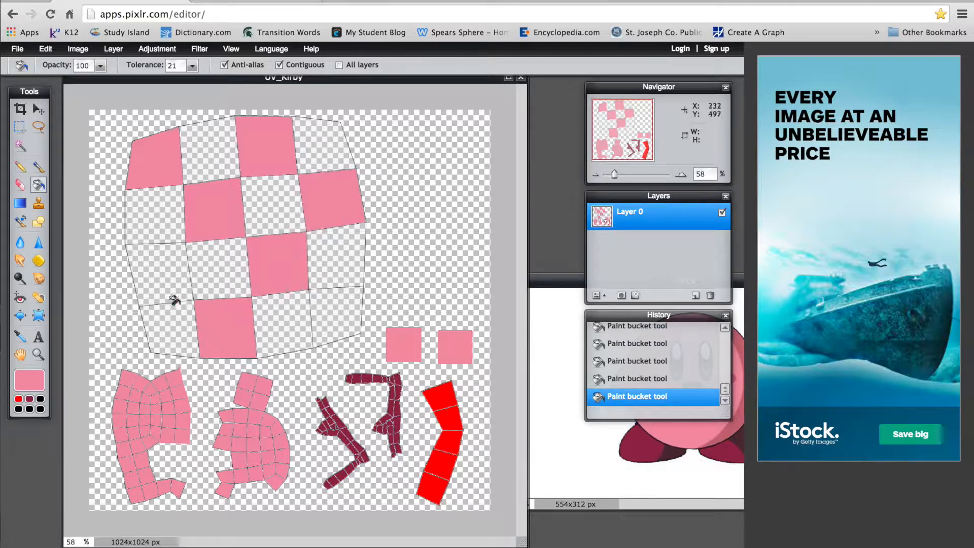
pyautogui.click(159, 276)
pyautogui.click(352, 311)
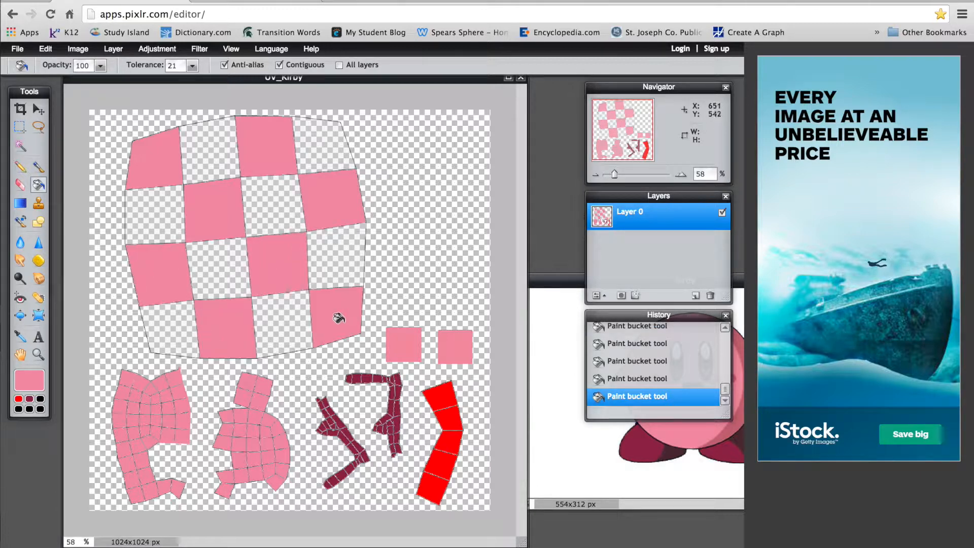
# Fill the remaining eight cells of the large body piece with the saved dark red to complete the checkerboard
pyautogui.click(30, 400)
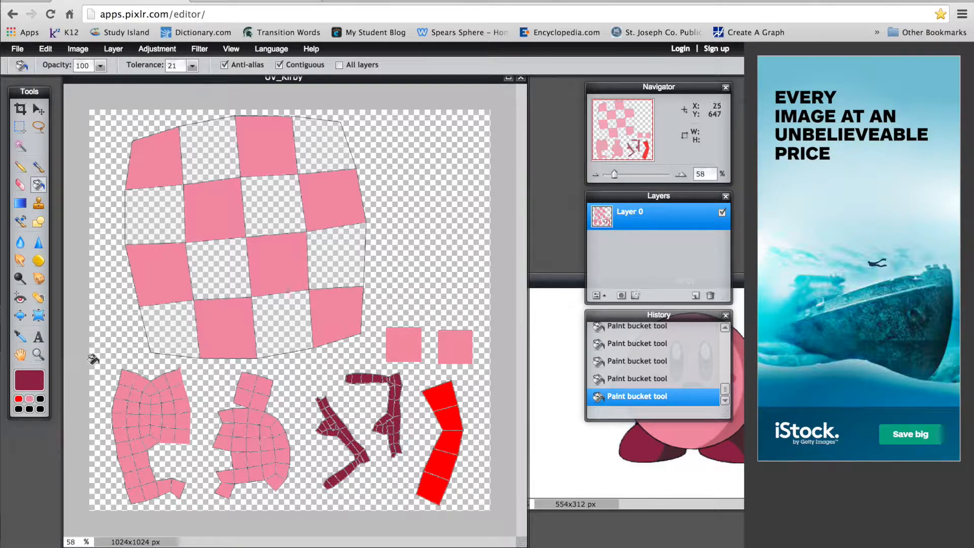
pyautogui.click(172, 315)
pyautogui.click(203, 278)
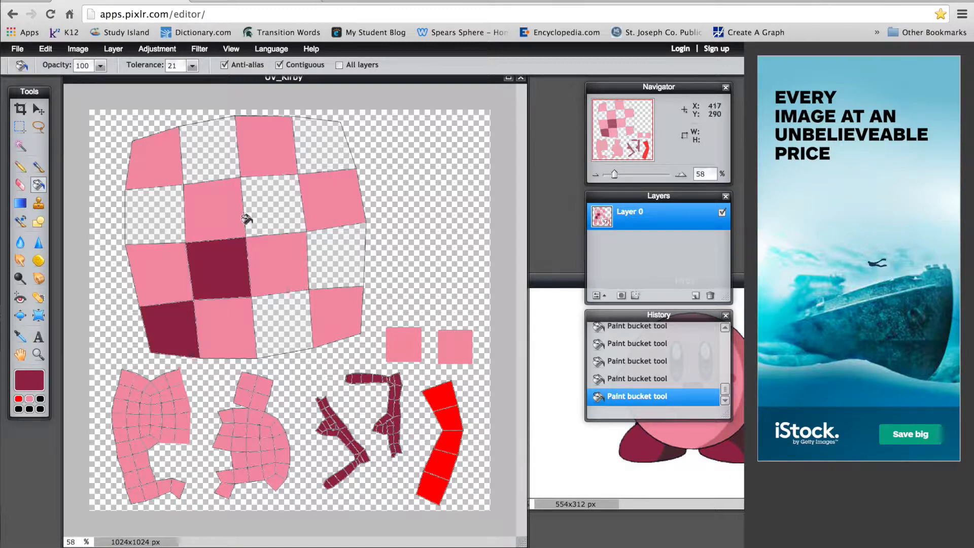
pyautogui.click(254, 208)
pyautogui.click(317, 136)
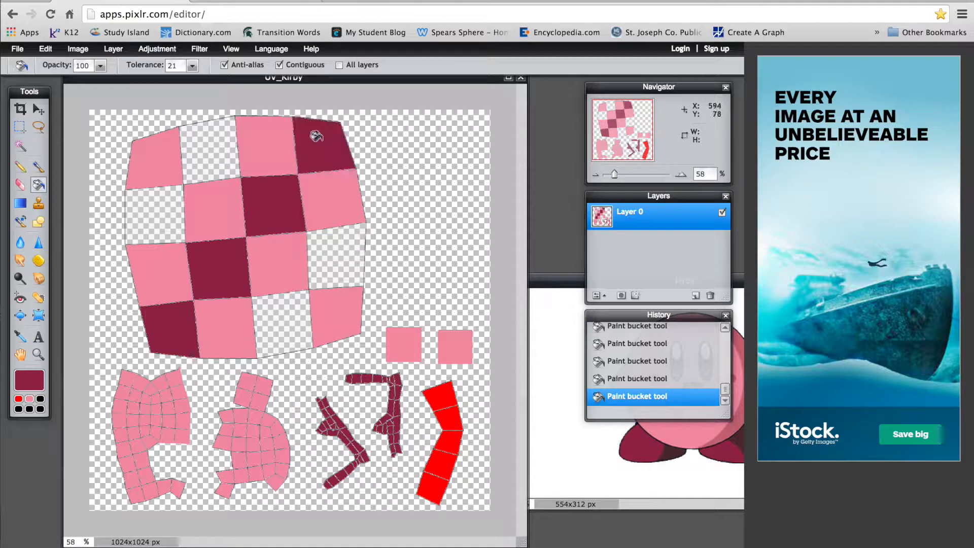
pyautogui.click(199, 165)
pyautogui.click(159, 203)
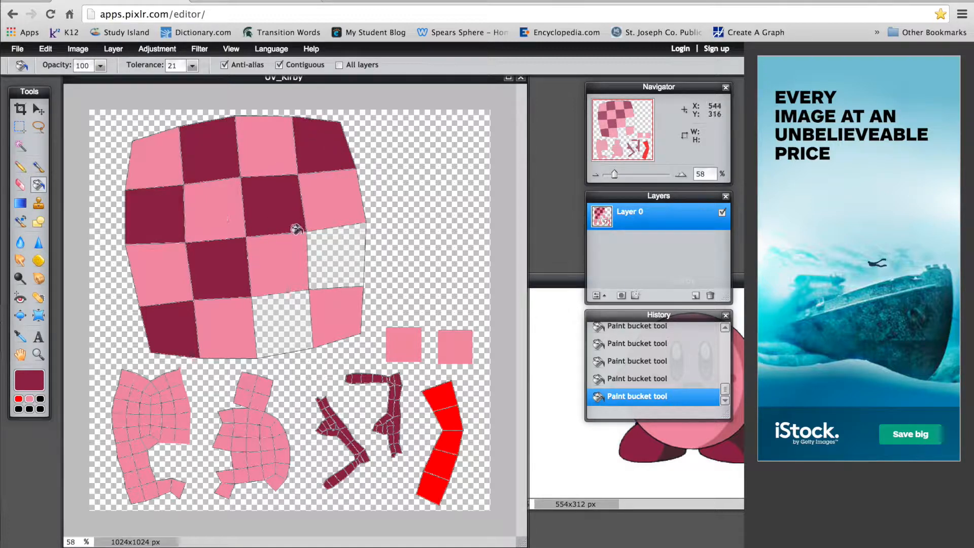
pyautogui.click(335, 259)
pyautogui.click(278, 319)
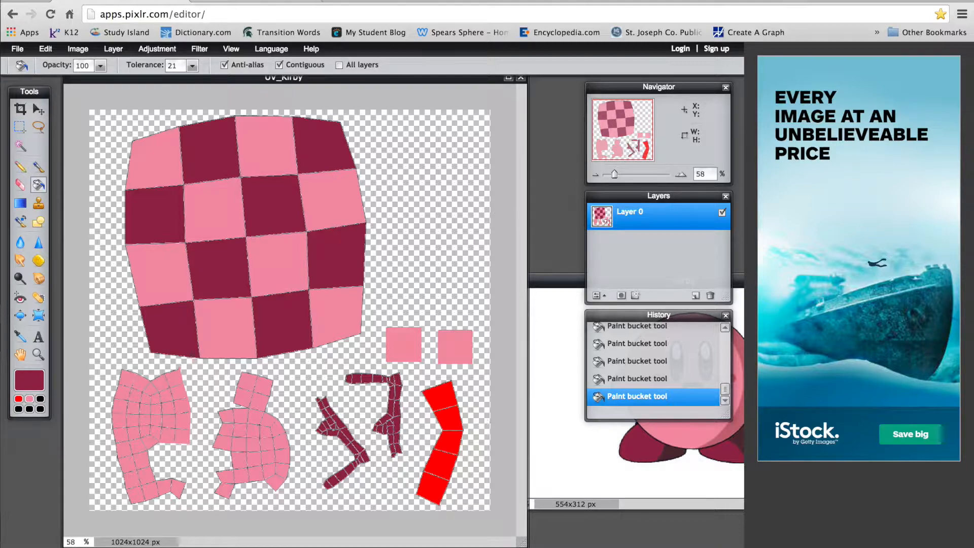
# Cover the outer edges of the four-cell block above the rounded pink piece with pink lines of size 5
pyautogui.scroll(3, 443, 485)
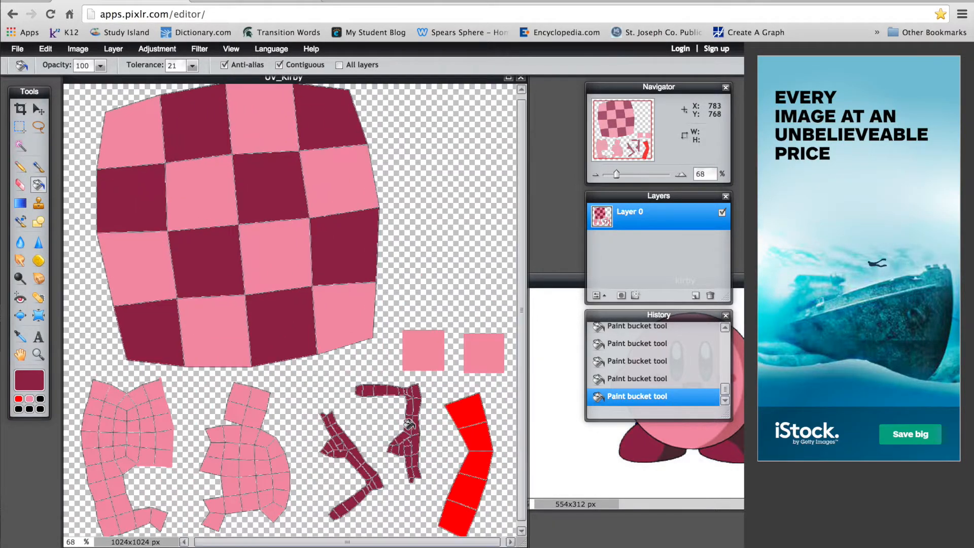
pyautogui.scroll(5, 409, 424)
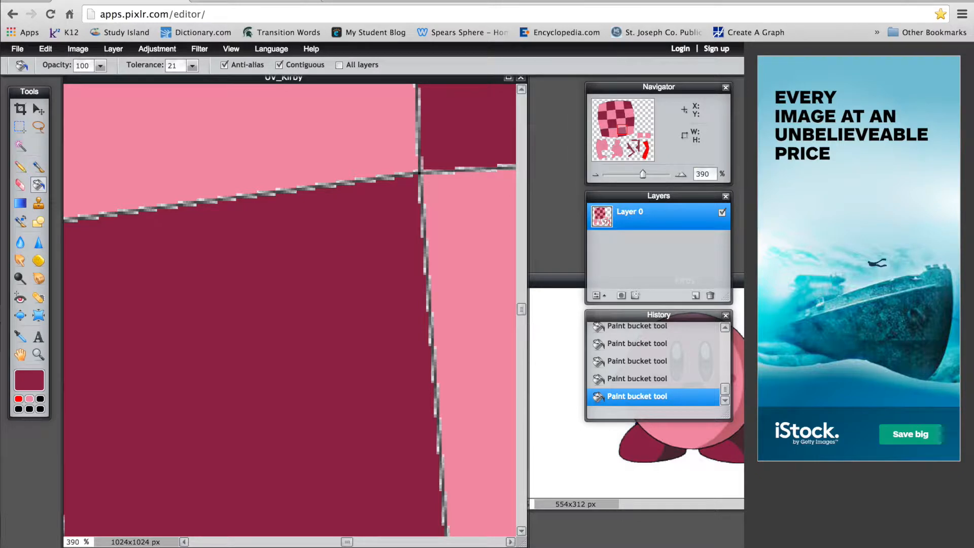
pyautogui.scroll(-4, 443, 342)
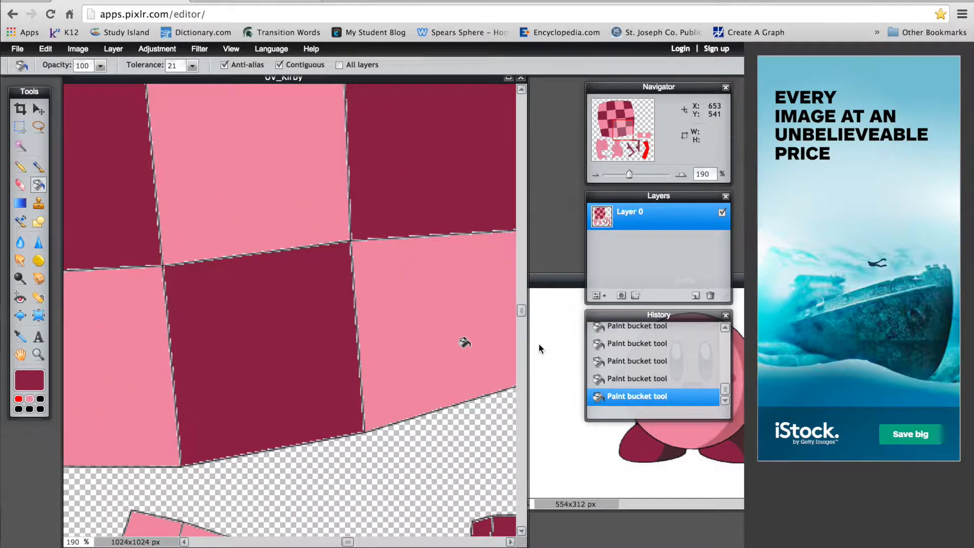
pyautogui.moveTo(522, 312); pyautogui.dragTo(535, 452)
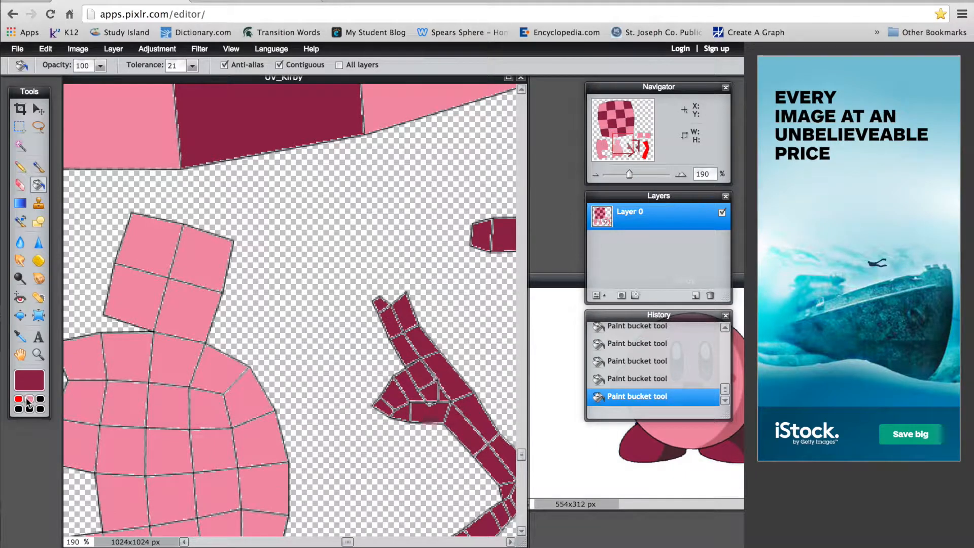
pyautogui.click(29, 400)
pyautogui.click(38, 222)
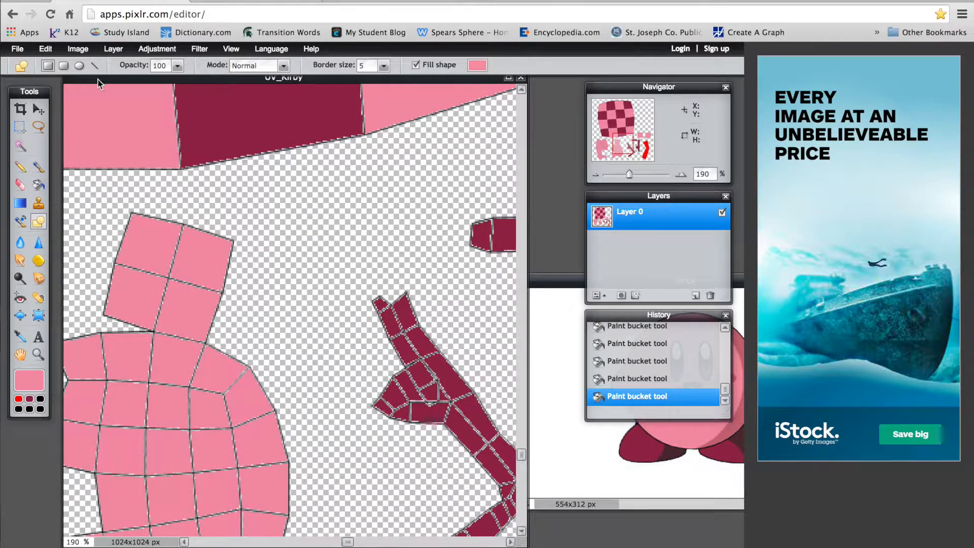
pyautogui.click(95, 66)
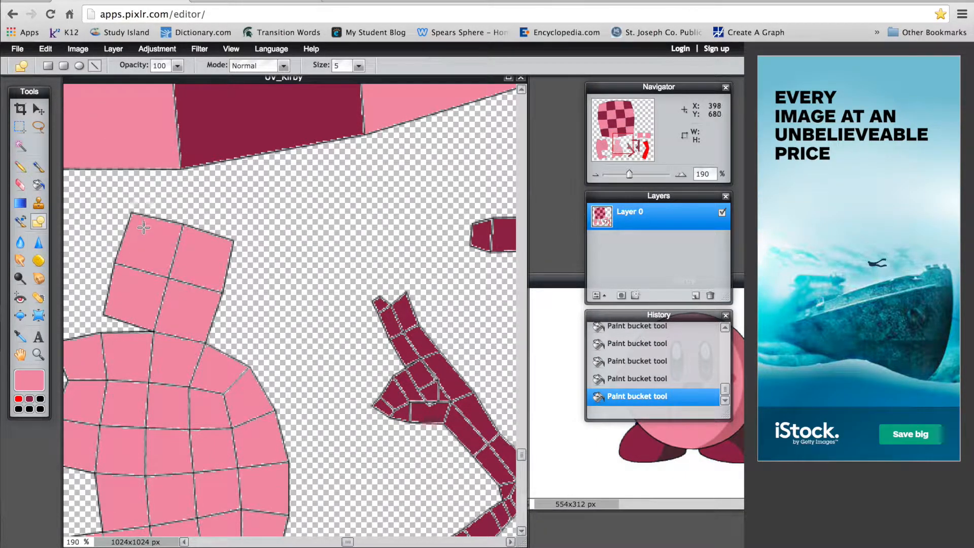
pyautogui.moveTo(131, 213); pyautogui.dragTo(187, 224)
pyautogui.moveTo(183, 224); pyautogui.dragTo(233, 240)
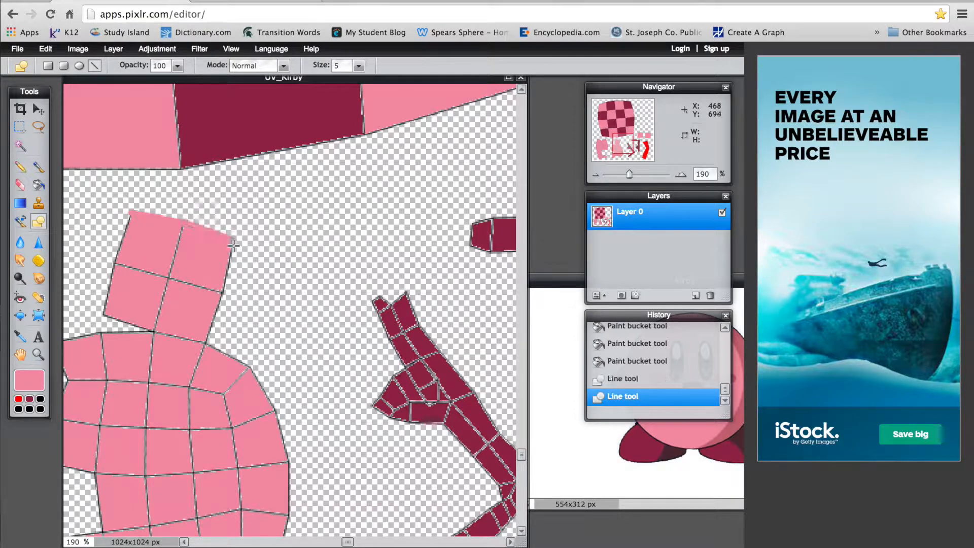
pyautogui.moveTo(222, 289); pyautogui.dragTo(207, 345)
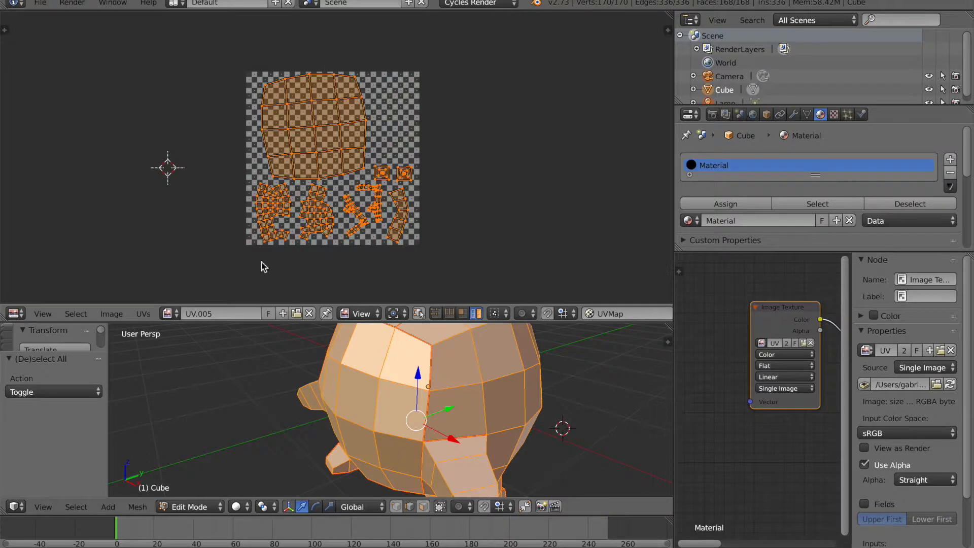
# Switch to Blender and open UV_Kirby_Finished.png from the UVs folder in the UV/Image editor
pyautogui.click(101, 316)
pyautogui.click(111, 313)
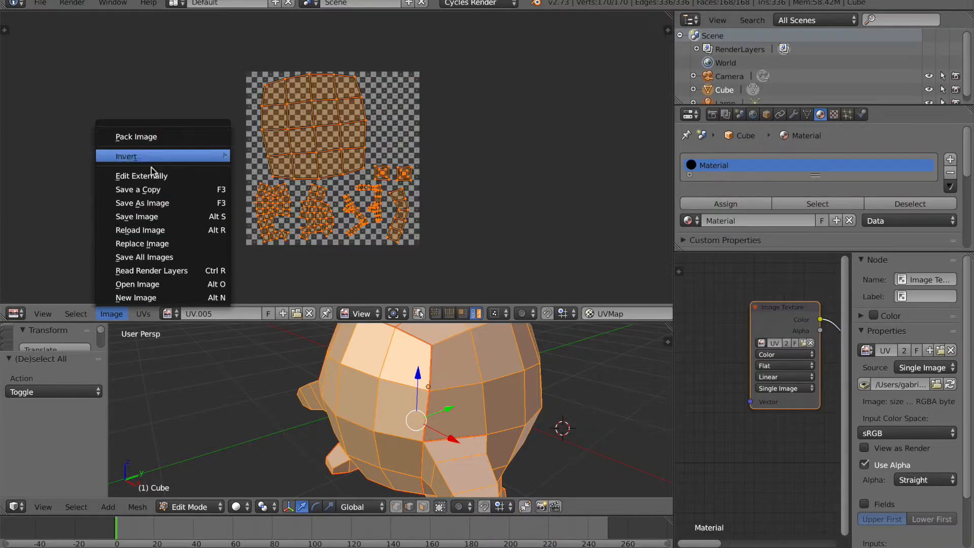
pyautogui.click(148, 285)
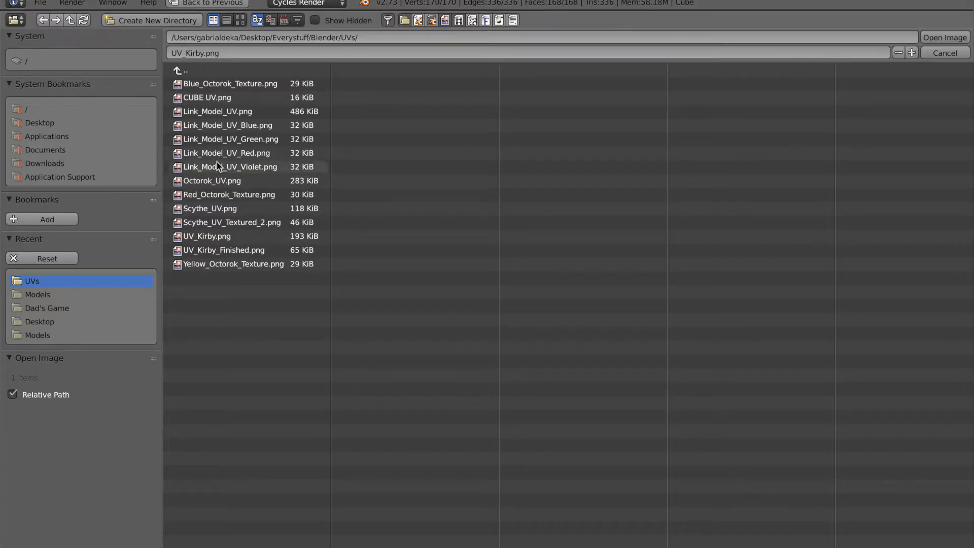
pyautogui.click(228, 249)
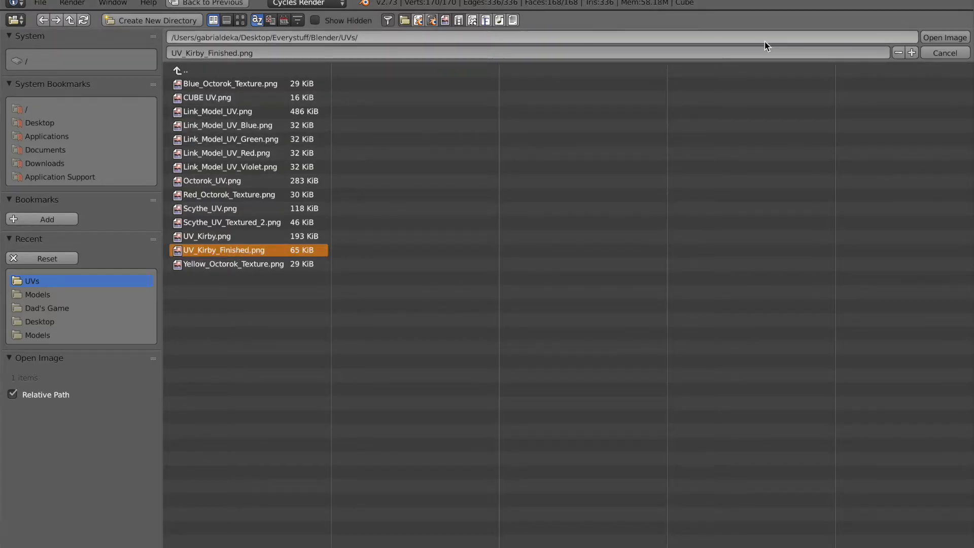
pyautogui.click(945, 38)
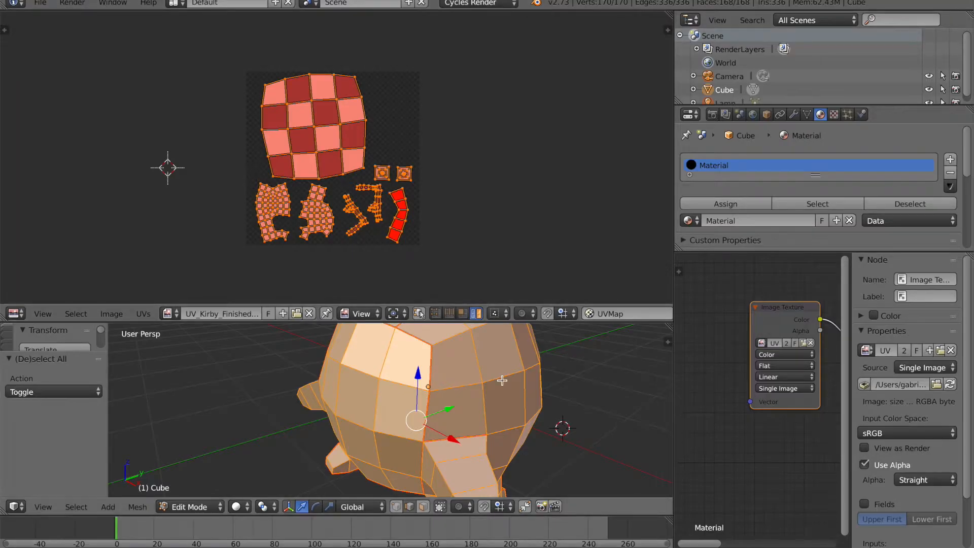
# Show the whole Kirby model in the 3D view with Rendered viewport shading
pyautogui.scroll(-3, 502, 380)
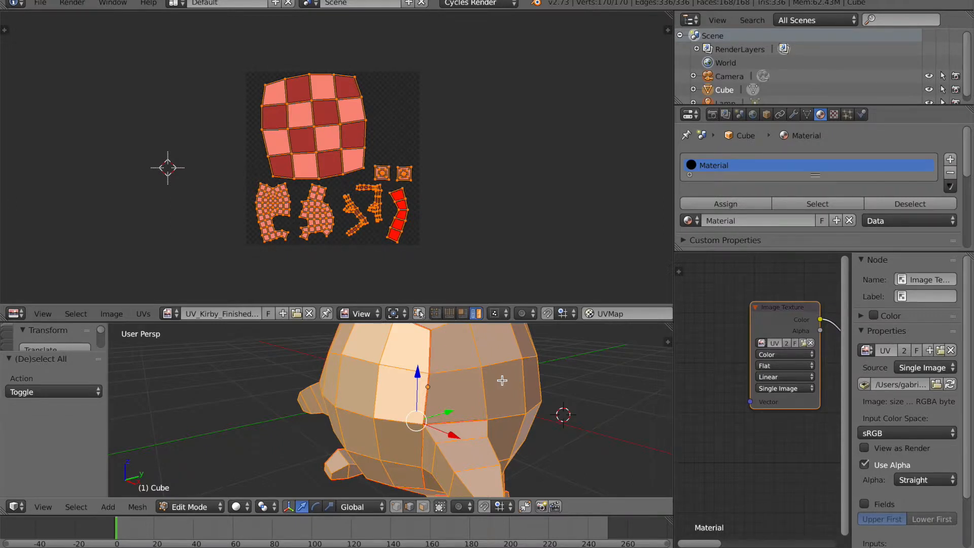
pyautogui.scroll(-5, 502, 381)
pyautogui.scroll(2, 503, 381)
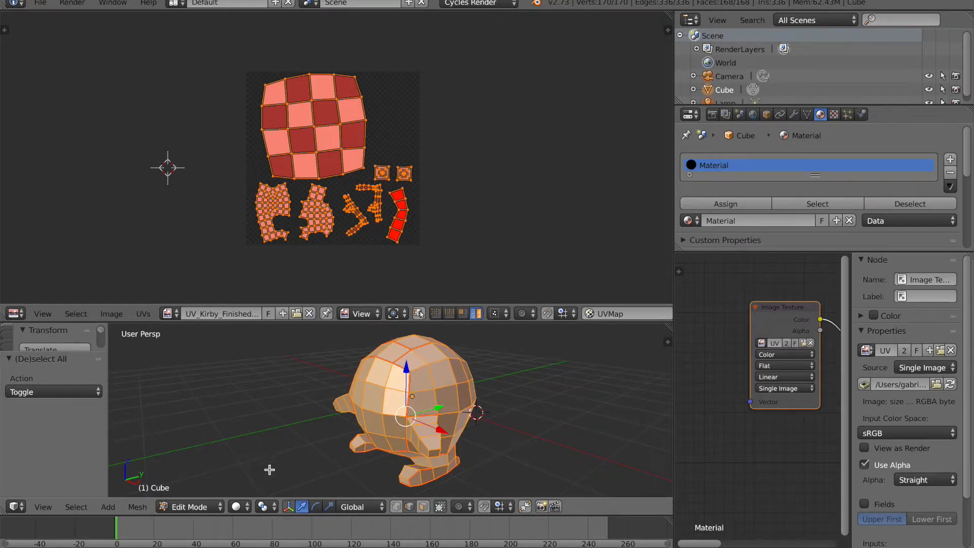
pyautogui.click(236, 509)
pyautogui.click(288, 418)
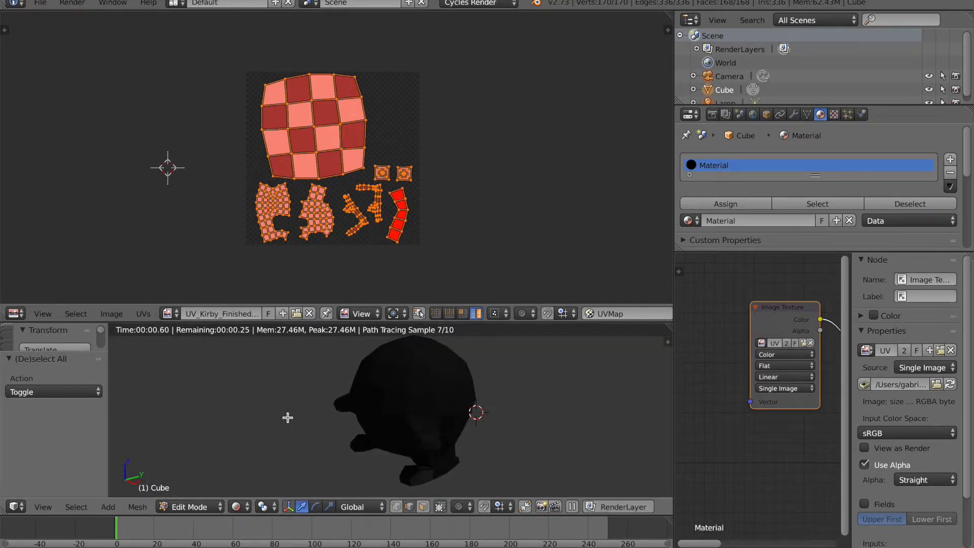
# Load UV_Kirby_Finished.png into the material's Image Texture node
pyautogui.click(804, 343)
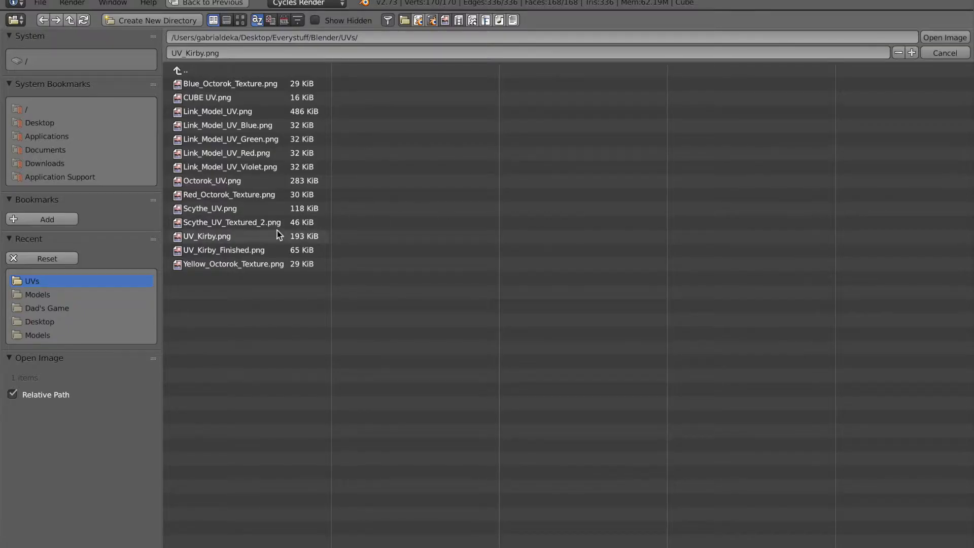
pyautogui.click(242, 250)
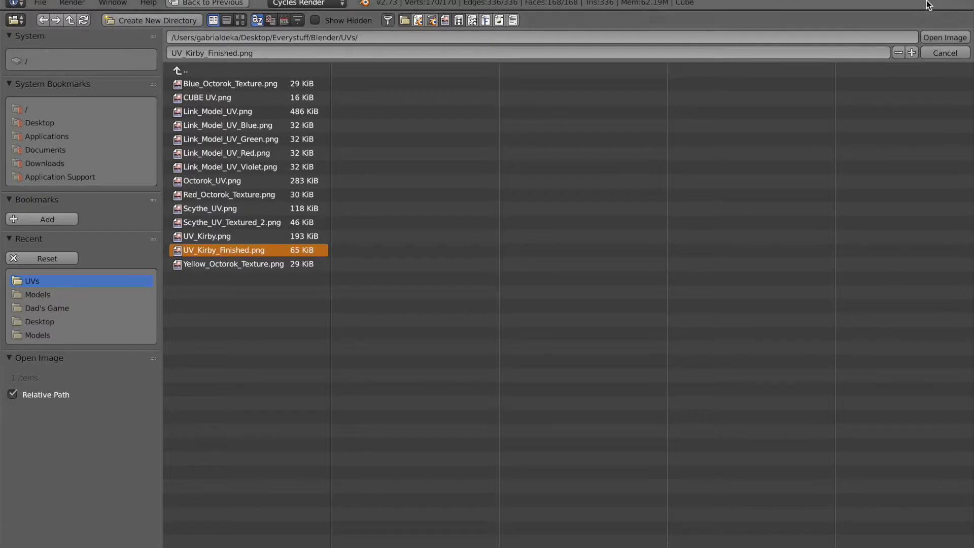
pyautogui.click(931, 40)
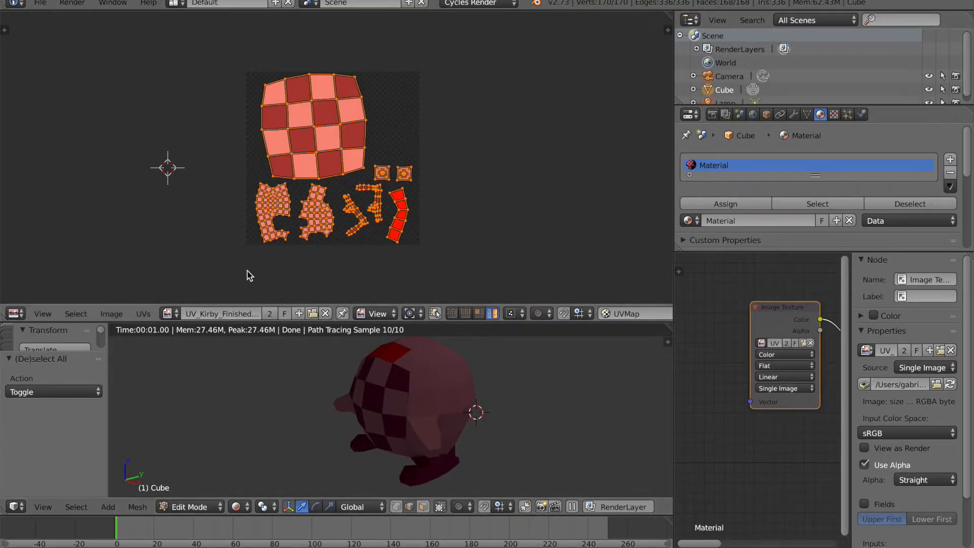
# Examine the rendered model's checkered area and the red strip along its edge from several angles
pyautogui.moveTo(386, 373); pyautogui.dragTo(454, 379)
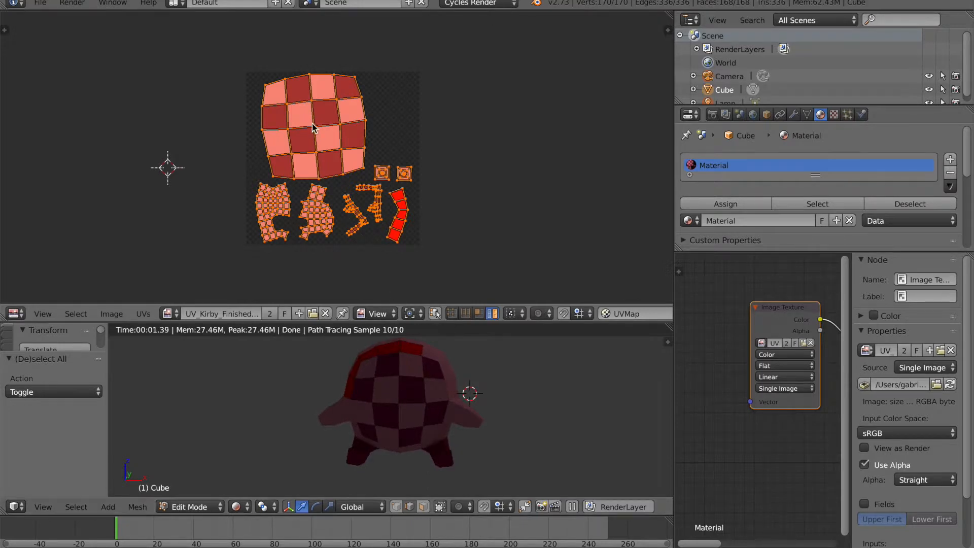
pyautogui.click(298, 87)
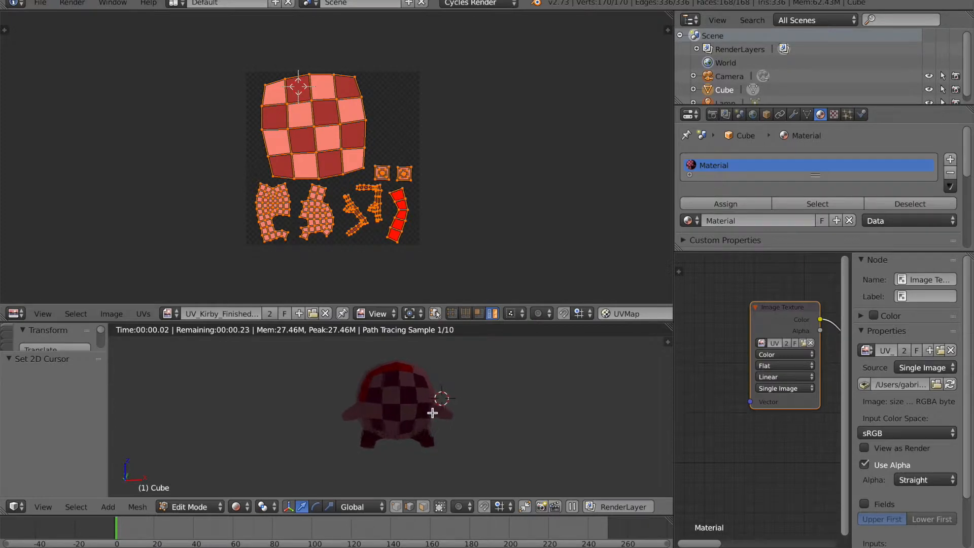
pyautogui.moveTo(462, 420); pyautogui.dragTo(434, 450)
pyautogui.scroll(5, 427, 410)
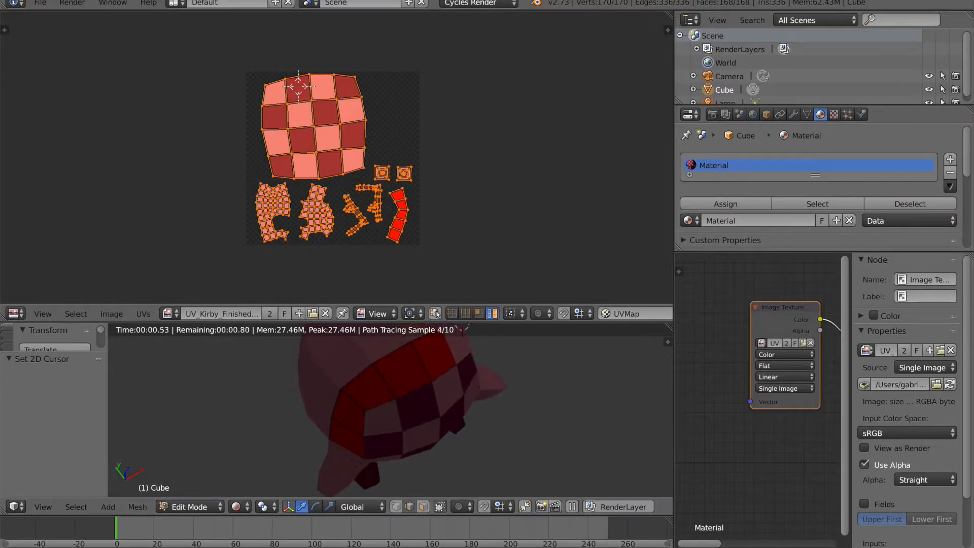
# Switch to Pixlr and cover the red strip of the texture with pink filled rectangles
pyautogui.moveTo(817, 537)
pyautogui.click(886, 539)
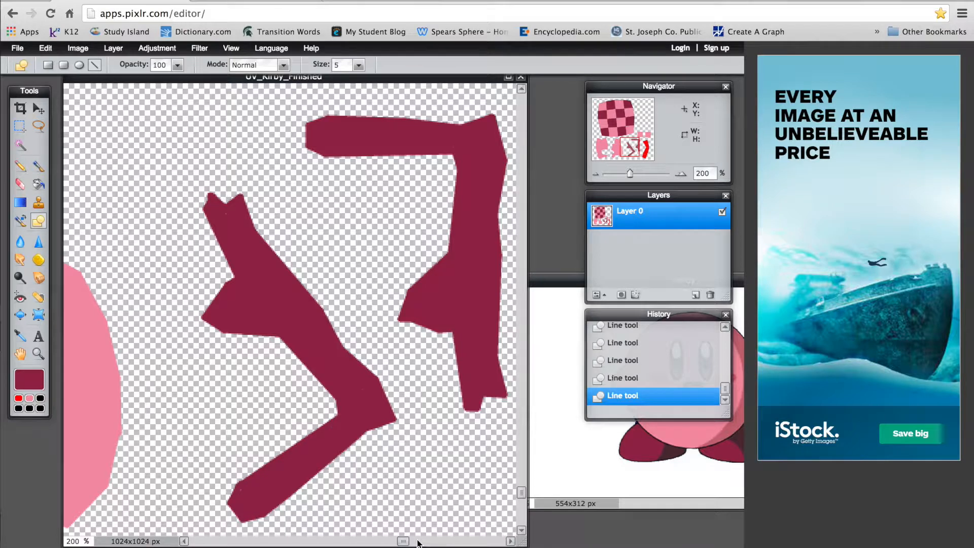
pyautogui.moveTo(406, 542); pyautogui.dragTo(503, 542)
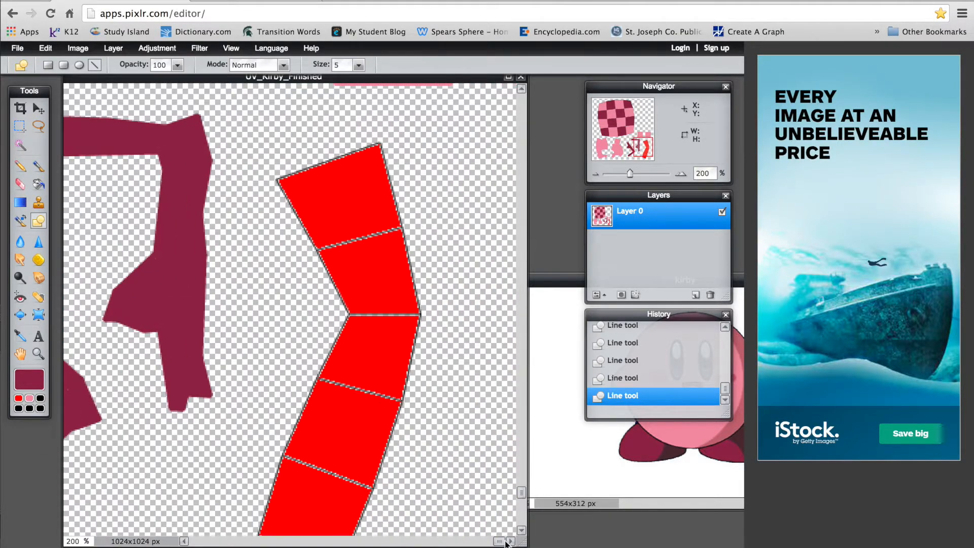
pyautogui.moveTo(522, 491); pyautogui.dragTo(527, 515)
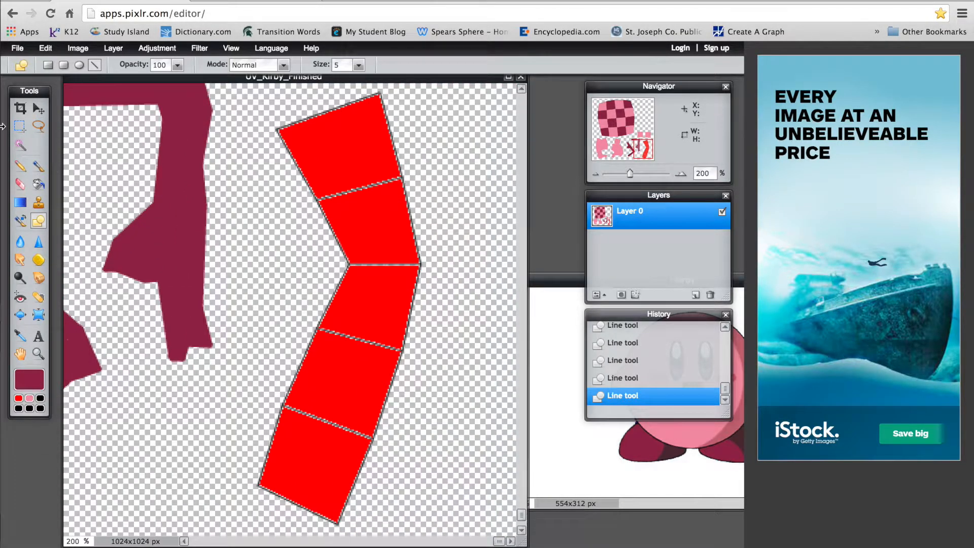
pyautogui.click(48, 65)
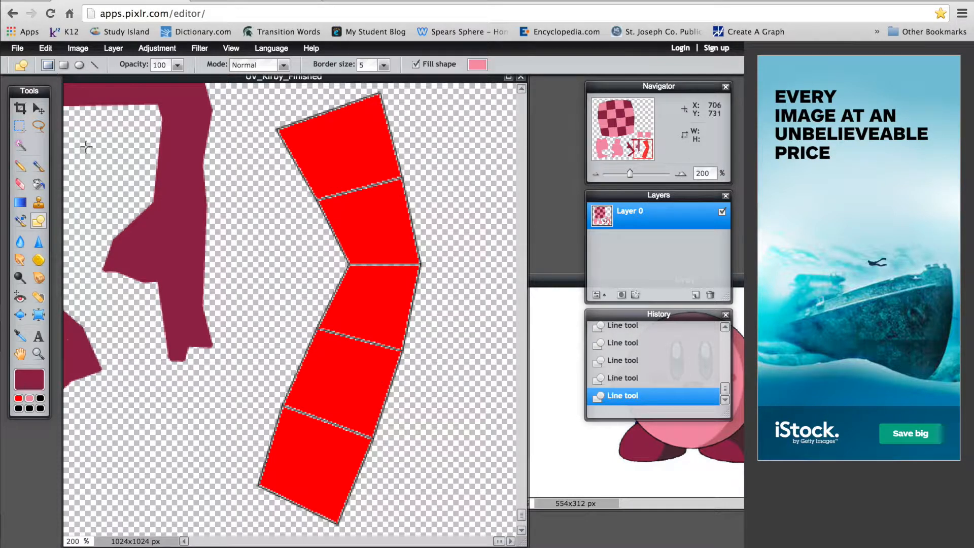
pyautogui.click(32, 400)
pyautogui.moveTo(263, 90); pyautogui.dragTo(429, 528)
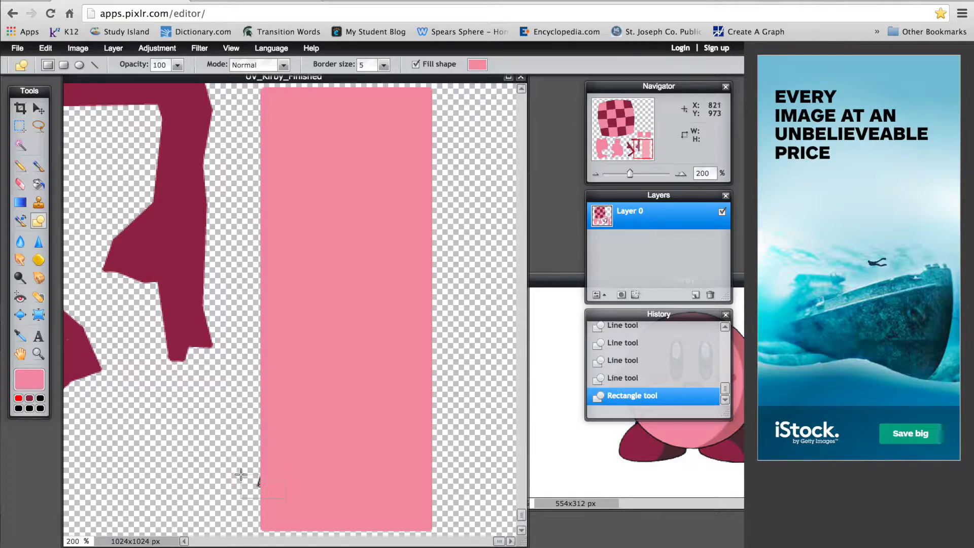
pyautogui.moveTo(242, 474); pyautogui.dragTo(237, 472)
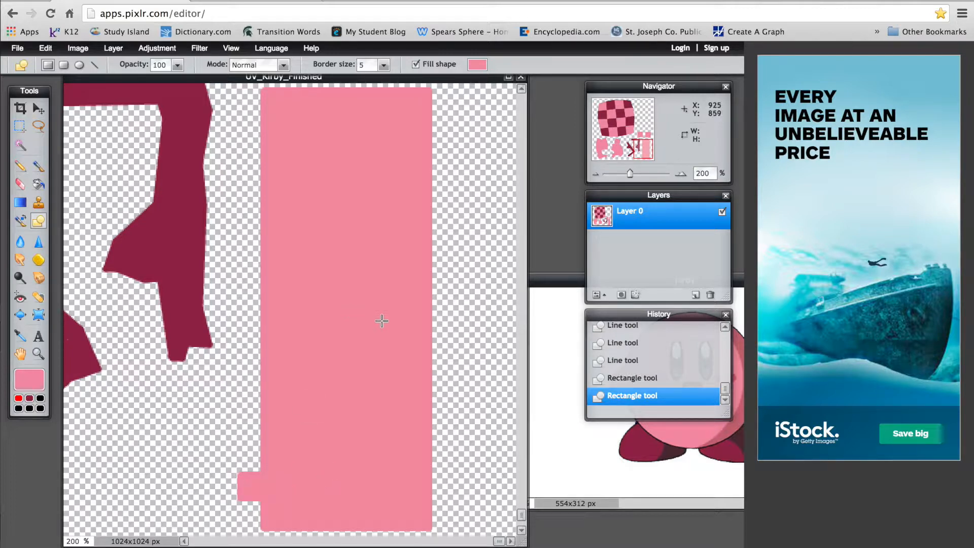
# Save the image as a transparent PNG named UV_Kirby_Finished_2 in the UVs folder
pyautogui.hotkey('ctrl', 's')
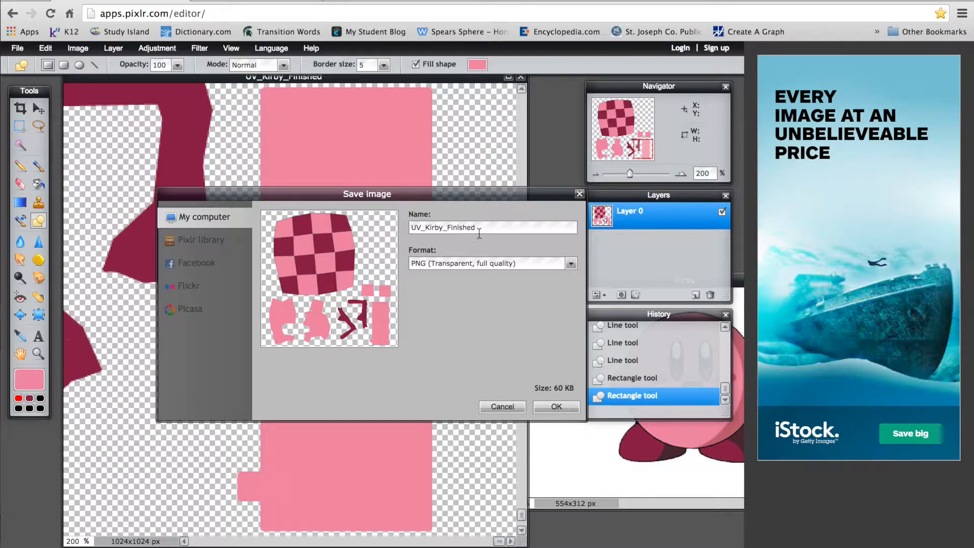
pyautogui.click(562, 412)
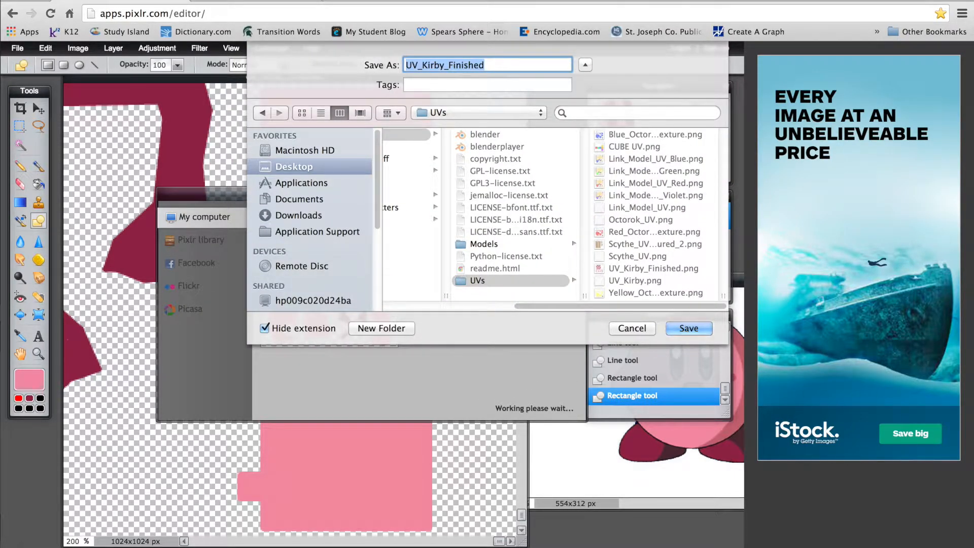
pyautogui.press('Right')
pyautogui.write('_2')
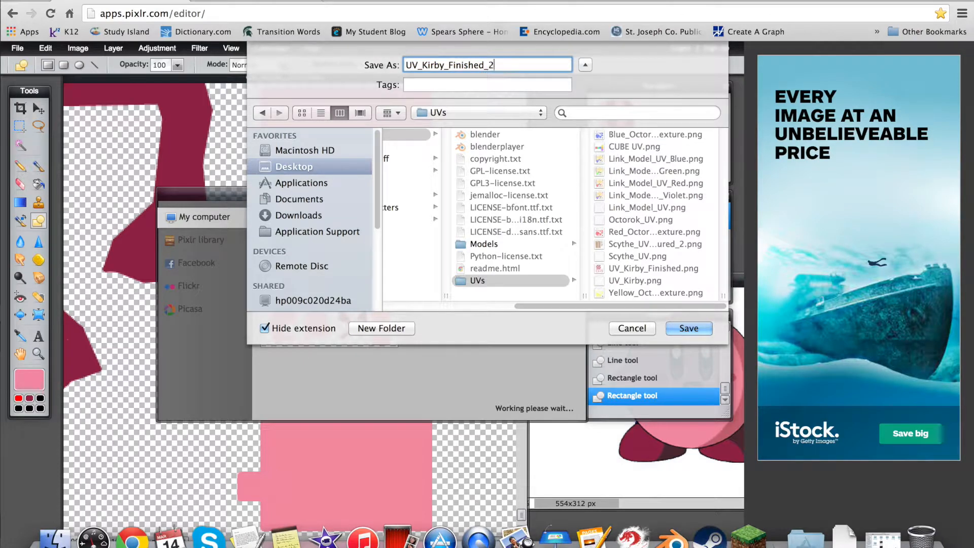
pyautogui.press('Return')
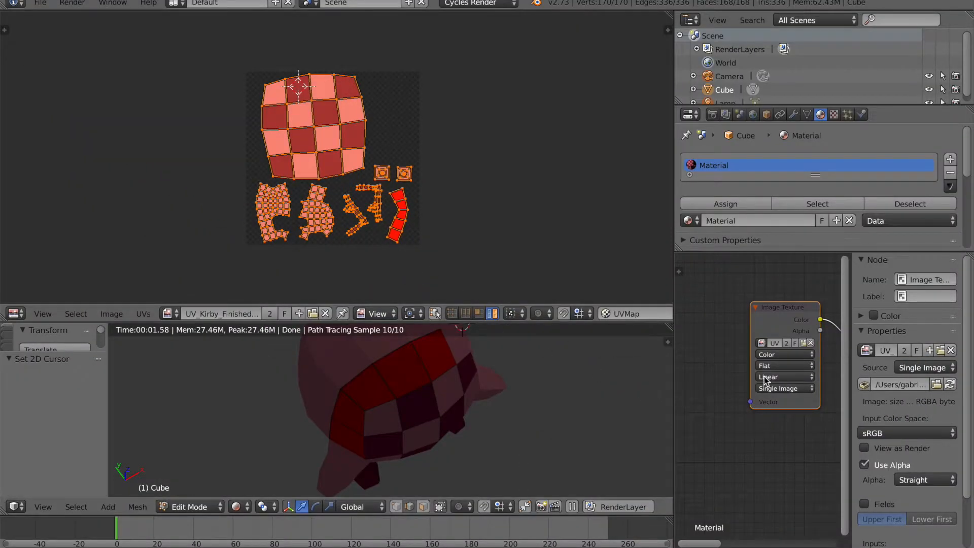
# Switch to Blender, load UV_Kirby_Finished_2.png into the Image Texture node, and view the rendered model's checkered face
pyautogui.click(804, 343)
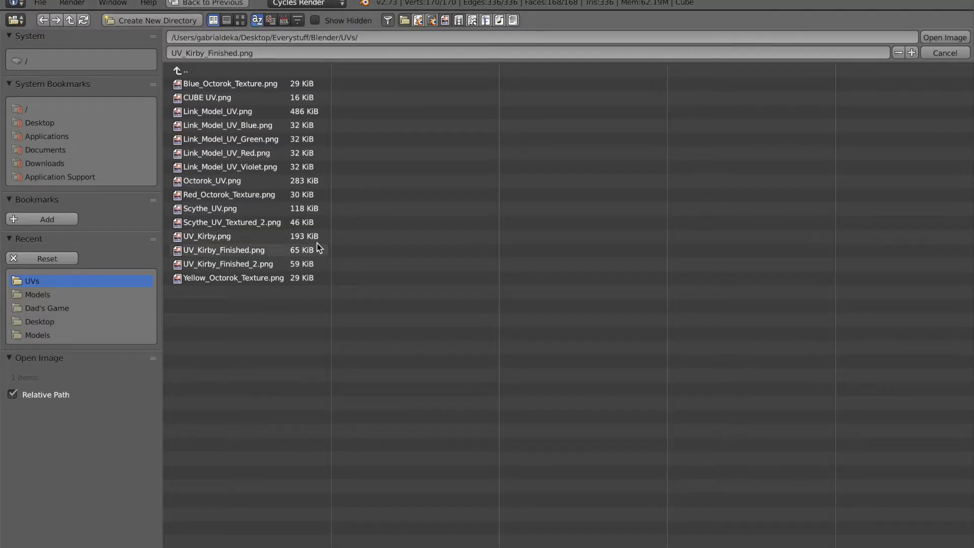
pyautogui.click(312, 264)
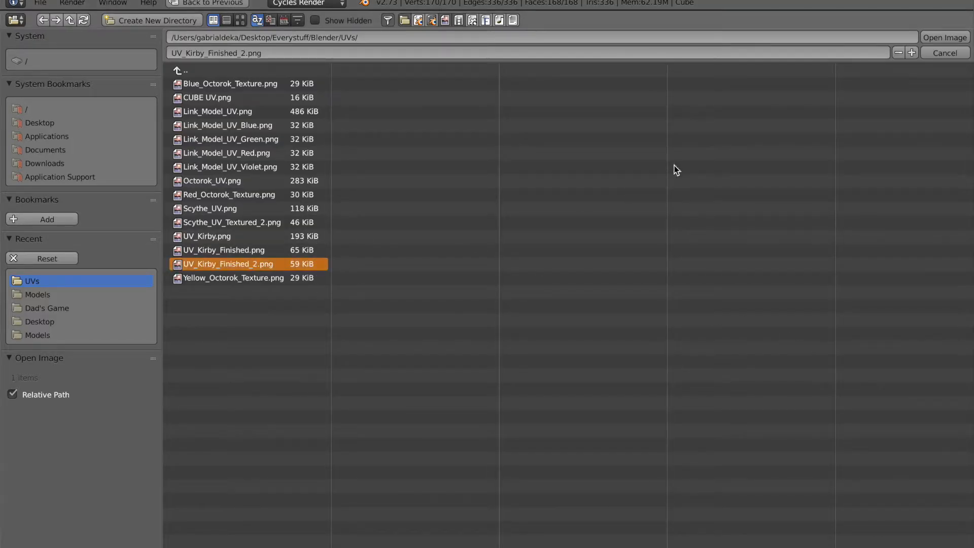
pyautogui.click(937, 35)
pyautogui.moveTo(546, 444); pyautogui.dragTo(522, 391)
pyautogui.scroll(1, 517, 393)
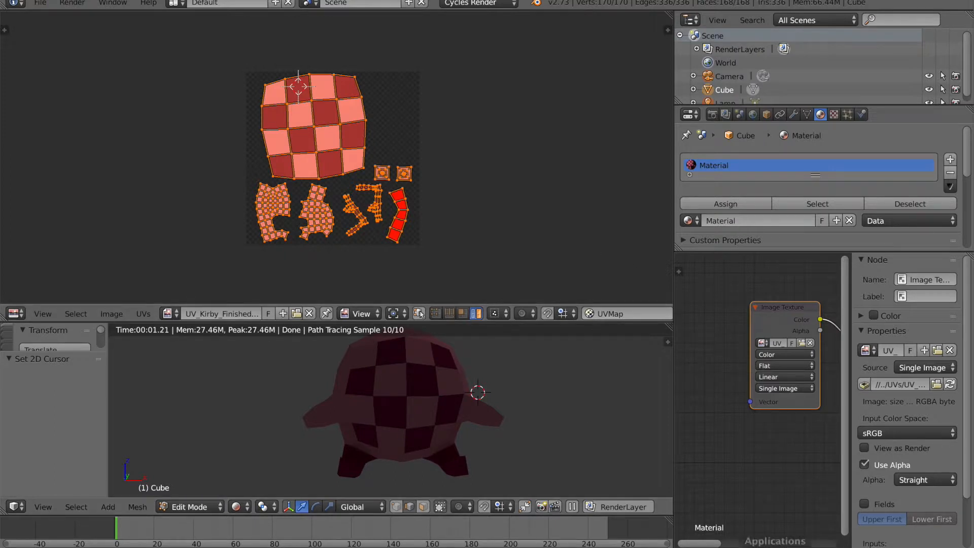
pyautogui.scroll(2, 516, 421)
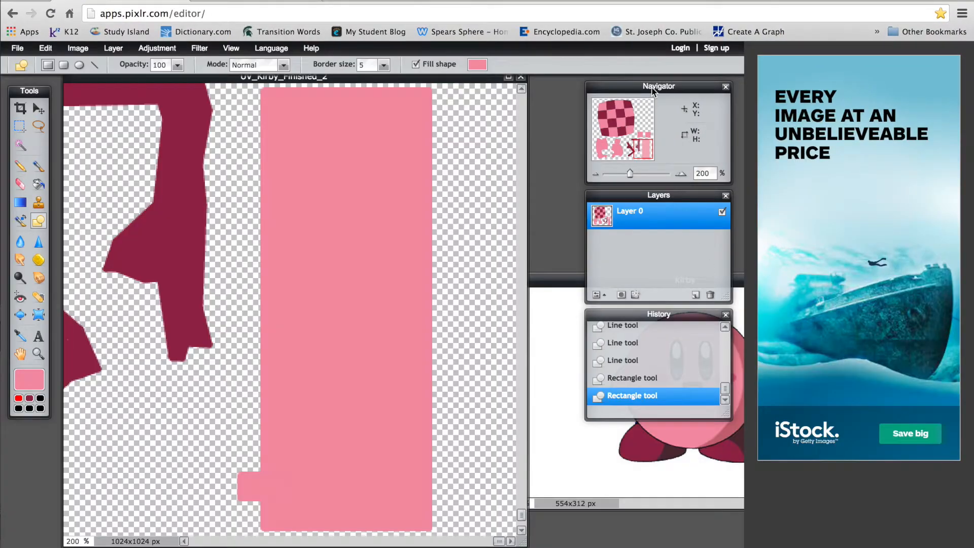
# Switch to Pixlr, rearrange the floating panels to uncover the Kirby reference image, and show the whole texture at 65% zoom
pyautogui.moveTo(653, 88); pyautogui.dragTo(61, 432)
pyautogui.moveTo(632, 196); pyautogui.dragTo(618, 56)
pyautogui.moveTo(680, 310); pyautogui.dragTo(617, 82)
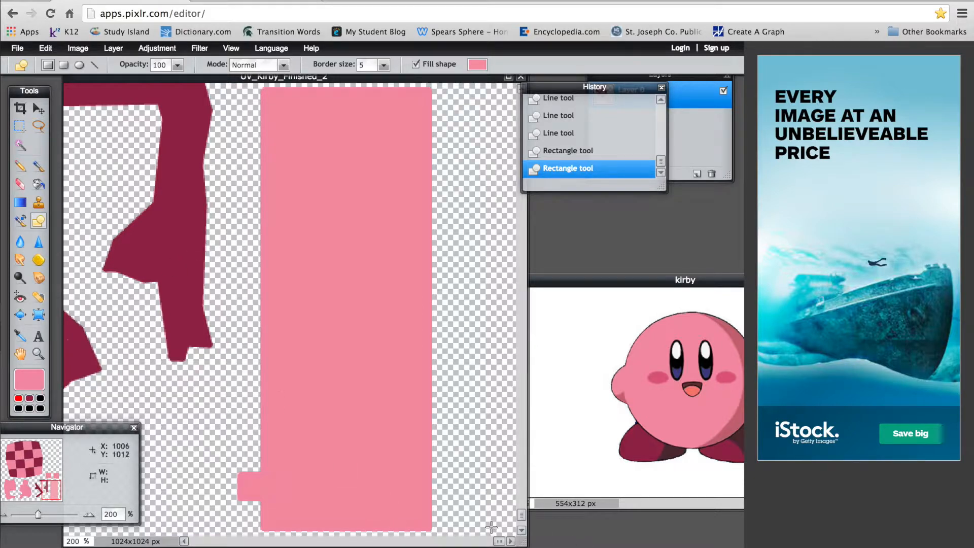
pyautogui.moveTo(499, 541); pyautogui.dragTo(293, 541)
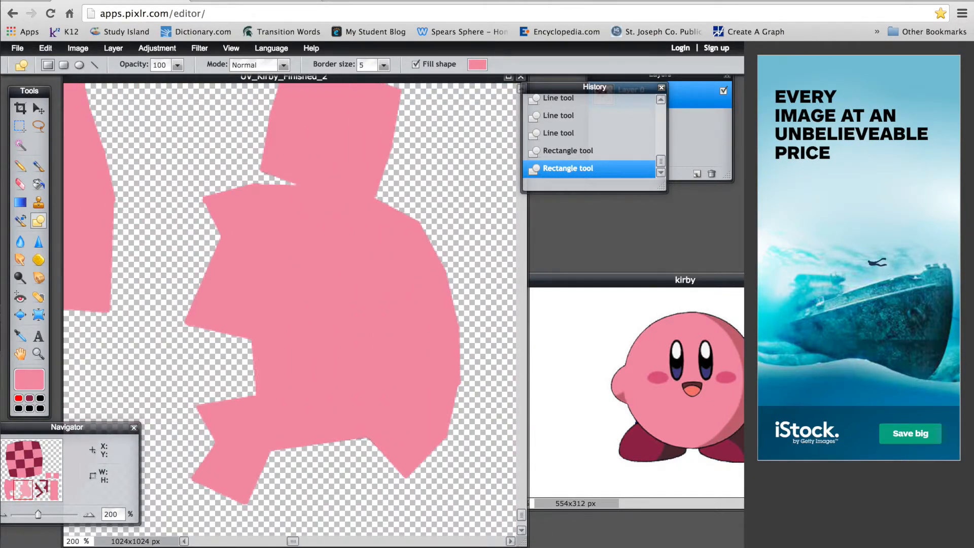
pyautogui.moveTo(523, 511); pyautogui.dragTo(540, 137)
pyautogui.scroll(-6, 406, 174)
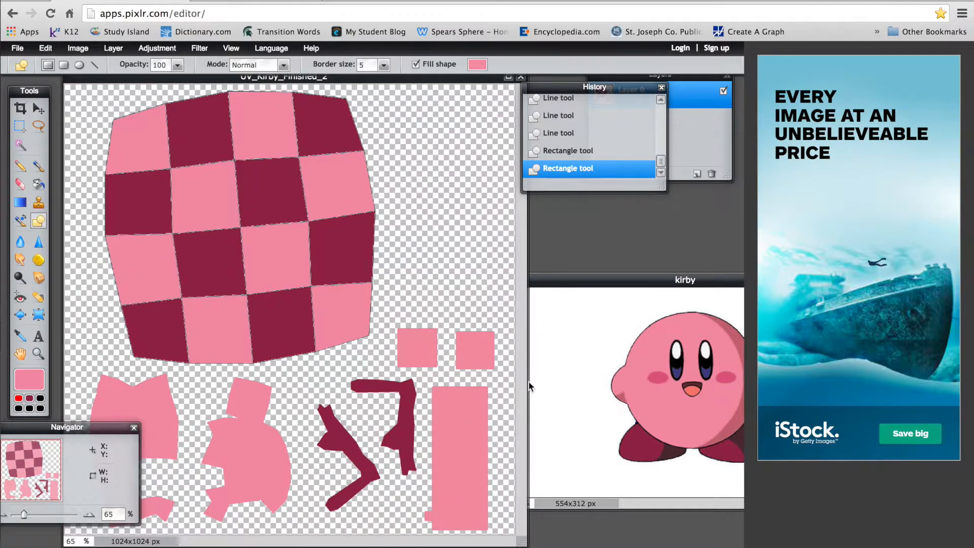
# Fill all the dark maroon squares of the large checkered body section with pink using the Paint bucket tool
pyautogui.click(38, 184)
pyautogui.click(171, 343)
pyautogui.click(290, 347)
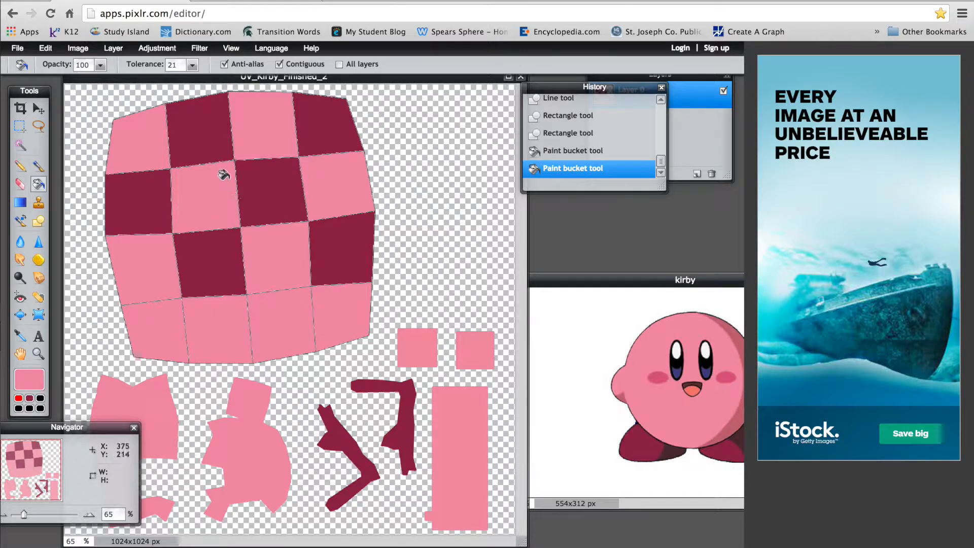
pyautogui.click(195, 149)
pyautogui.click(254, 173)
pyautogui.click(310, 122)
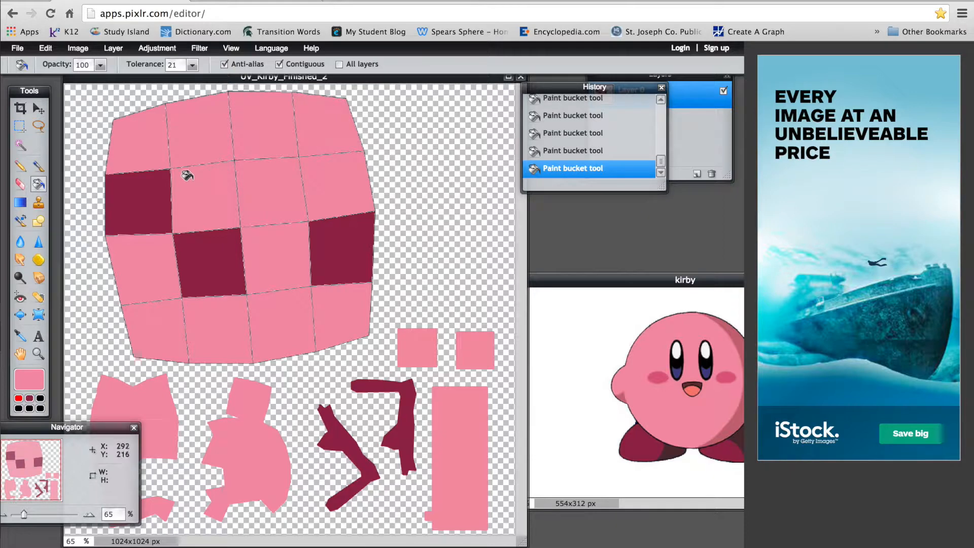
pyautogui.click(154, 180)
pyautogui.click(203, 237)
pyautogui.click(329, 259)
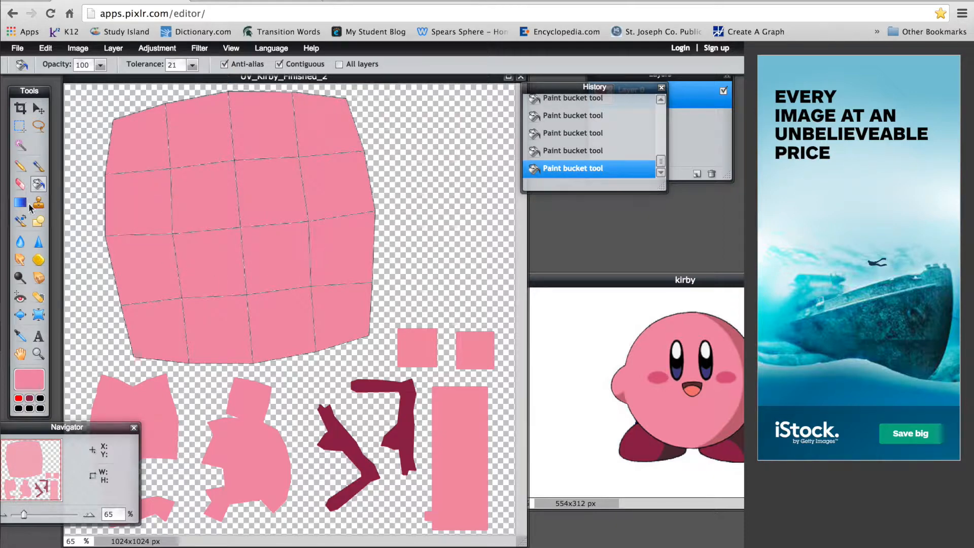
# Draw a tall black filled ellipse as Kirby's first eye on a new layer and nudge it into position
pyautogui.click(38, 223)
pyautogui.click(79, 65)
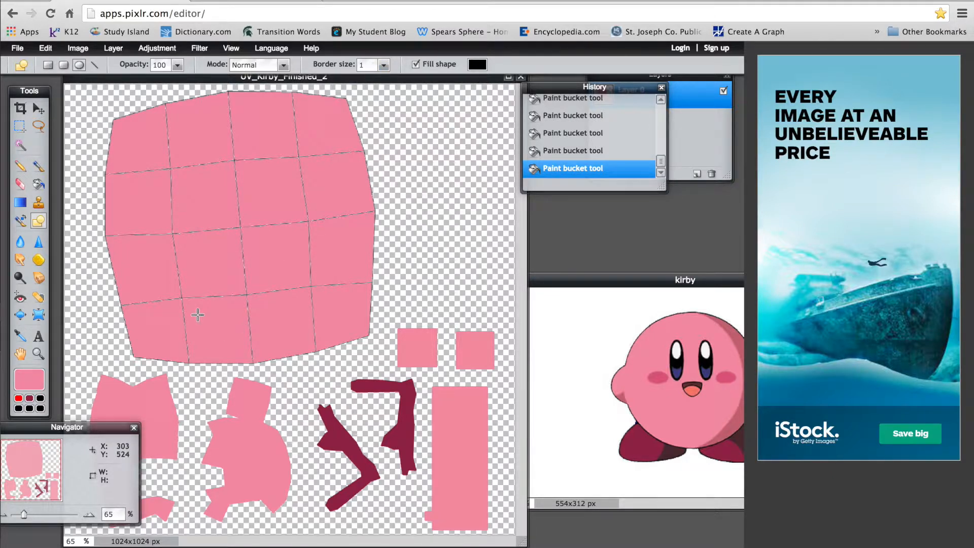
pyautogui.click(40, 399)
pyautogui.moveTo(214, 217); pyautogui.dragTo(214, 217)
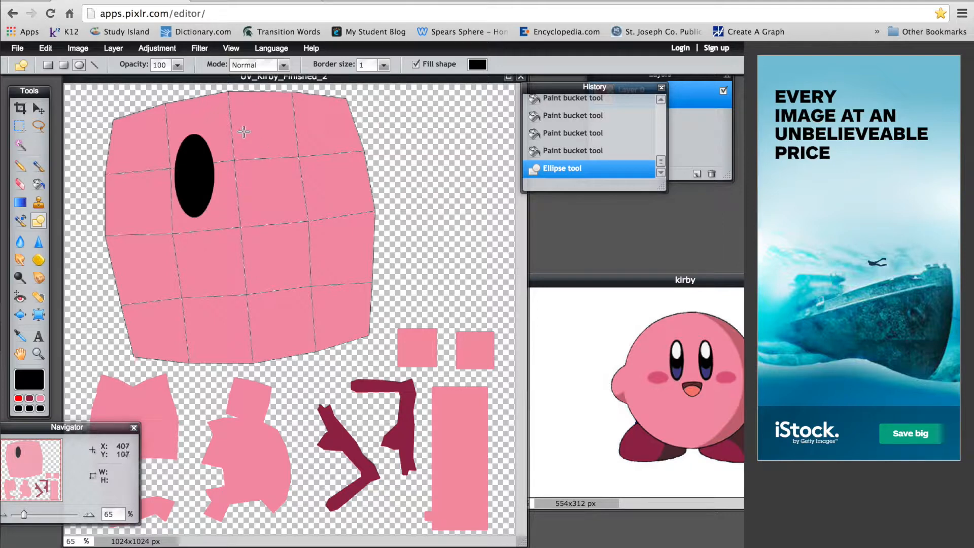
pyautogui.hotkey('ctrl', 'z')
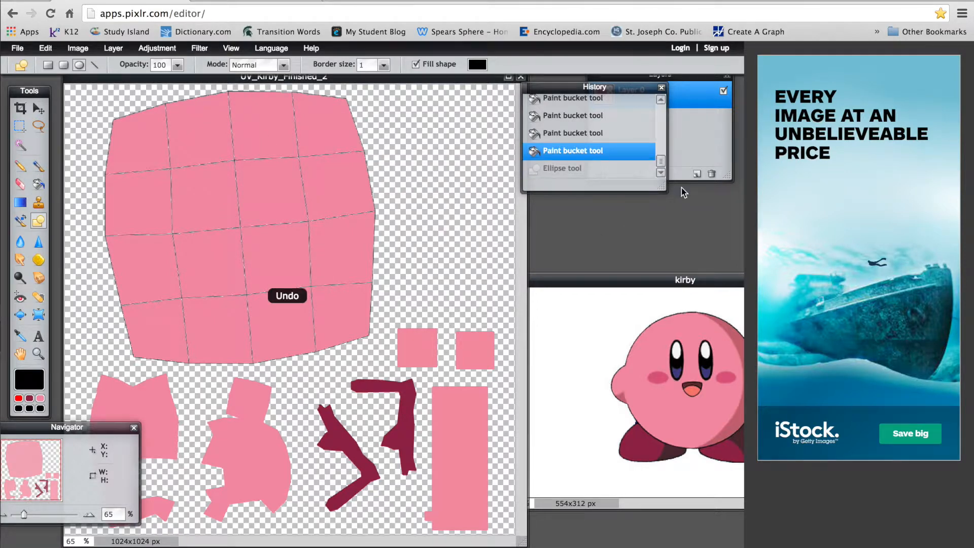
pyautogui.moveTo(631, 86); pyautogui.dragTo(692, 195)
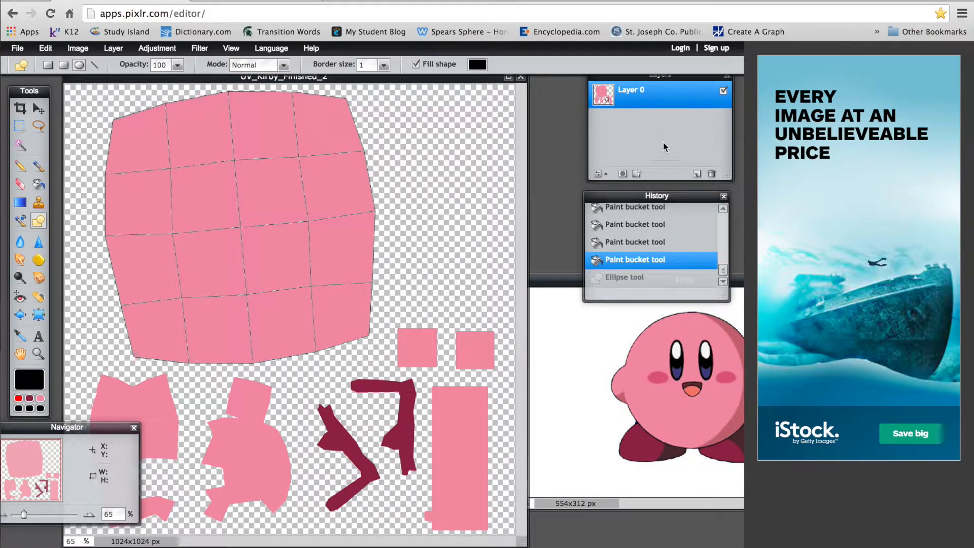
pyautogui.click(697, 174)
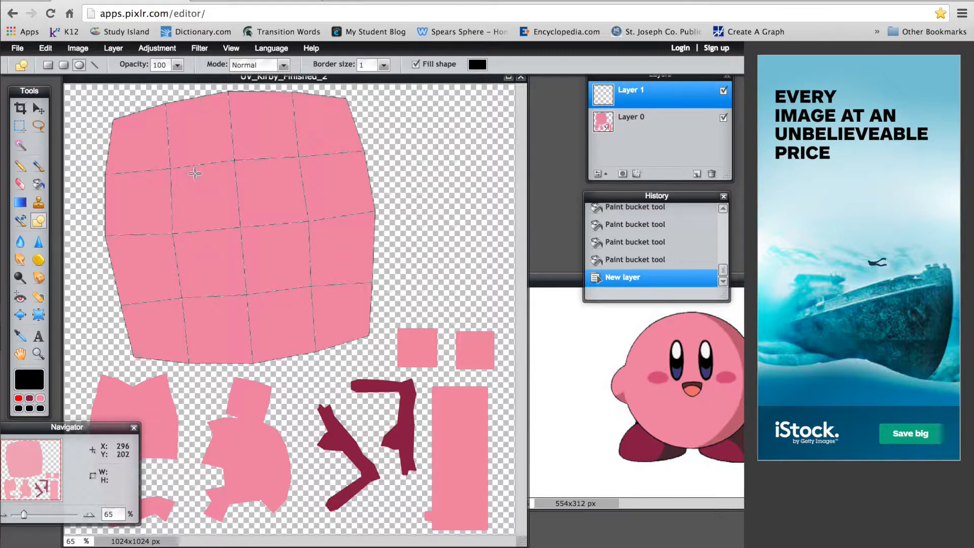
pyautogui.moveTo(214, 209); pyautogui.dragTo(214, 210)
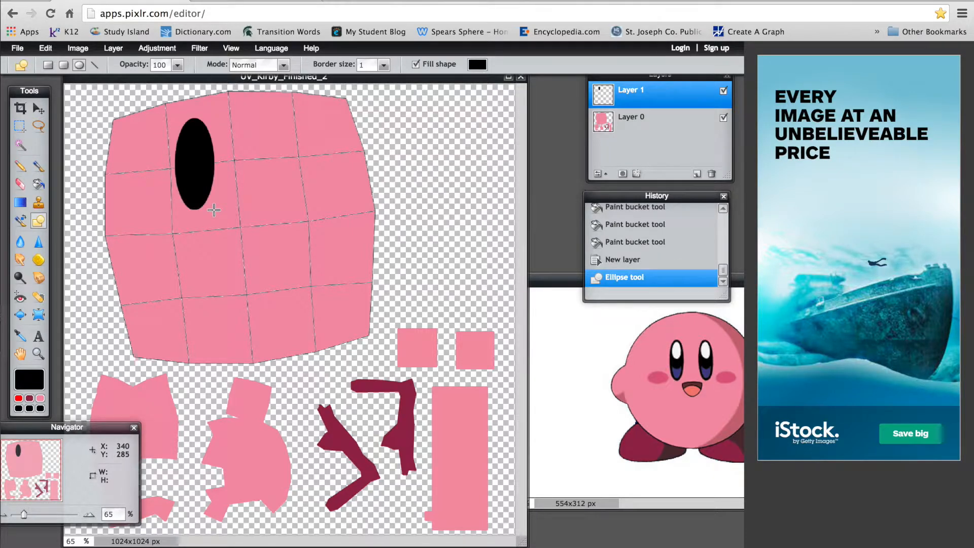
pyautogui.click(38, 108)
pyautogui.moveTo(193, 180); pyautogui.dragTo(200, 186)
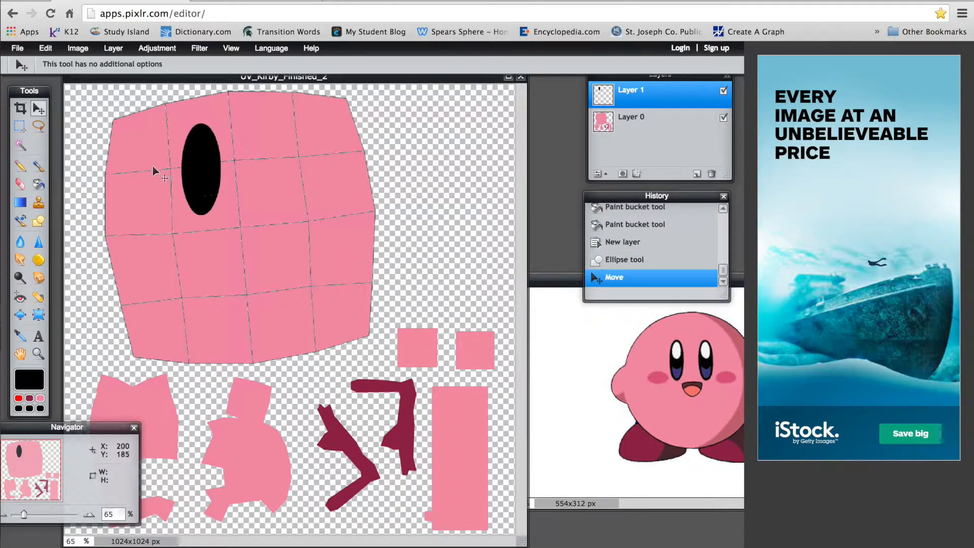
# Try to duplicate the black eye by copying and pasting a marquee selection, and delete the pasted layer
pyautogui.click(20, 125)
pyautogui.moveTo(126, 136); pyautogui.dragTo(239, 199)
pyautogui.press('super+c')
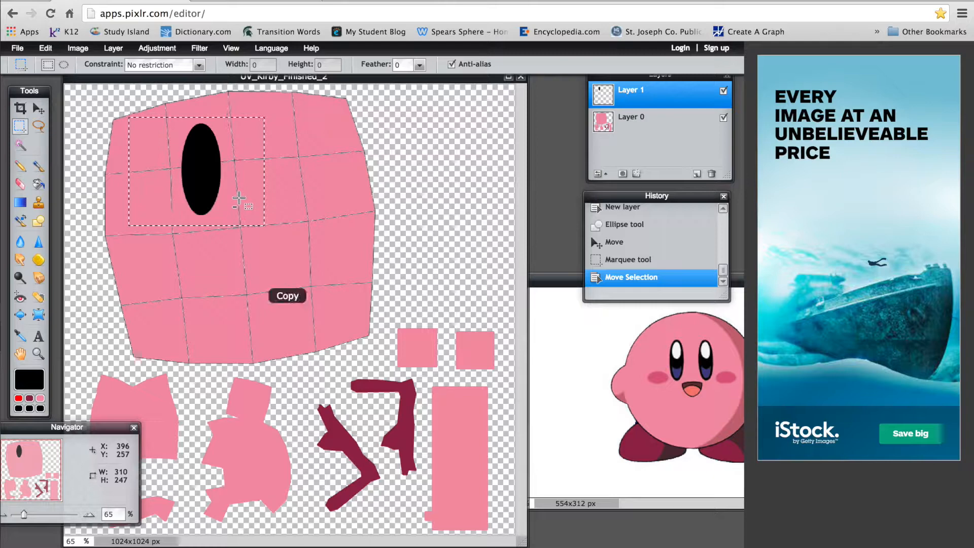
pyautogui.press('super+v')
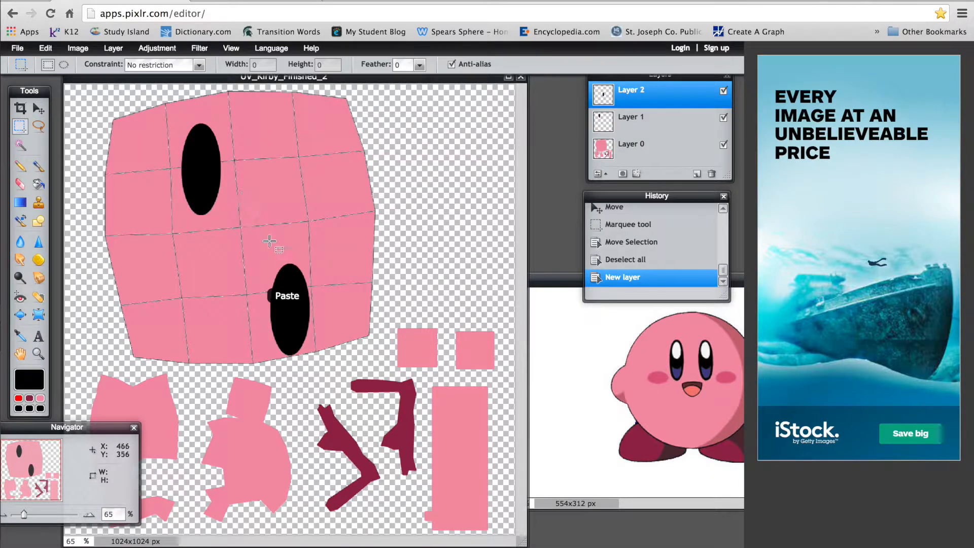
pyautogui.click(39, 126)
pyautogui.click(38, 109)
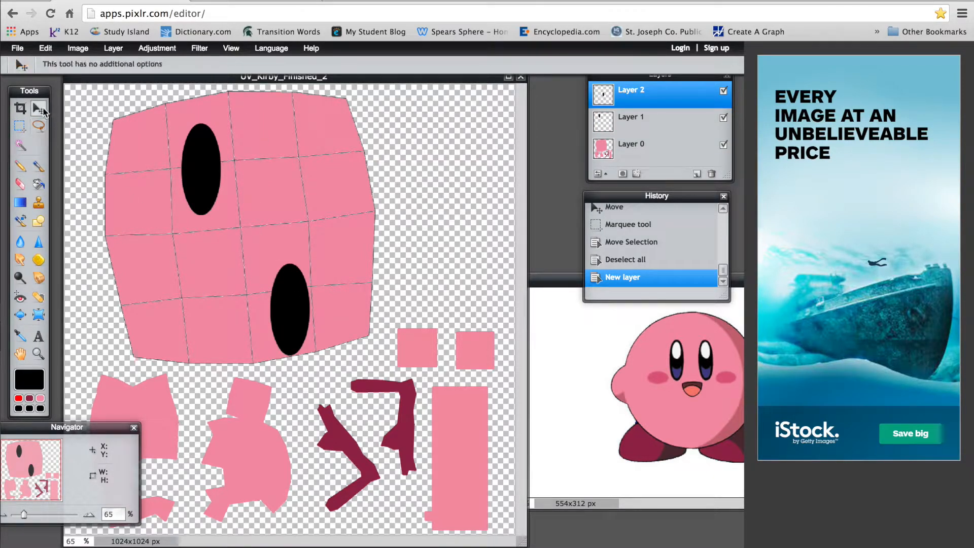
pyautogui.click(712, 176)
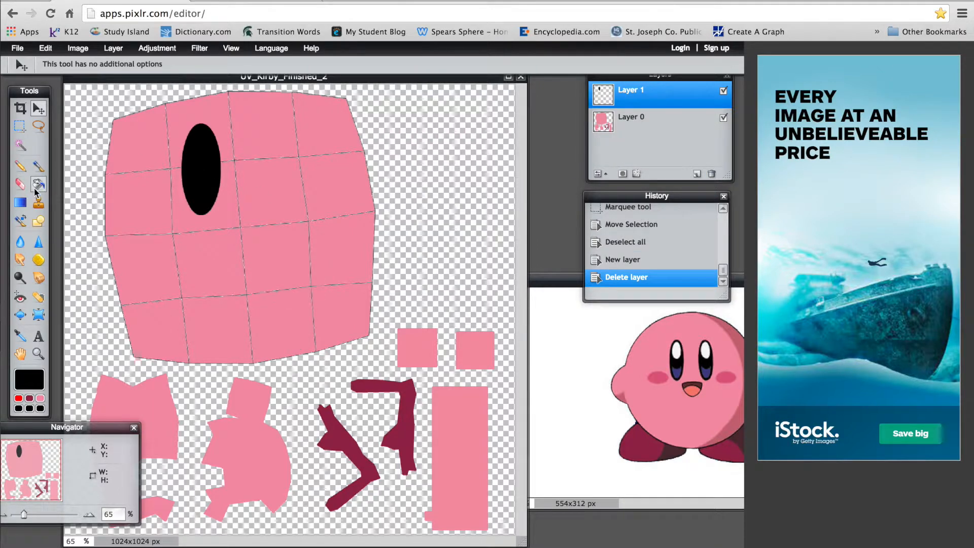
# Set the Ellipse tool's fill colour to white (ffffff)
pyautogui.click(40, 222)
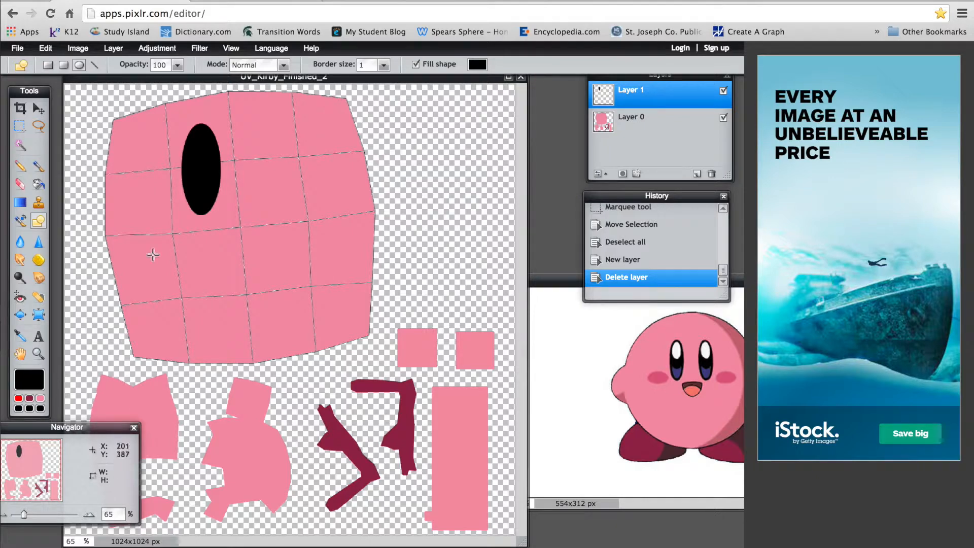
pyautogui.click(480, 65)
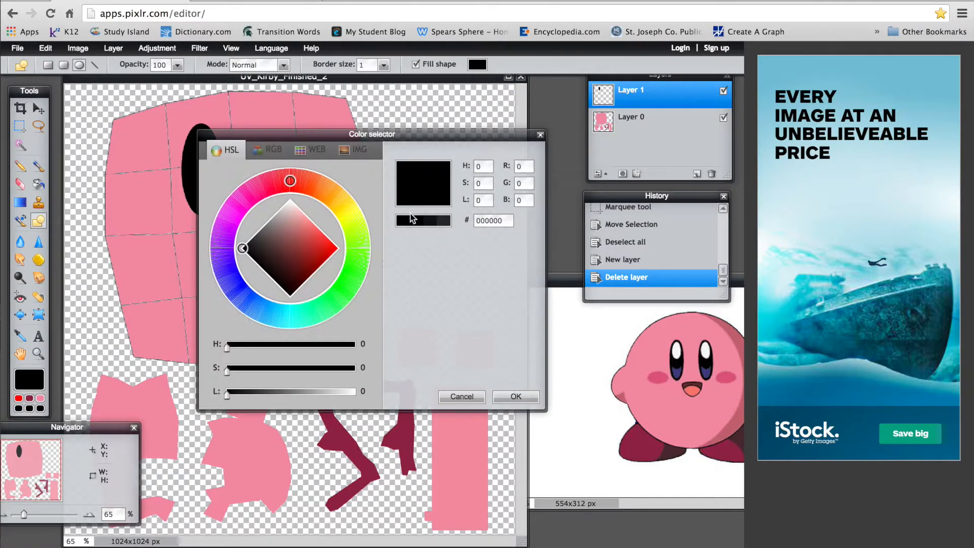
pyautogui.click(290, 201)
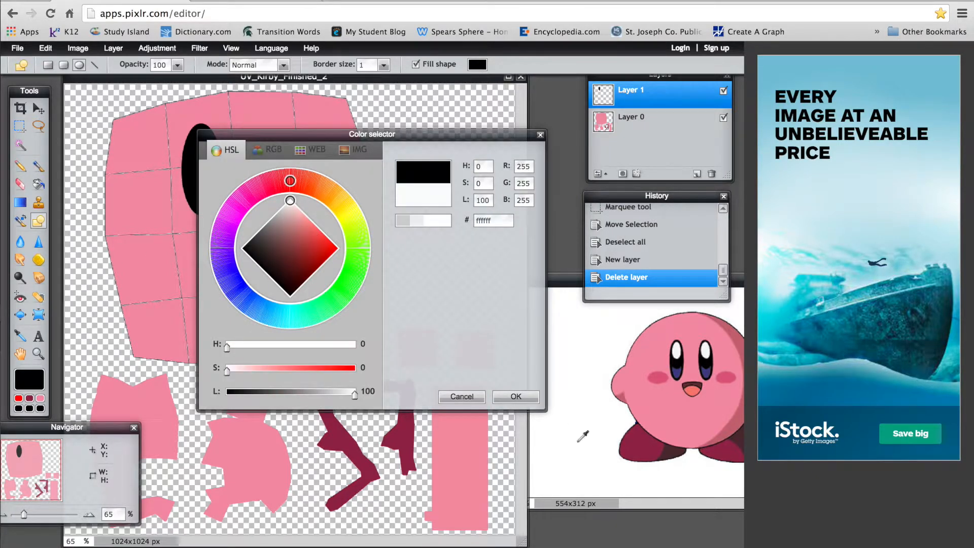
pyautogui.click(515, 396)
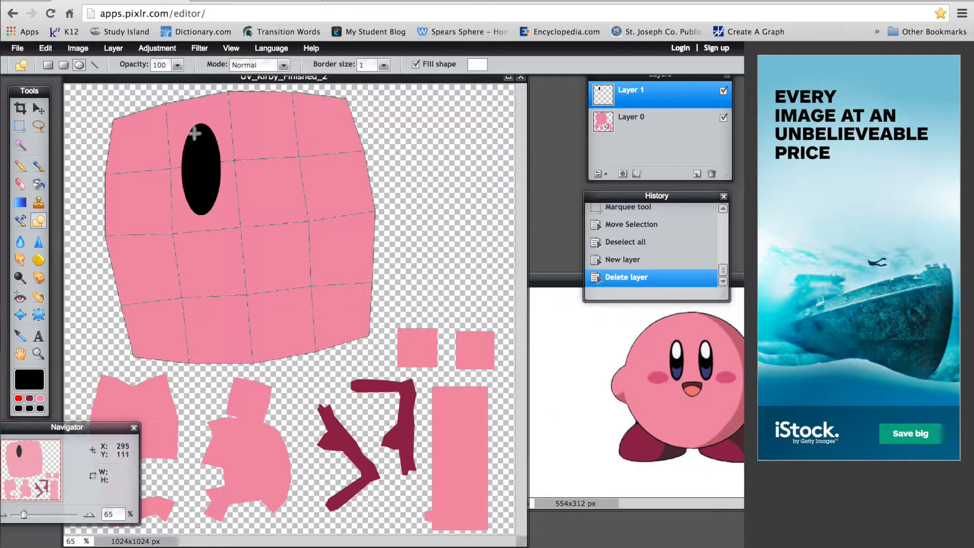
# Draw a small white ellipse highlight in the upper part of the black eye, and sample the dark blue (464180) from the reference Kirby's eye
pyautogui.moveTo(193, 131); pyautogui.dragTo(211, 160)
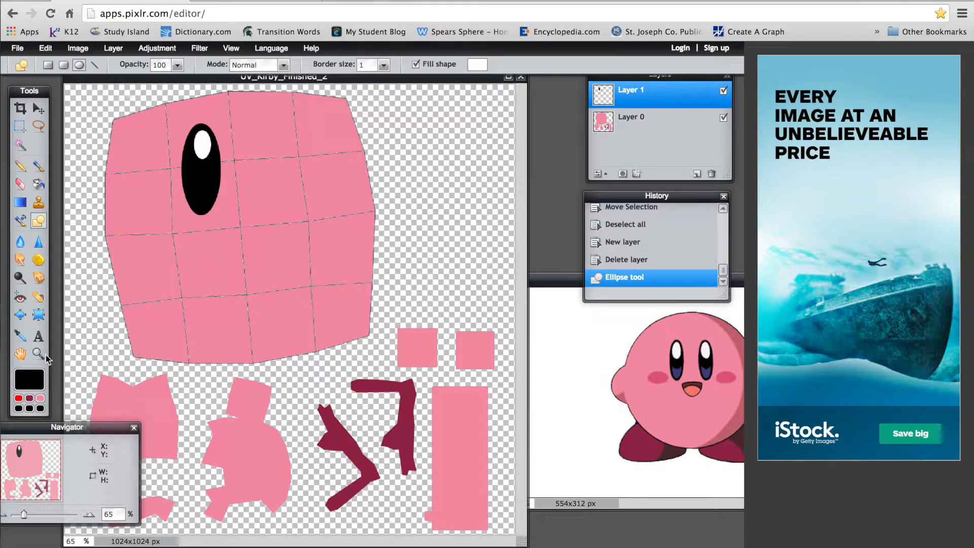
pyautogui.click(30, 379)
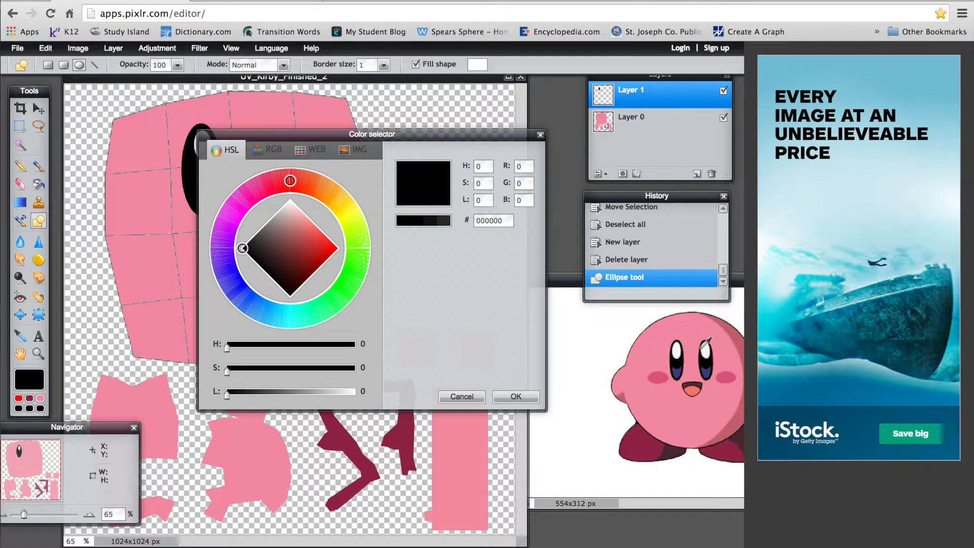
pyautogui.click(677, 371)
pyautogui.click(516, 396)
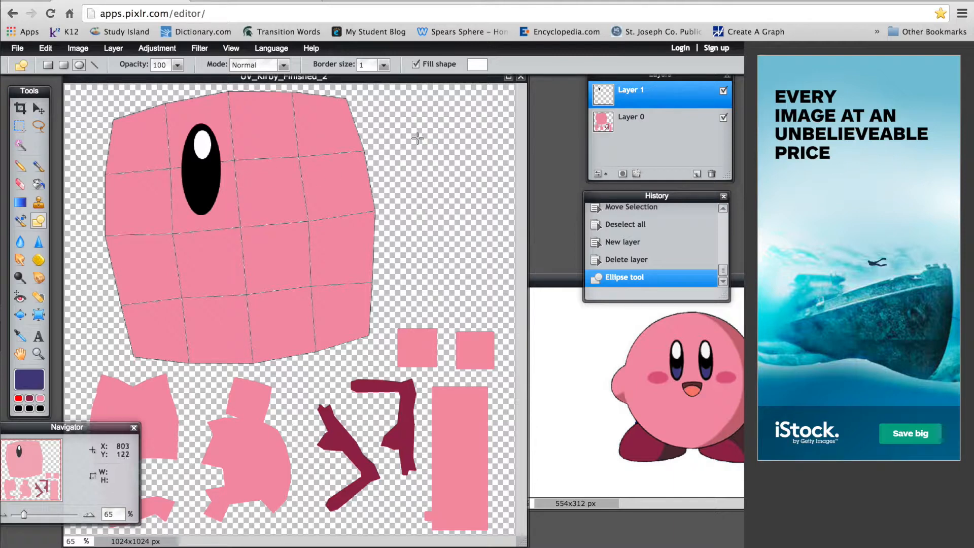
# Draw a tall ellipse filled with dark blue 464180 on a new layer, in the empty area beside the body section
pyautogui.click(697, 175)
pyautogui.moveTo(415, 118); pyautogui.dragTo(458, 198)
pyautogui.hotkey('ctrl', 'z')
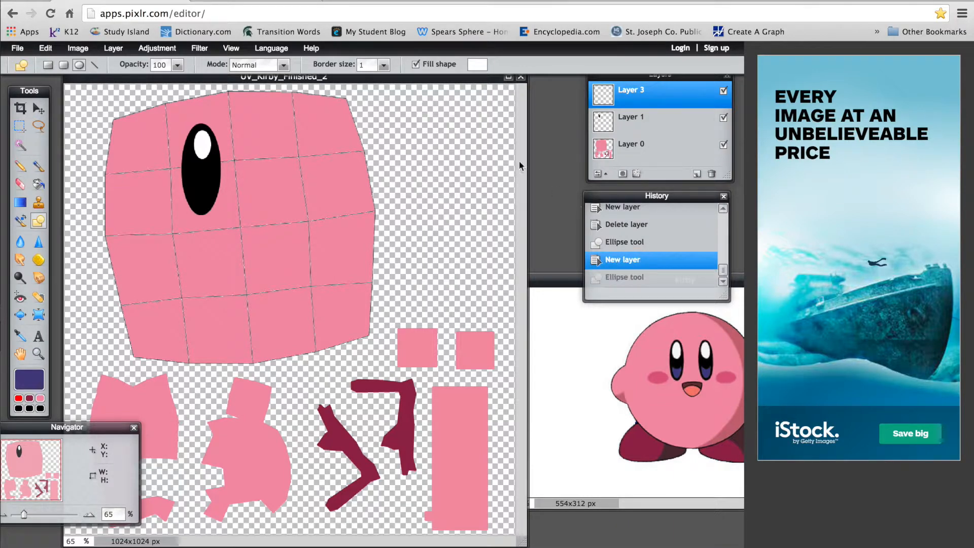
pyautogui.click(477, 65)
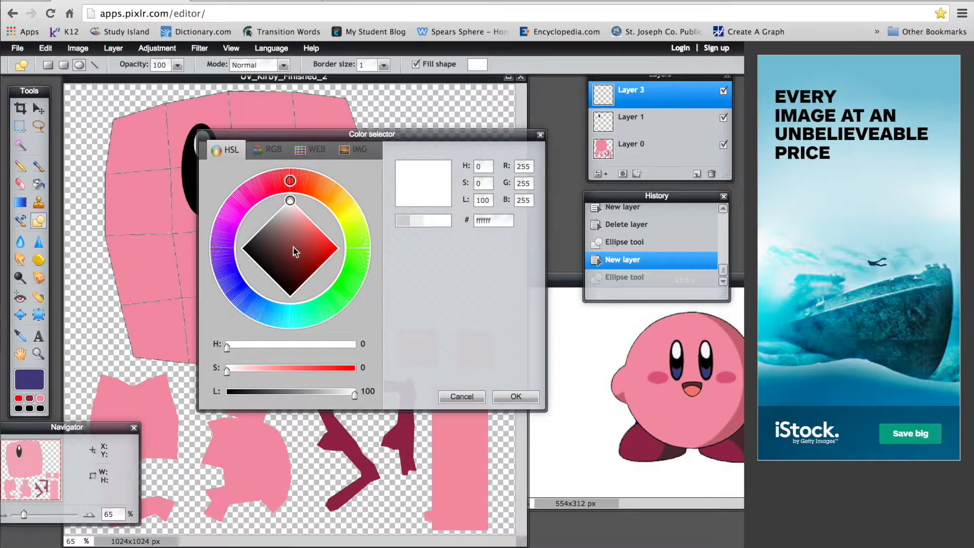
pyautogui.click(27, 380)
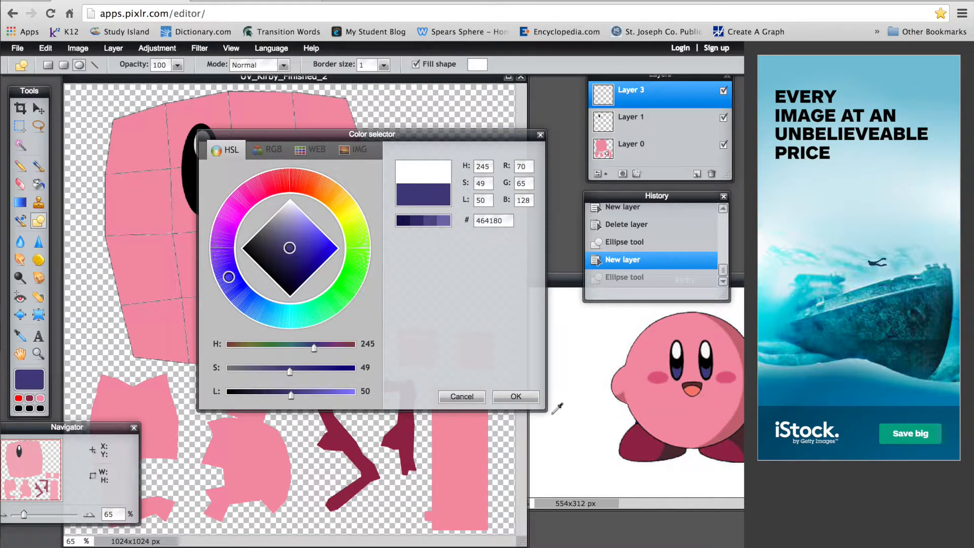
pyautogui.click(516, 396)
pyautogui.moveTo(421, 136); pyautogui.dragTo(454, 211)
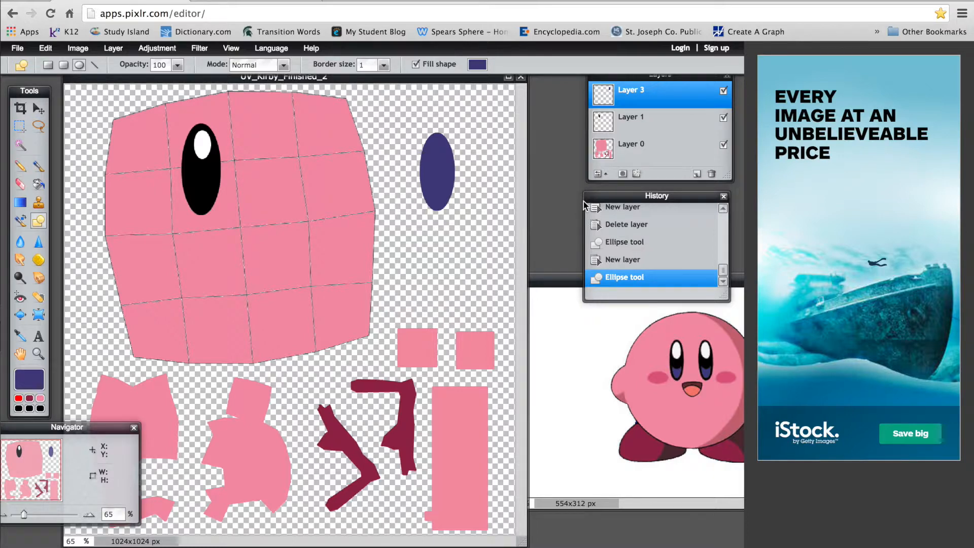
# Erase the upper part of the dark blue ellipse with the size 50 Eraser, leaving a soft-edged crescent
pyautogui.click(19, 184)
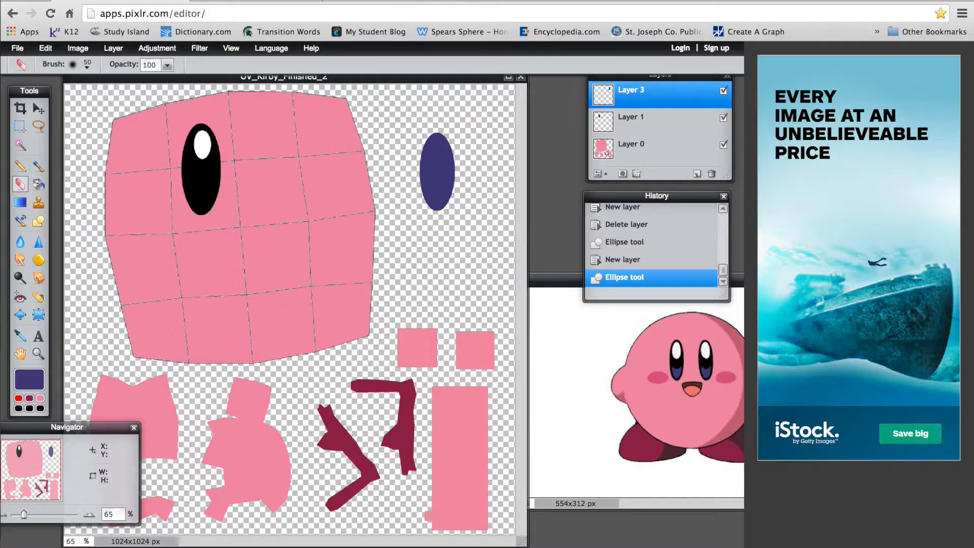
pyautogui.moveTo(419, 156)
pyautogui.mouseDown()
pyautogui.moveTo(448, 168)
pyautogui.moveTo(437, 139)
pyautogui.moveTo(428, 139)
pyautogui.moveTo(443, 161)
pyautogui.moveTo(420, 147)
pyautogui.mouseUp()
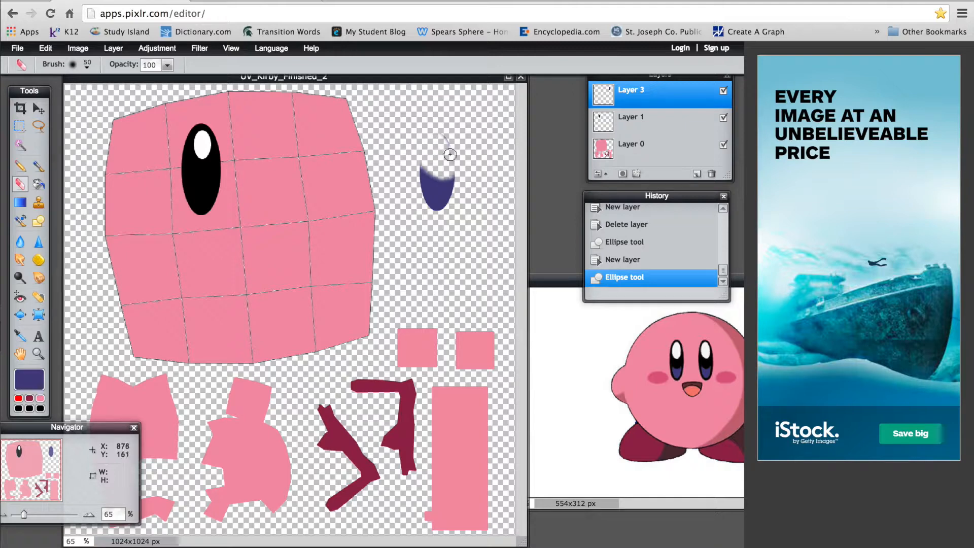
pyautogui.moveTo(450, 141); pyautogui.dragTo(456, 148)
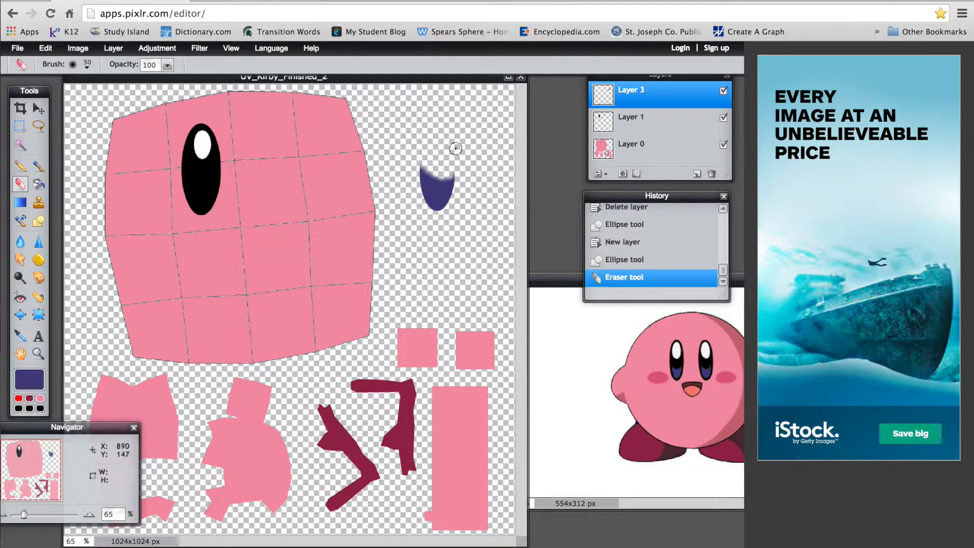
pyautogui.click(625, 259)
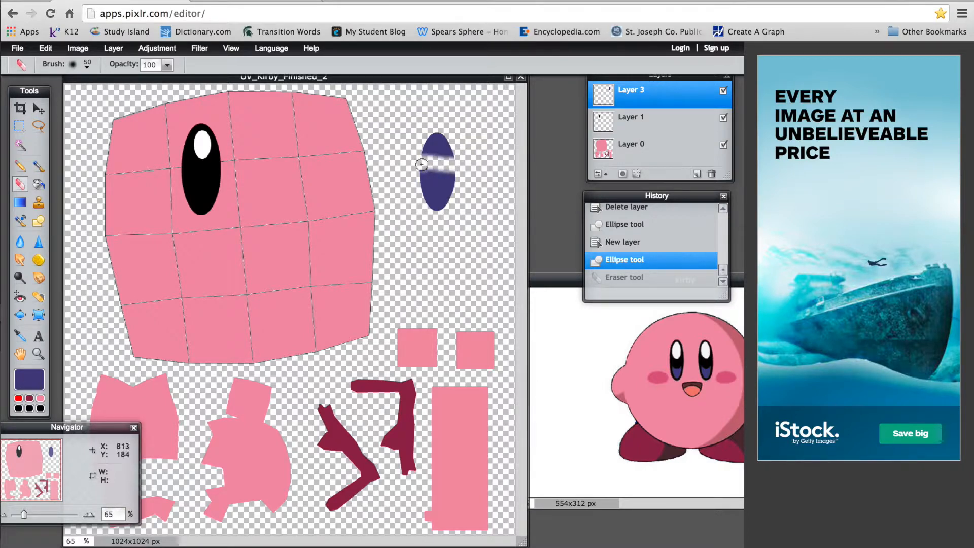
pyautogui.moveTo(441, 142)
pyautogui.mouseDown()
pyautogui.moveTo(457, 161)
pyautogui.moveTo(424, 131)
pyautogui.mouseUp()
pyautogui.moveTo(434, 179); pyautogui.dragTo(445, 173)
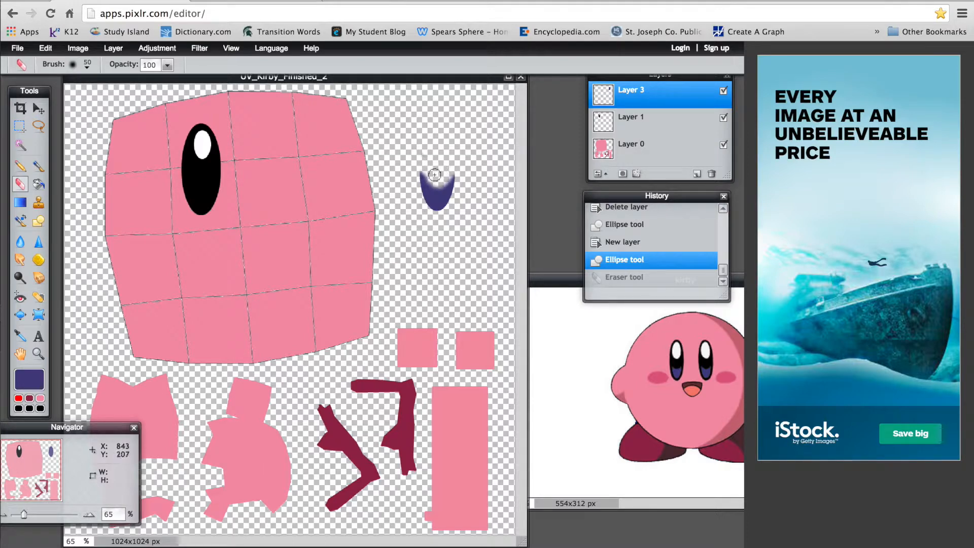
pyautogui.moveTo(432, 176); pyautogui.dragTo(452, 140)
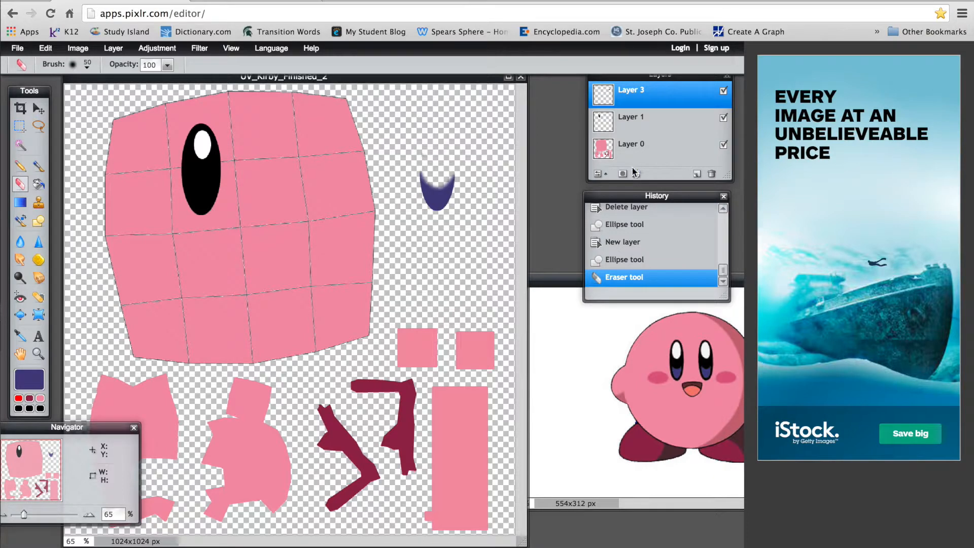
# Select the blue crescent with a rectangular marquee and move it onto the lower half of the black eye
pyautogui.click(19, 127)
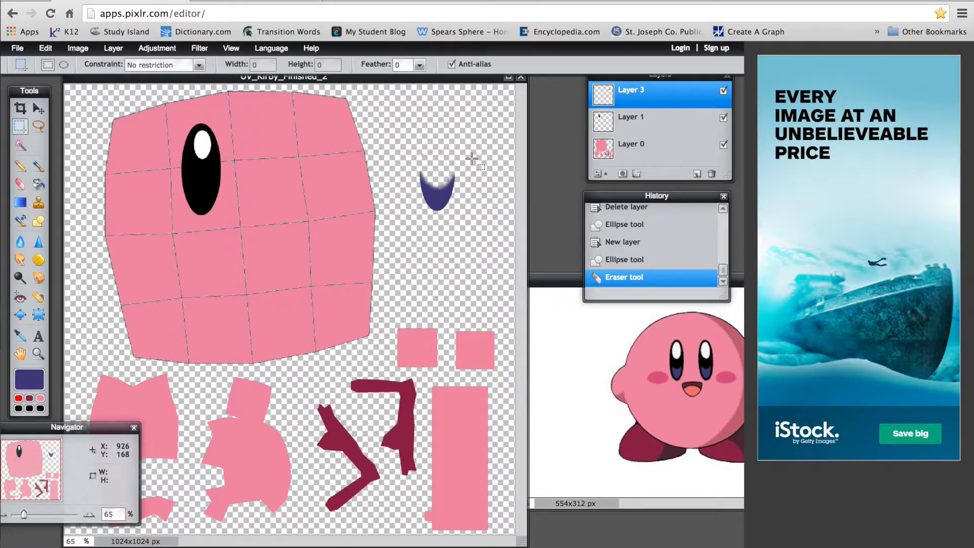
pyautogui.moveTo(398, 151); pyautogui.dragTo(198, 195)
pyautogui.click(38, 108)
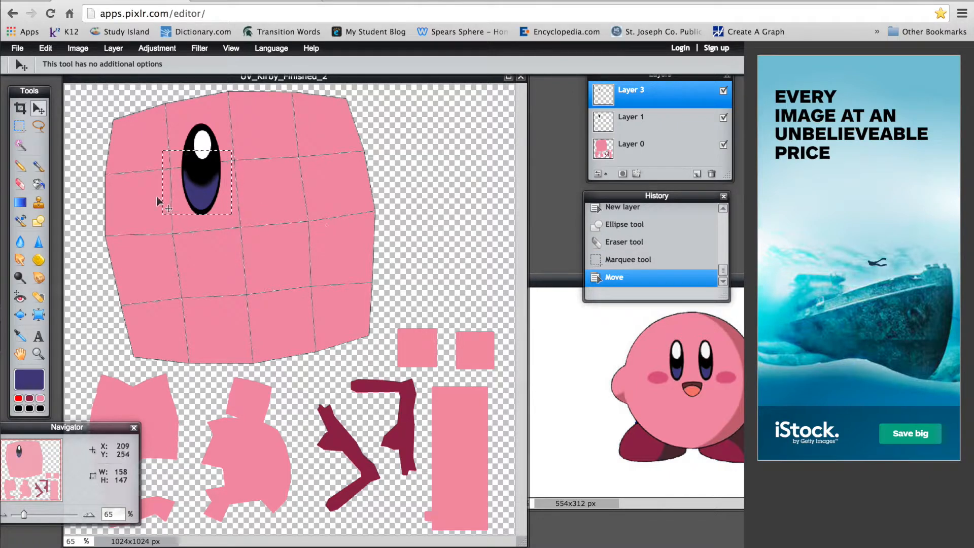
pyautogui.rightClick(612, 119)
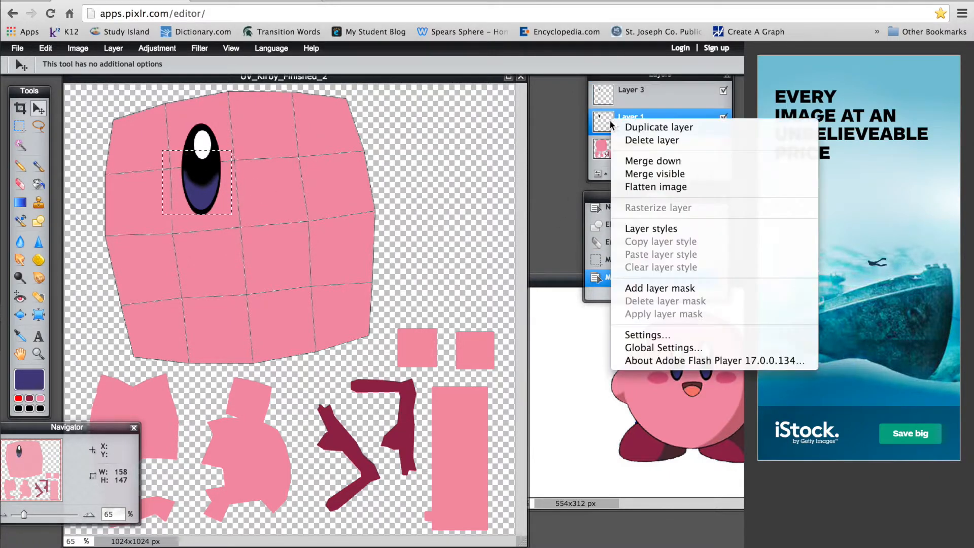
pyautogui.click(563, 172)
pyautogui.rightClick(612, 92)
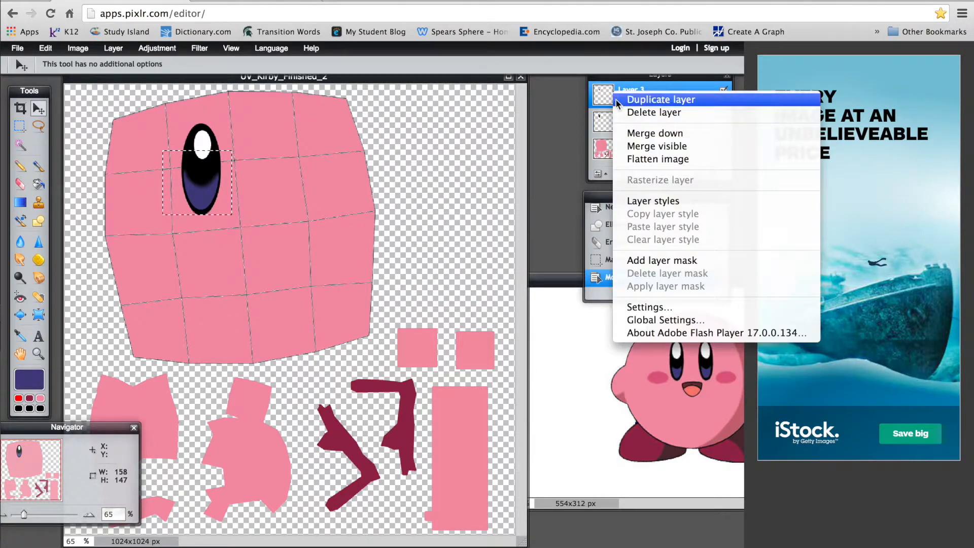
pyautogui.click(570, 123)
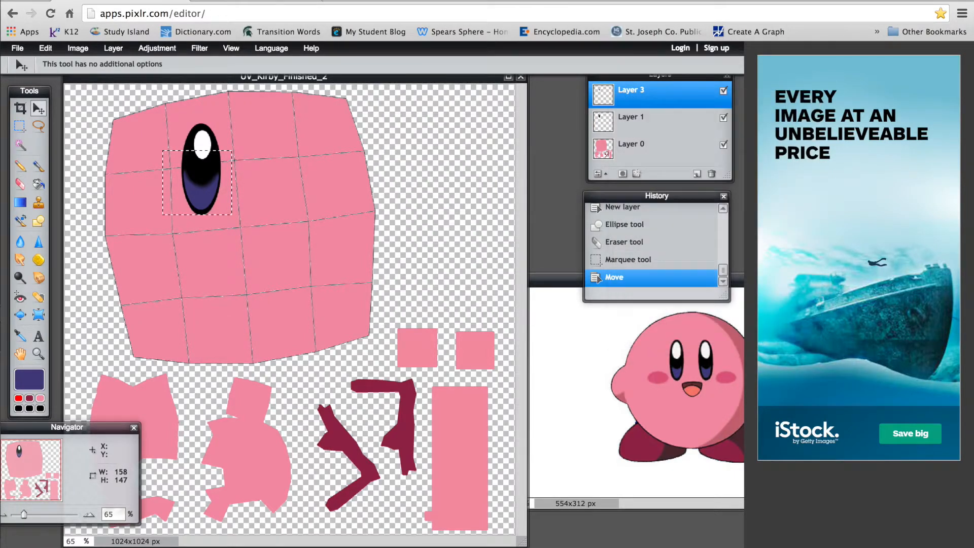
# Copy the selected blue crescent, clear the selection and paste the copy as a new layer
pyautogui.hotkey('ctrl', 'c')
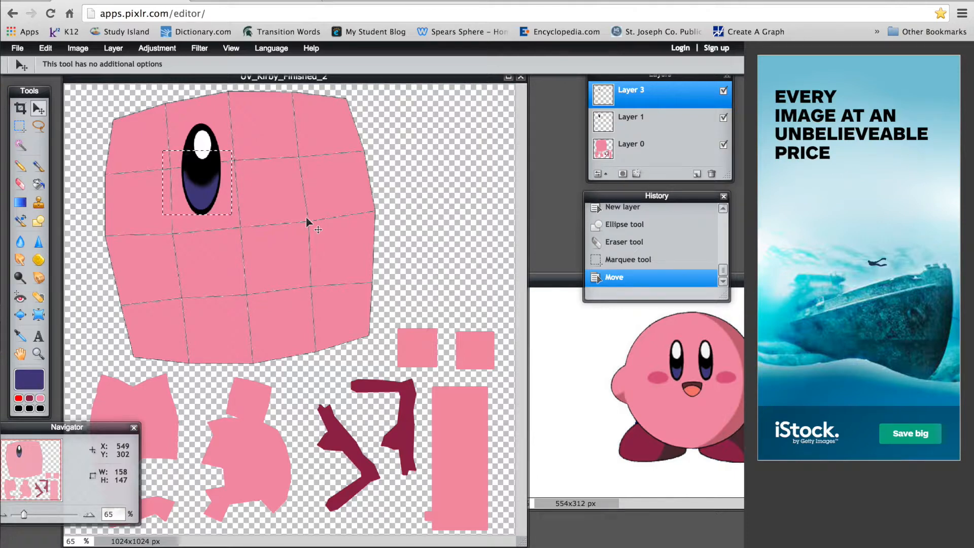
pyautogui.hotkey('ctrl', 'd')
pyautogui.hotkey('ctrl', 'v')
# Try to copy and paste the whole eye with a marquee selection on Layer 3, and delete the pasted layer
pyautogui.click(617, 126)
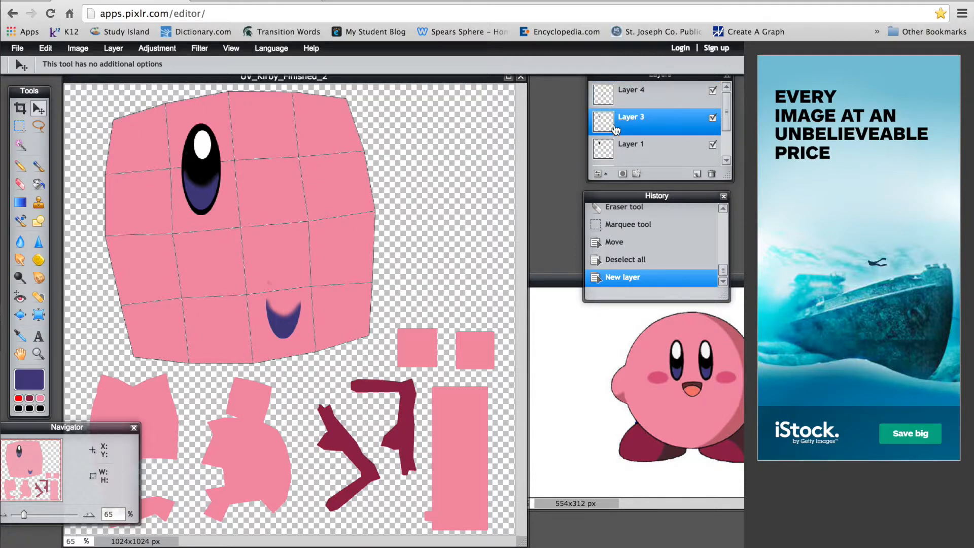
pyautogui.click(20, 127)
pyautogui.moveTo(244, 231); pyautogui.dragTo(147, 113)
pyautogui.hotkey('ctrl', 'c')
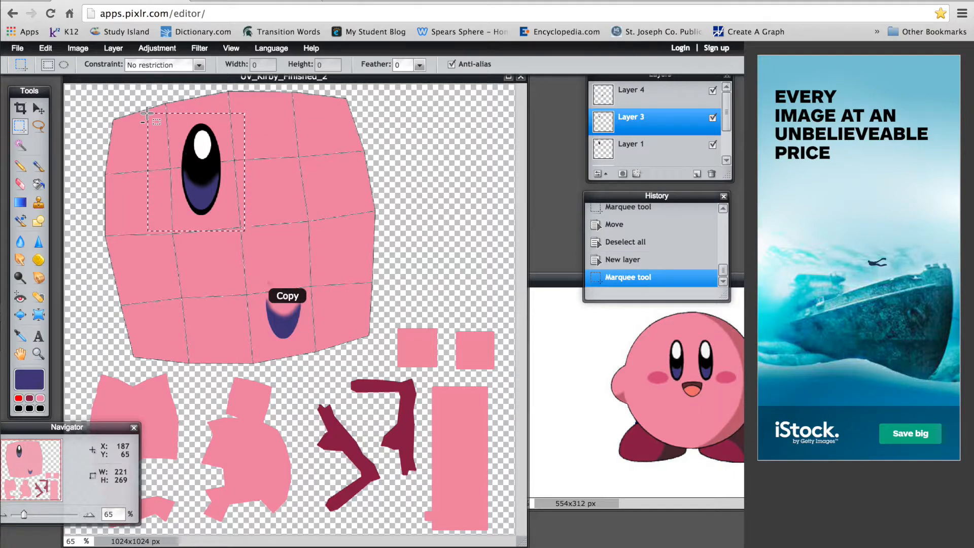
pyautogui.hotkey('ctrl', 'v')
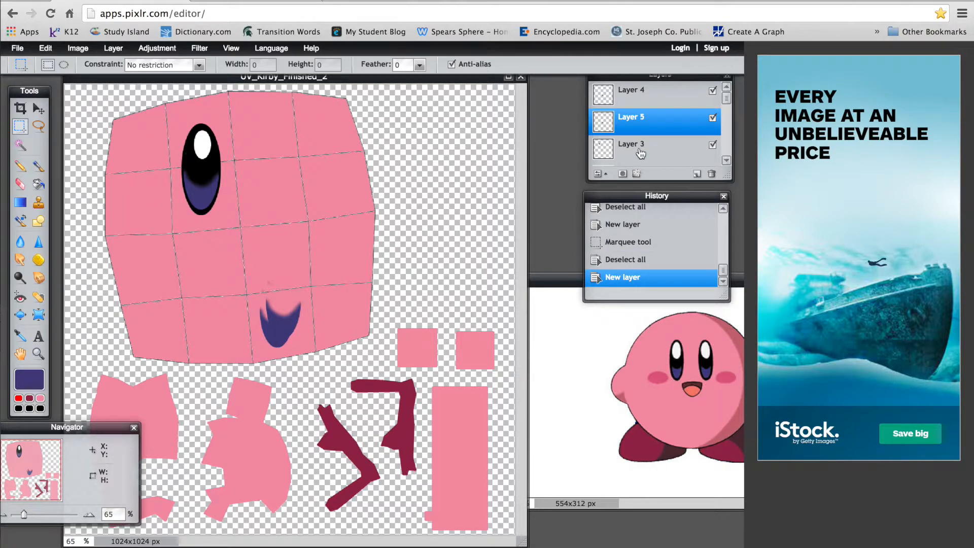
pyautogui.click(713, 175)
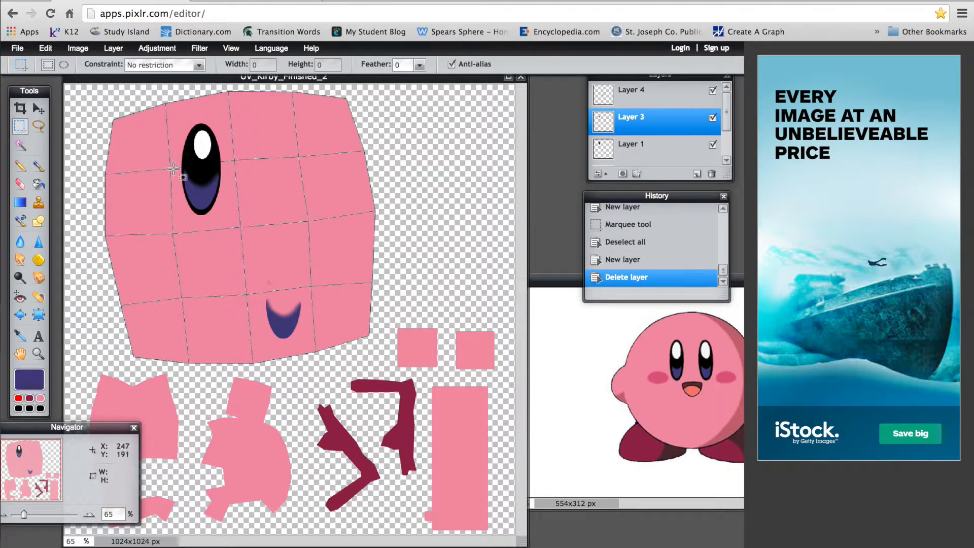
# Copy the black eye with its white highlight from Layer 1, paste it, and move the copy beside the first eye
pyautogui.click(655, 145)
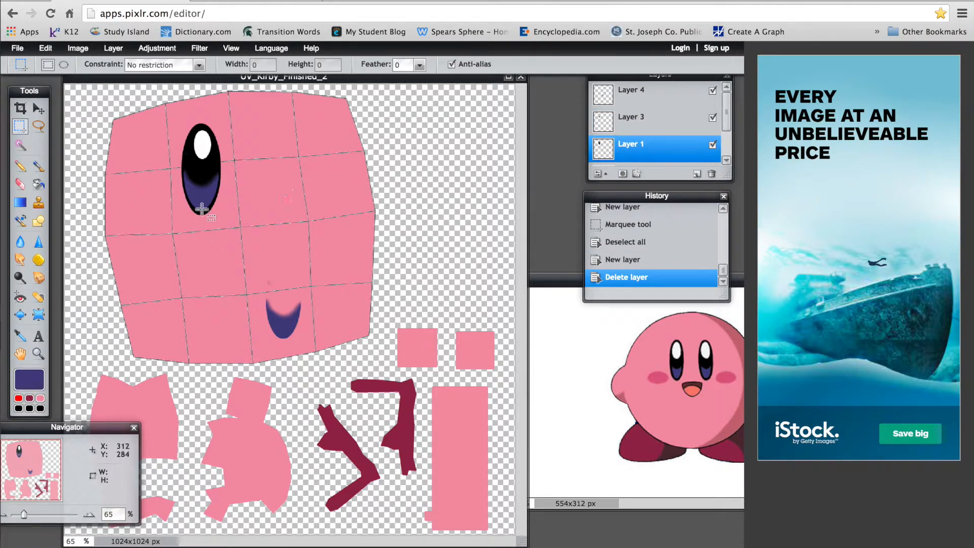
pyautogui.moveTo(227, 219); pyautogui.dragTo(162, 122)
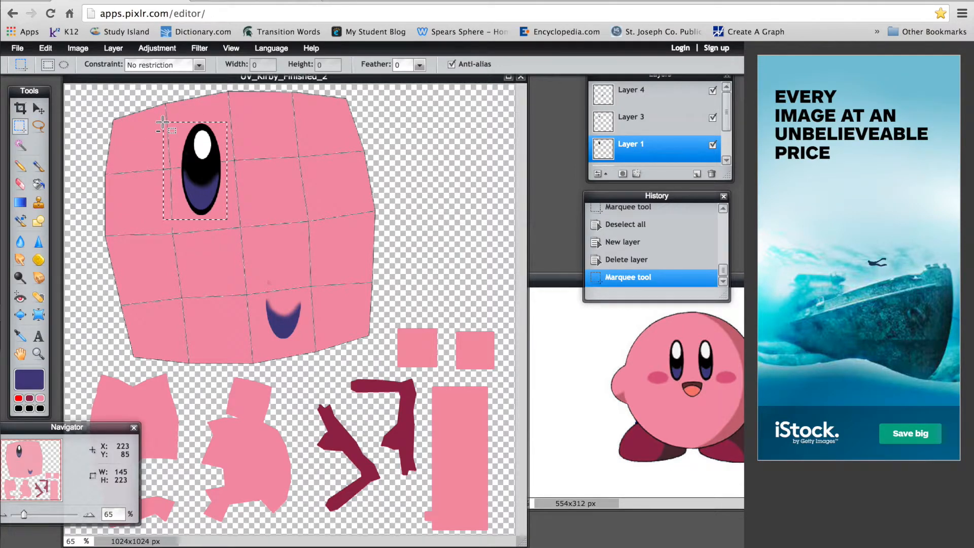
pyautogui.hotkey('ctrl', 'c')
pyautogui.hotkey('ctrl', 'v')
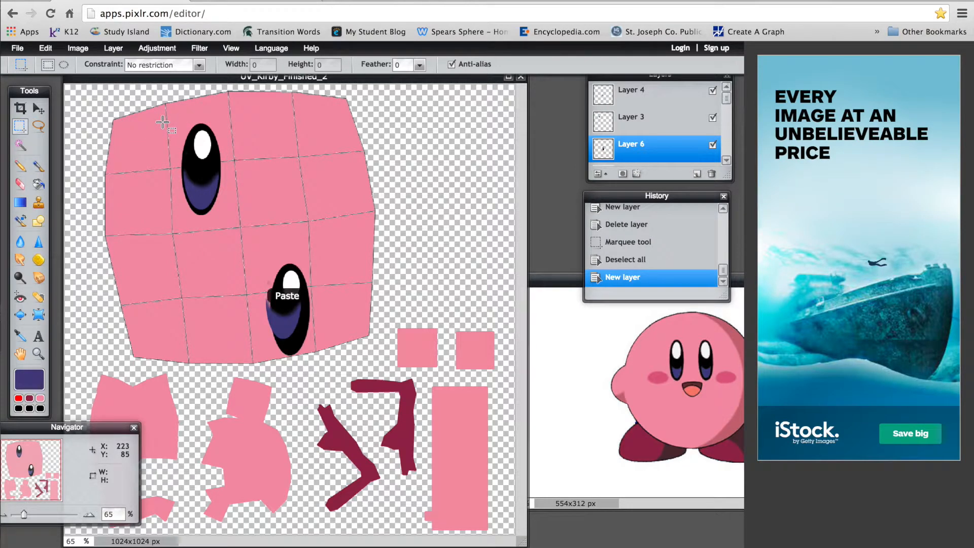
pyautogui.click(38, 108)
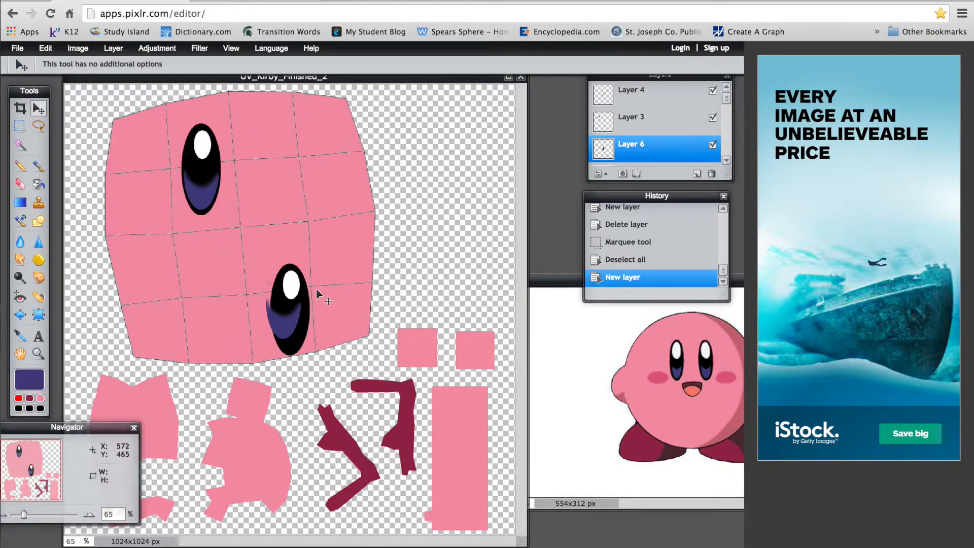
pyautogui.moveTo(284, 285); pyautogui.dragTo(270, 136)
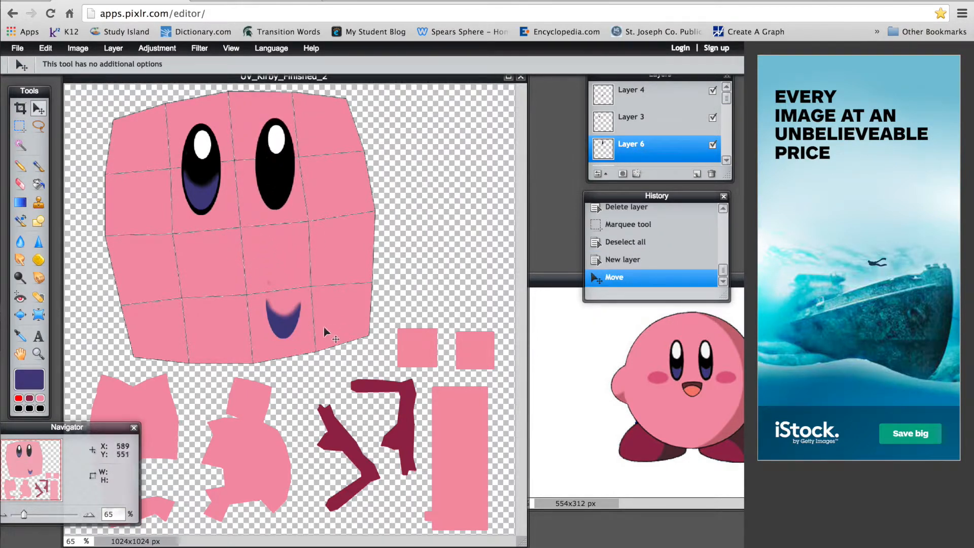
pyautogui.click(600, 128)
pyautogui.moveTo(280, 316)
pyautogui.mouseDown()
pyautogui.moveTo(278, 222)
pyautogui.moveTo(281, 307)
pyautogui.mouseUp()
pyautogui.click(615, 259)
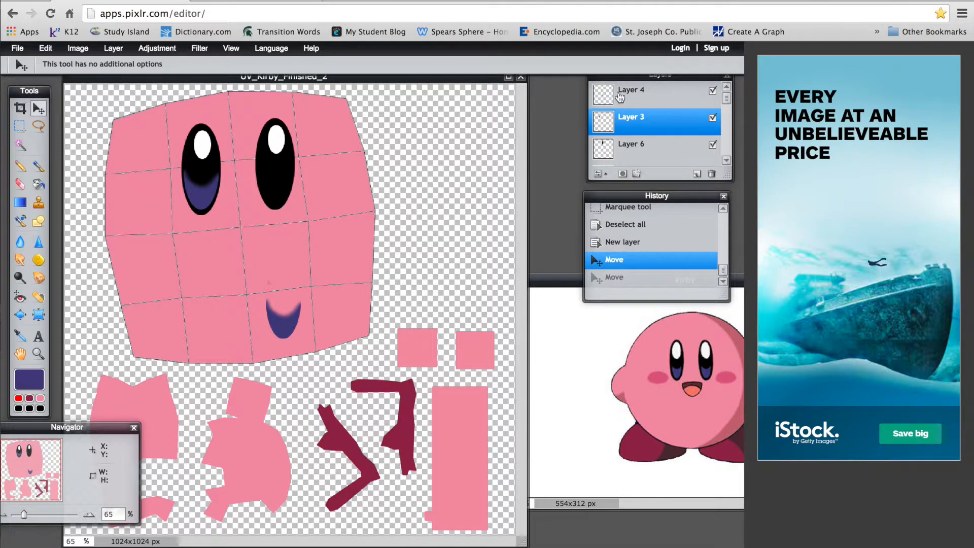
# Move the copied blue crescent on Layer 4 onto the lower half of the second eye
pyautogui.click(621, 101)
pyautogui.moveTo(267, 311); pyautogui.dragTo(260, 181)
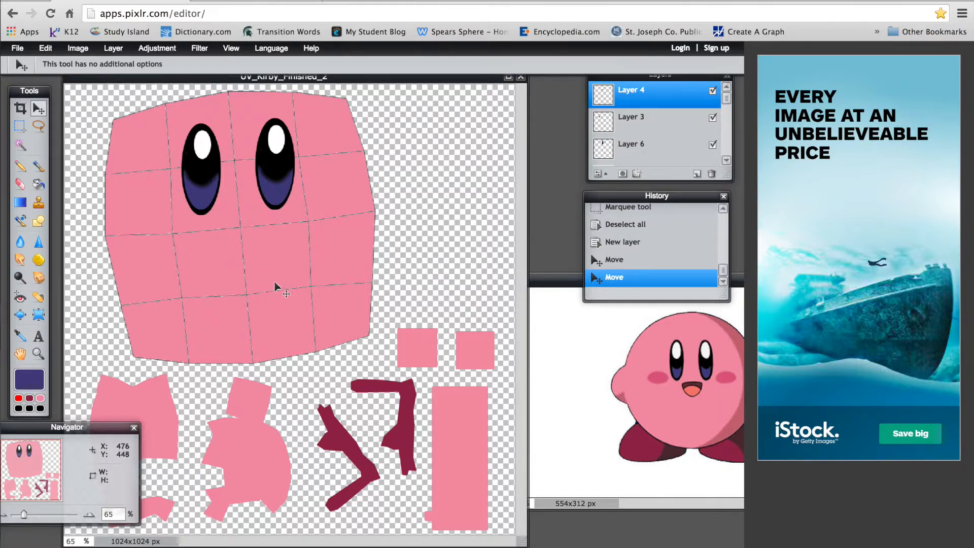
# Make Layer 0 the active layer and hide Layers 1, 6, 3 and 4 that hold the eyes
pyautogui.scroll(3, 254, 217)
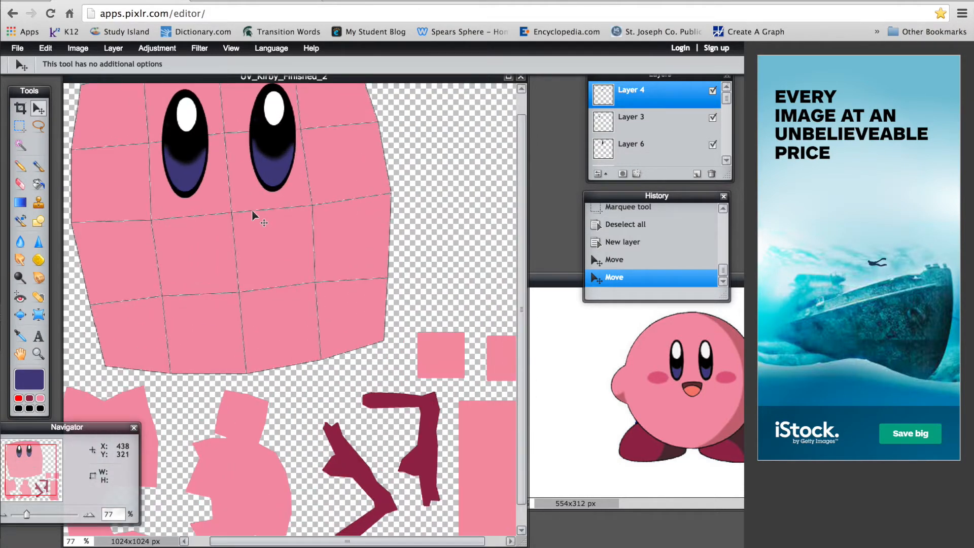
pyautogui.scroll(-2, 624, 152)
pyautogui.click(637, 148)
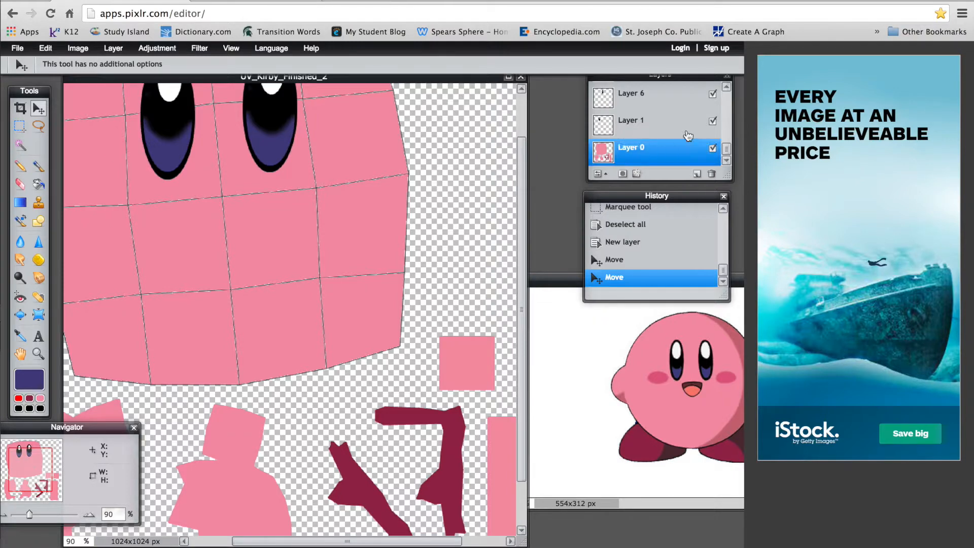
pyautogui.click(713, 122)
pyautogui.click(713, 96)
pyautogui.scroll(2, 713, 101)
pyautogui.click(713, 103)
pyautogui.scroll(1, 713, 107)
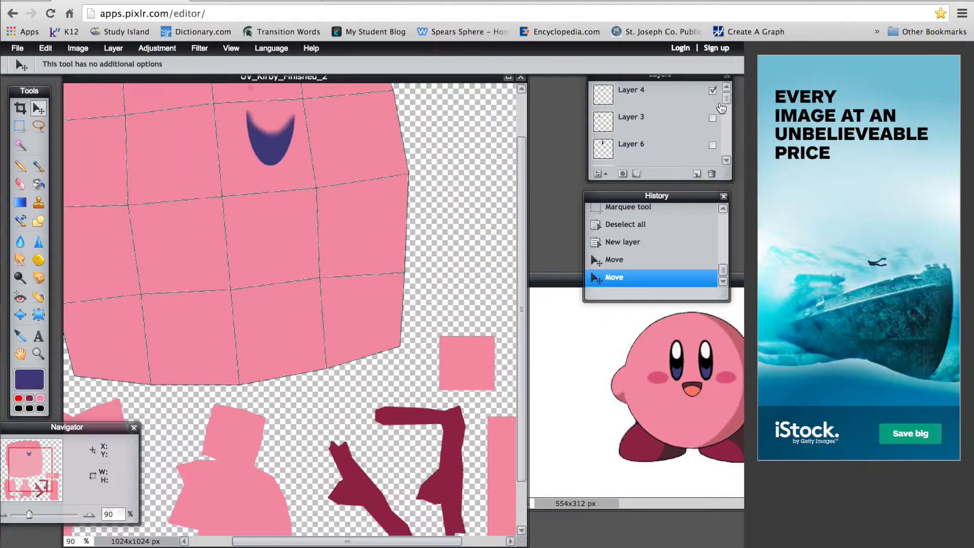
pyautogui.click(713, 91)
pyautogui.scroll(1, 424, 157)
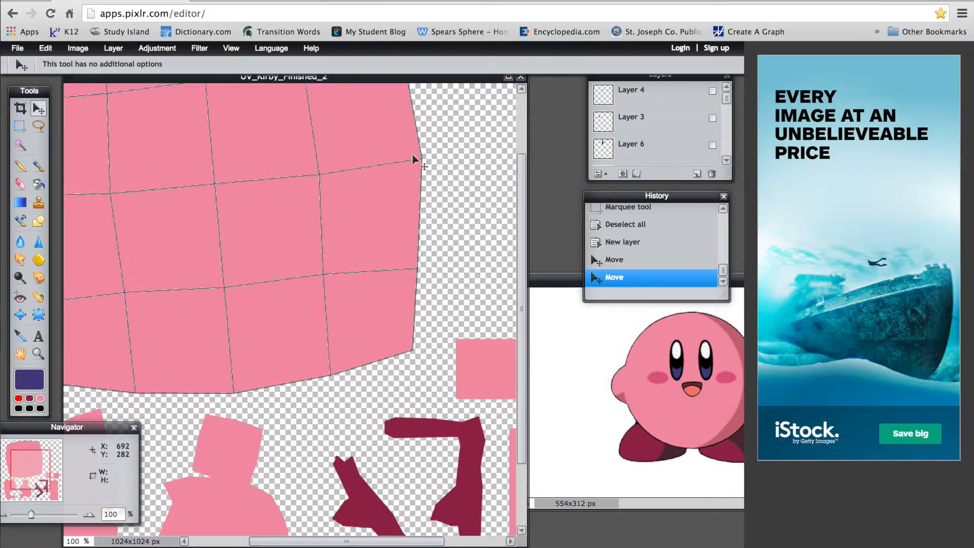
pyautogui.scroll(-3, 415, 157)
pyautogui.scroll(2, 302, 179)
pyautogui.scroll(2, 303, 179)
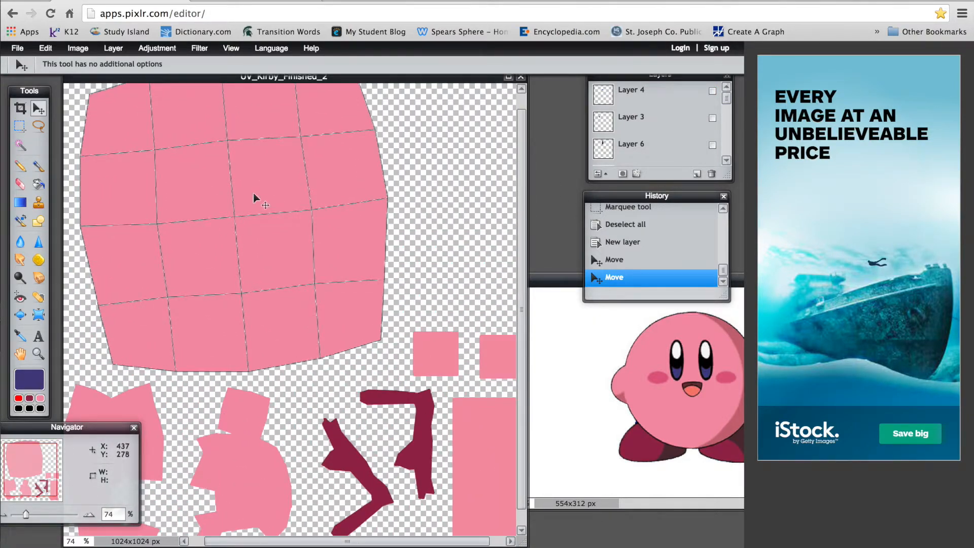
# Show Layers 4, 3, 6 and 1 again so both complete eyes are displayed on the body
pyautogui.scroll(-1, 192, 260)
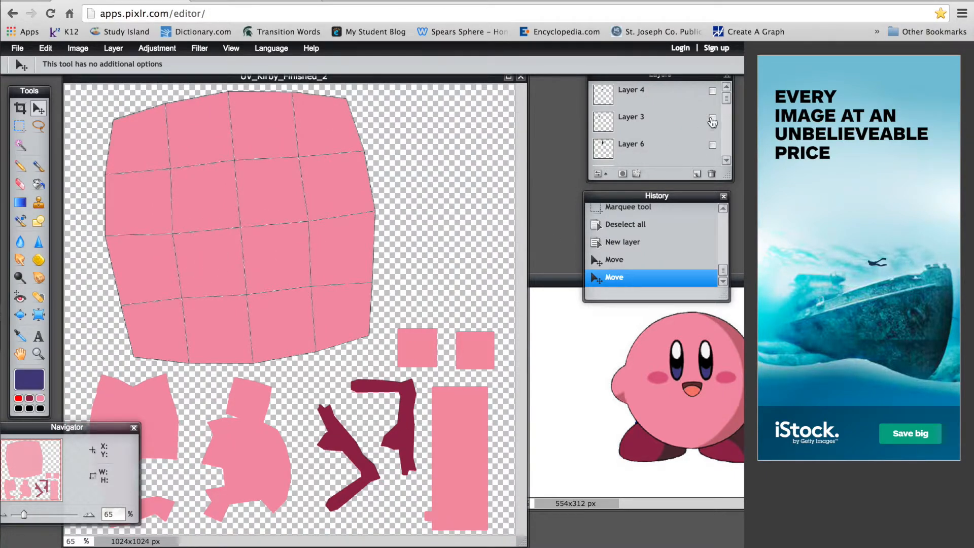
pyautogui.click(713, 93)
pyautogui.click(712, 118)
pyautogui.scroll(-1, 715, 122)
pyautogui.click(713, 134)
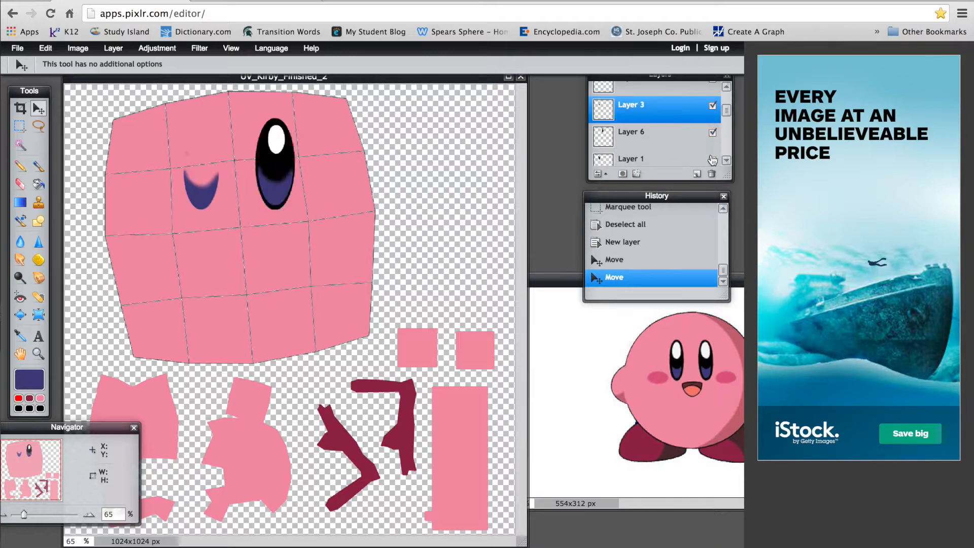
pyautogui.click(713, 161)
pyautogui.scroll(-1, 715, 152)
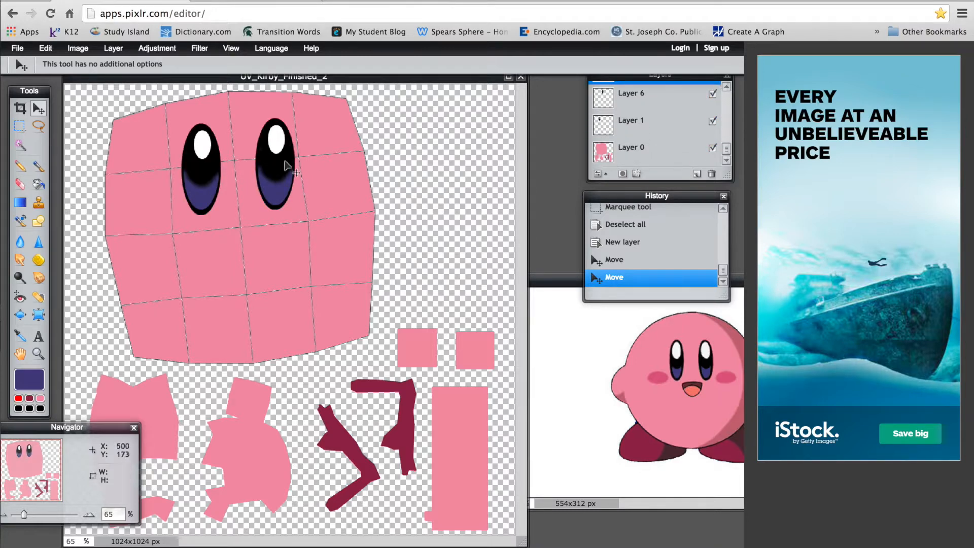
# Add a new layer above Layer 3 and set the ellipse fill to dark brown 523133 sampled from the reference Kirby's mouth
pyautogui.click(696, 174)
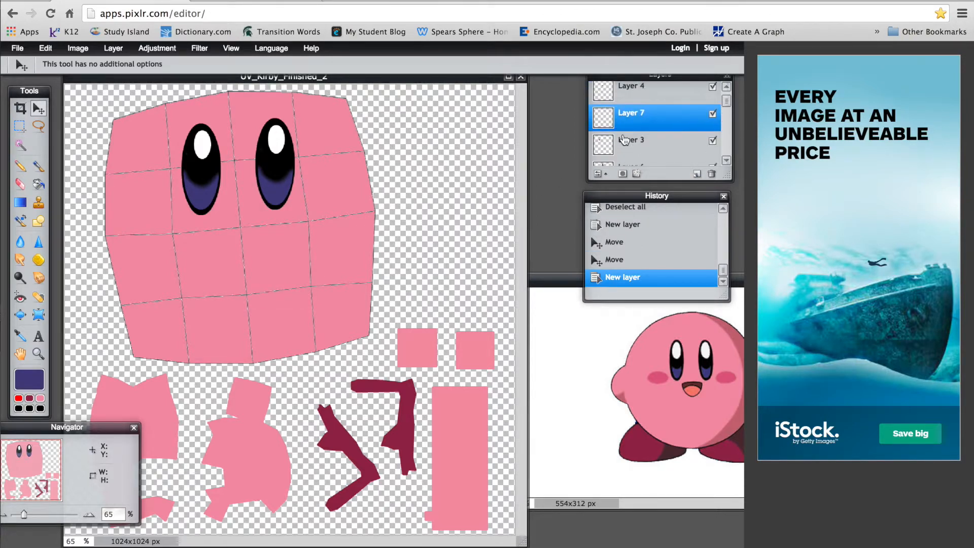
pyautogui.click(38, 220)
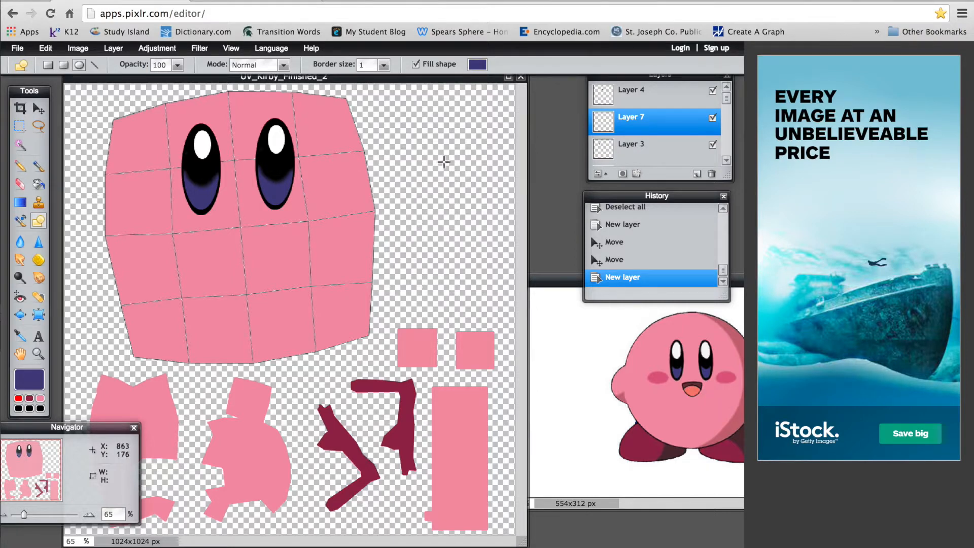
pyautogui.click(477, 64)
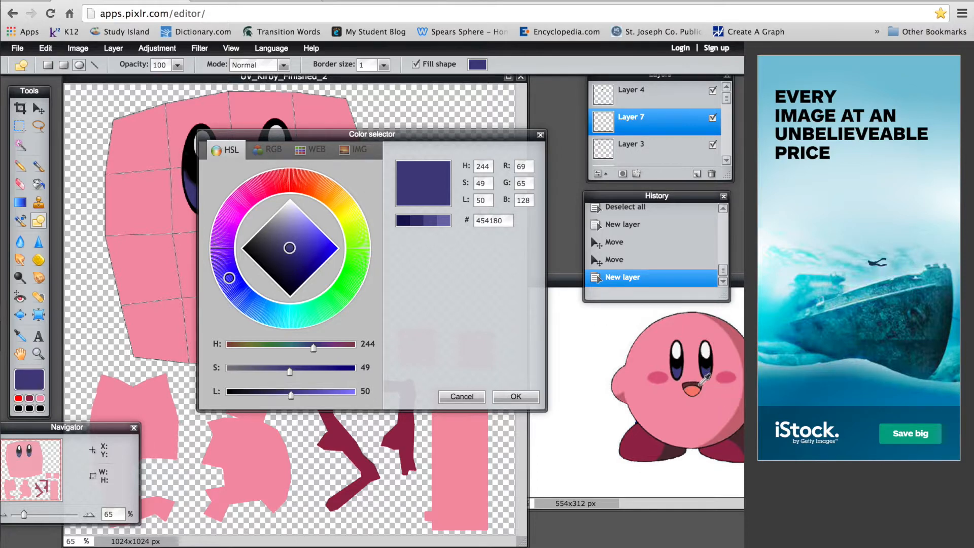
pyautogui.click(702, 384)
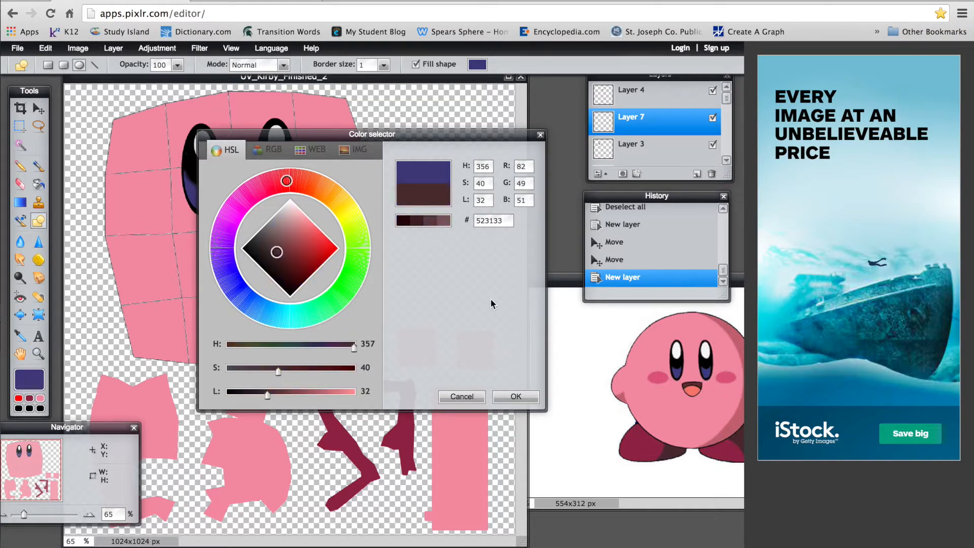
pyautogui.click(530, 397)
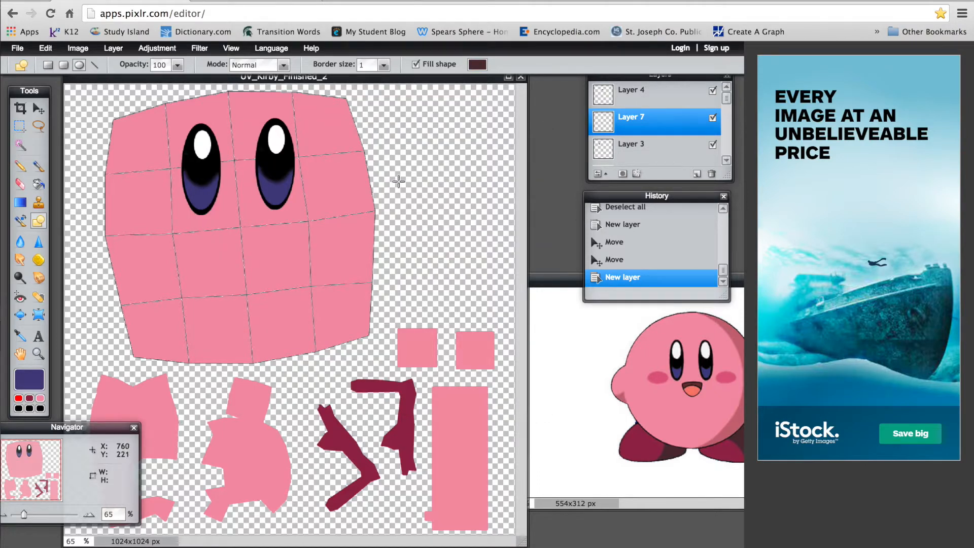
# Draw a dark brown ellipse in the empty area beside the body, undo it, and draw a smaller one in its place
pyautogui.moveTo(395, 168); pyautogui.dragTo(477, 235)
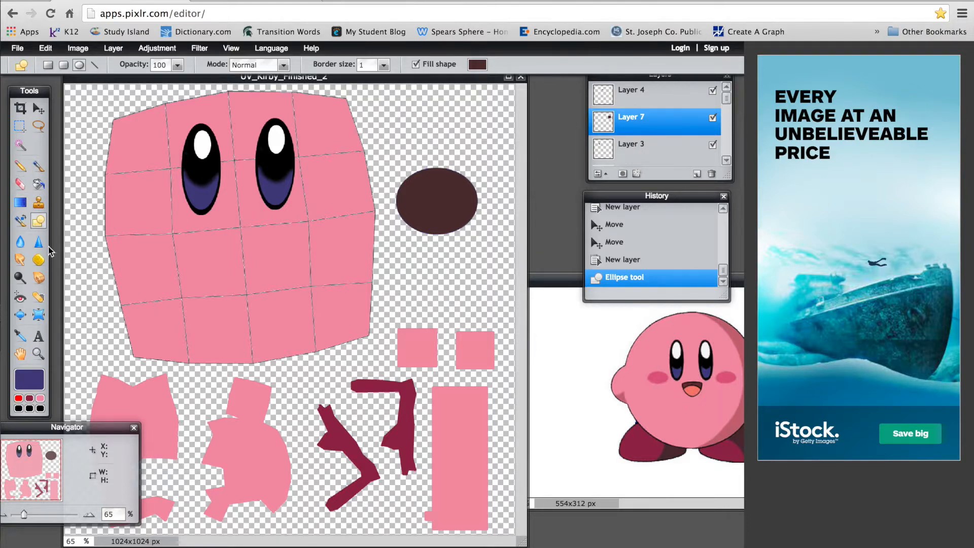
pyautogui.click(20, 183)
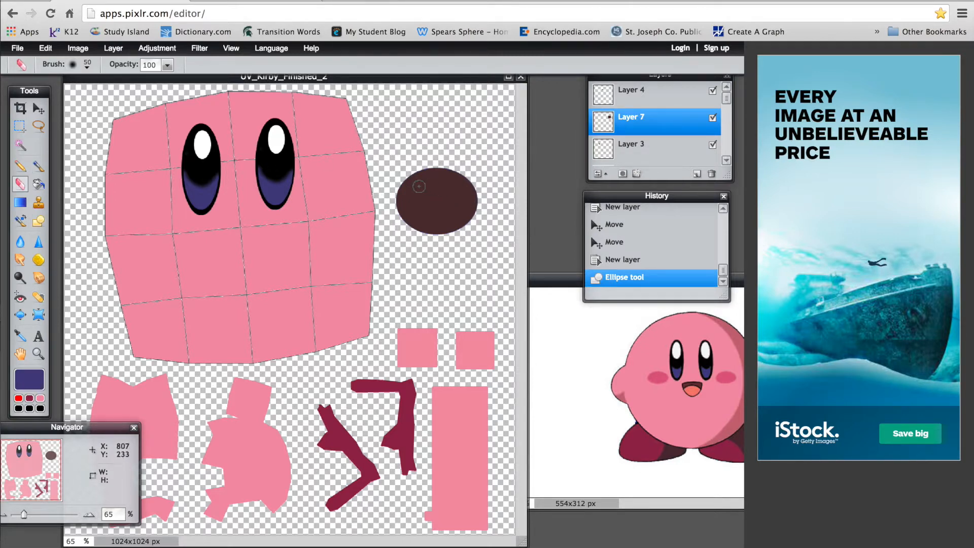
pyautogui.click(620, 262)
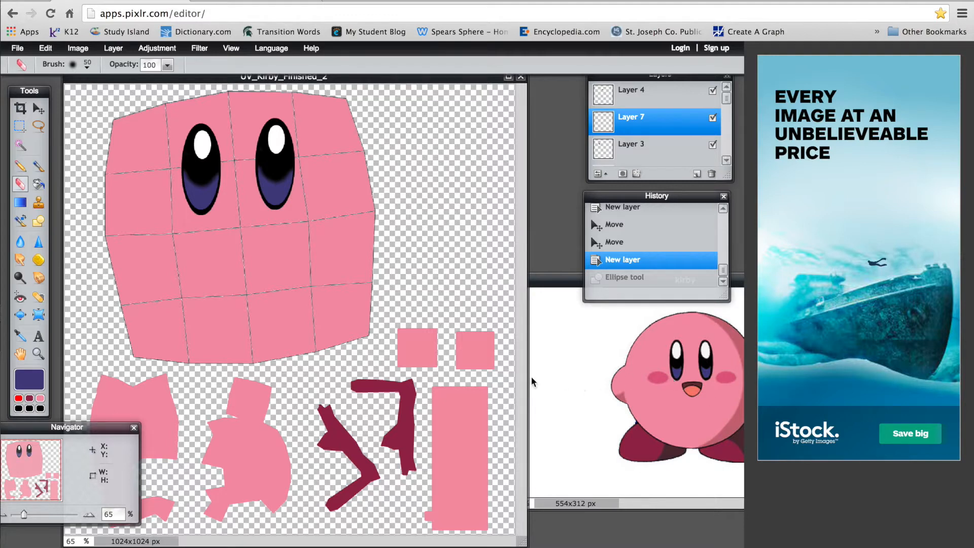
pyautogui.click(38, 226)
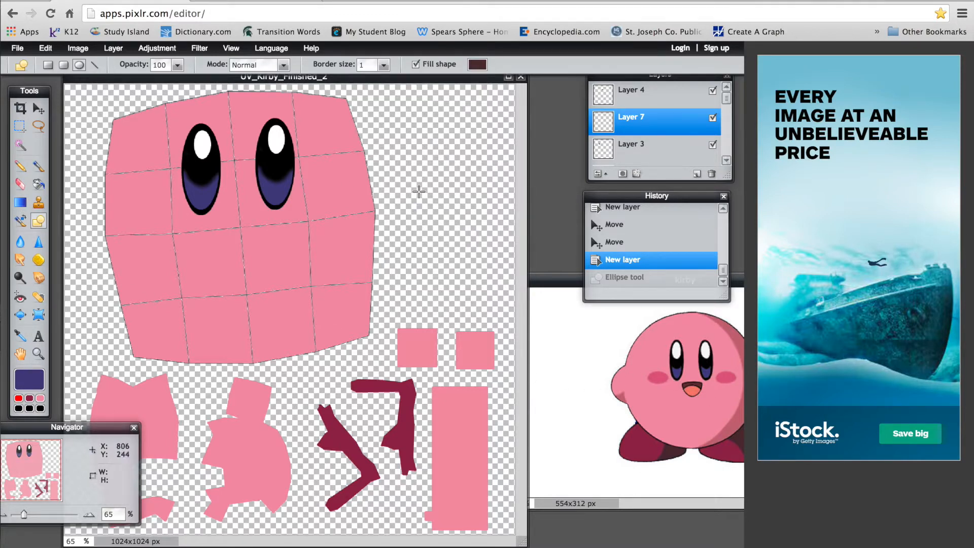
pyautogui.moveTo(413, 189); pyautogui.dragTo(458, 227)
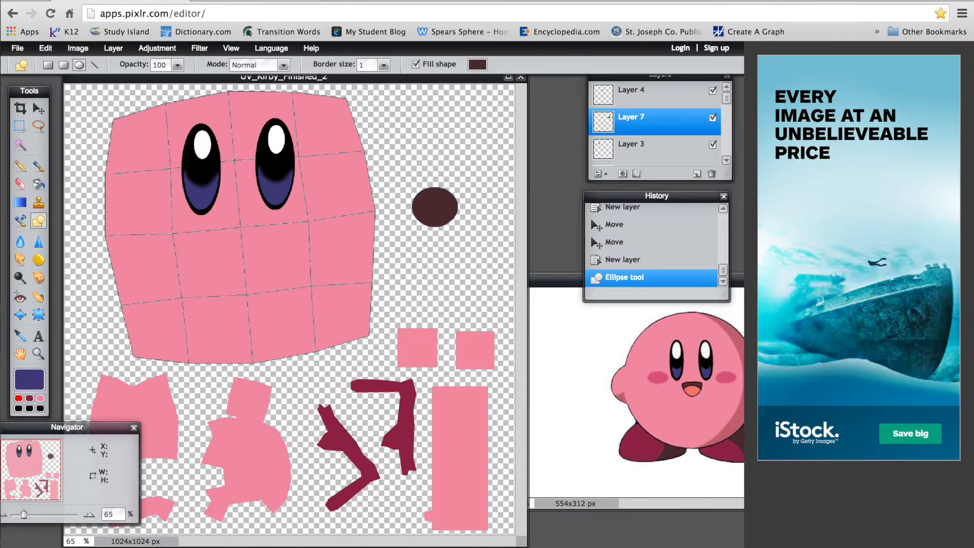
# Draw a small orange ellipse below the brown one, filled with f08273 sampled from the reference Kirby's tongue
pyautogui.click(477, 64)
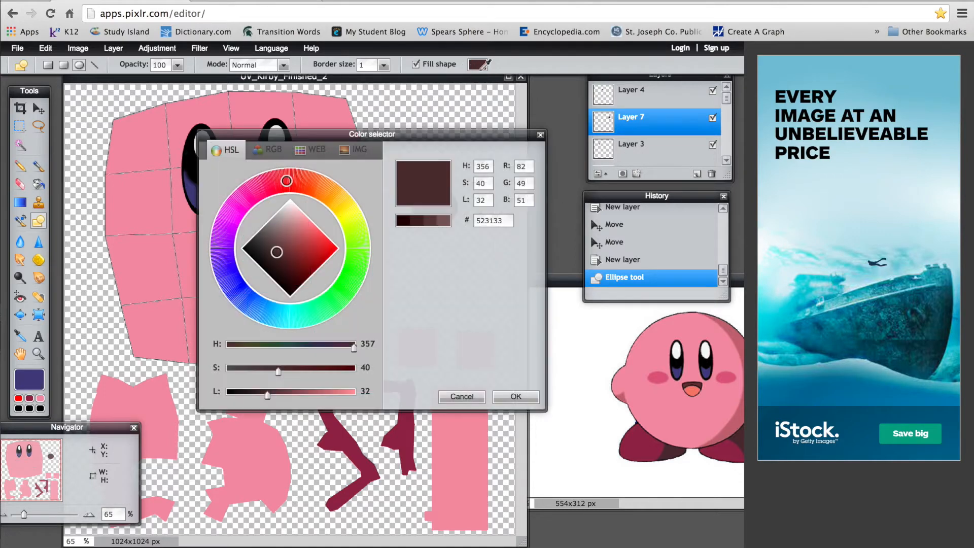
pyautogui.click(691, 391)
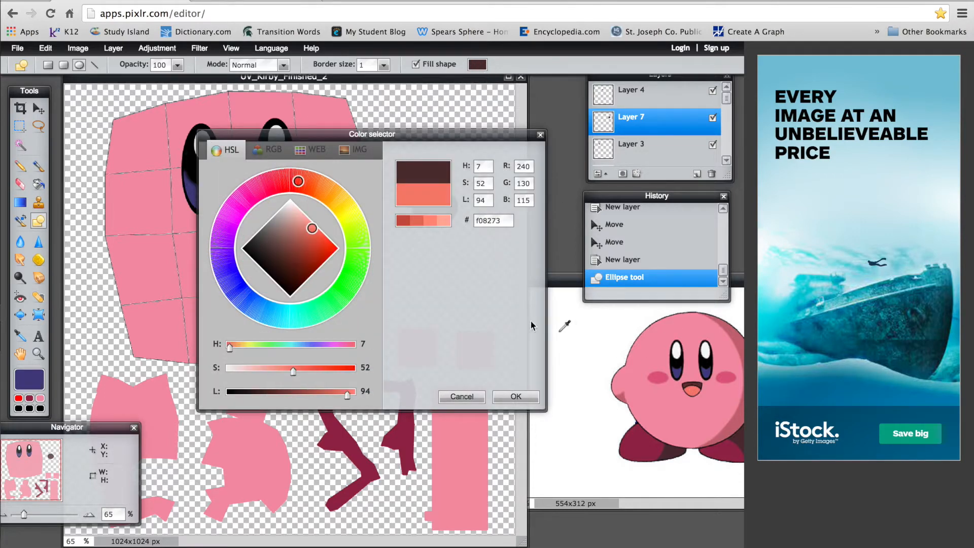
pyautogui.click(515, 397)
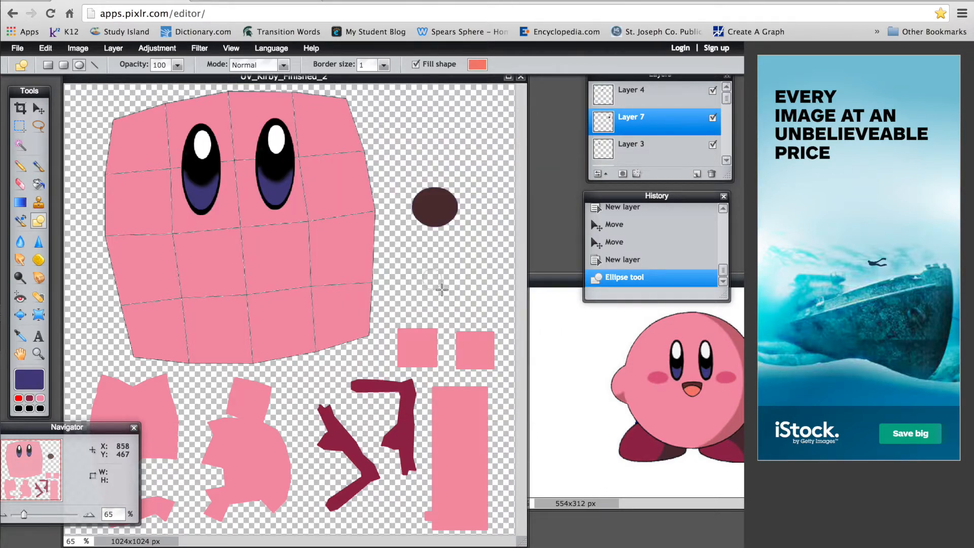
pyautogui.moveTo(452, 295); pyautogui.dragTo(456, 297)
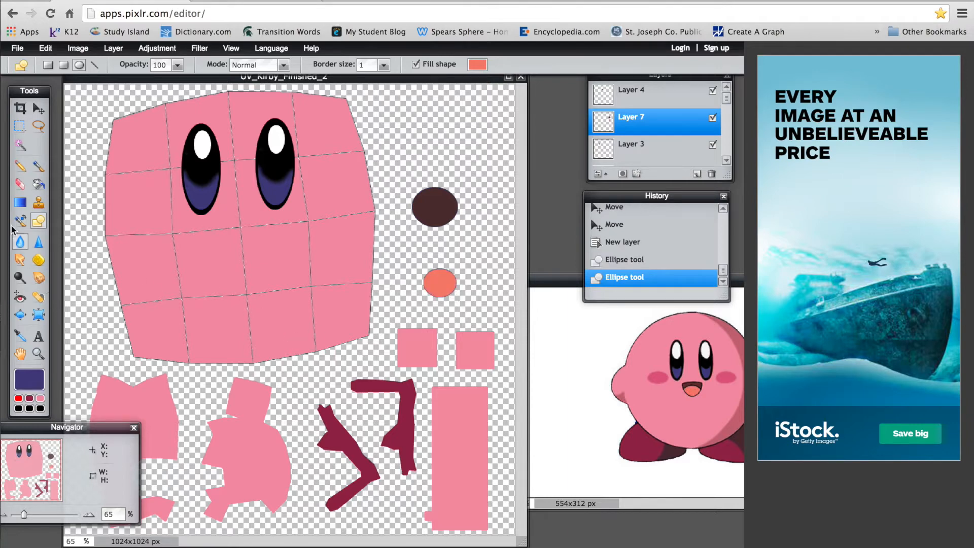
# Erase the upper half of the dark brown ellipse, undoing the trial erasures and the orange ellipse first
pyautogui.click(19, 184)
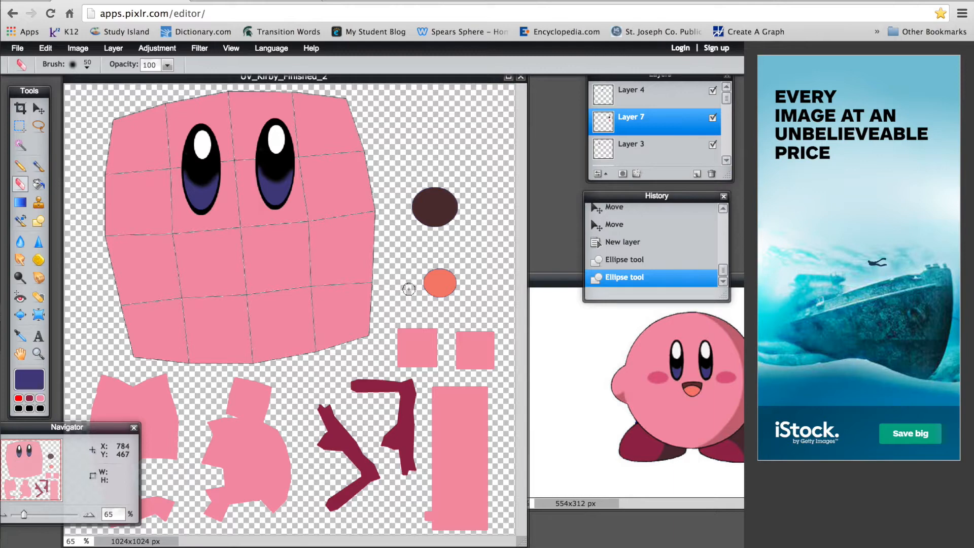
pyautogui.click(410, 286)
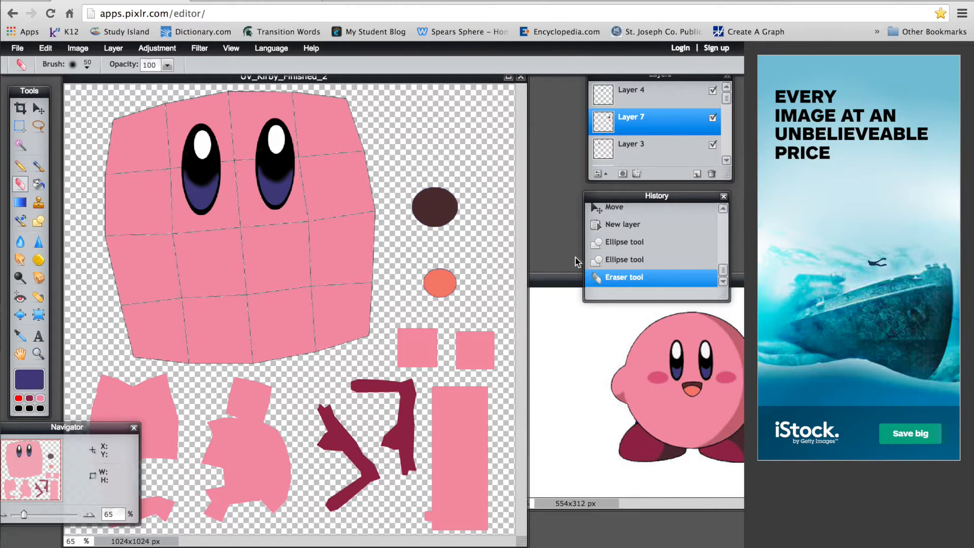
pyautogui.click(594, 264)
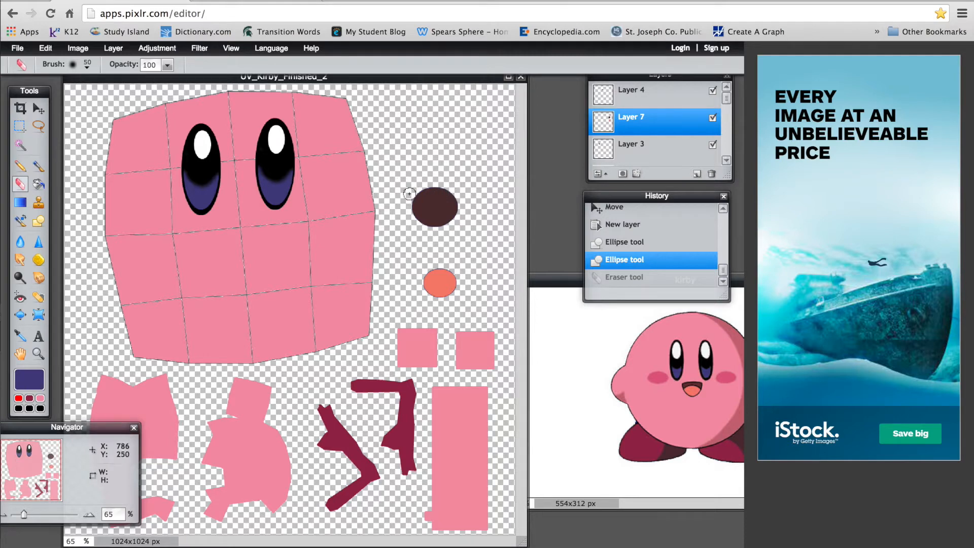
pyautogui.moveTo(408, 197)
pyautogui.mouseDown()
pyautogui.moveTo(456, 200)
pyautogui.moveTo(424, 190)
pyautogui.mouseUp()
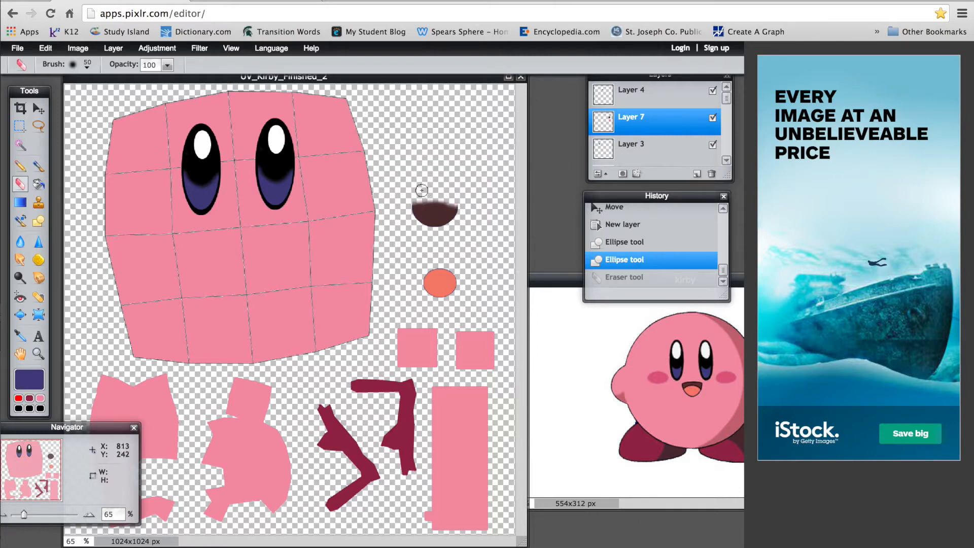
pyautogui.click(635, 243)
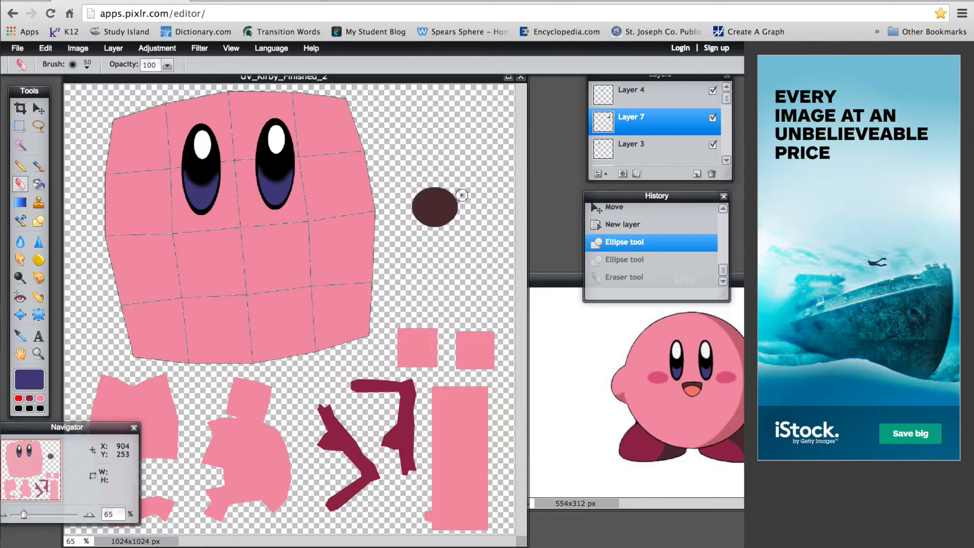
pyautogui.moveTo(461, 194)
pyautogui.mouseDown()
pyautogui.moveTo(402, 192)
pyautogui.moveTo(451, 187)
pyautogui.moveTo(428, 184)
pyautogui.mouseUp()
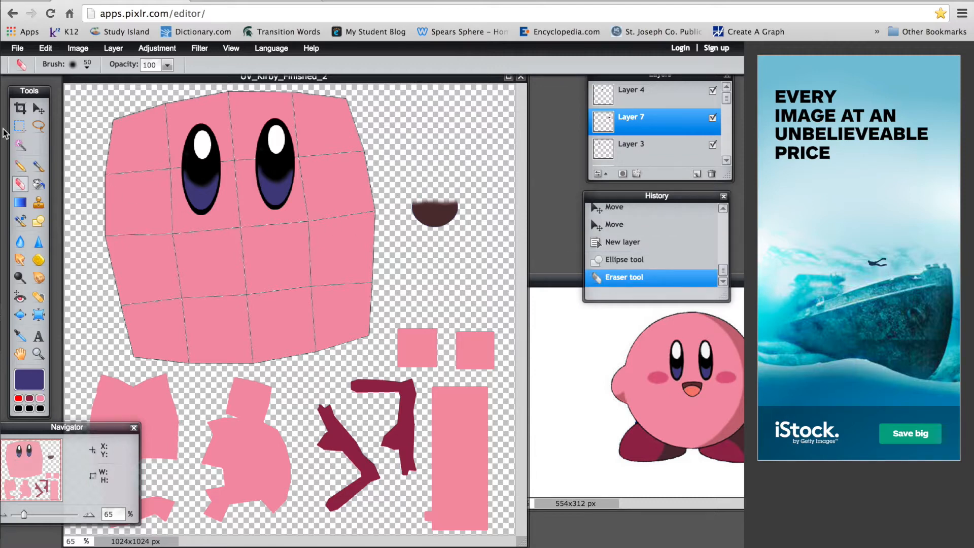
# Choose the line shape and set the main colour to the mouth's dark brown, 523133
pyautogui.click(19, 127)
pyautogui.click(38, 221)
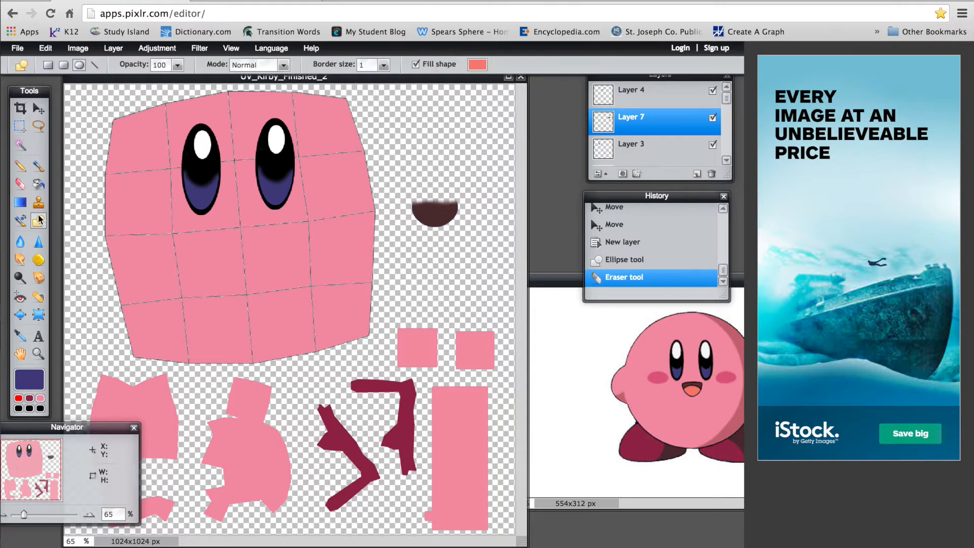
pyautogui.click(95, 65)
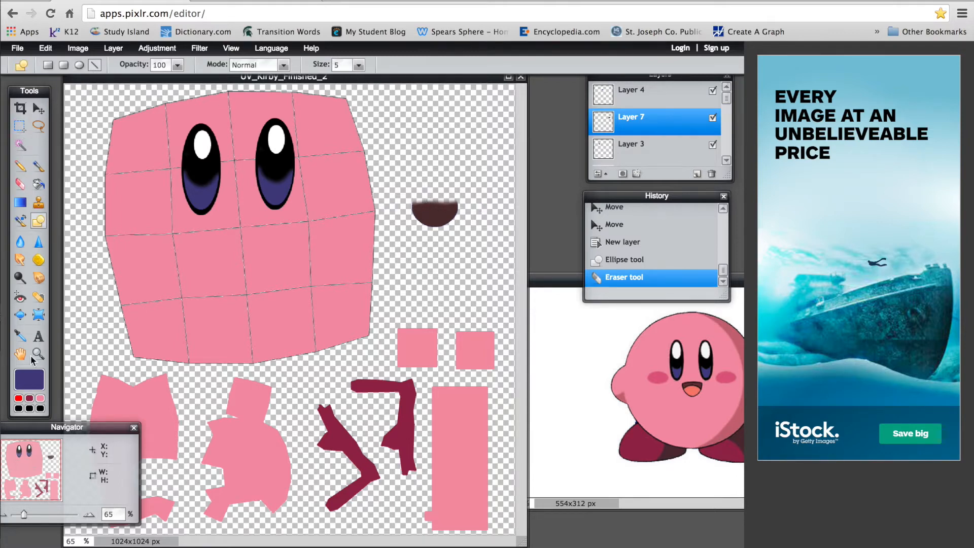
pyautogui.click(35, 384)
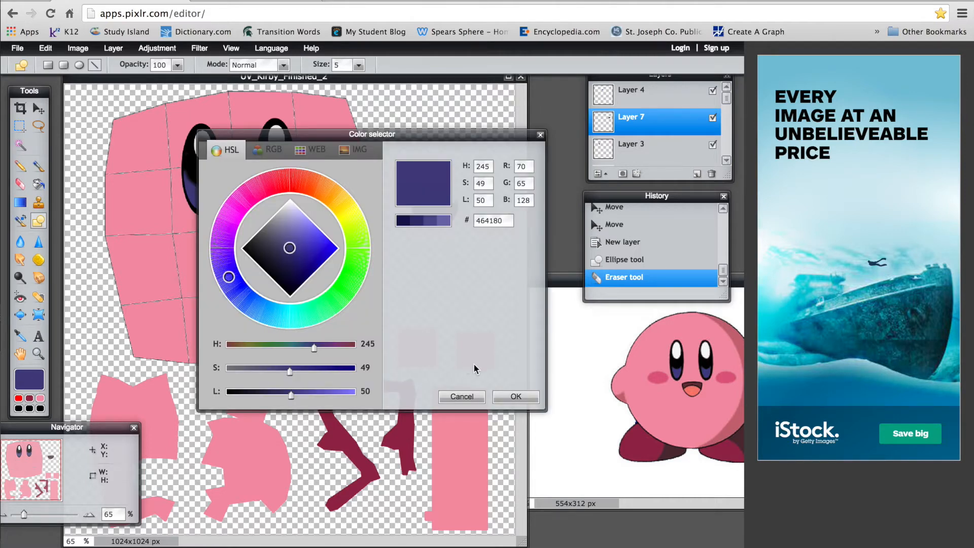
pyautogui.moveTo(376, 134); pyautogui.dragTo(167, 75)
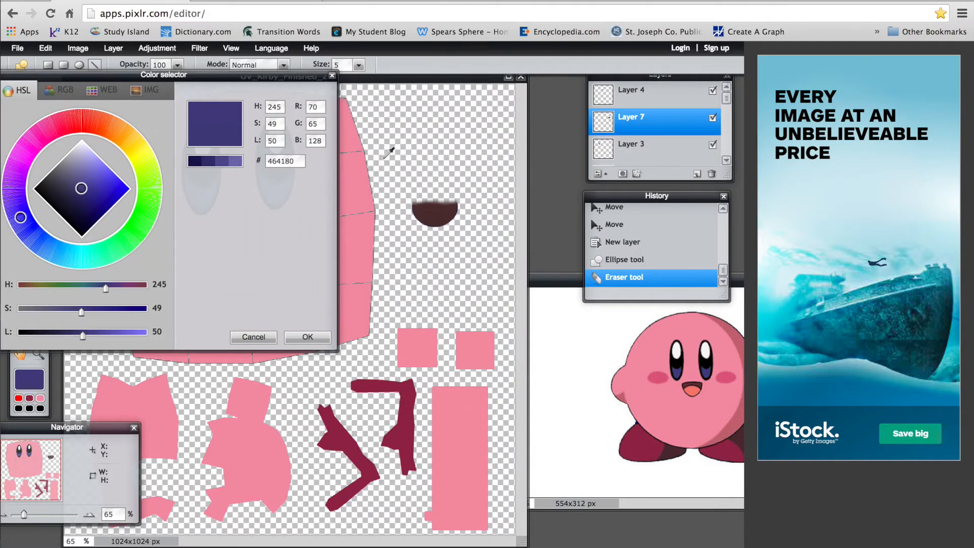
pyautogui.click(435, 212)
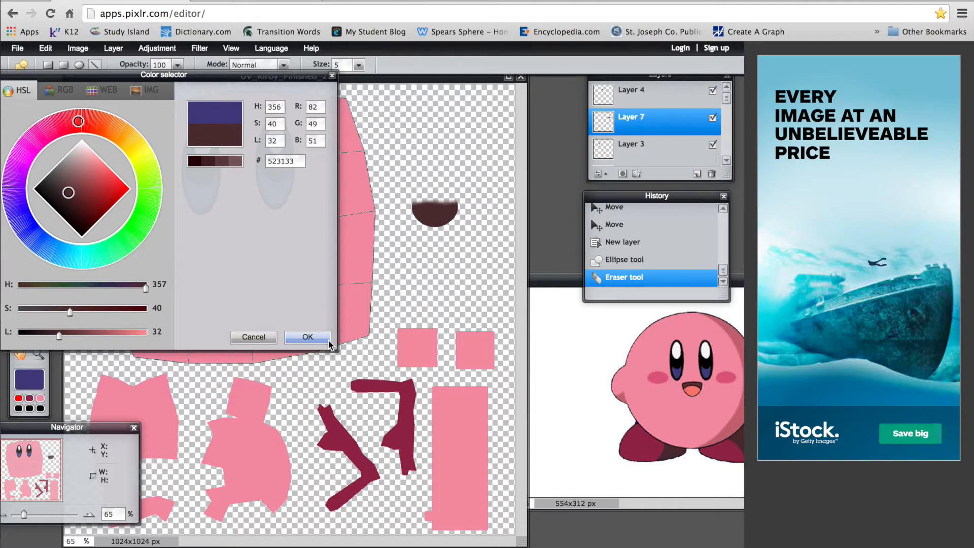
pyautogui.click(329, 343)
# Try to sharpen the mouth's blurred upper edge with dark brown lines of size 5 and 10, and undo the lines
pyautogui.moveTo(414, 201); pyautogui.dragTo(456, 202)
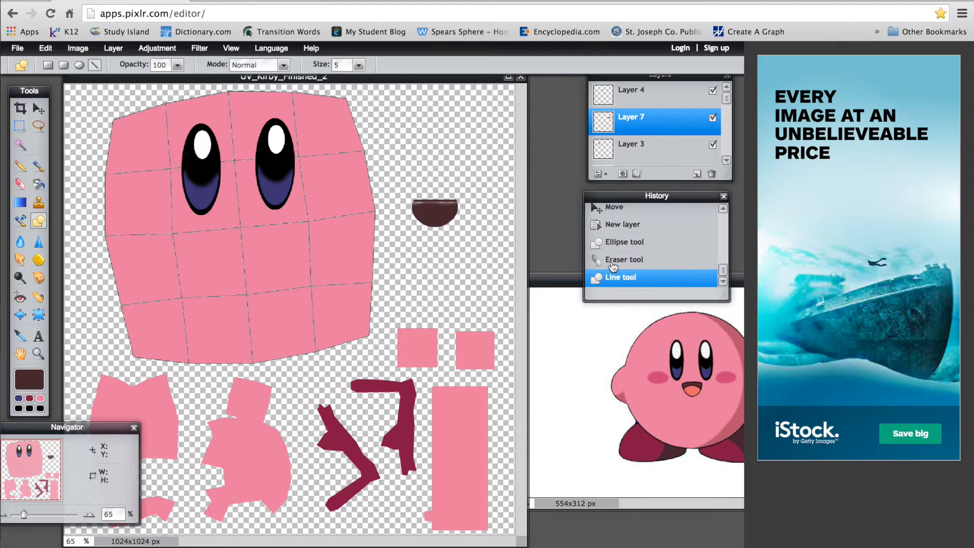
pyautogui.hotkey('ctrl', 'z')
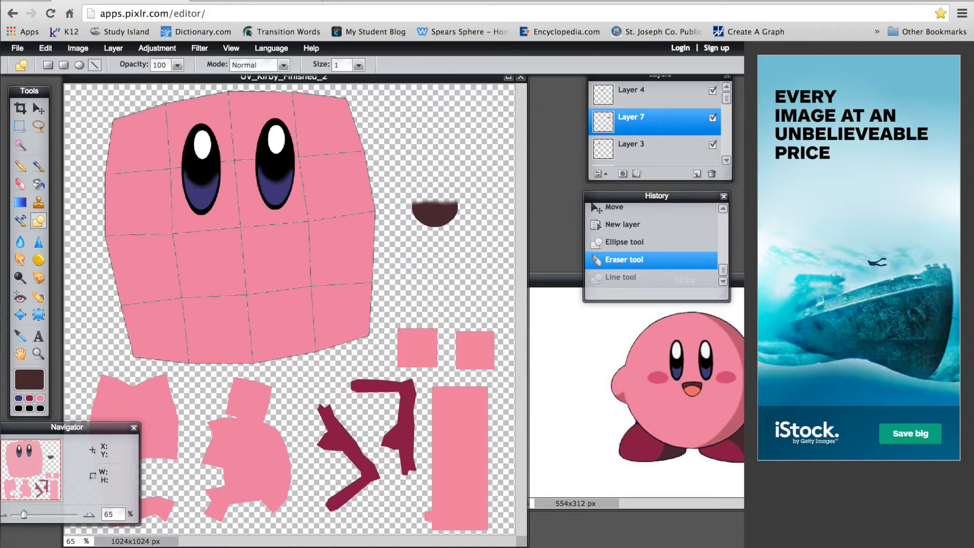
pyautogui.scroll(2, 423, 194)
pyautogui.scroll(10, 423, 195)
pyautogui.scroll(-10, 421, 221)
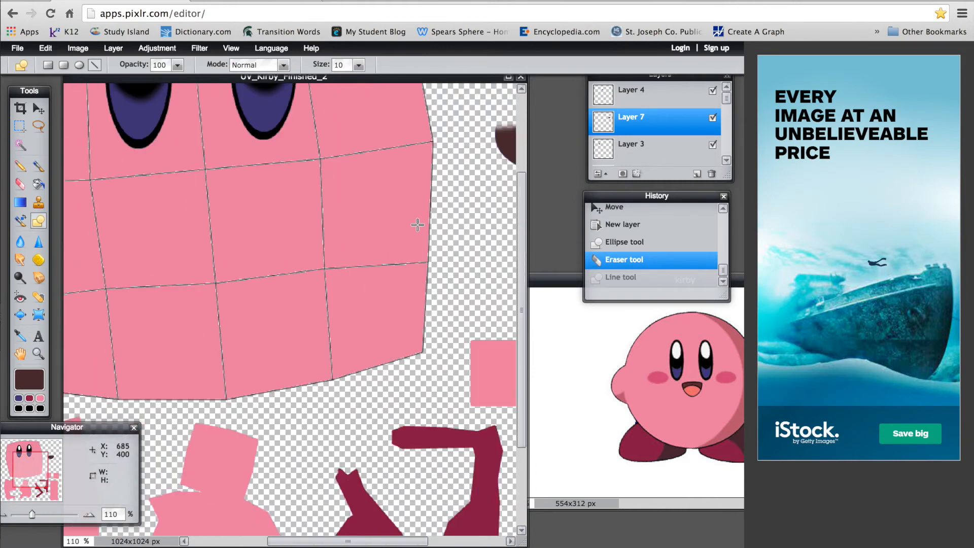
pyautogui.moveTo(433, 542); pyautogui.dragTo(475, 542)
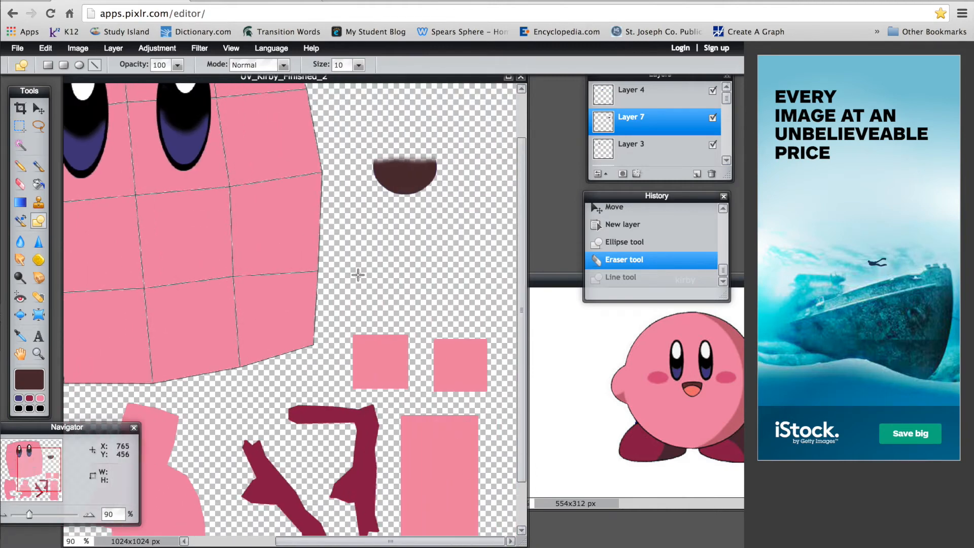
pyautogui.moveTo(374, 159); pyautogui.dragTo(438, 160)
pyautogui.click(620, 277)
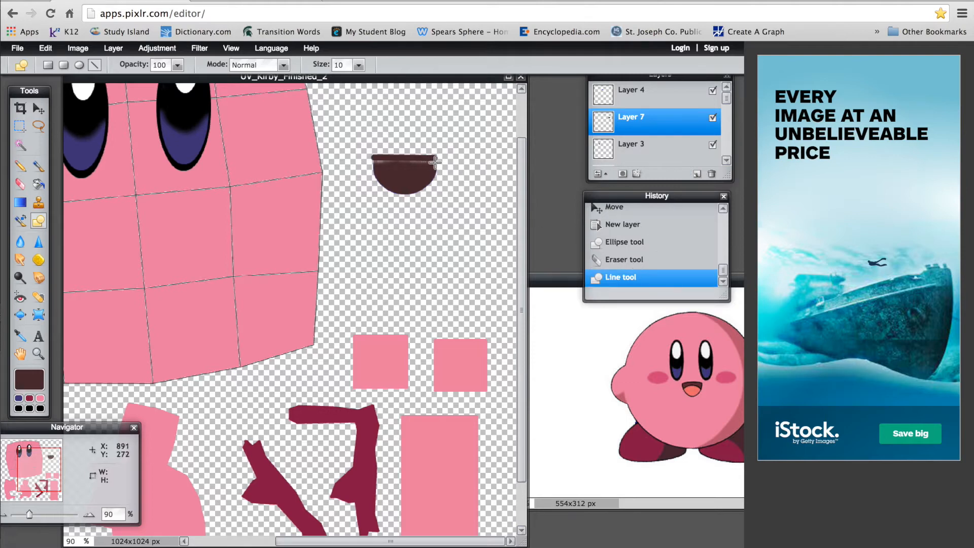
pyautogui.moveTo(430, 164); pyautogui.dragTo(376, 161)
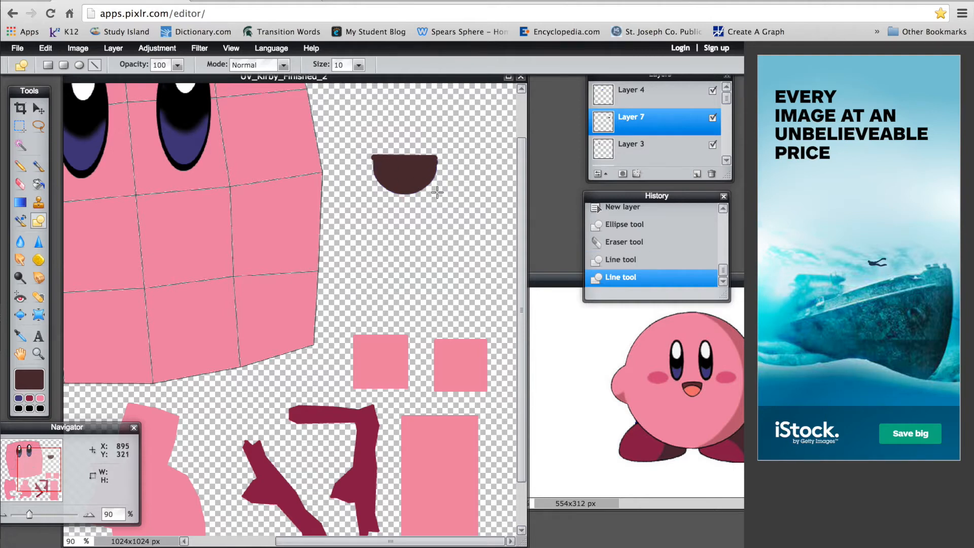
pyautogui.click(608, 260)
pyautogui.click(604, 244)
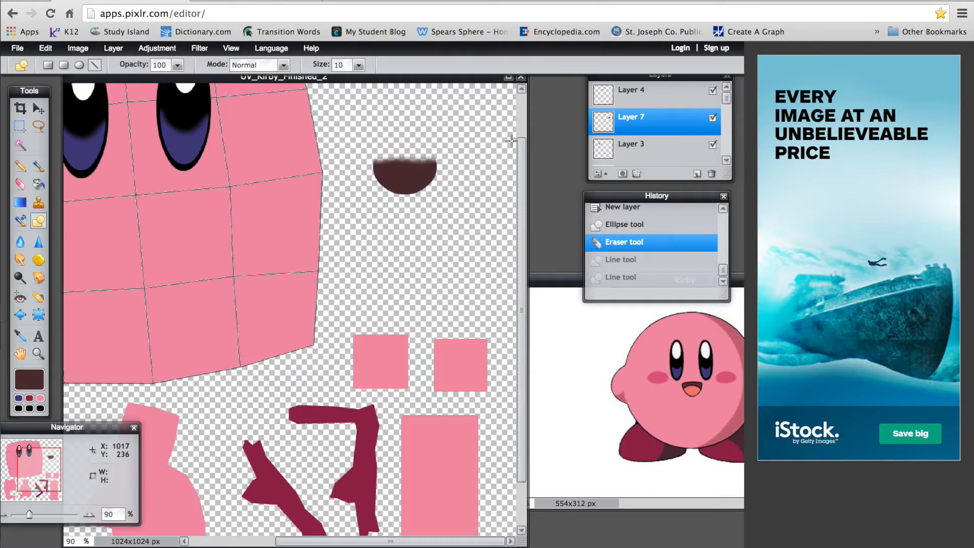
pyautogui.scroll(1, 395, 198)
pyautogui.scroll(-5, 397, 195)
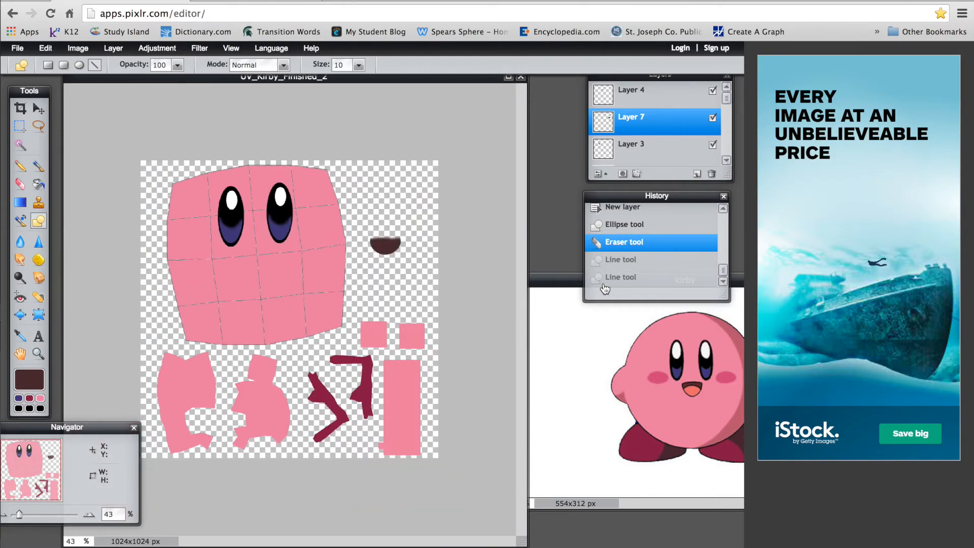
pyautogui.scroll(-2, 284, 192)
pyautogui.scroll(3, 275, 191)
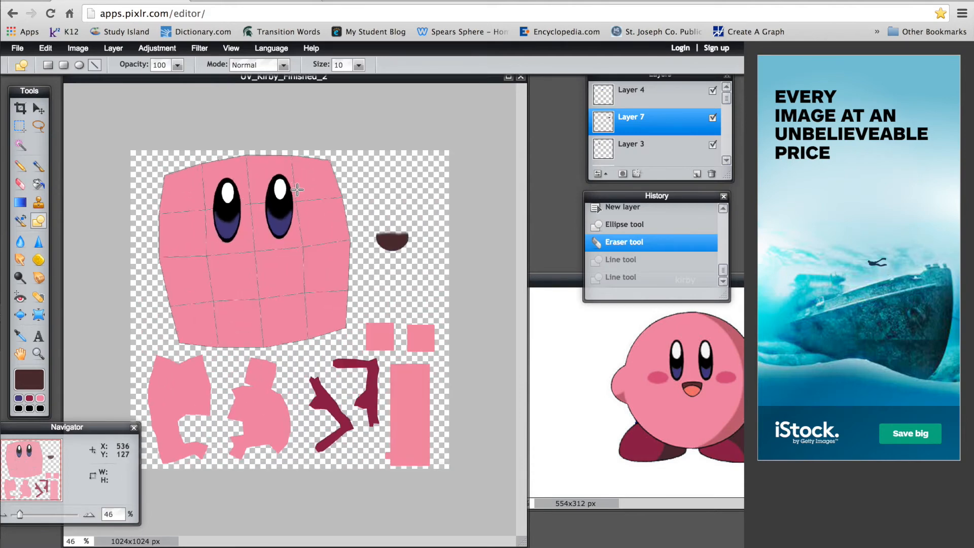
pyautogui.scroll(1, 297, 190)
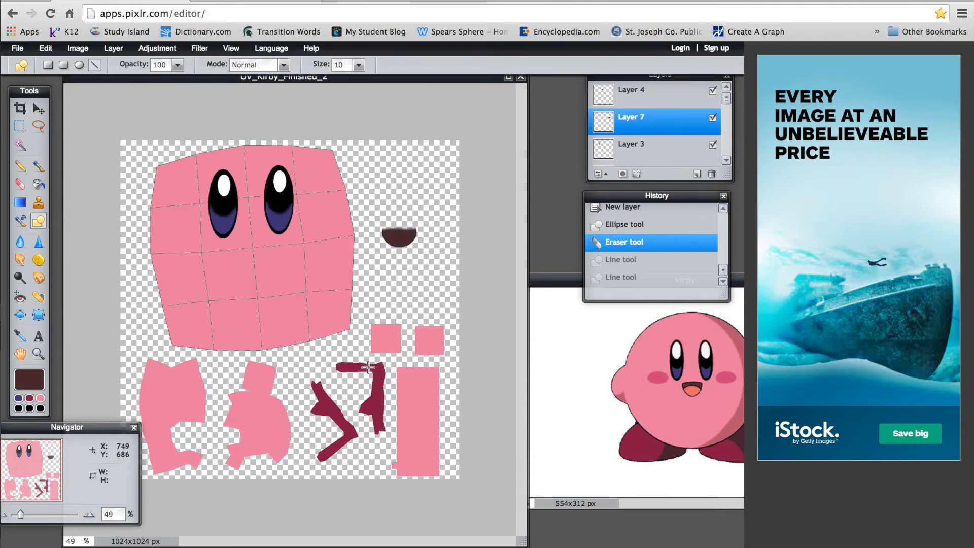